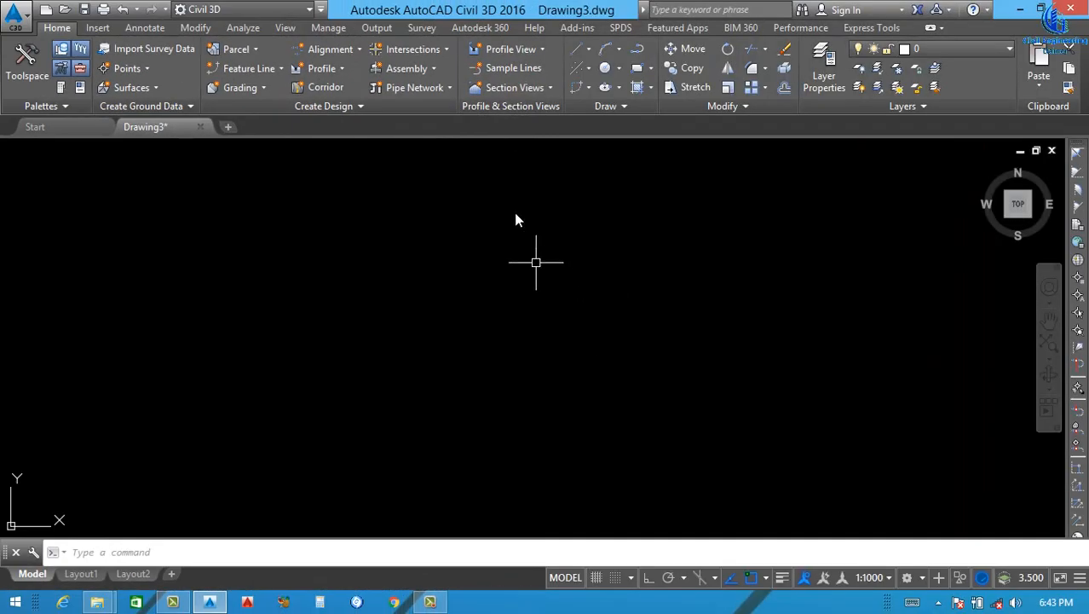
left_click(358, 49)
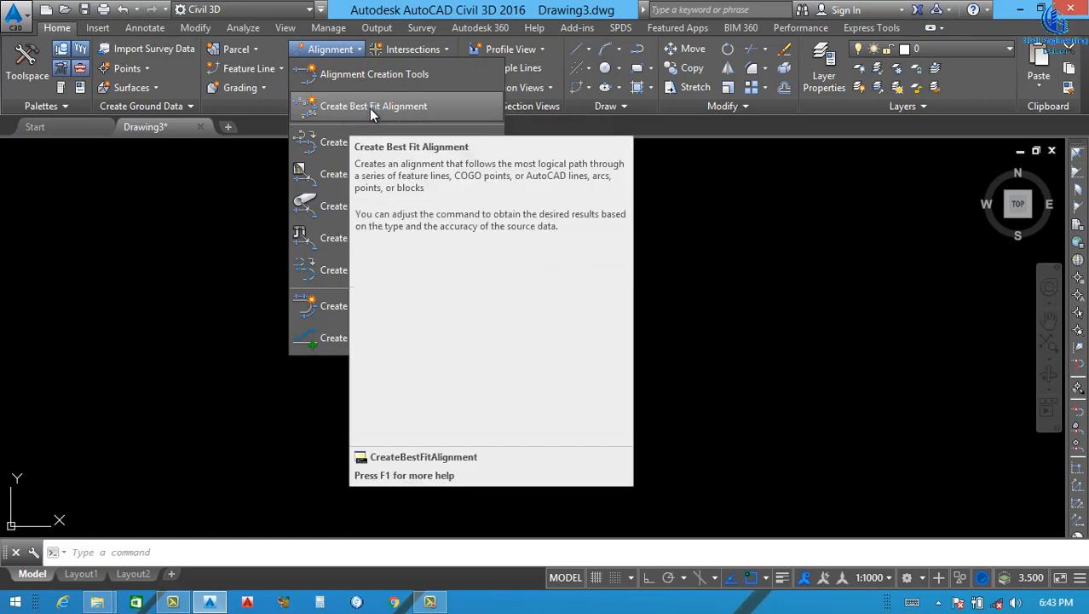
left_click(371, 106)
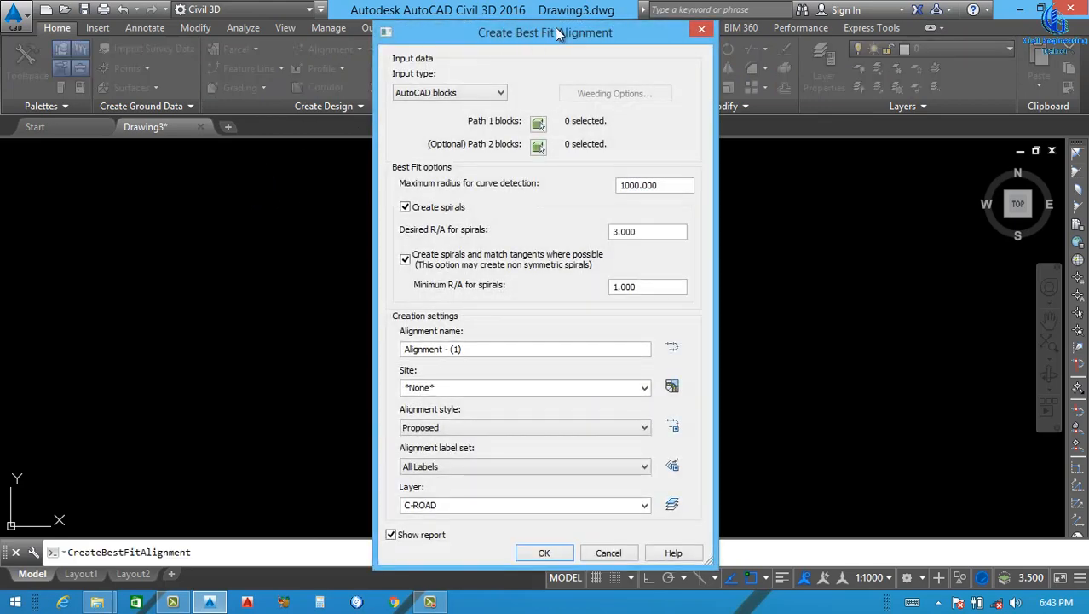
left_click_drag(558, 33, 235, 37)
left_click(137, 74)
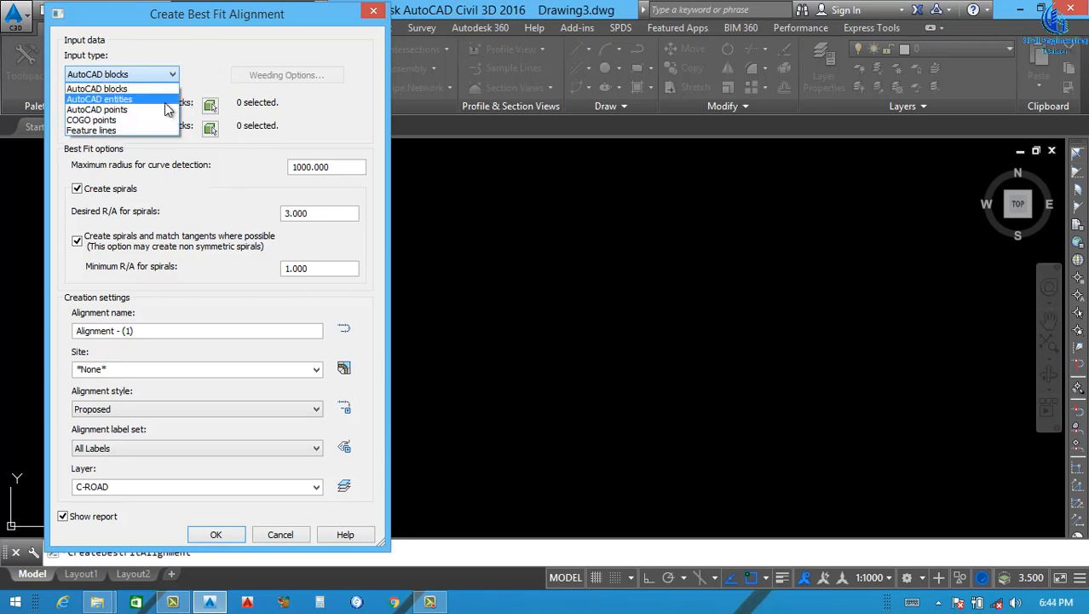
left_click(127, 100)
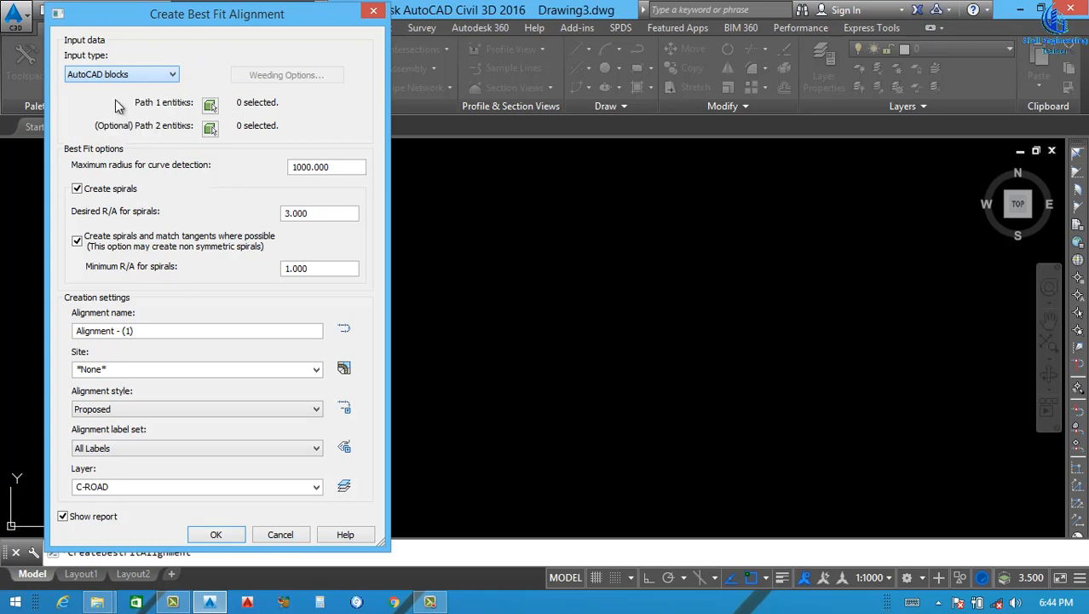
left_click(374, 16)
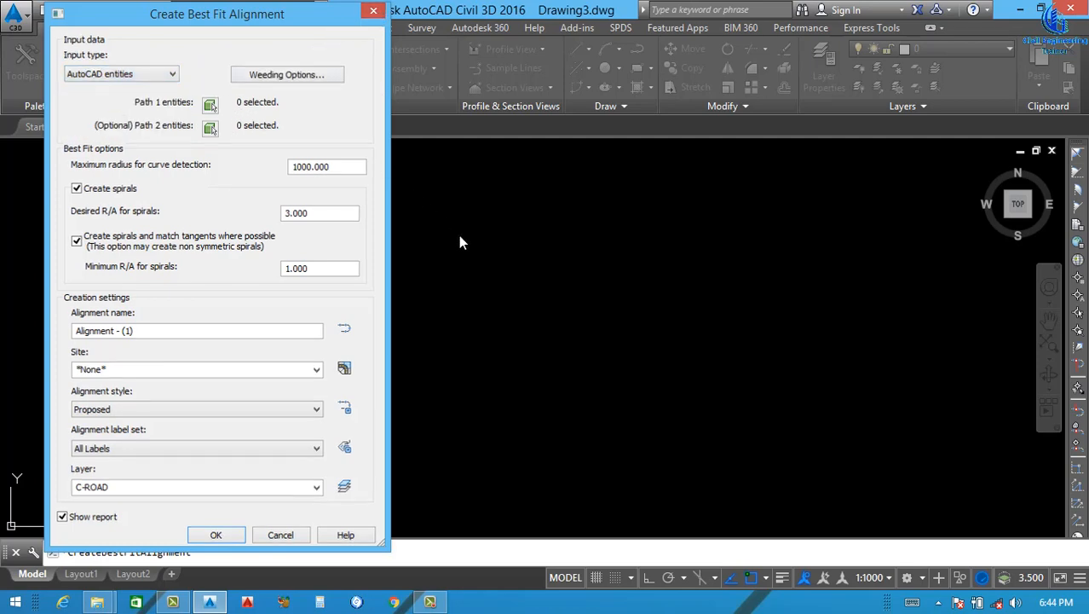
left_click(418, 259)
key("Escape")
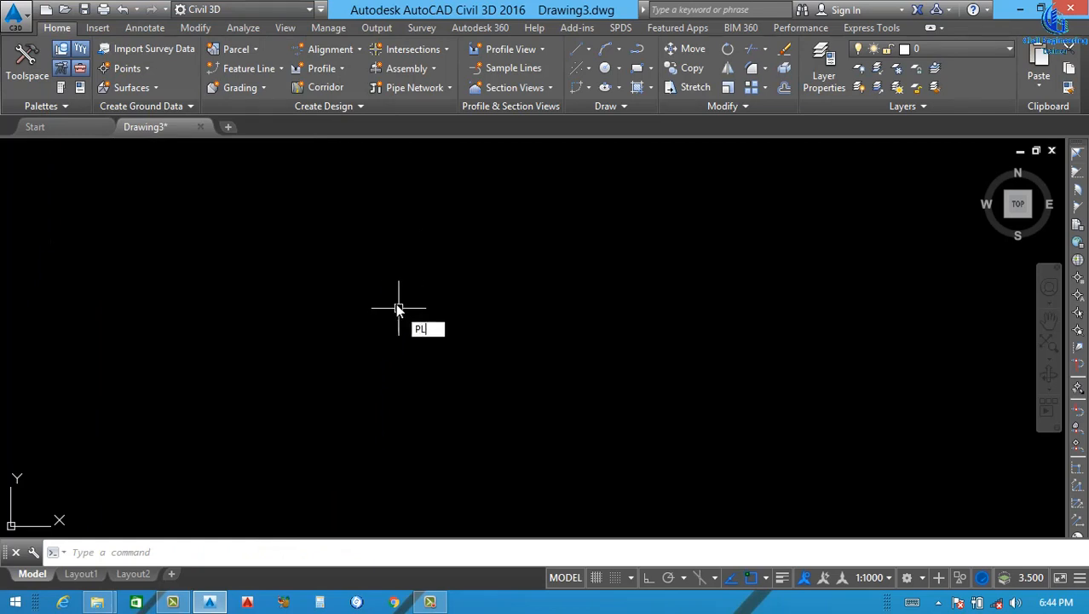
- Draw a two-segment open polyline with a 150-unit segment rising to the right and a 200-unit segment sloping down from it
type("PL")
key("Return")
left_click(269, 310)
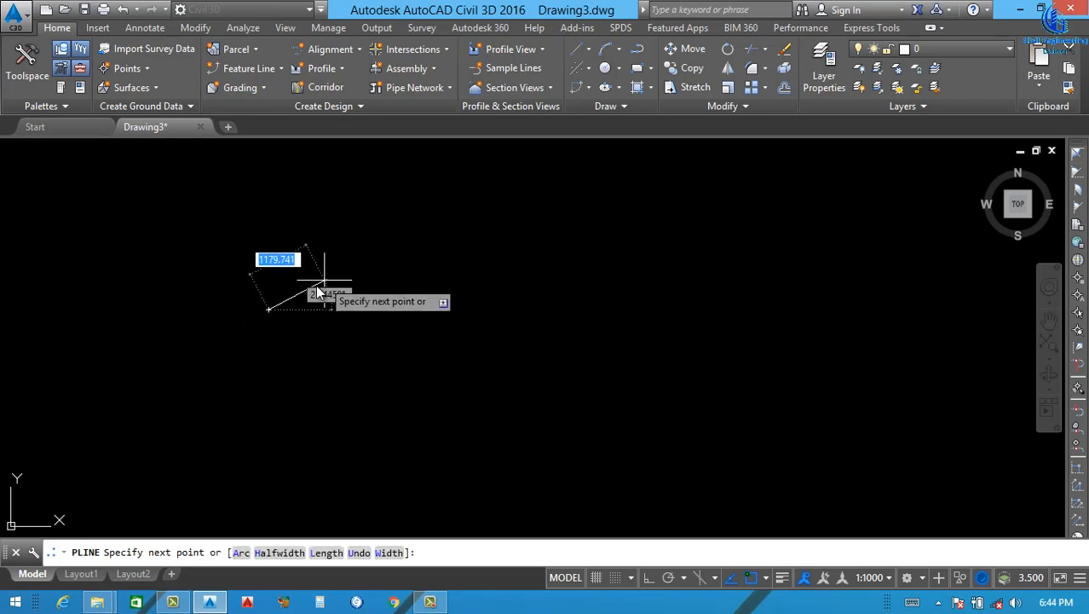
scroll(315, 288, "up", 4)
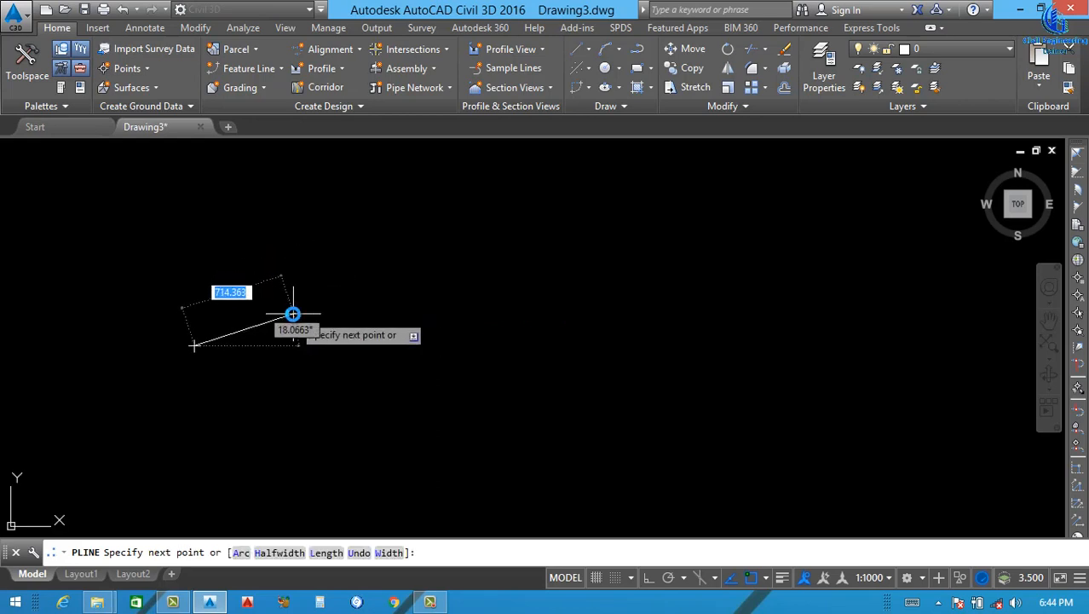
type("150")
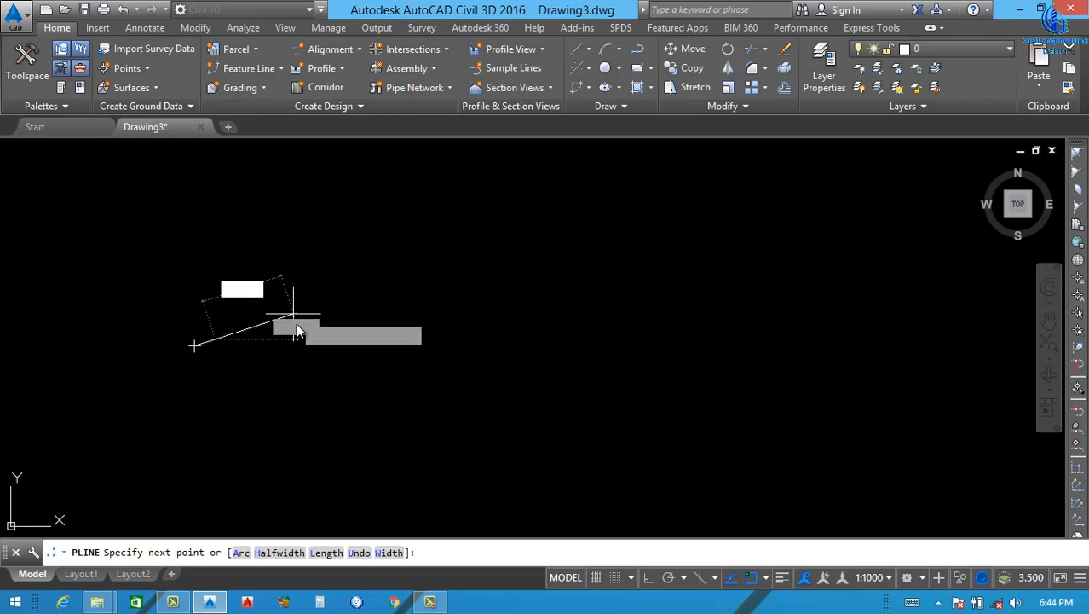
key("Return")
scroll(303, 337, "up", 4)
scroll(415, 356, "down", 2)
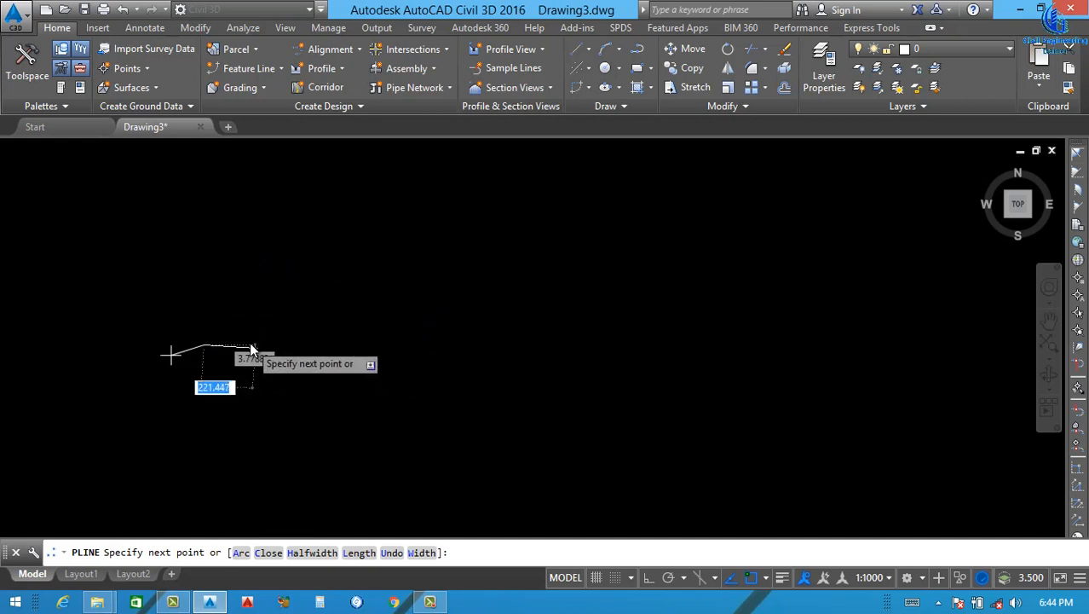
scroll(251, 343, "up", 6)
scroll(321, 360, "down", 4)
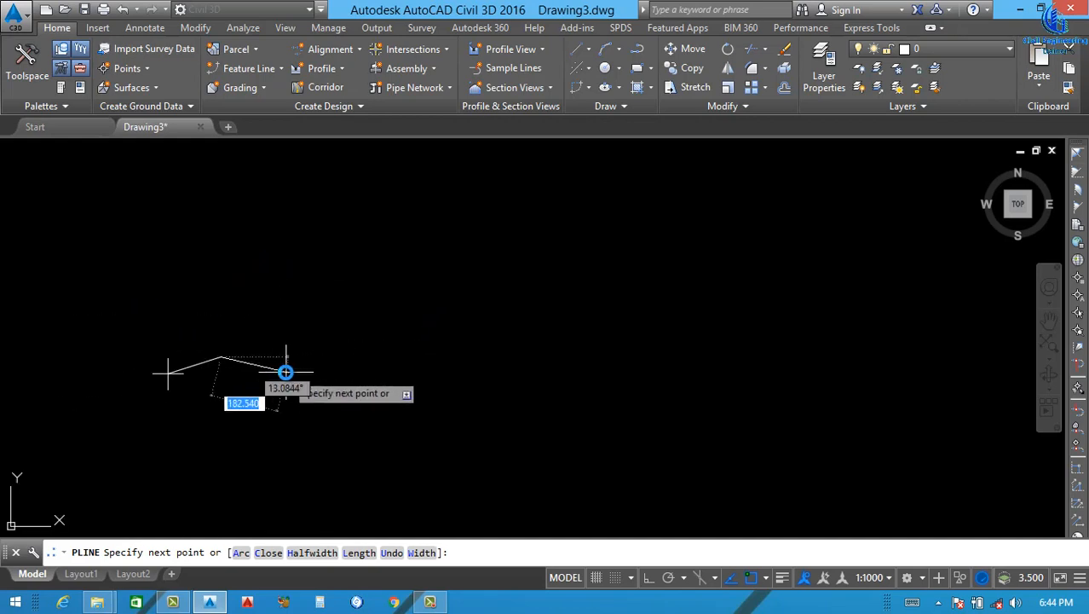
type("200")
key("Return")
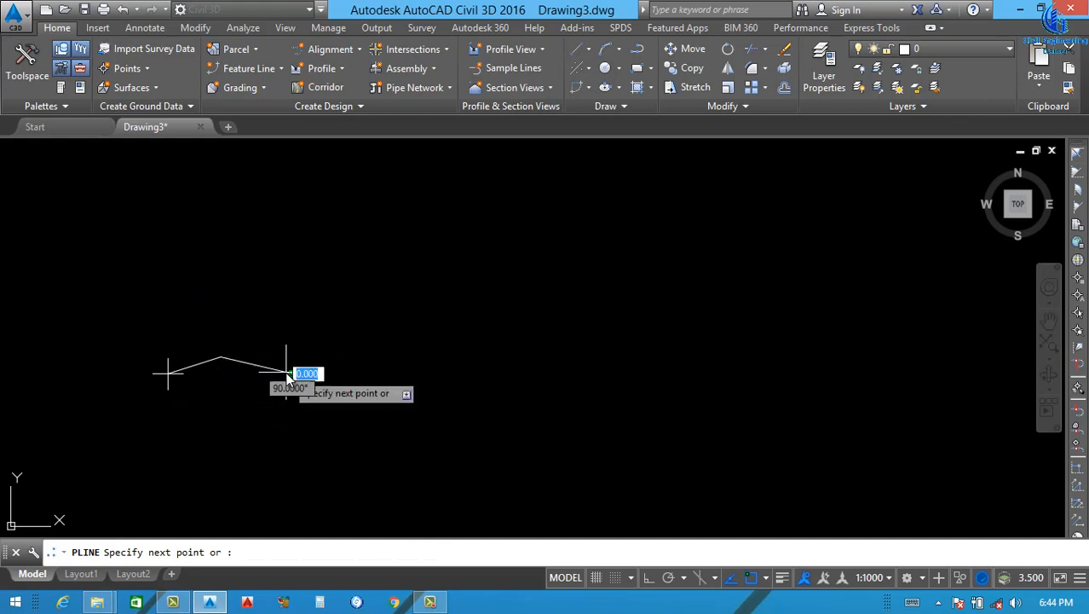
key("Return")
- Draw a second two-segment polyline below the first, roughly parallel to it with its peak under the upper one
scroll(220, 385, "up", 4)
scroll(390, 351, "down", 4)
scroll(282, 338, "up", 5)
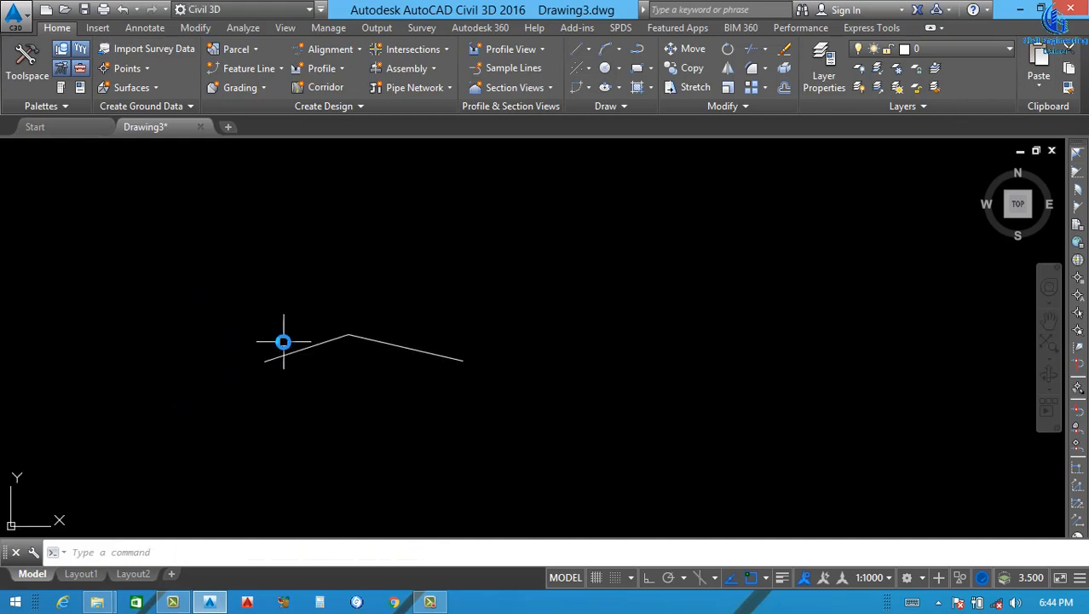
scroll(418, 340, "down", 3)
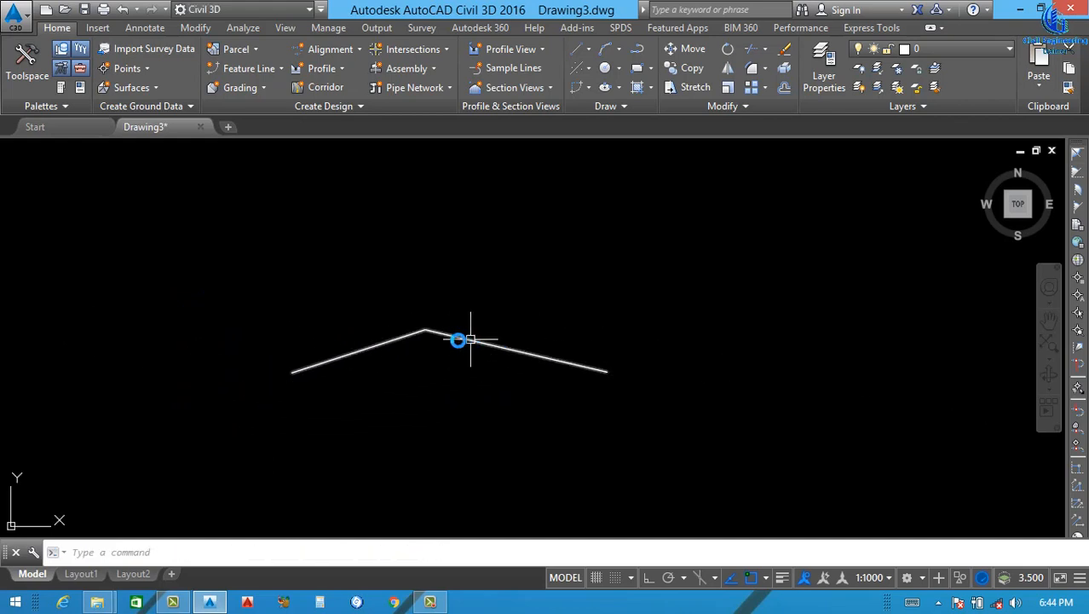
type("pl")
key("Return")
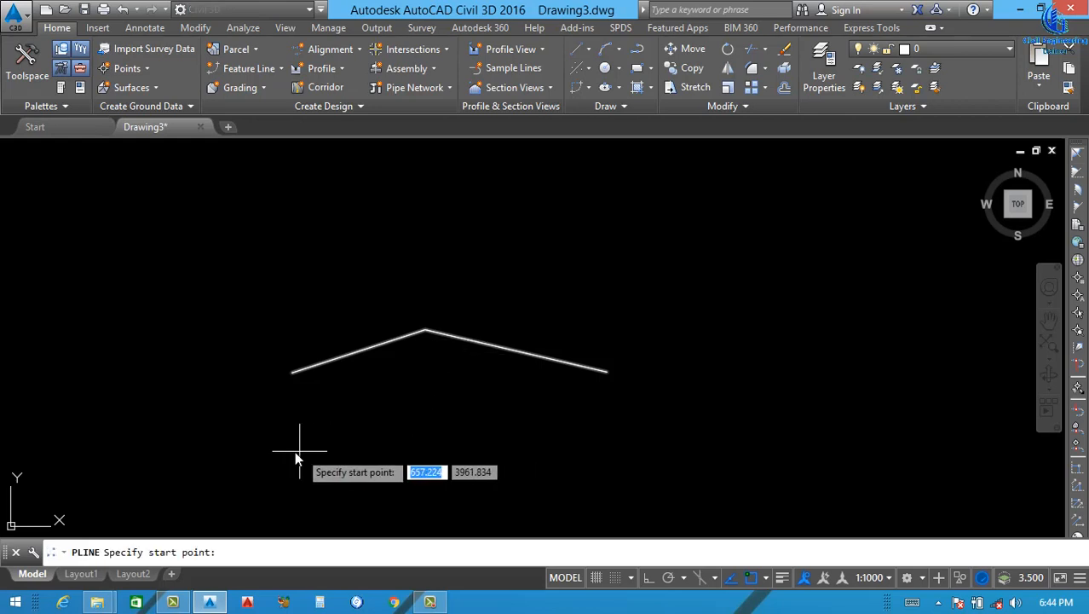
left_click(305, 448)
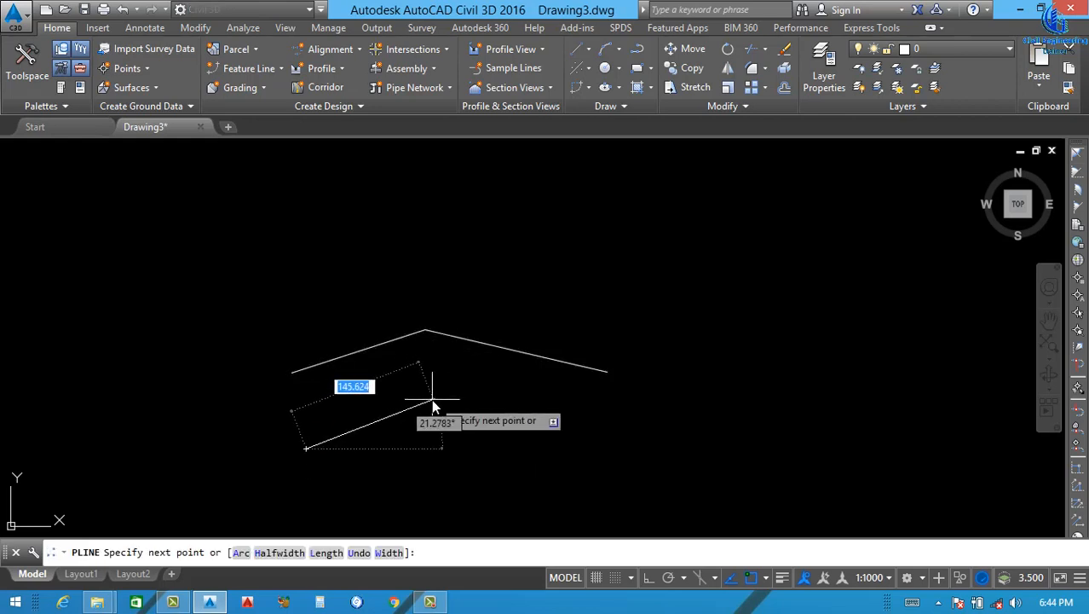
left_click(430, 399)
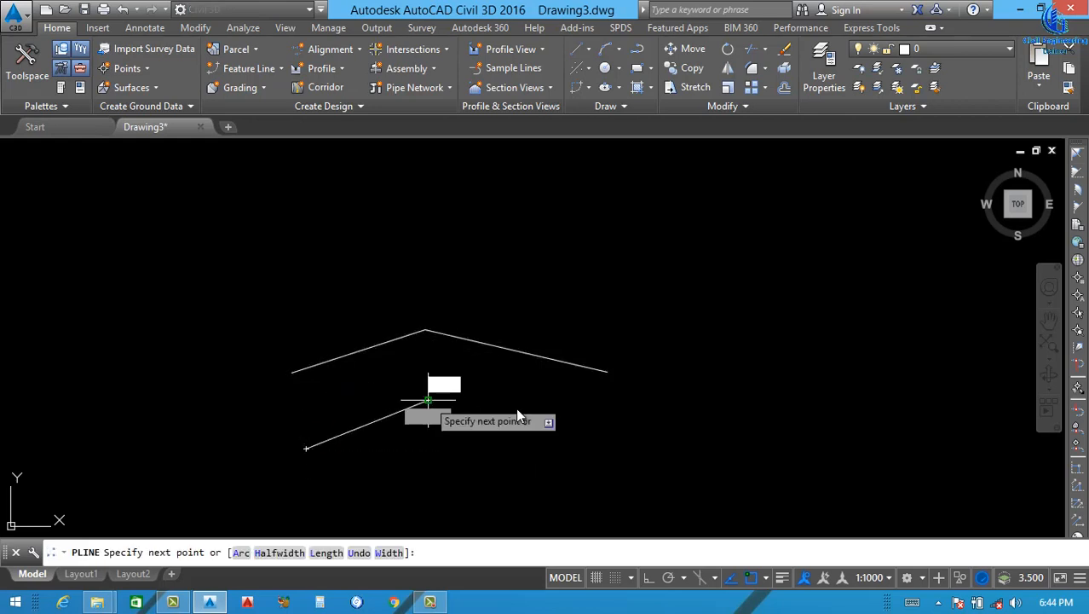
left_click(590, 438)
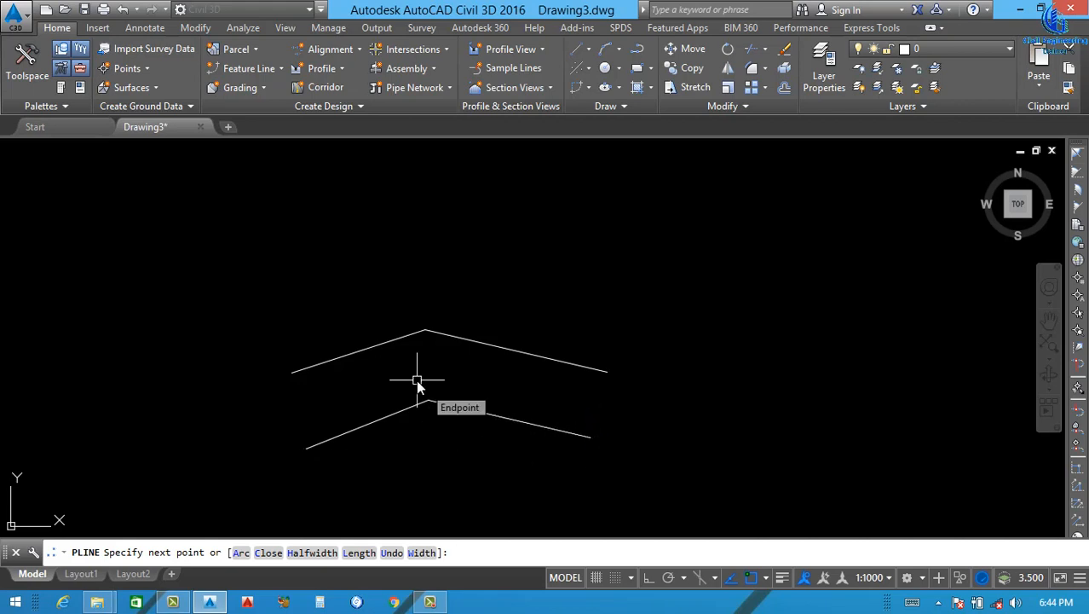
key("Return")
- Start a best fit alignment and set its input type to AutoCAD entities
scroll(419, 392, "up", 2)
scroll(524, 361, "down", 2)
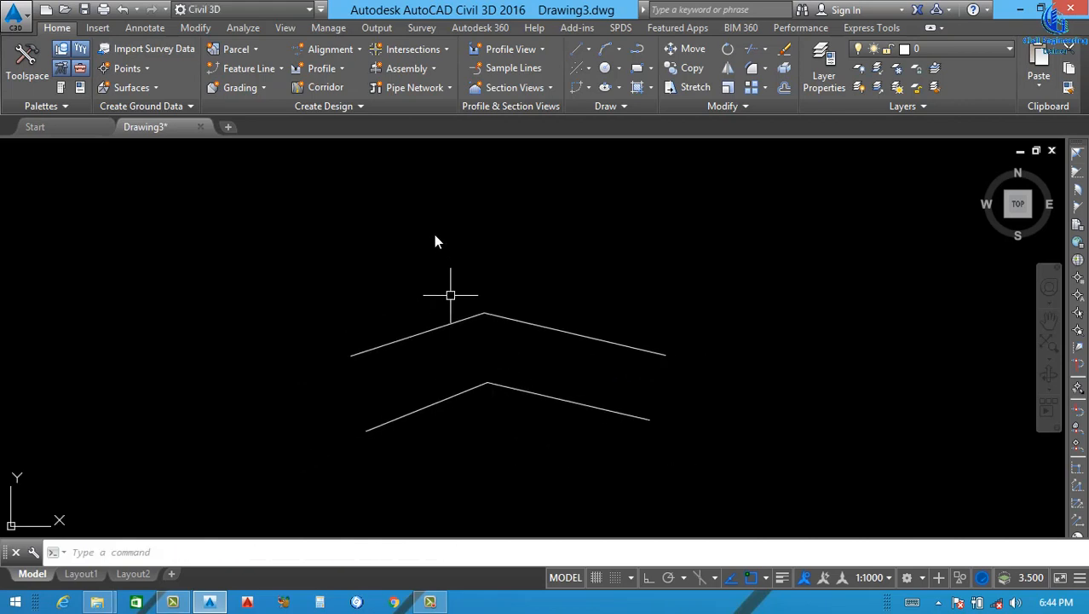
left_click(345, 50)
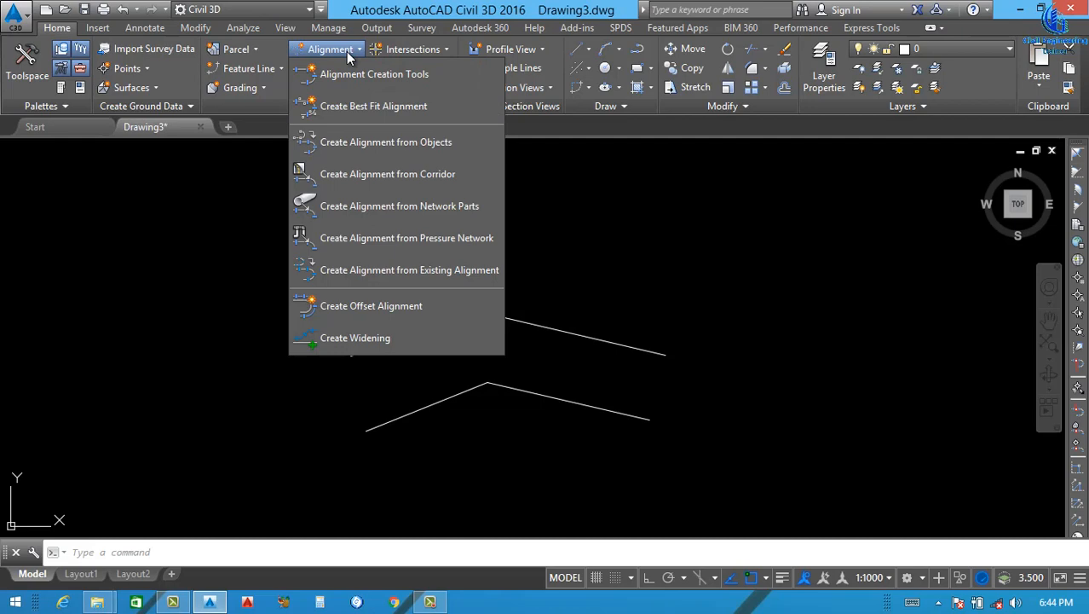
left_click(362, 103)
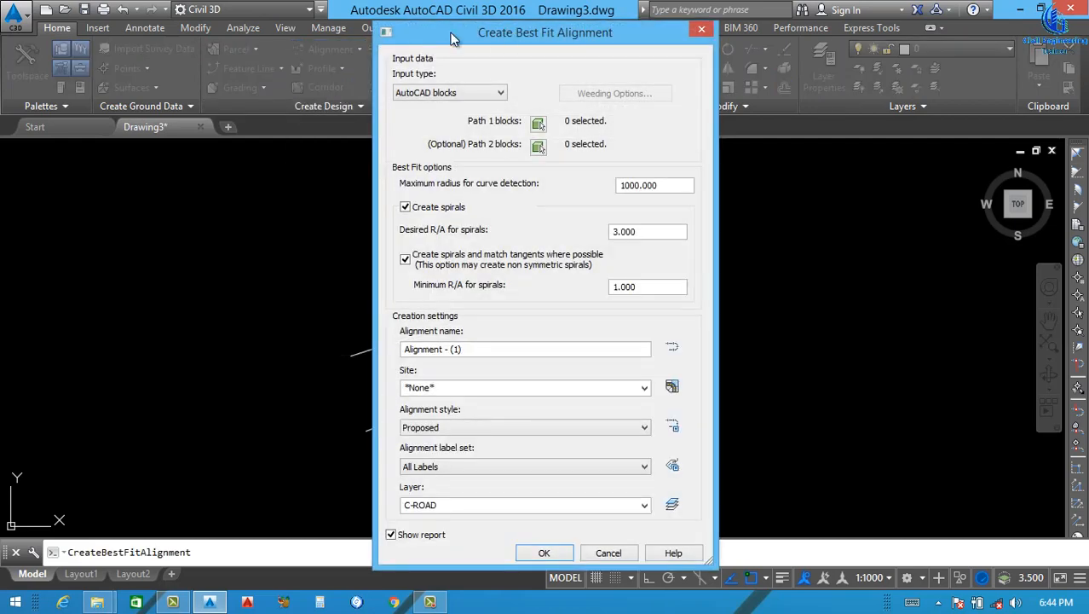
left_click_drag(453, 40, 143, 26)
left_click(108, 75)
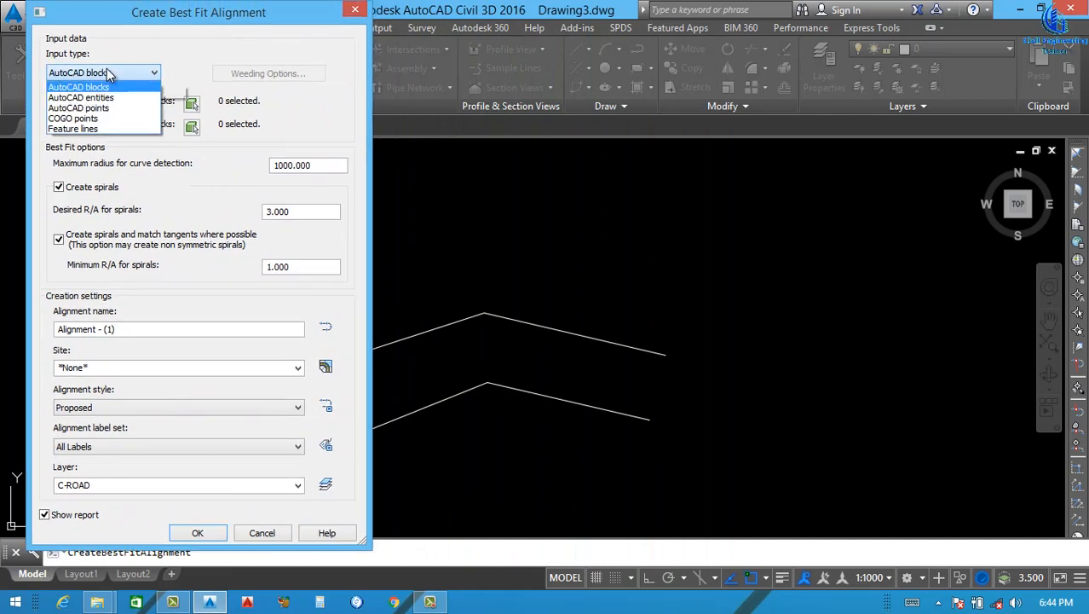
left_click(81, 98)
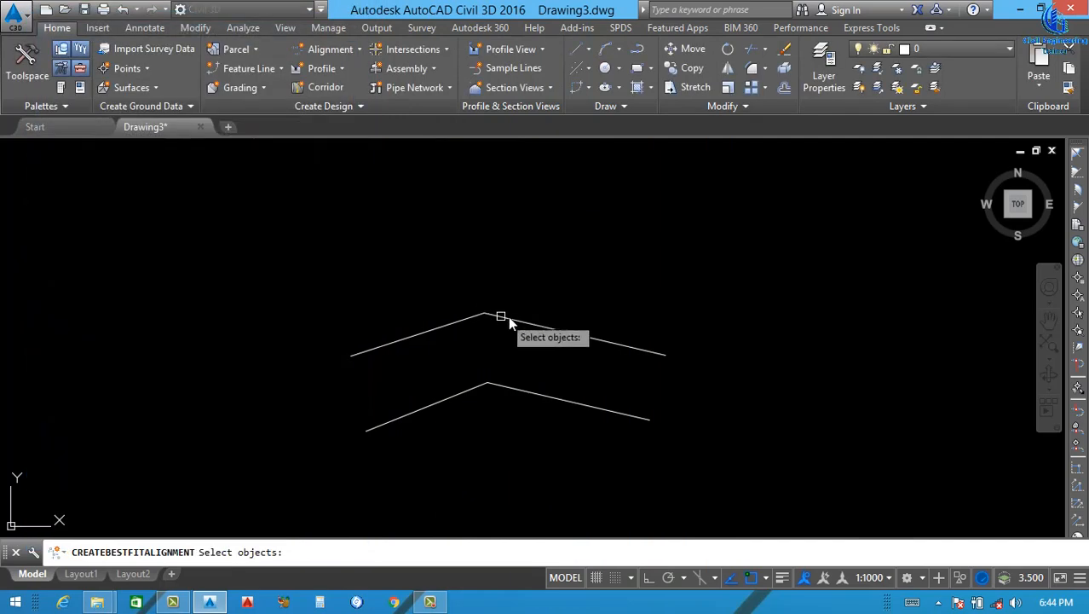
- Assign the upper polyline as the path 1 entity and the lower polyline as the optional path 2 entity
left_click(507, 318)
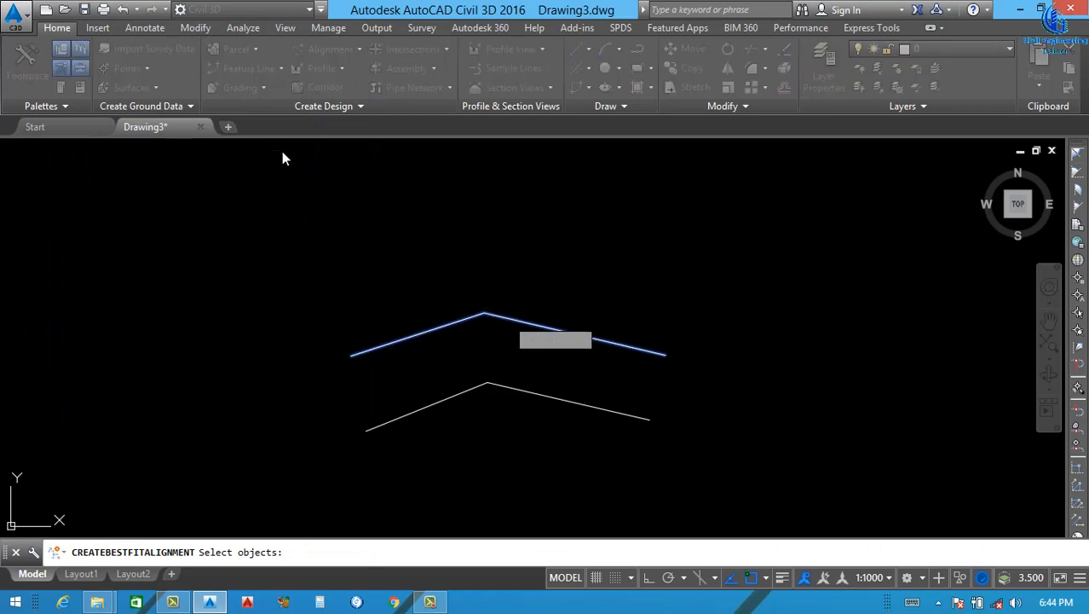
key("Return")
left_click(537, 146)
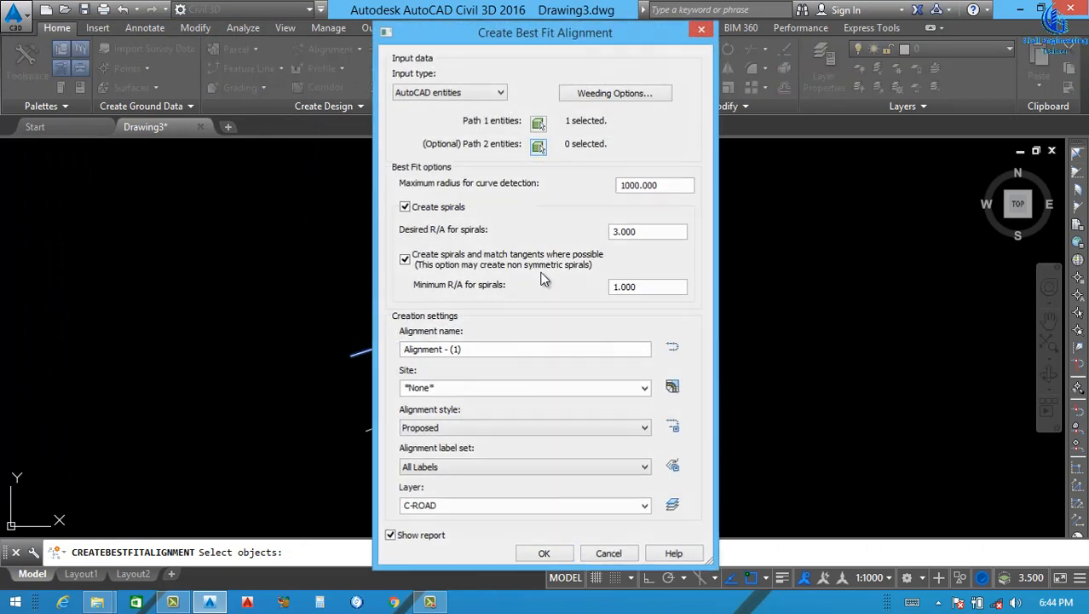
left_click(522, 391)
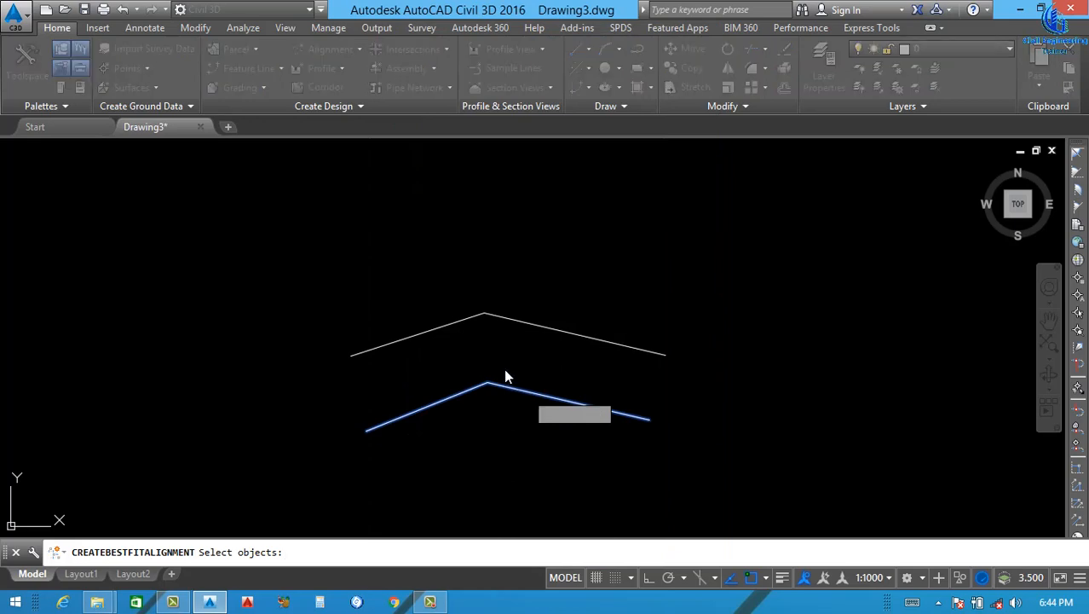
key("Return")
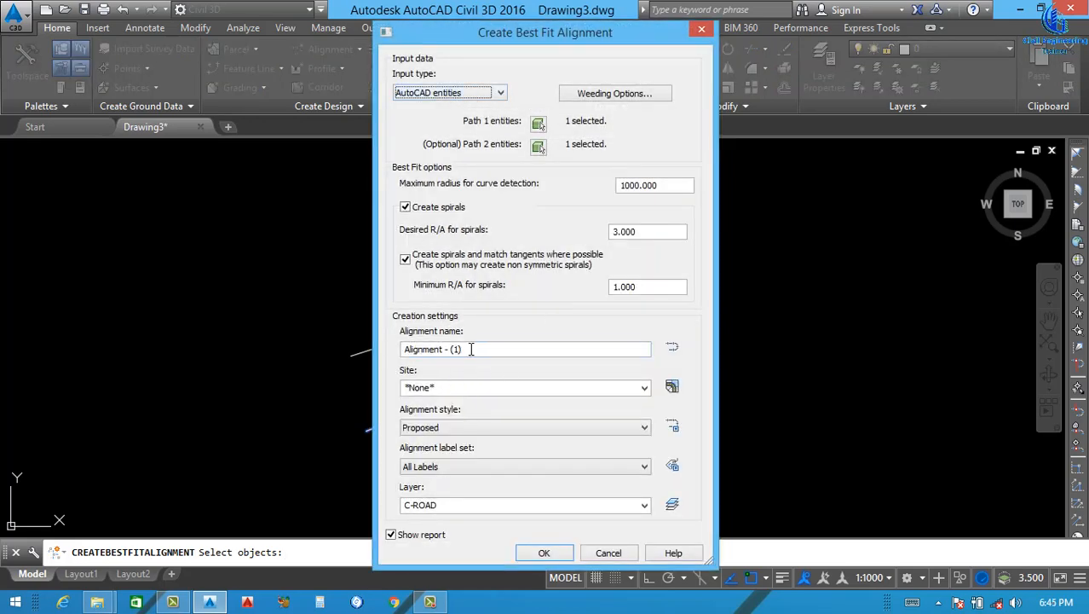
- Name the alignment Road-1, with the site set to None and the alignment style set to Proposed
left_click_drag(470, 349, 372, 364)
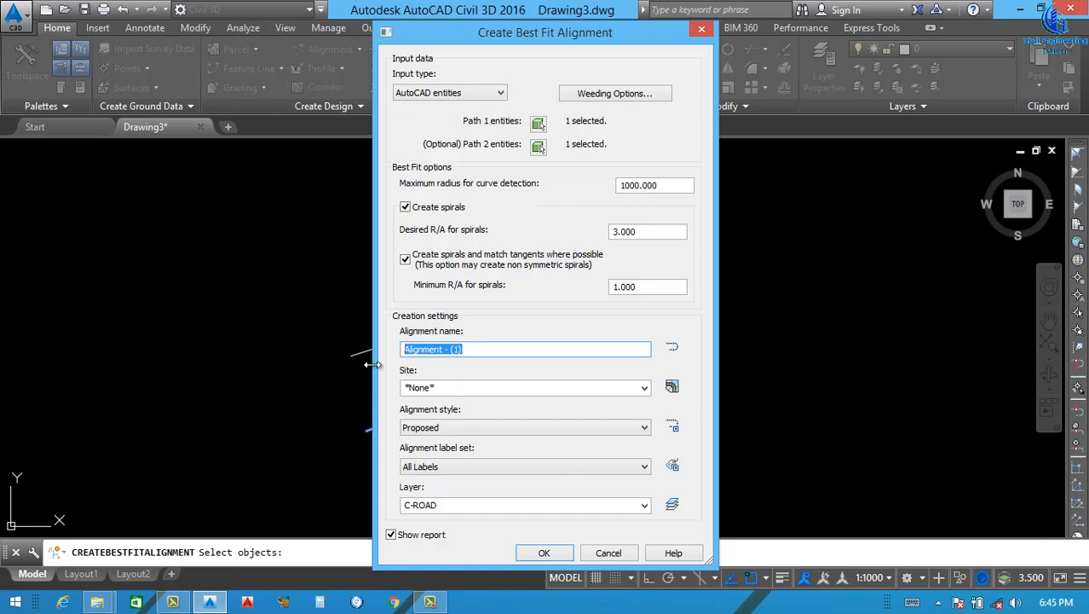
type("r")
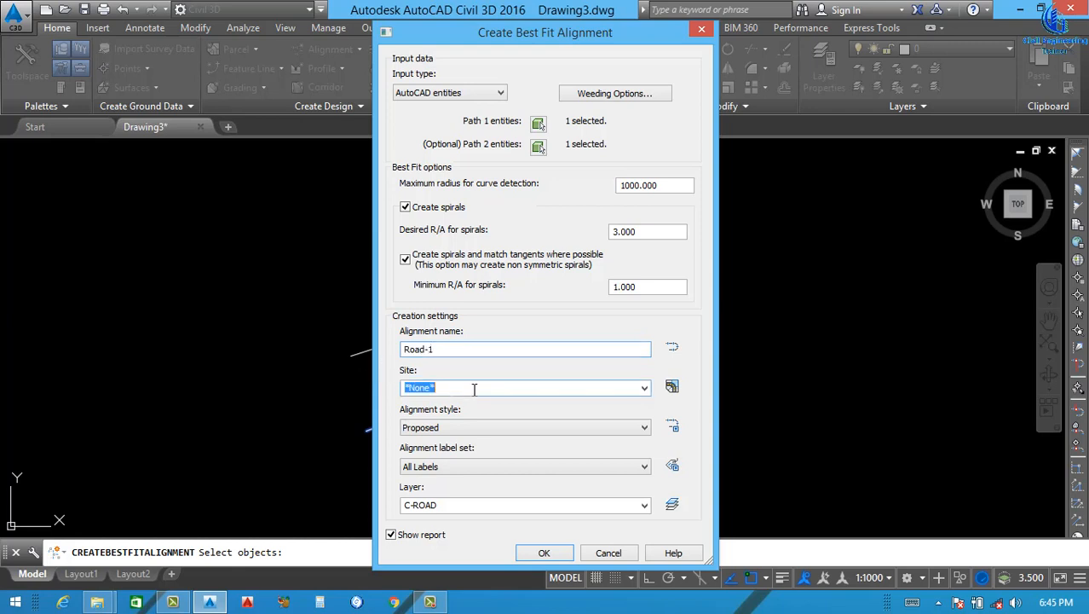
left_click(645, 390)
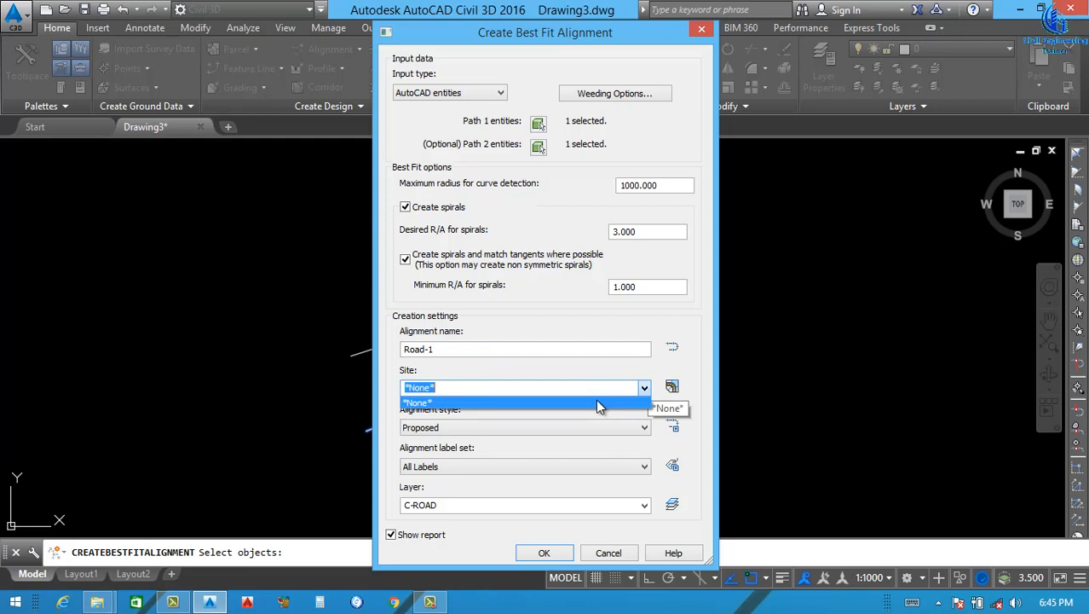
left_click(524, 403)
left_click(443, 428)
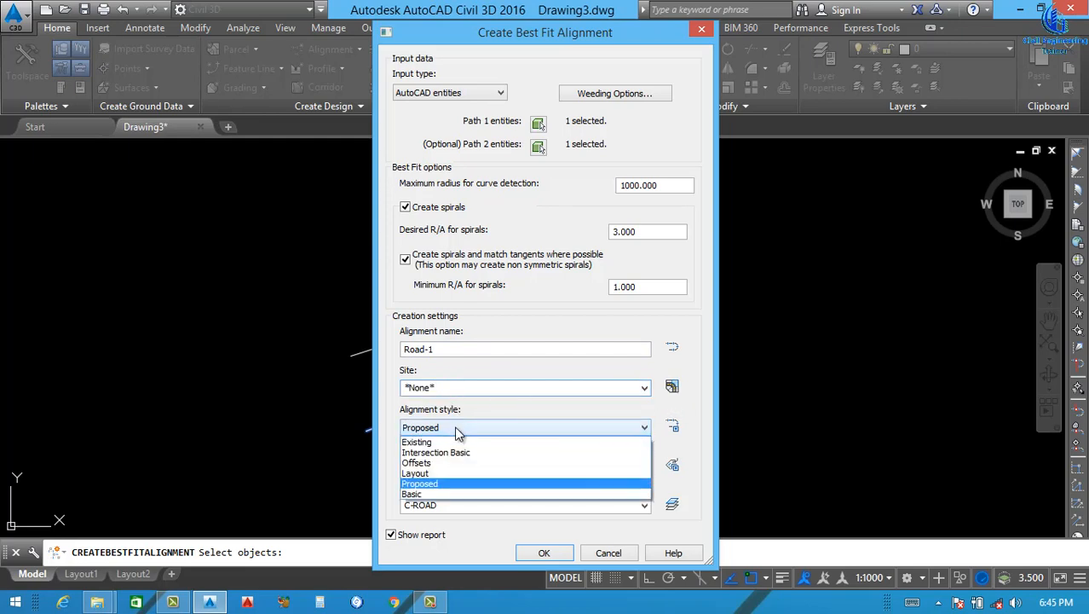
left_click(464, 474)
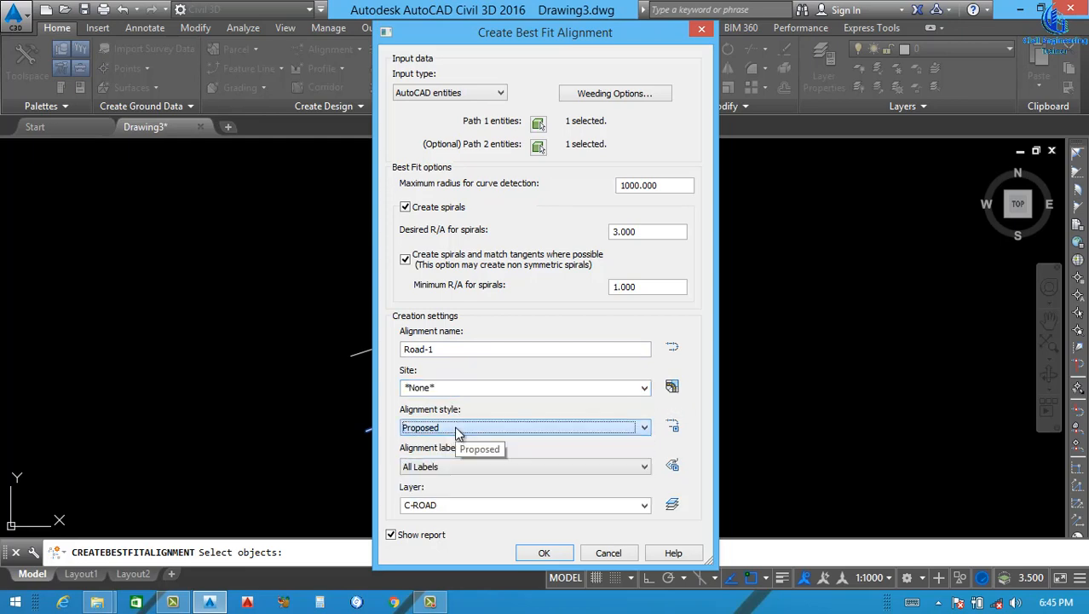
- Create the best fit alignment between the two polylines and close the Best Fit Report
left_click(549, 552)
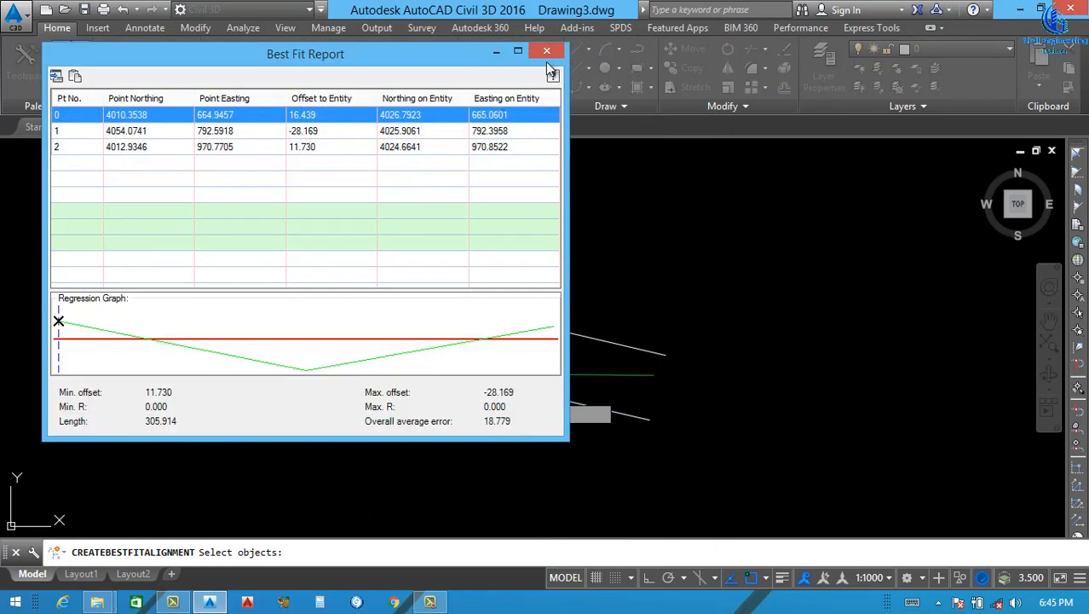
left_click(547, 51)
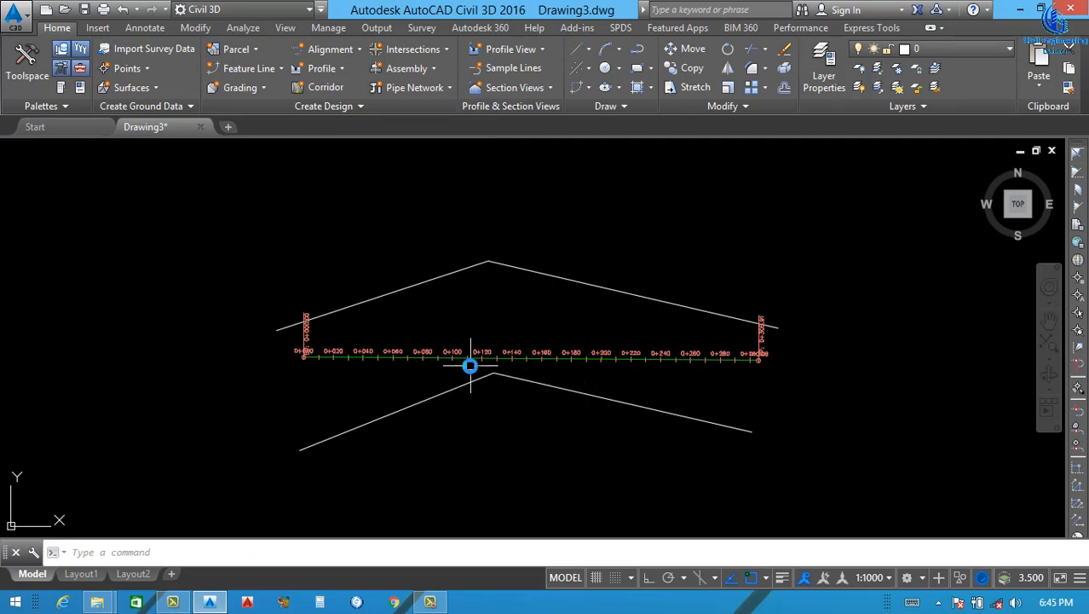
scroll(471, 366, "down", 2)
scroll(517, 365, "up", 2)
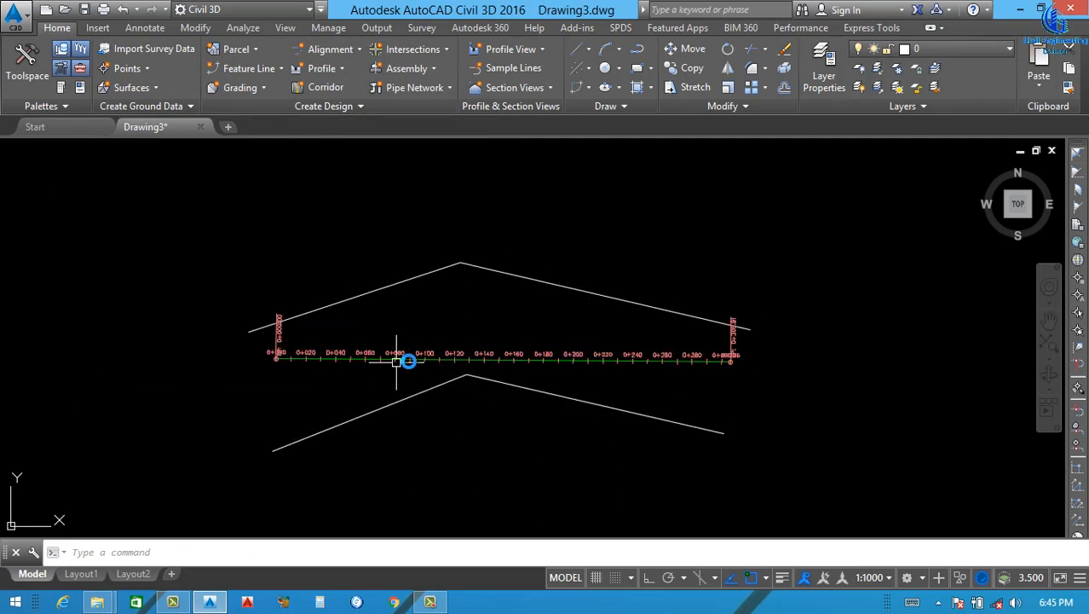
- Examine the input types offered for a best fit alignment, and leave without creating another alignment
scroll(426, 364, "down", 5)
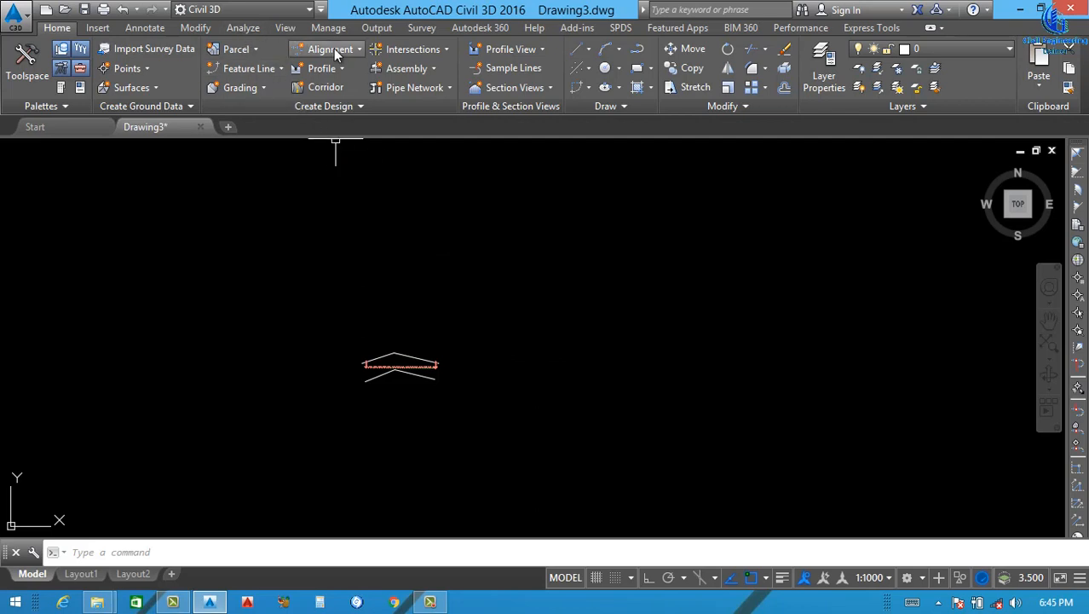
left_click(359, 49)
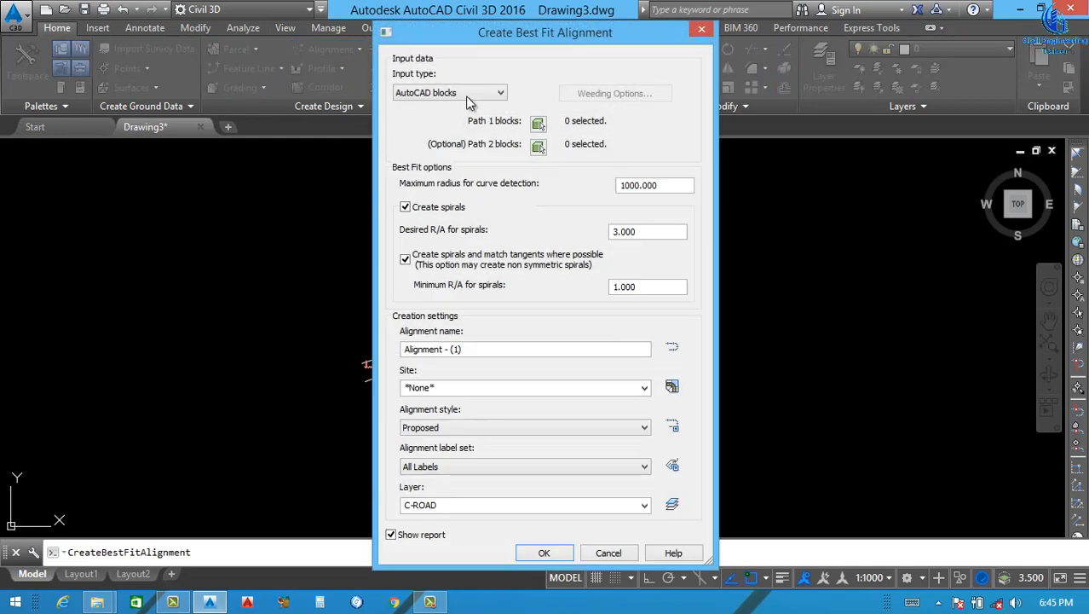
left_click(460, 93)
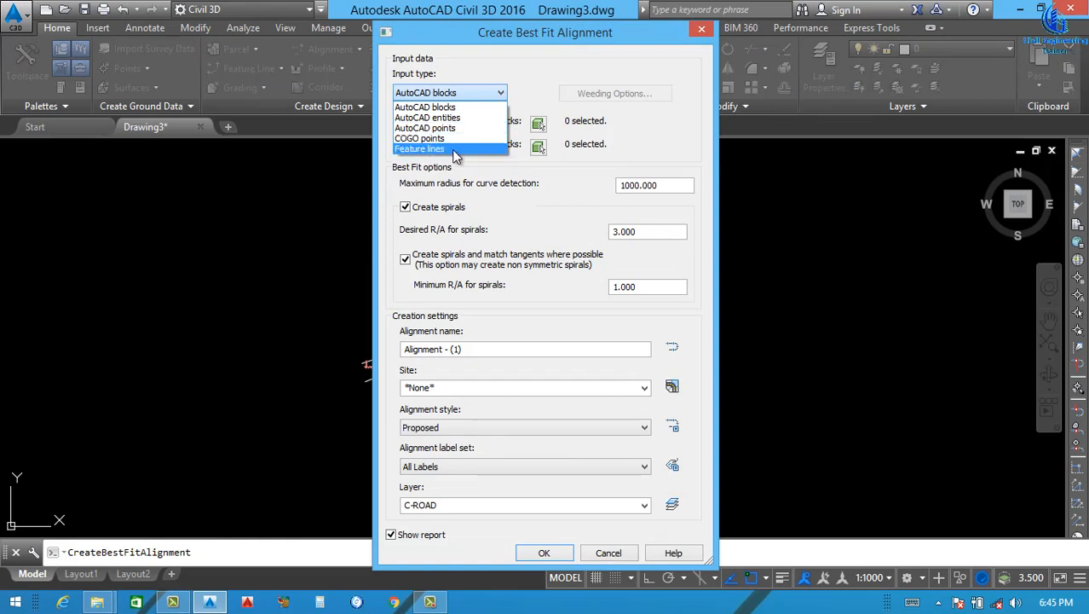
left_click(701, 29)
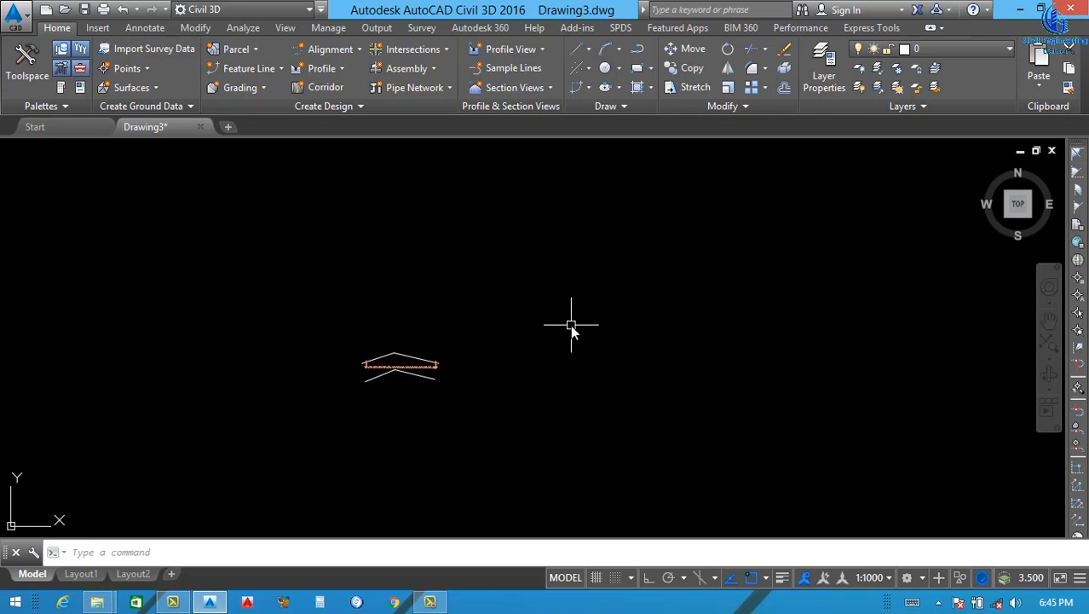
- Place five single AutoCAD points in a gently curved row up and to the right of the Road-1 alignment
type("po")
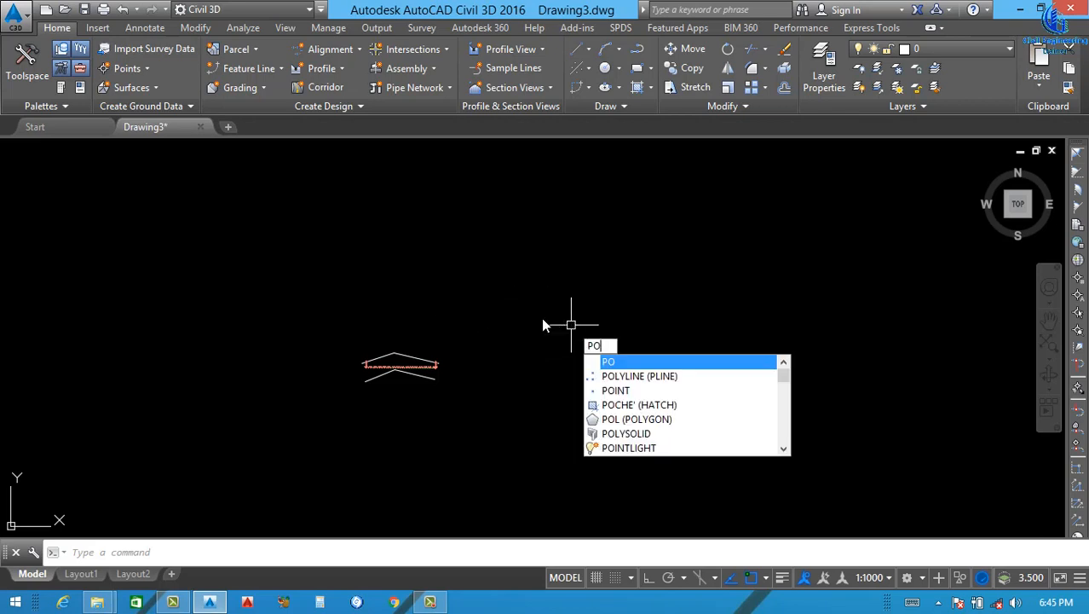
key("Escape")
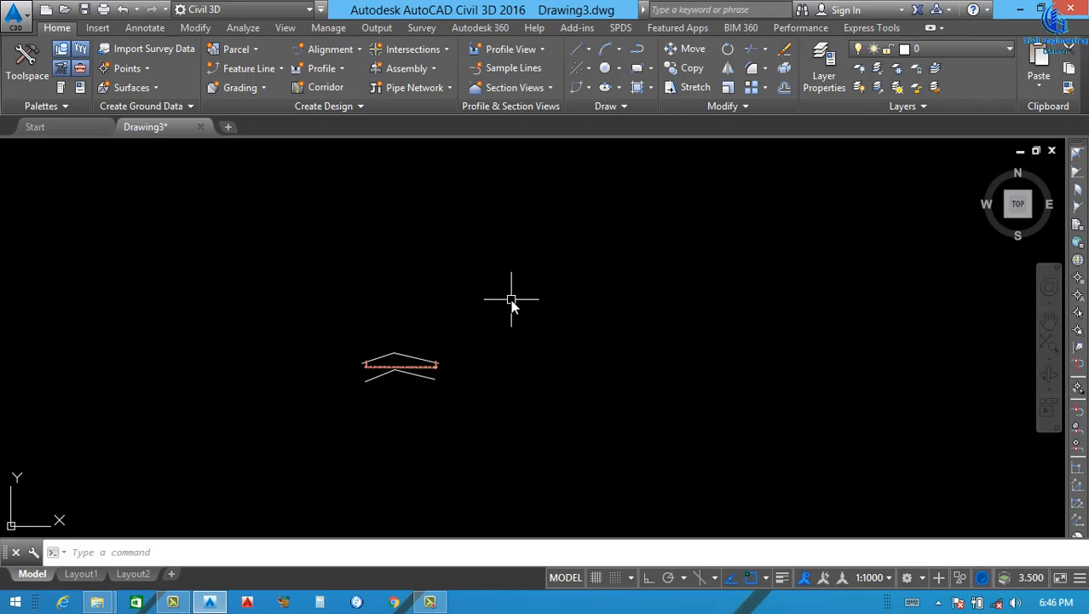
type("point")
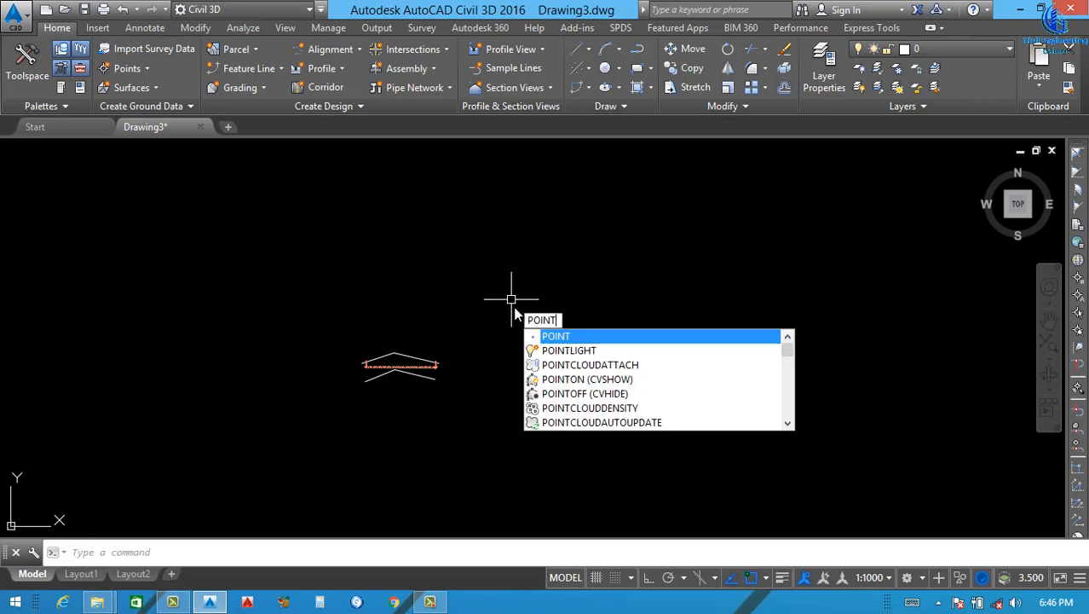
left_click(565, 340)
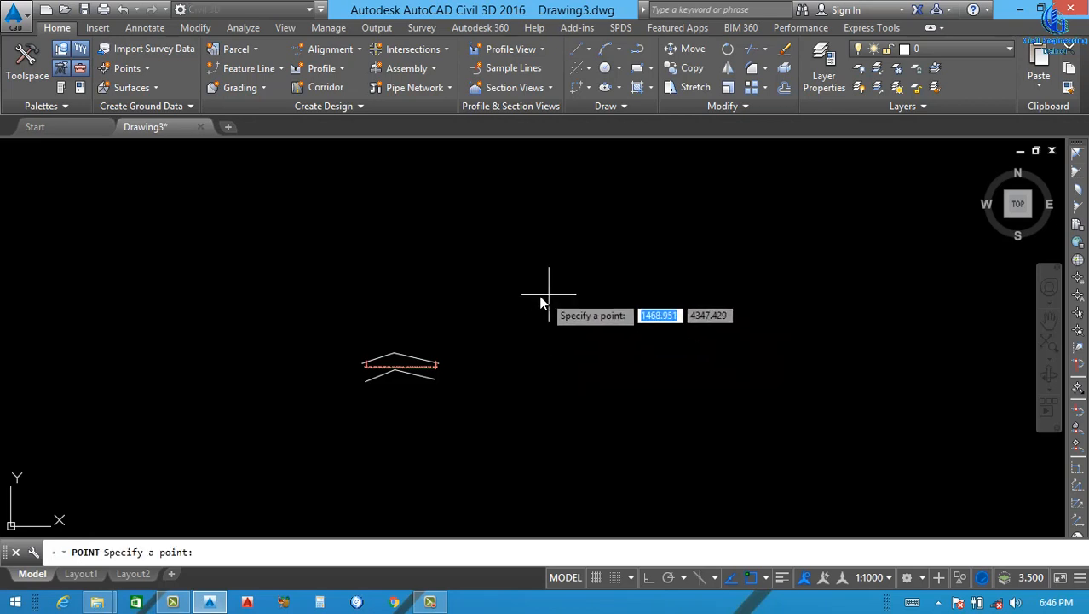
left_click(515, 313)
scroll(518, 312, "up", 5)
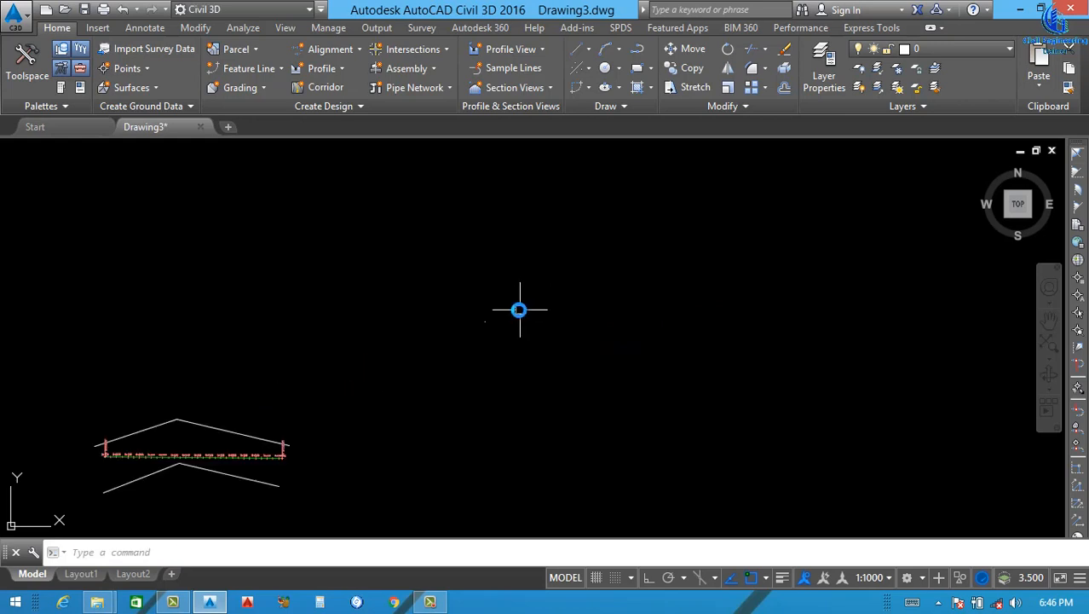
key("Return")
left_click(508, 306)
key("Return")
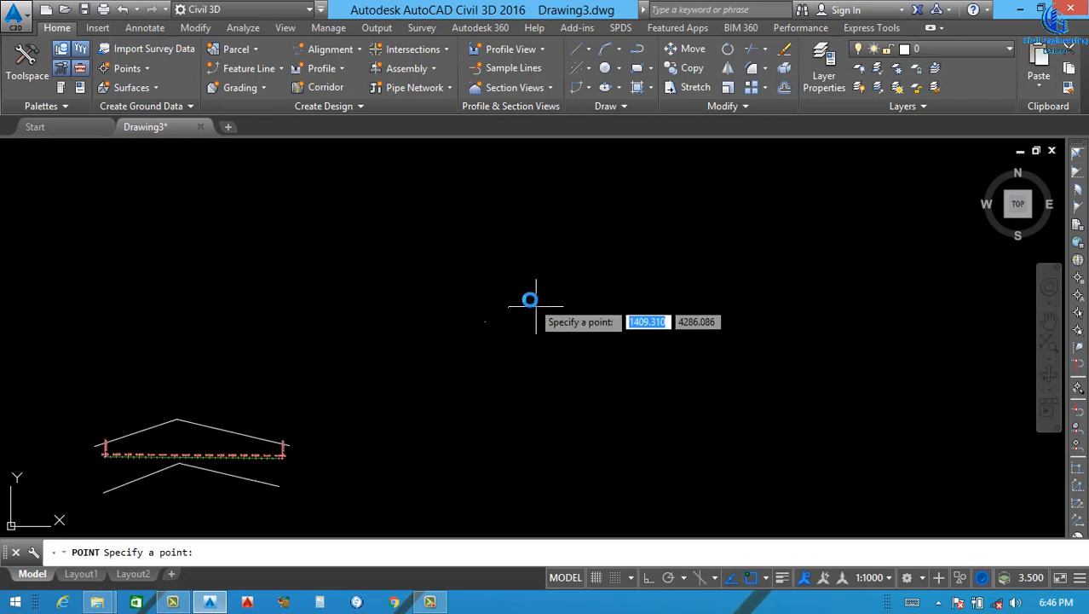
left_click(541, 299)
key("Return")
left_click(550, 298)
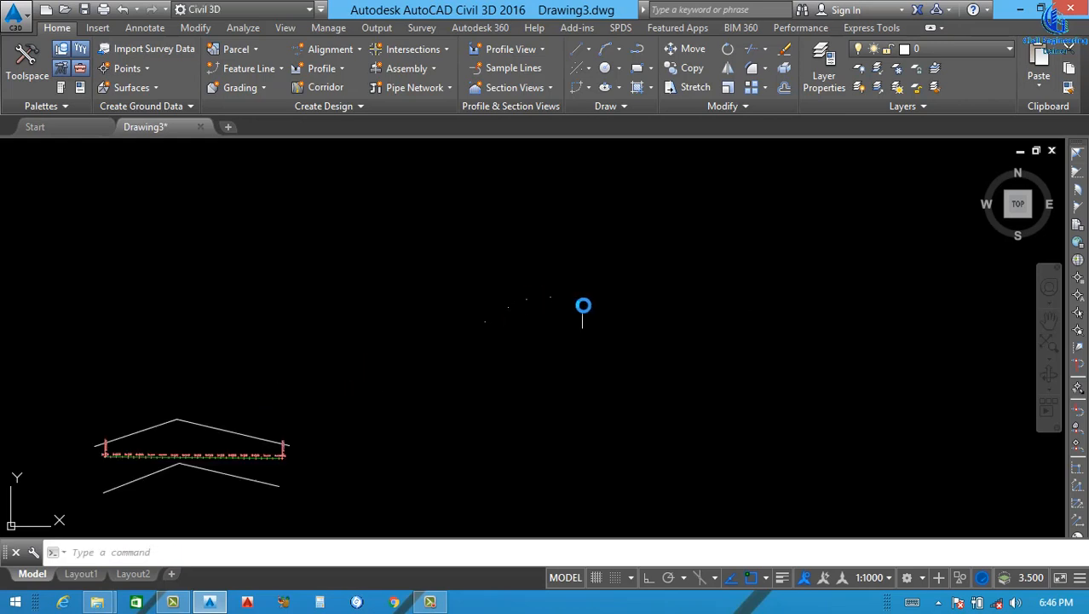
key("Return")
left_click(571, 301)
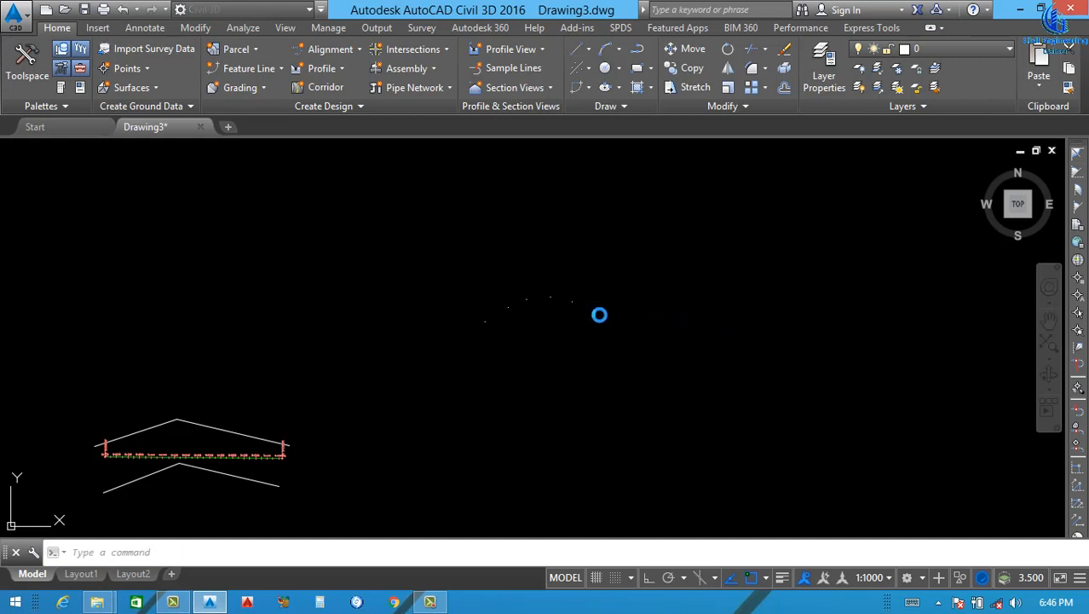
key("Return")
key("Escape")
- Copy the last point repeatedly to extend the row and form a second, roughly parallel row of points beneath it
left_click(584, 292)
left_click(568, 314)
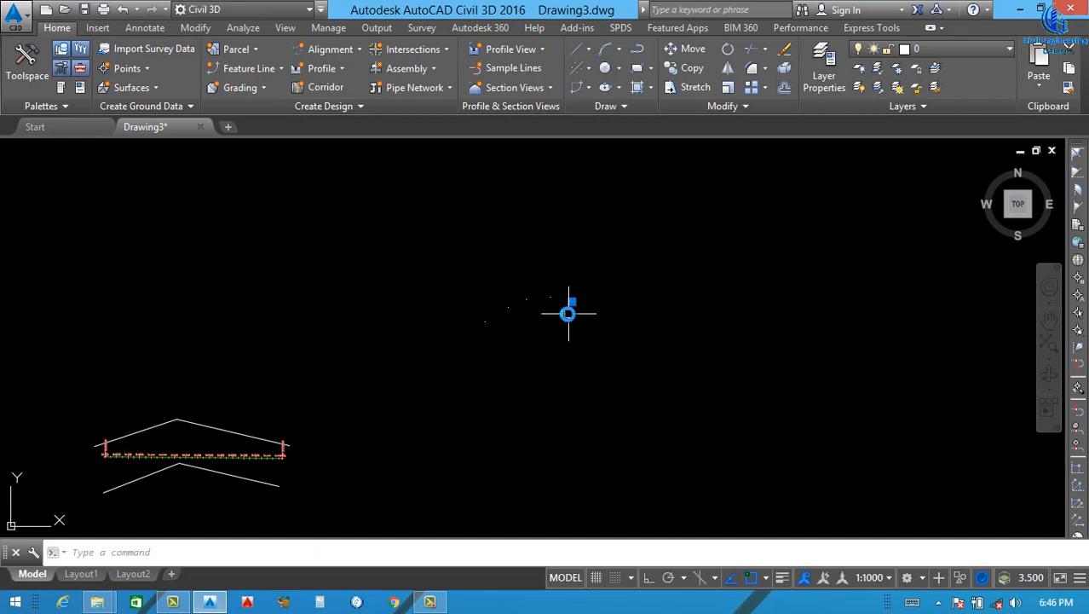
type("co")
key("Return")
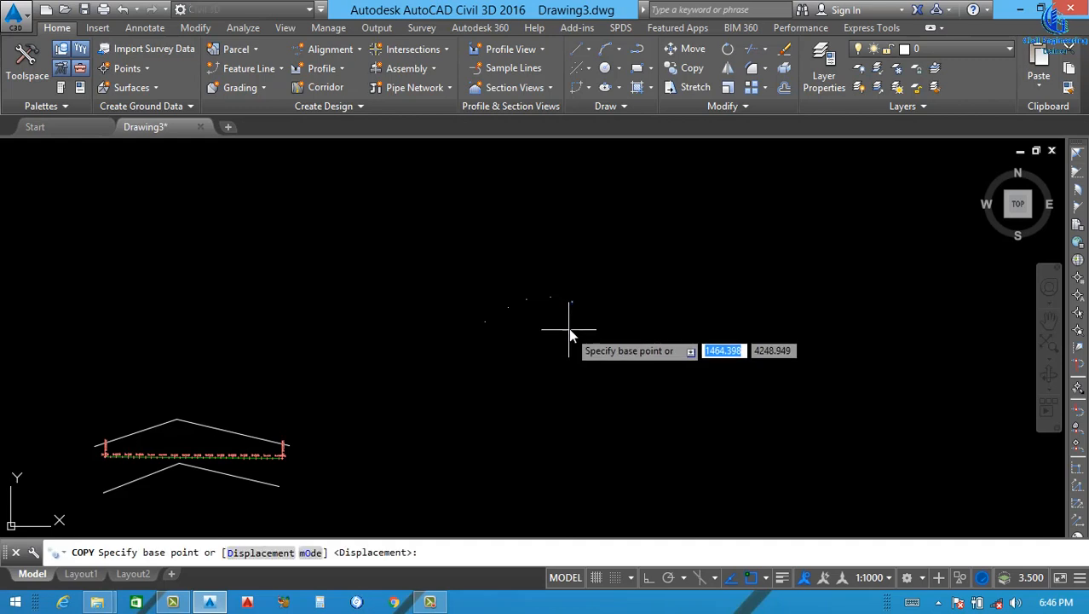
scroll(576, 308, "up", 2)
left_click(573, 299)
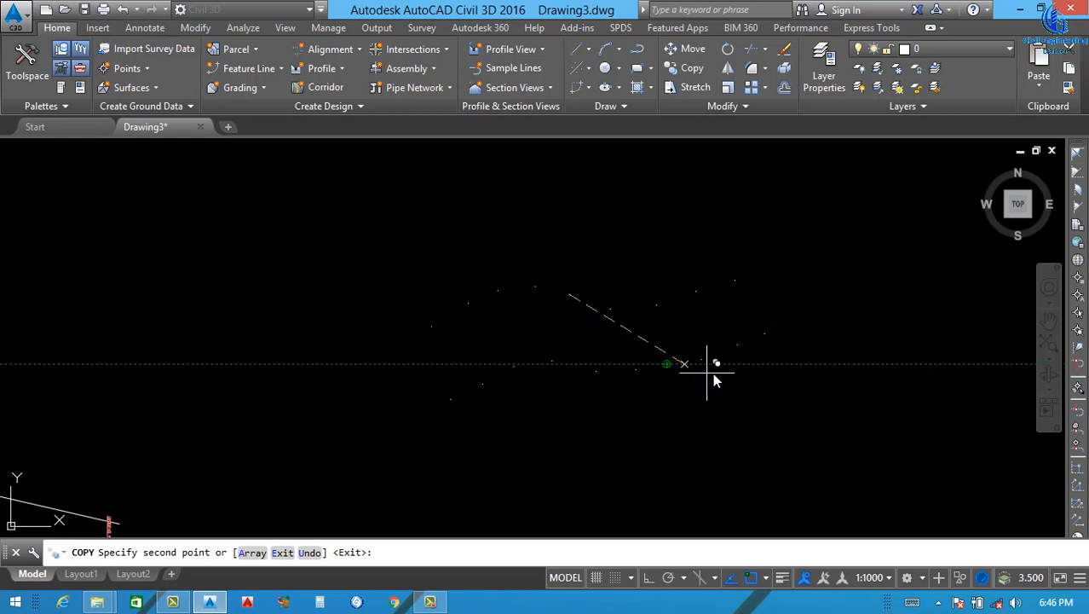
key("Return")
- Open the point creation tools and set both Prompt For Elevations and Prompt For Descriptions to Automatic
scroll(631, 406, "down", 3)
scroll(641, 403, "up", 4)
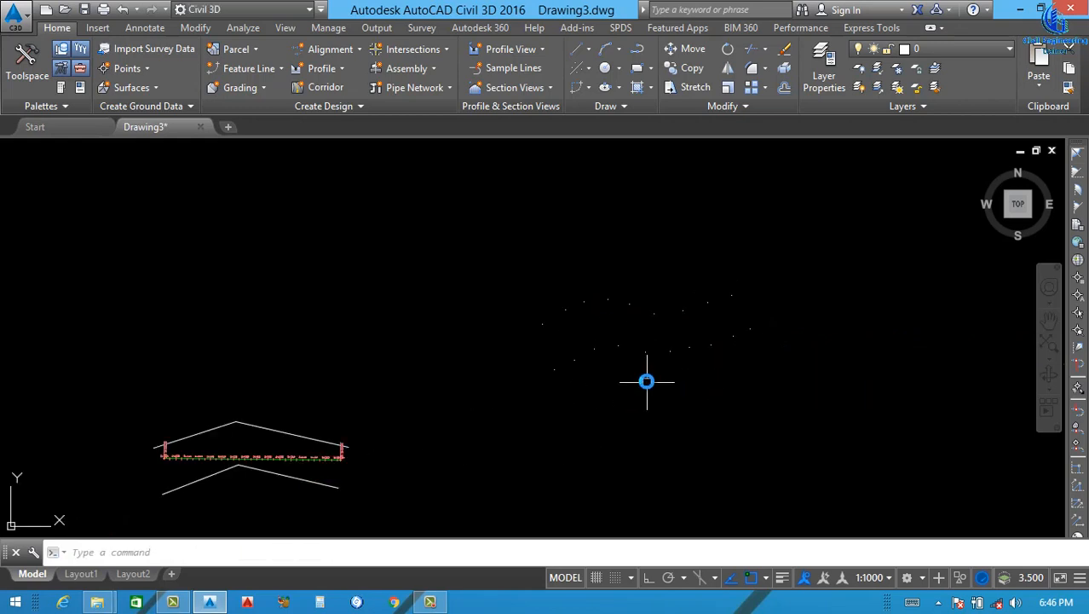
middle_click_drag(504, 359, 496, 329)
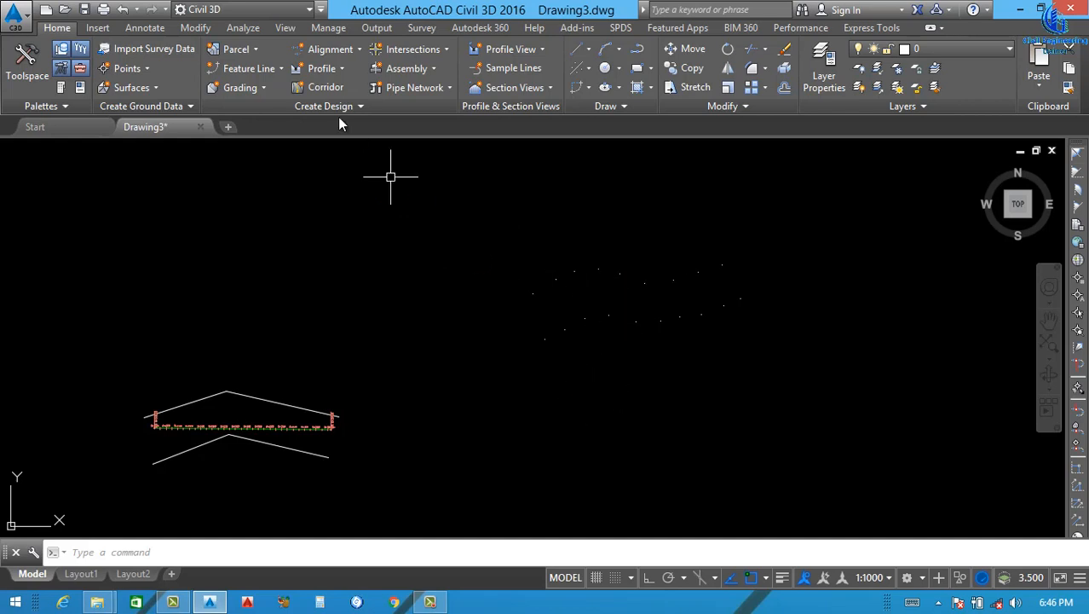
left_click(137, 68)
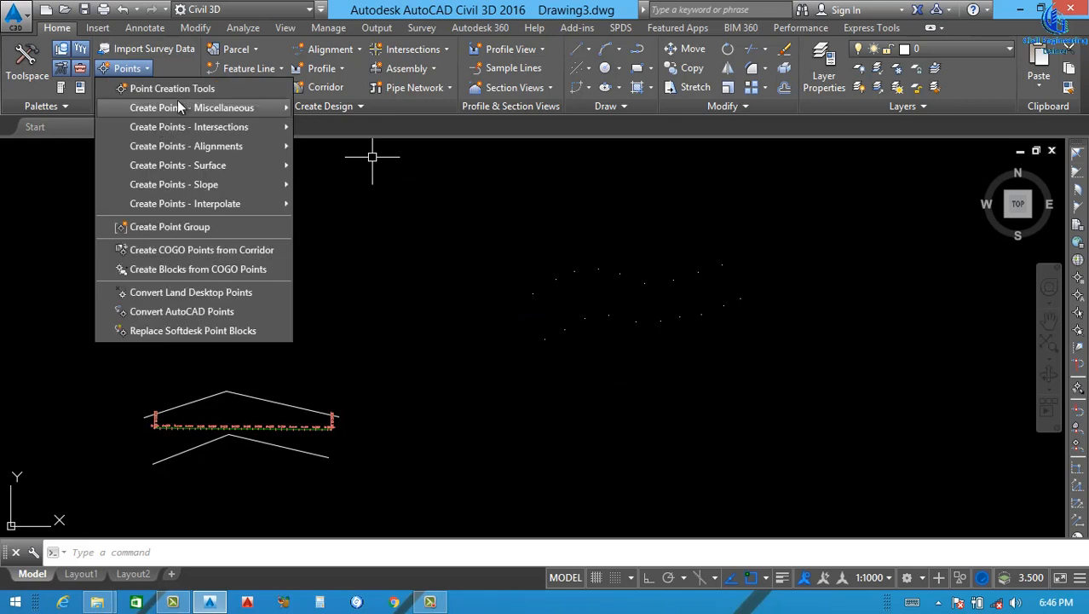
left_click(182, 86)
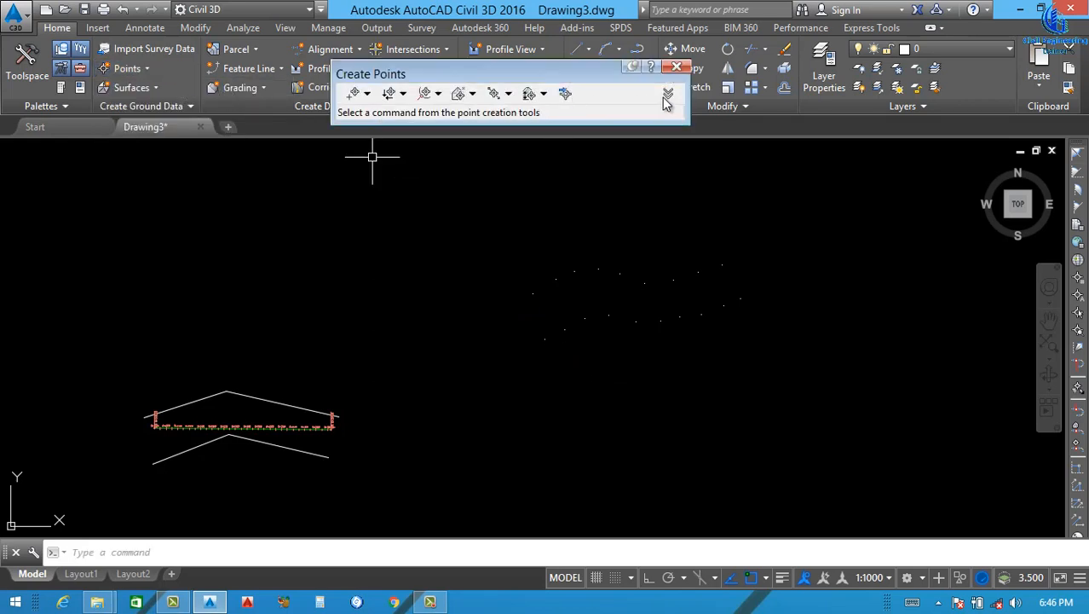
left_click(667, 94)
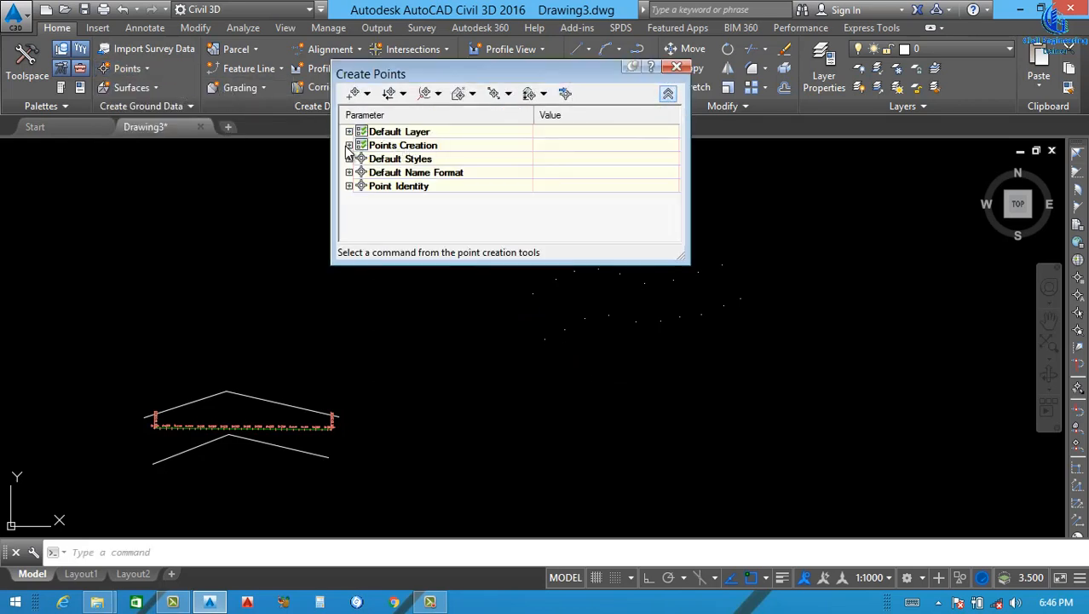
left_click(348, 146)
left_click(577, 203)
left_click(578, 206)
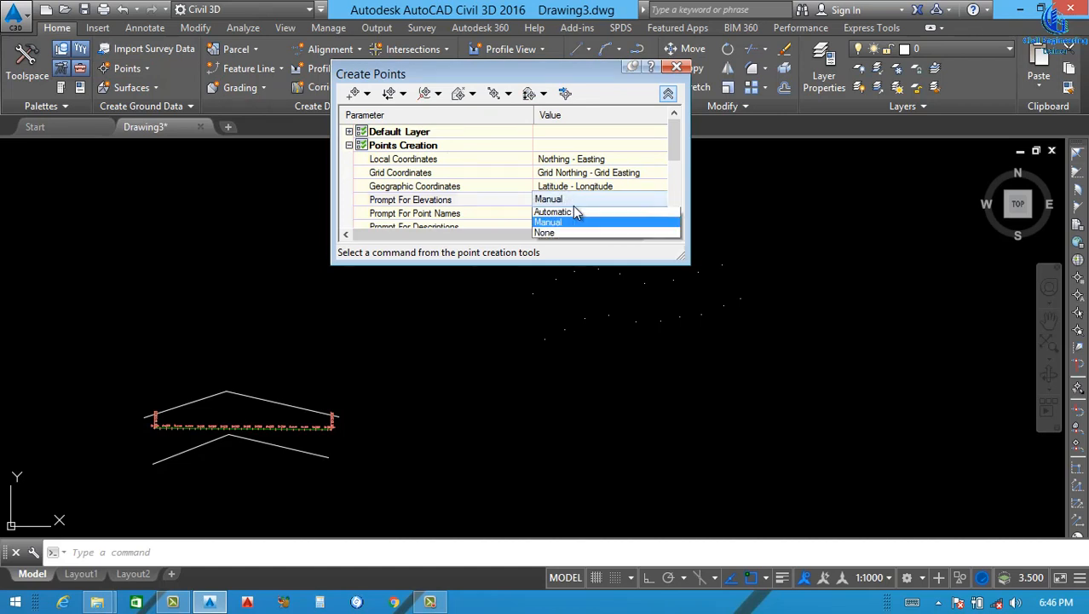
left_click(567, 214)
scroll(676, 153, "down", 1)
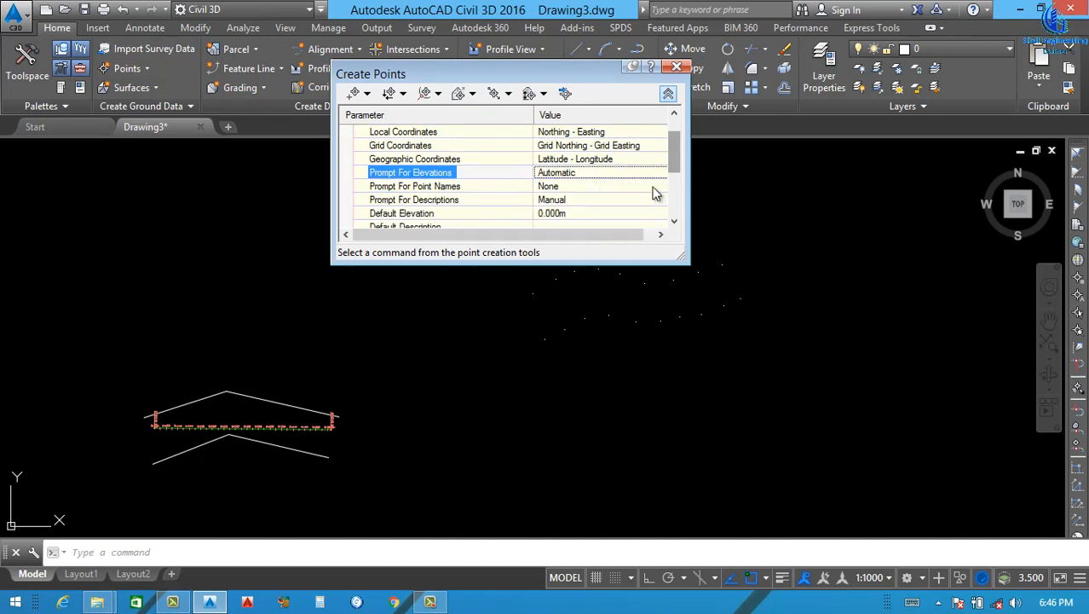
left_click(583, 199)
left_click(586, 198)
left_click(564, 214)
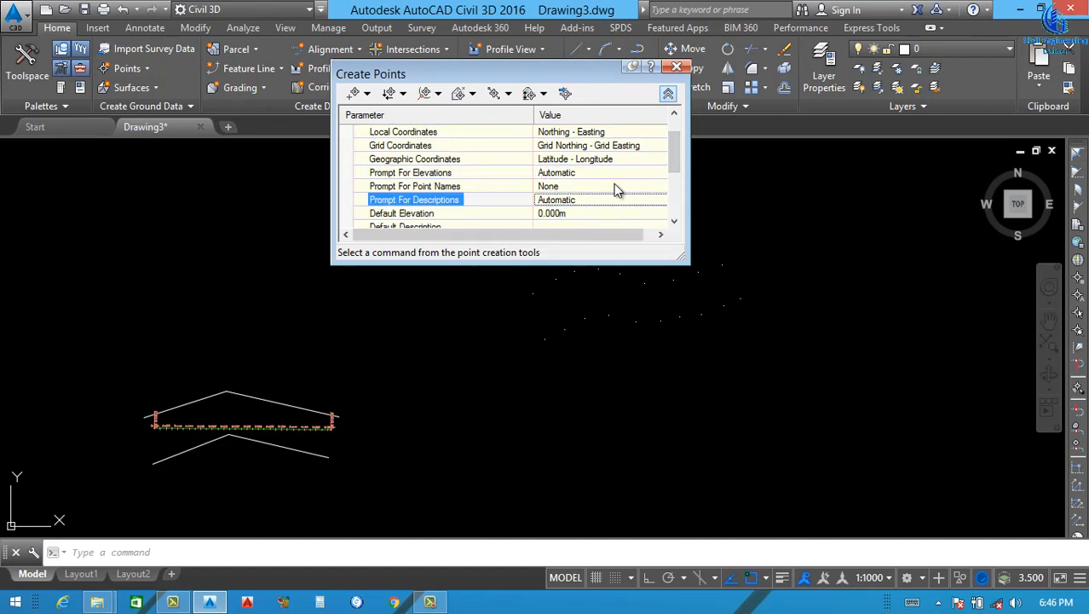
left_click(667, 96)
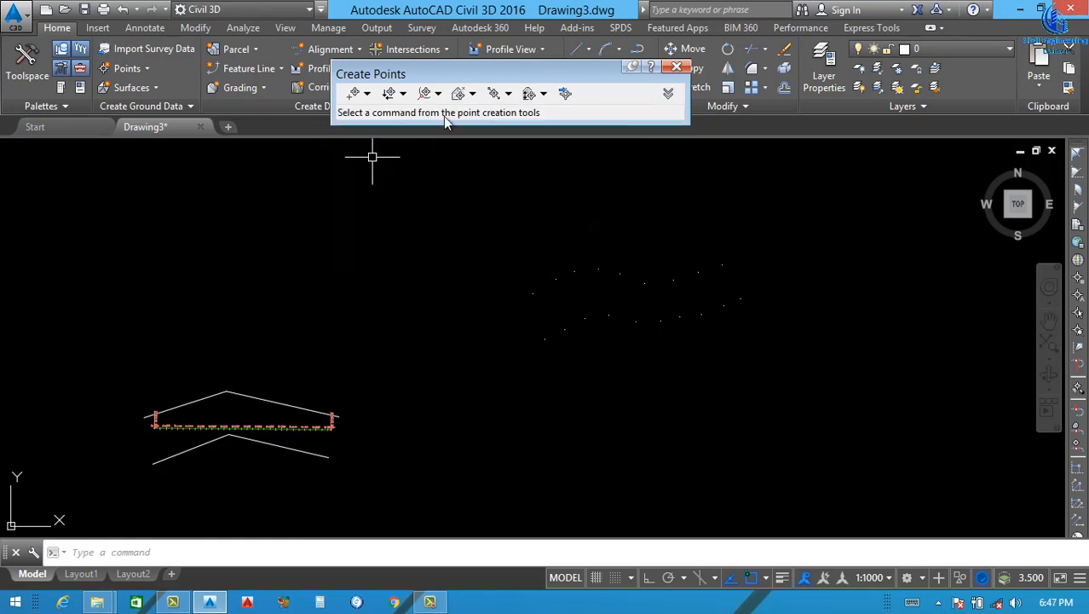
- Manually create a gently curved row of about twelve COGO points below the AutoCAD points
left_click(369, 96)
left_click(384, 111)
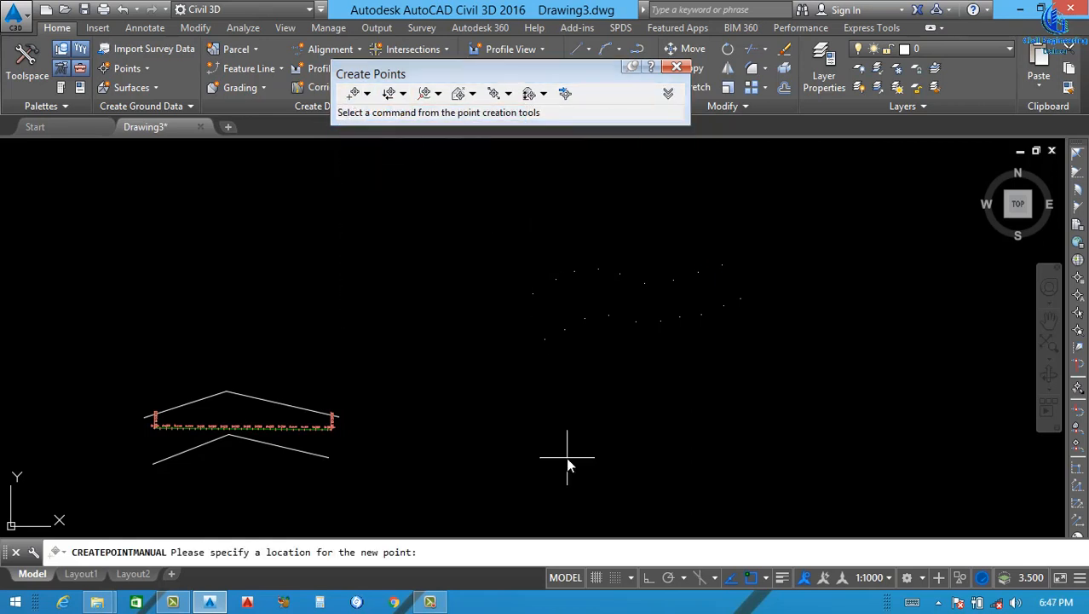
left_click(542, 430)
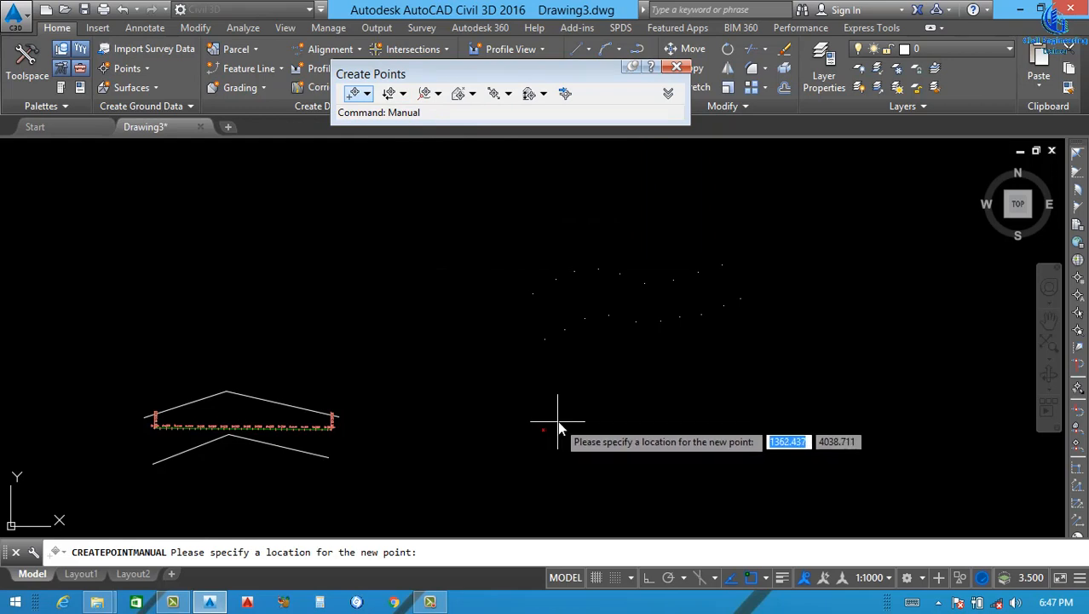
left_click(558, 420)
left_click(581, 414)
left_click(599, 414)
left_click(619, 416)
left_click(632, 418)
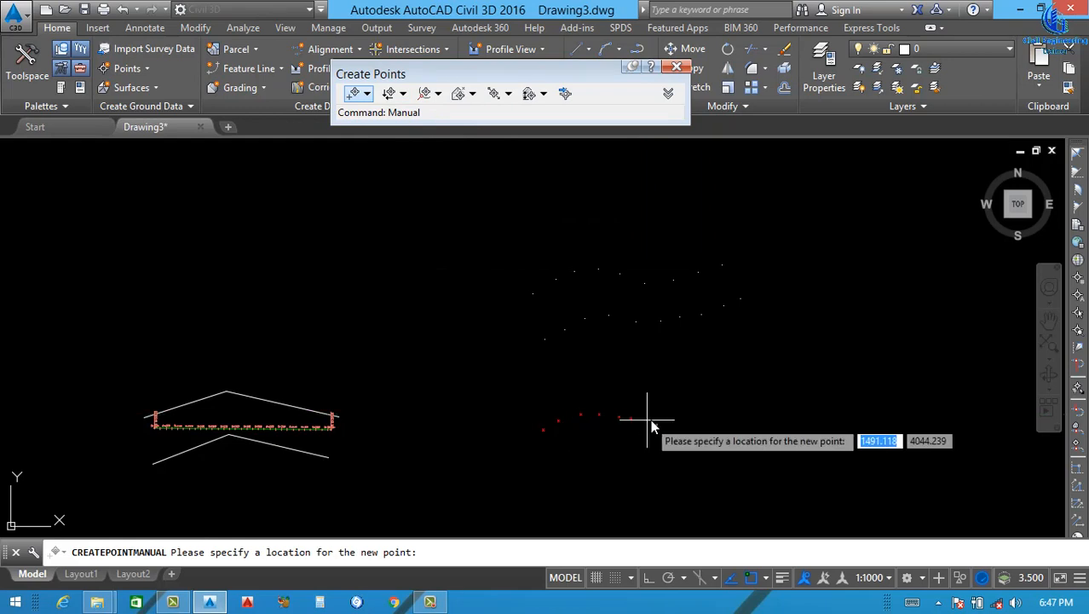
left_click(663, 417)
left_click(683, 418)
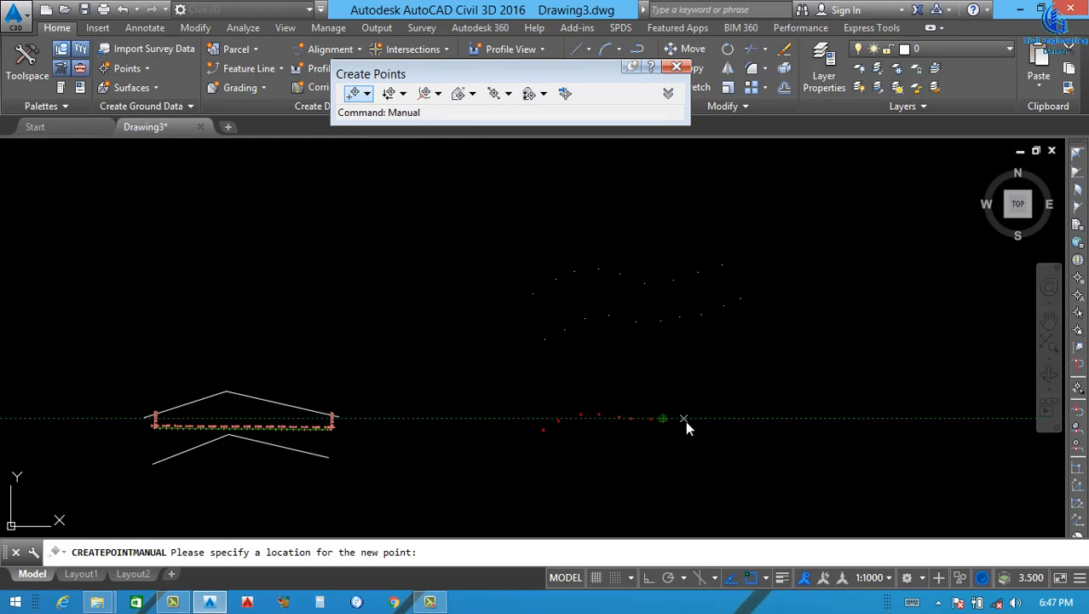
left_click(711, 421)
left_click(727, 416)
left_click(754, 404)
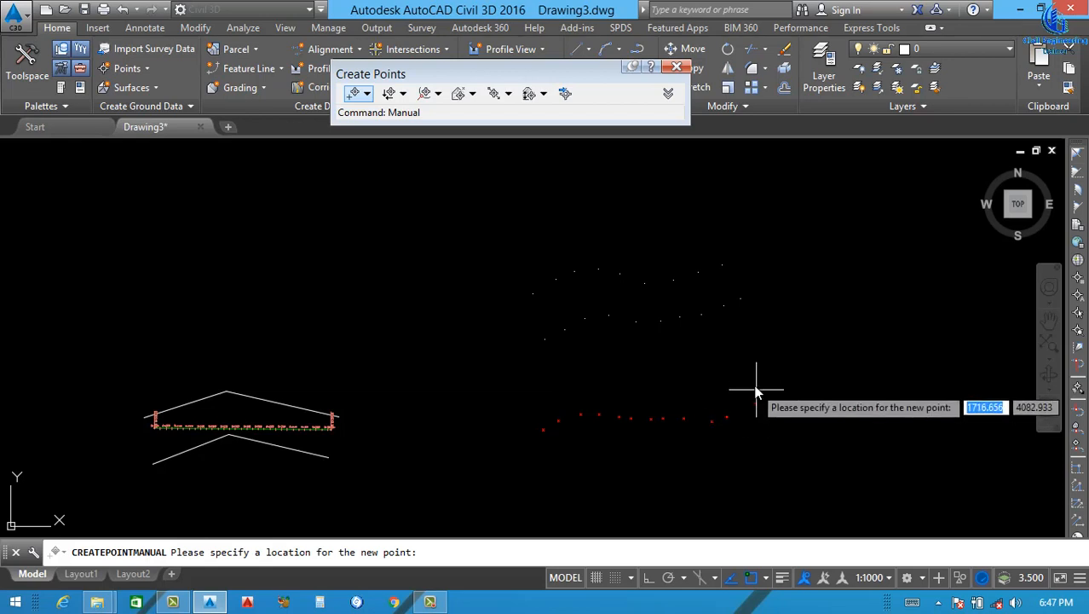
- Create a second row of COGO points beneath the first one, roughly parallel to it, and end manual point creation
scroll(747, 391, "down", 2)
left_click(631, 450)
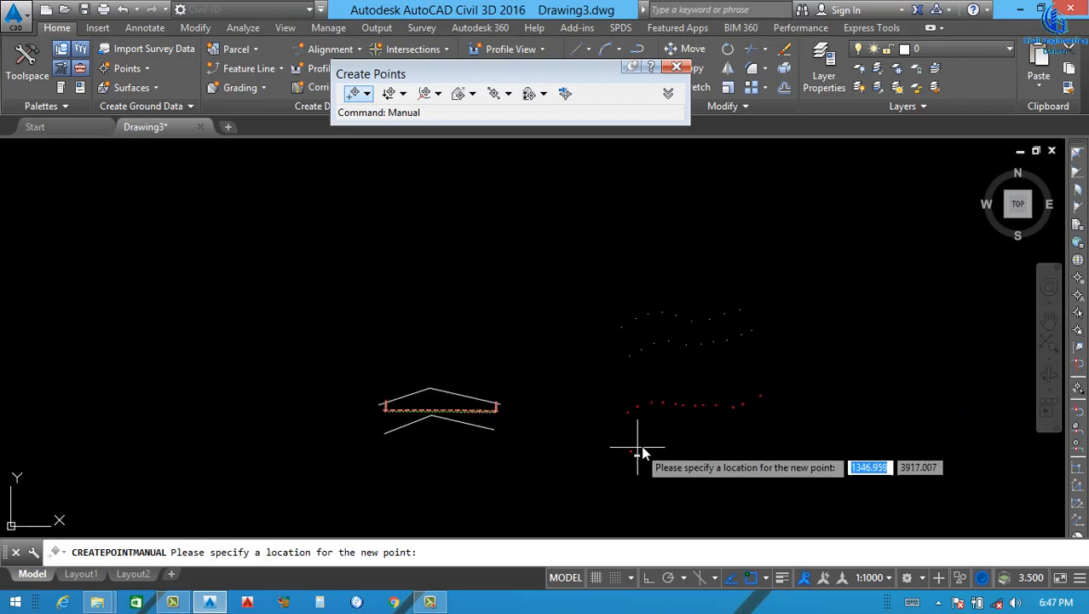
left_click(655, 441)
left_click(667, 438)
left_click(682, 437)
left_click(699, 440)
left_click(712, 442)
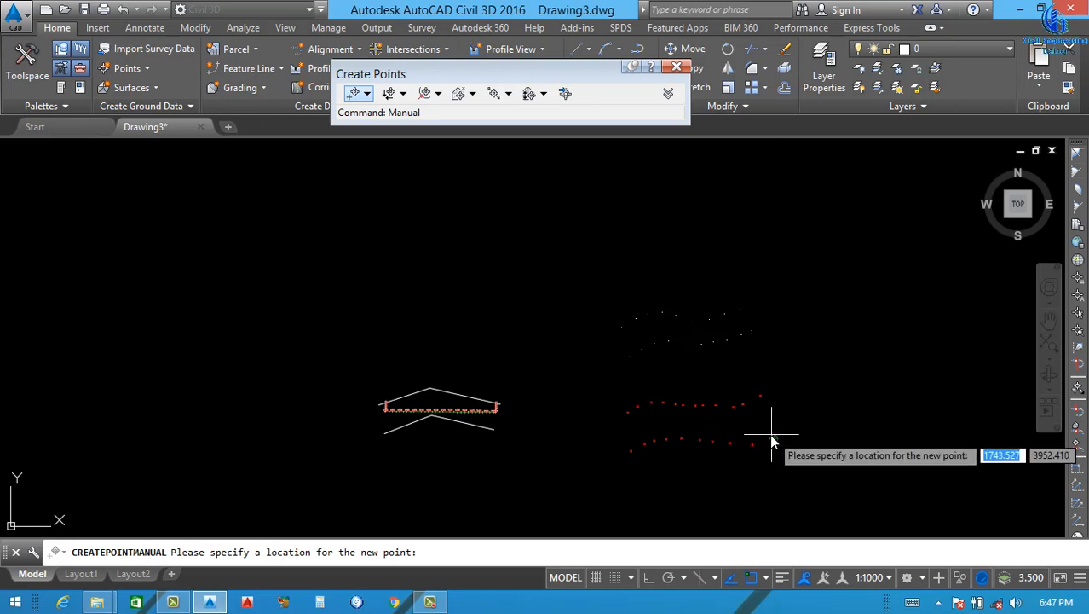
key("Escape")
- Draw an S-shaped polyline of two arc segments above the Road-1 lines, with the first arc spanning about 255 m
scroll(480, 348, "up", 2)
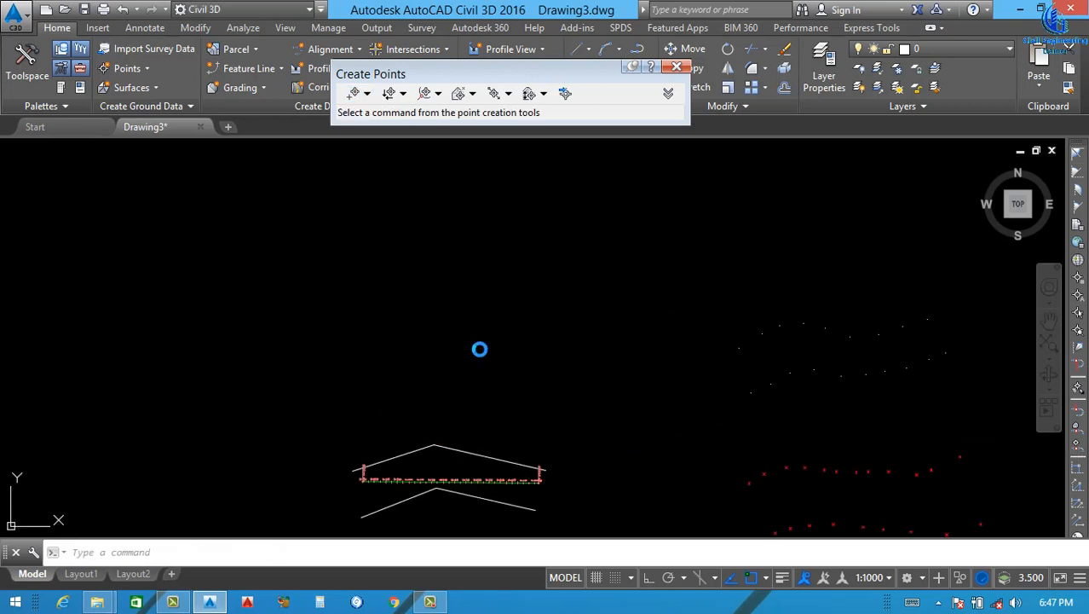
type("pl")
key("Return")
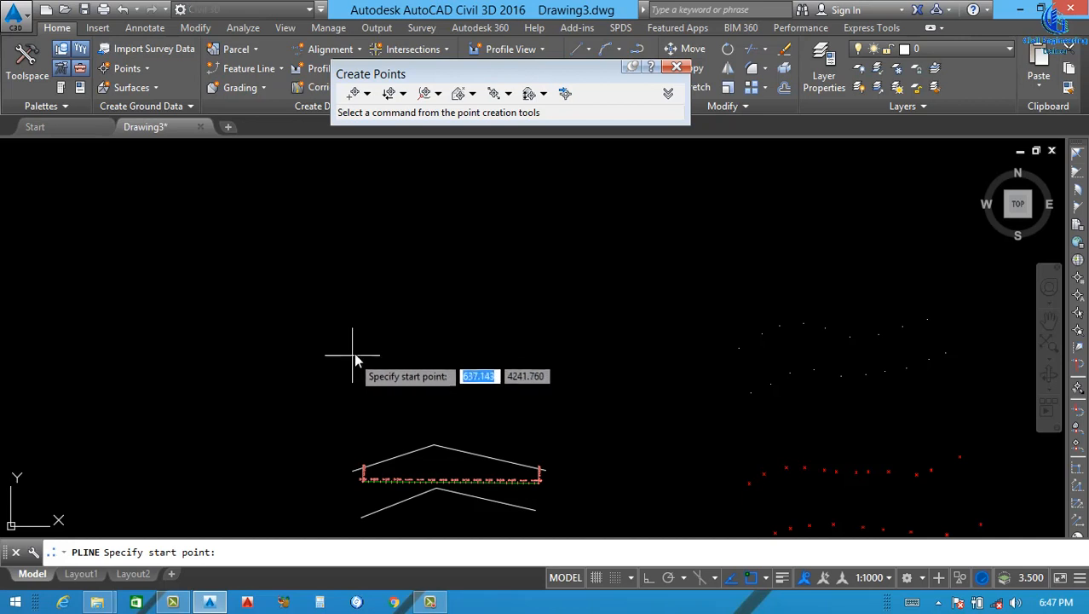
left_click(351, 329)
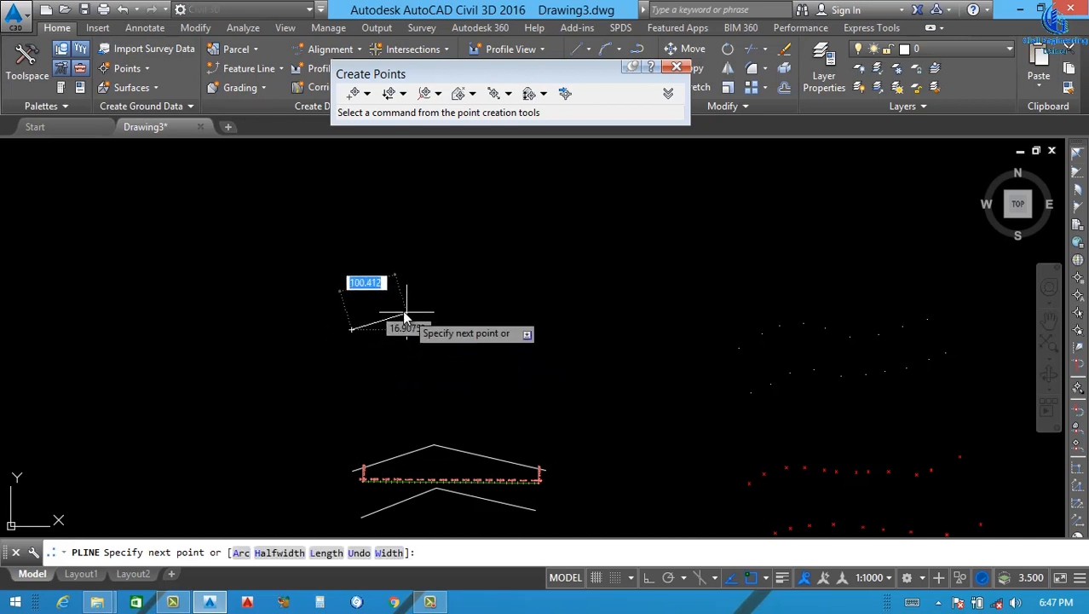
type("a")
key("Return")
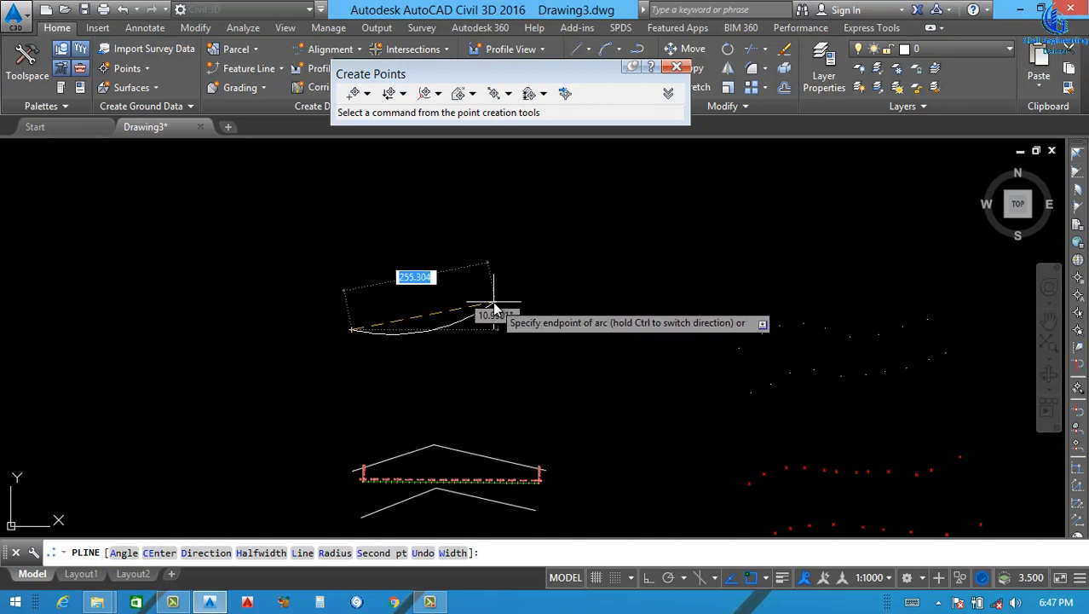
left_click(494, 301)
left_click(631, 315)
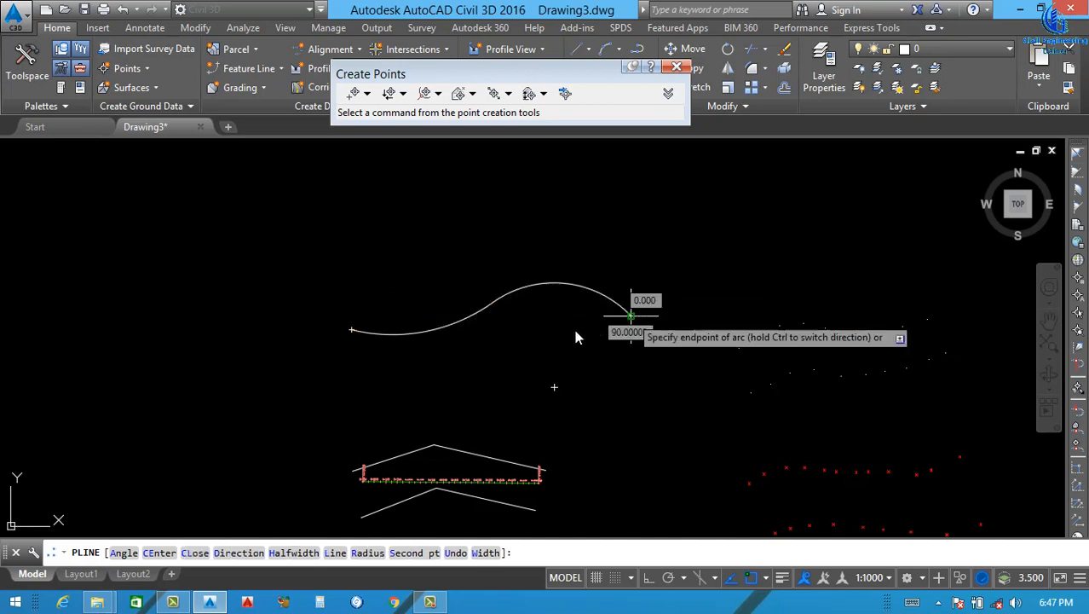
key("Return")
- Draw a second polyline beneath the S-shaped one, made of a nearly horizontal straight segment followed by an arc segment
key("Return")
left_click(353, 386)
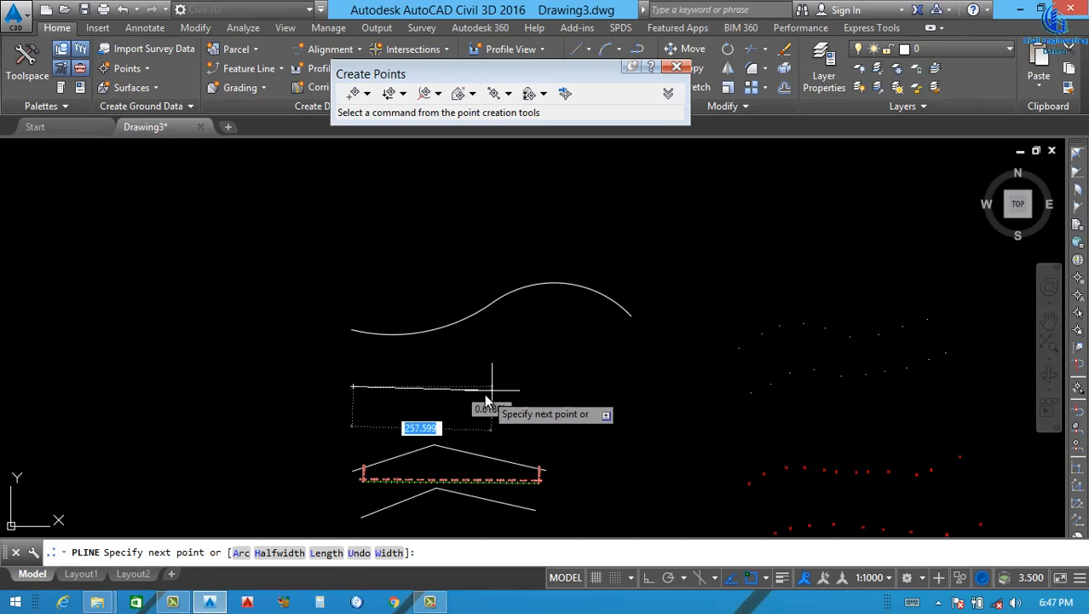
left_click(456, 390)
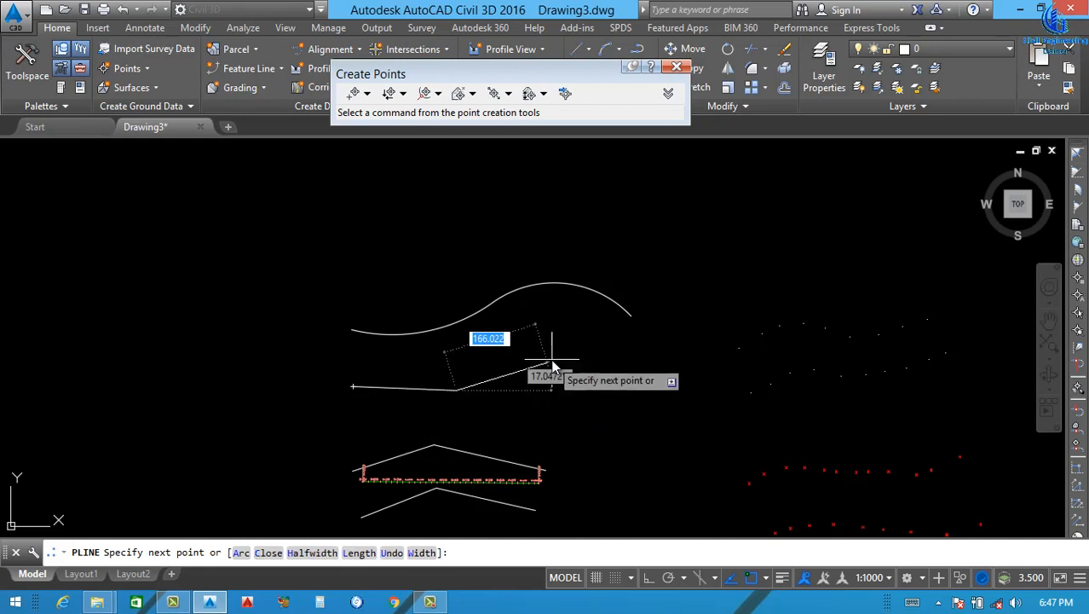
type("a")
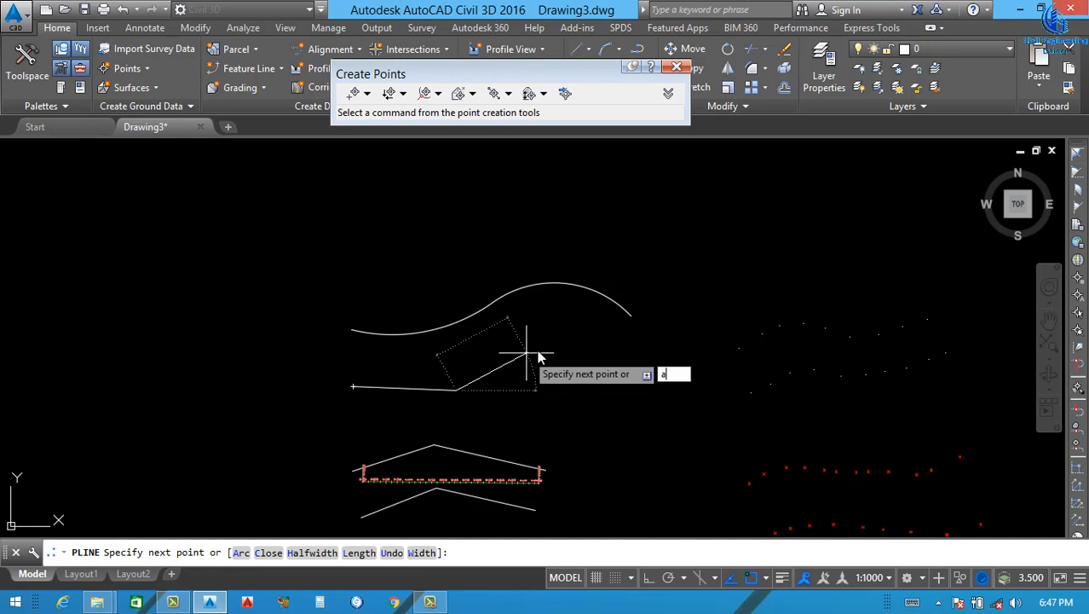
key("Return")
left_click(625, 368)
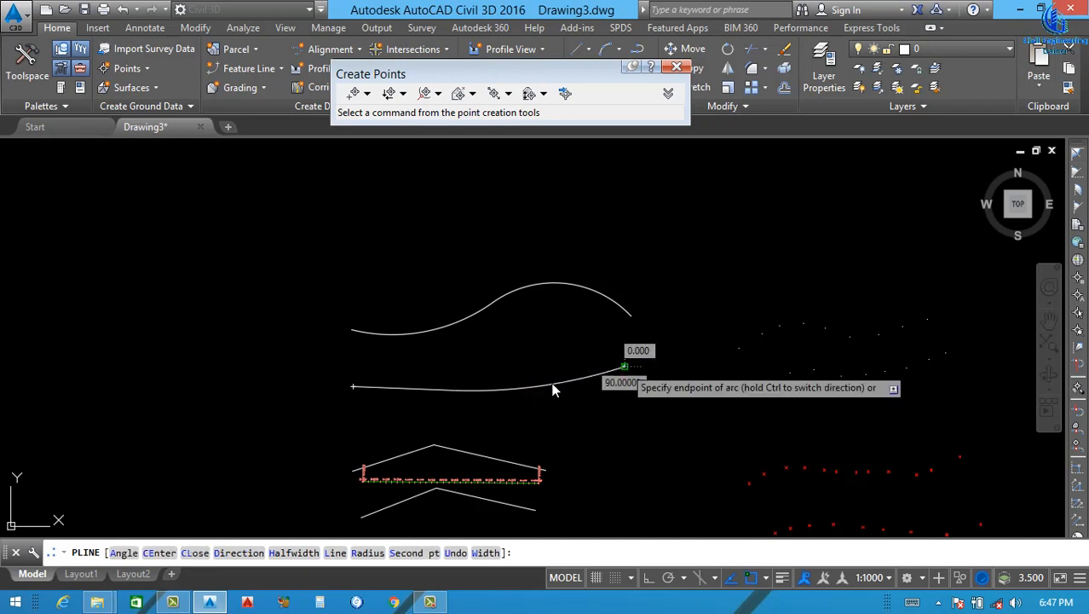
key("Return")
- Stretch the midpoint of the second polyline's arc upward so it bulges upward, and close the point creation tools
left_click(537, 388)
left_click(541, 386)
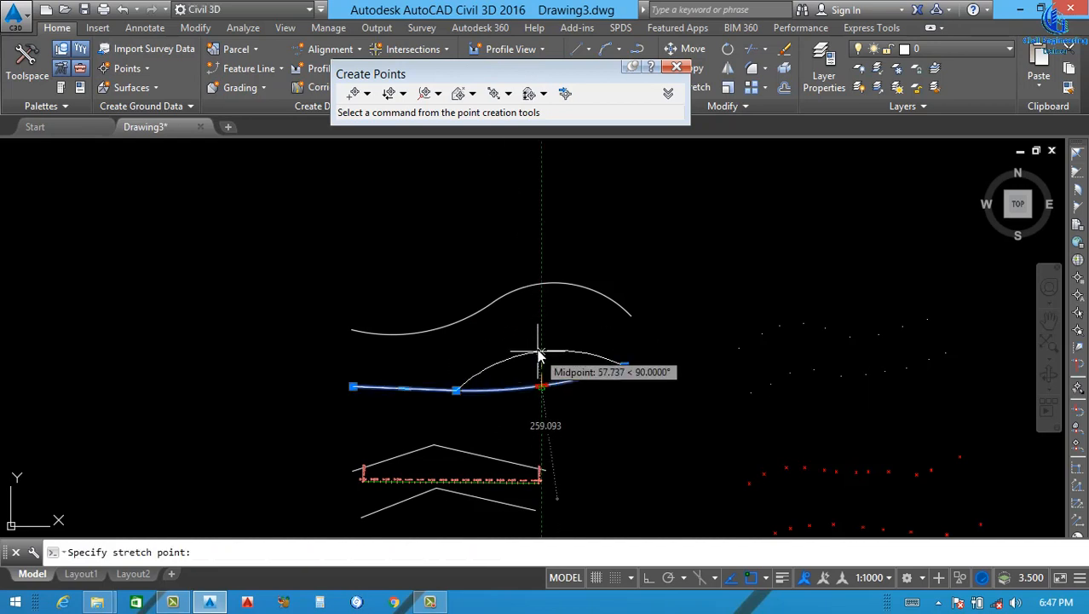
left_click(535, 351)
key("Escape")
scroll(515, 387, "down", 2)
scroll(529, 394, "up", 4)
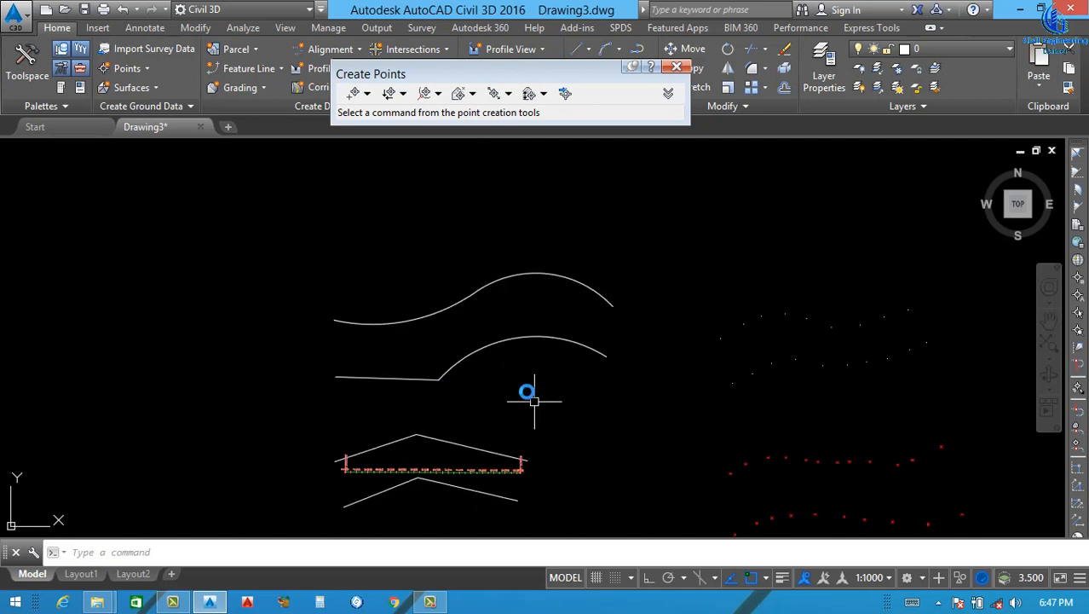
left_click(677, 67)
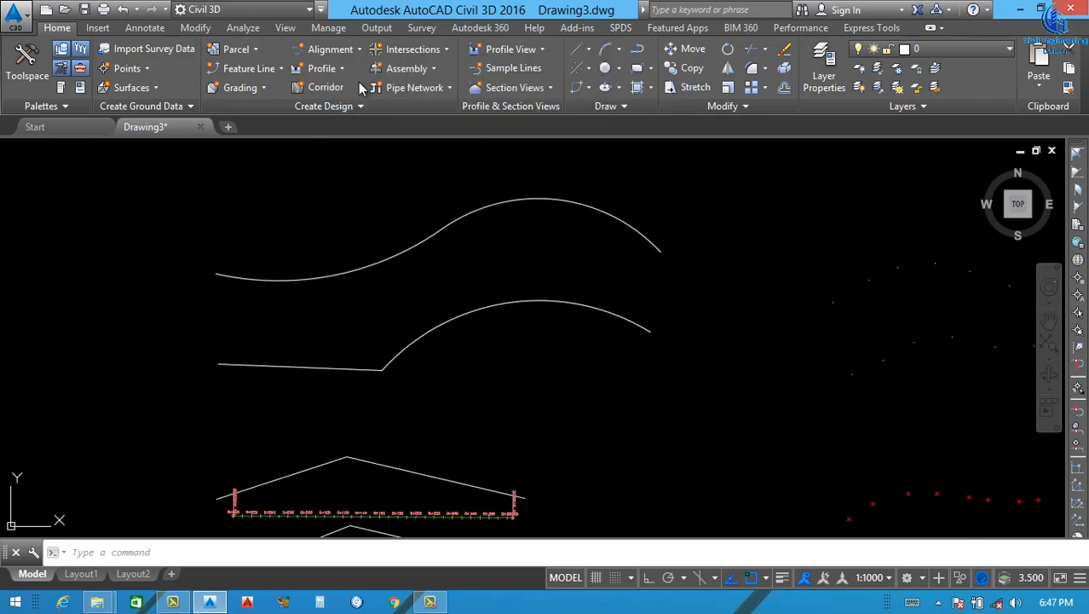
- Convert the upper S-shaped polyline into a feature line in Site 1 with the Basic style and an assigned elevation of 50 m
left_click(280, 68)
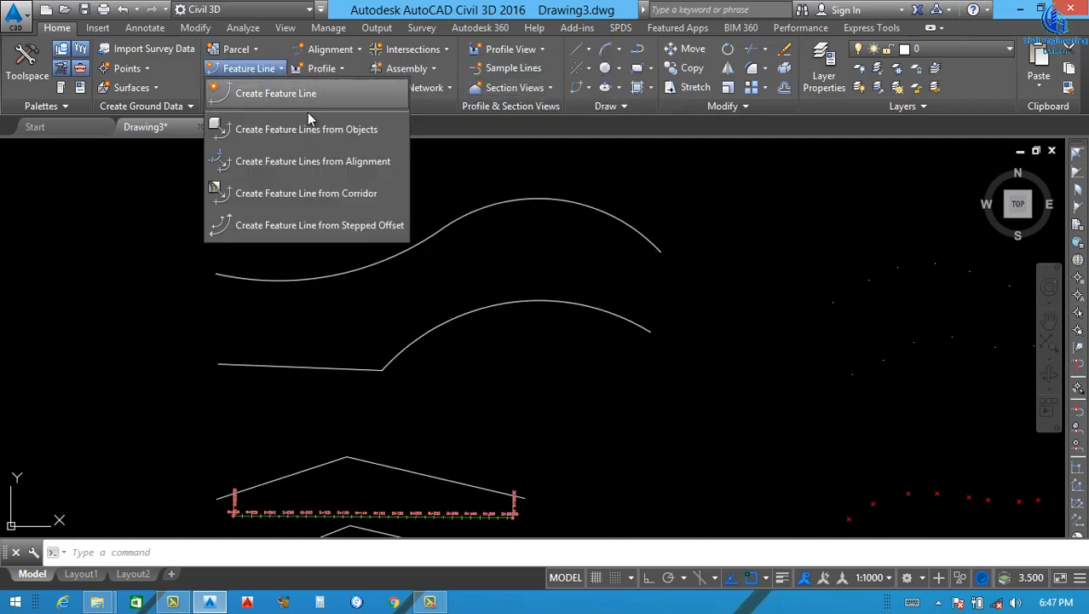
left_click(331, 131)
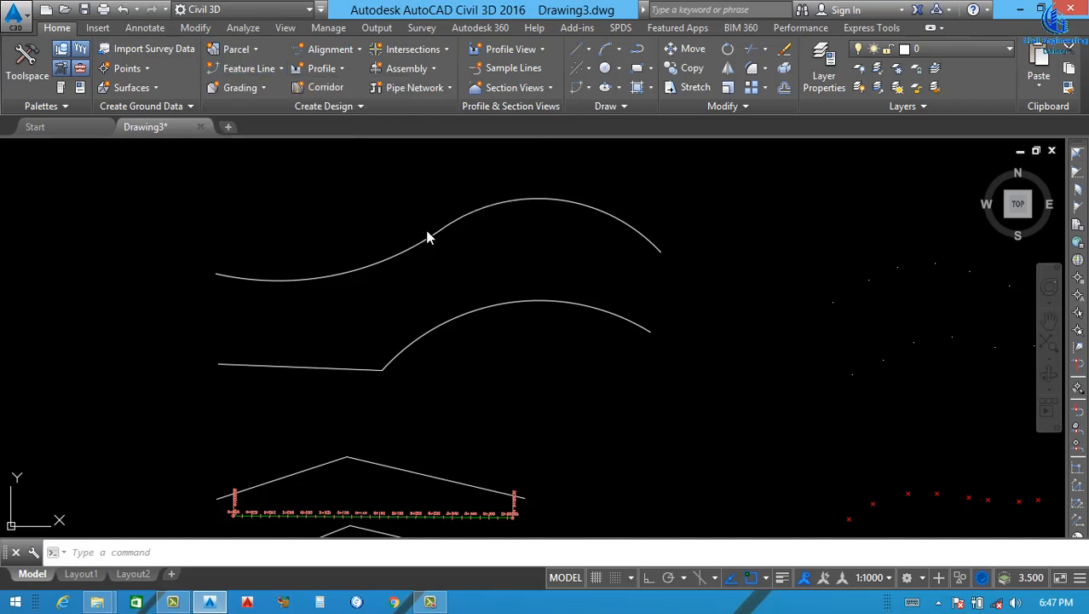
left_click(425, 240)
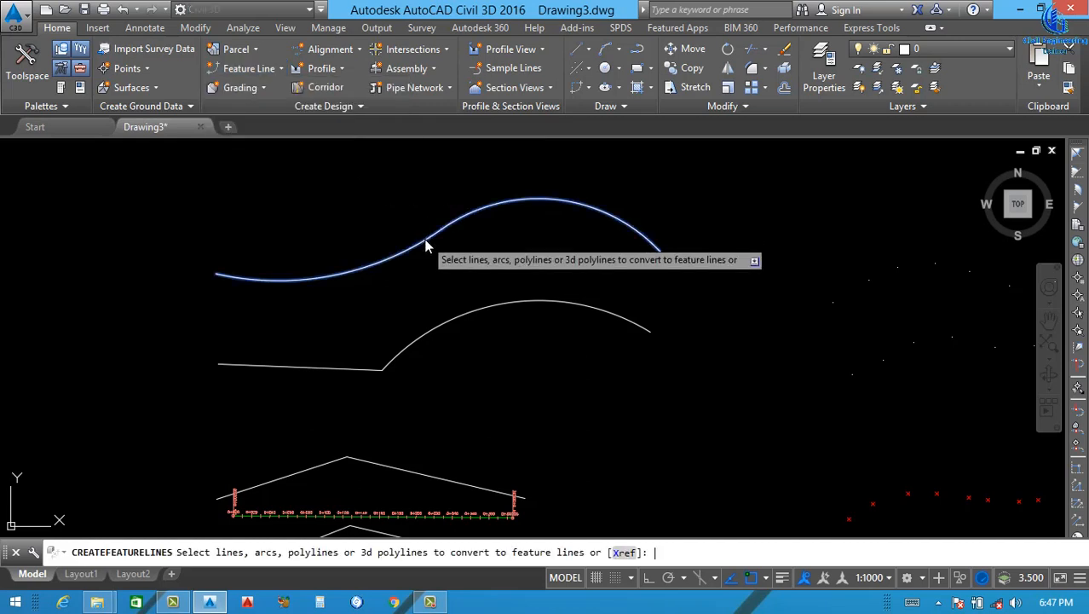
key("Return")
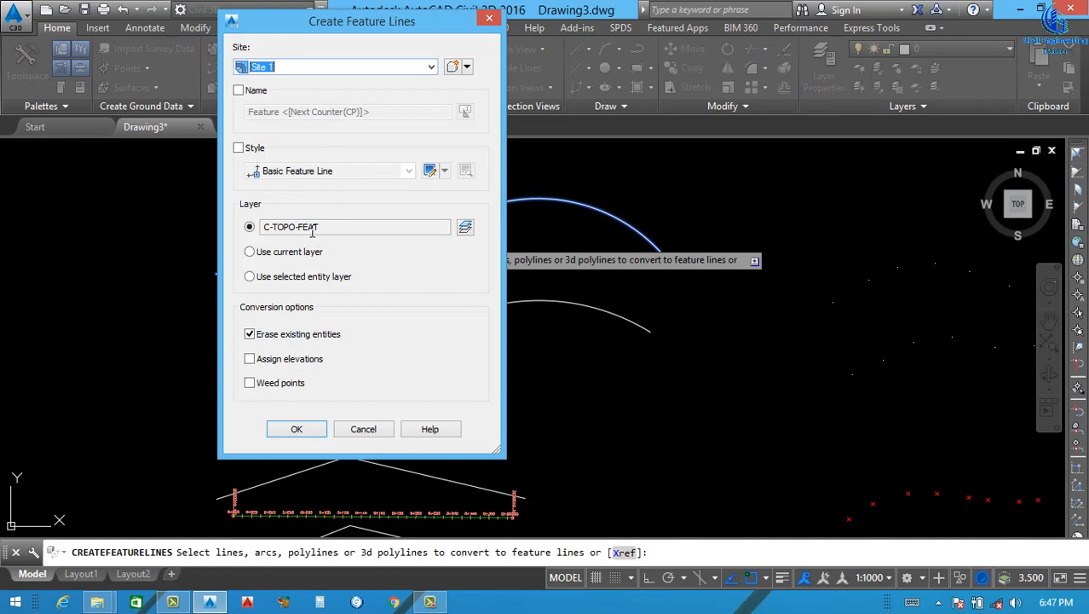
left_click(238, 147)
left_click(303, 171)
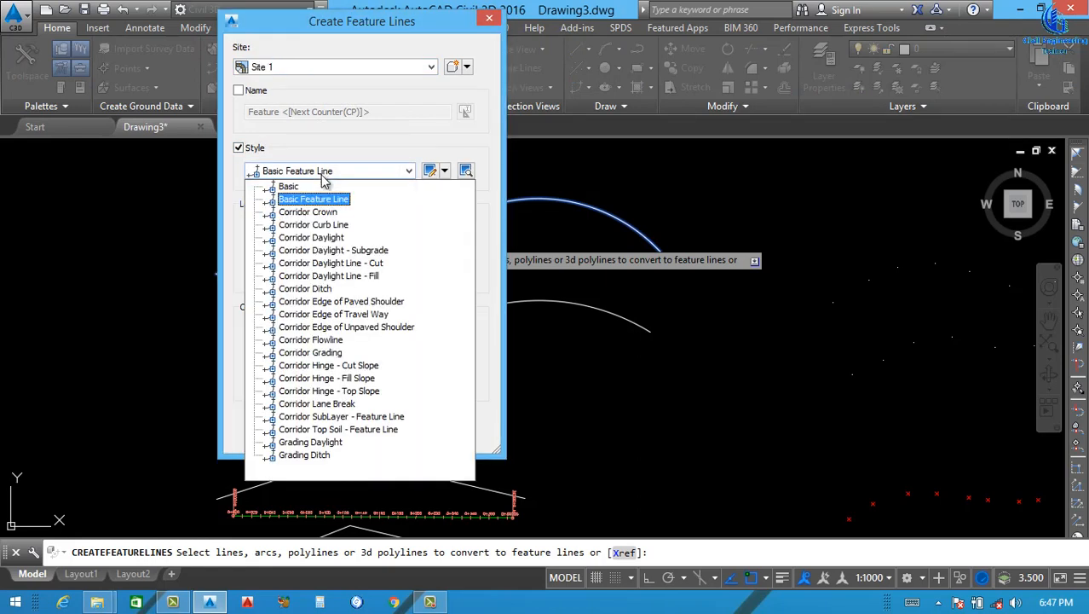
left_click(292, 184)
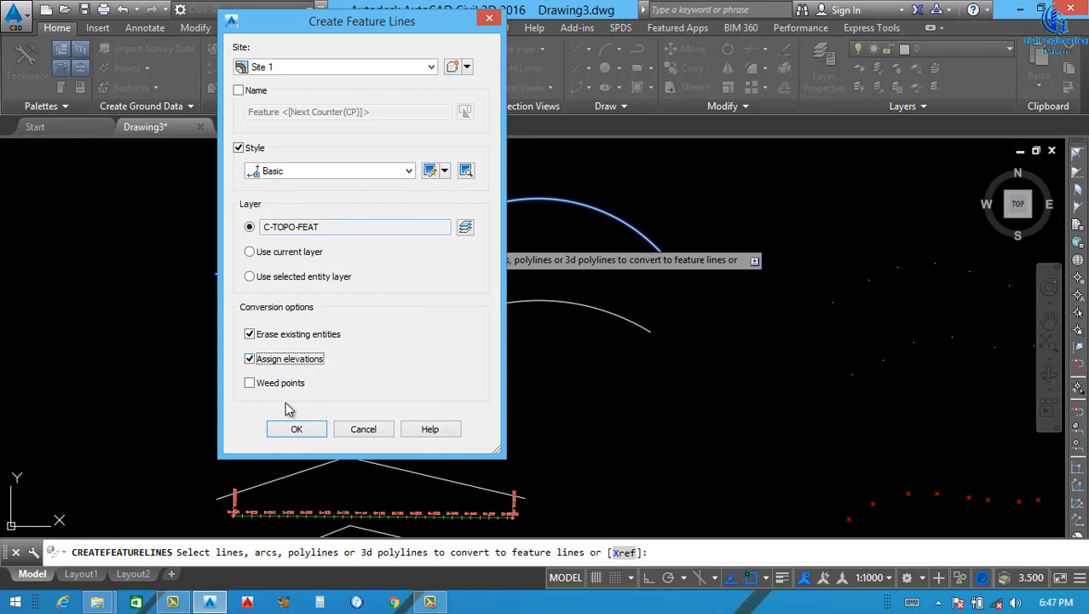
left_click(296, 430)
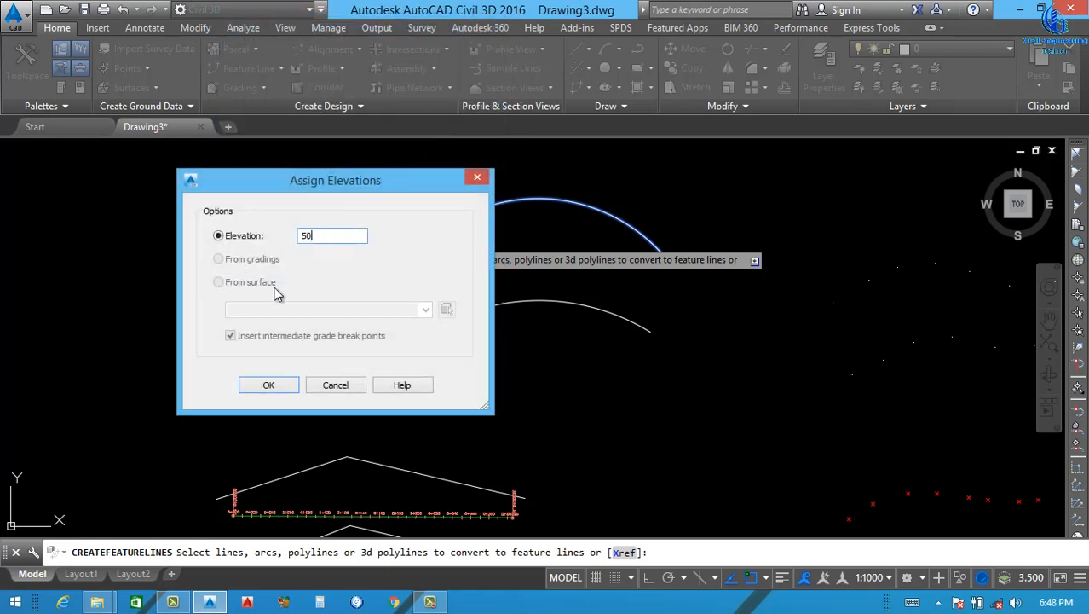
left_click(332, 385)
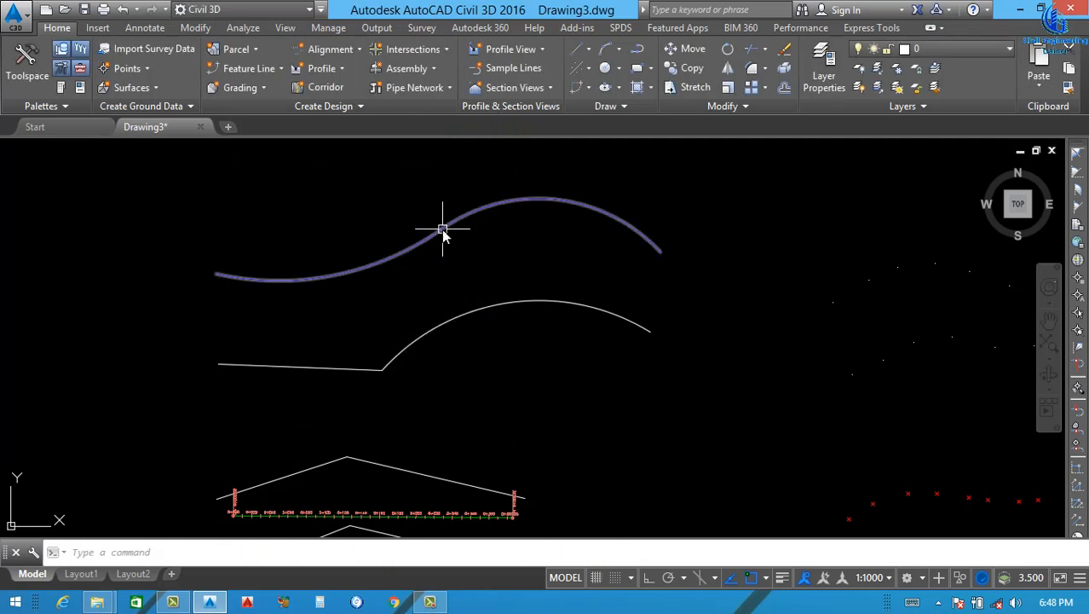
- Convert the lower polyline into a feature line as well, keeping the Basic style and assigning an elevation of 50 m
left_click(430, 340)
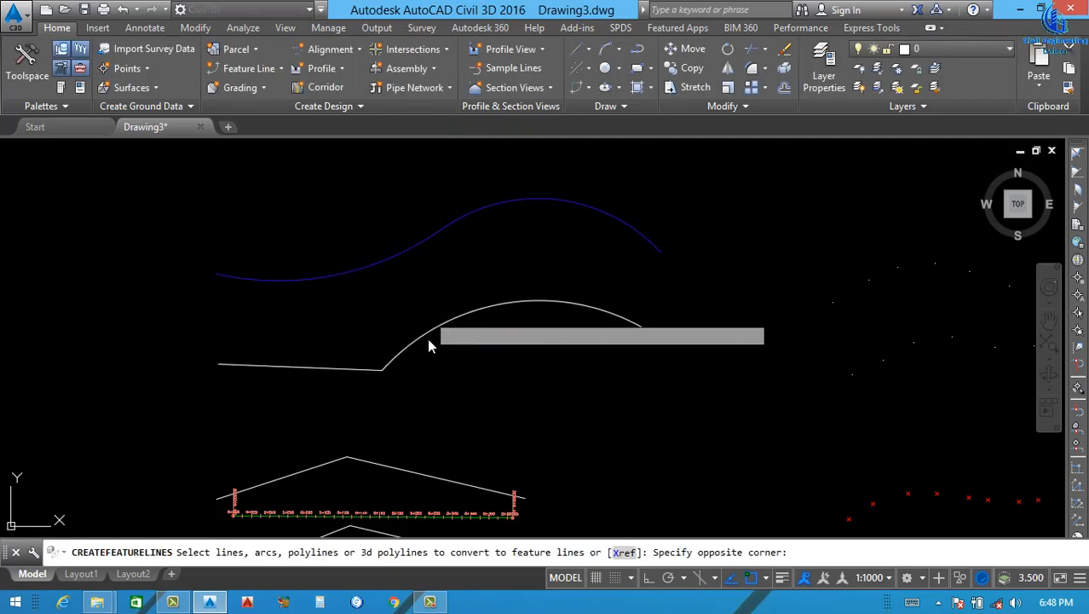
left_click(414, 339)
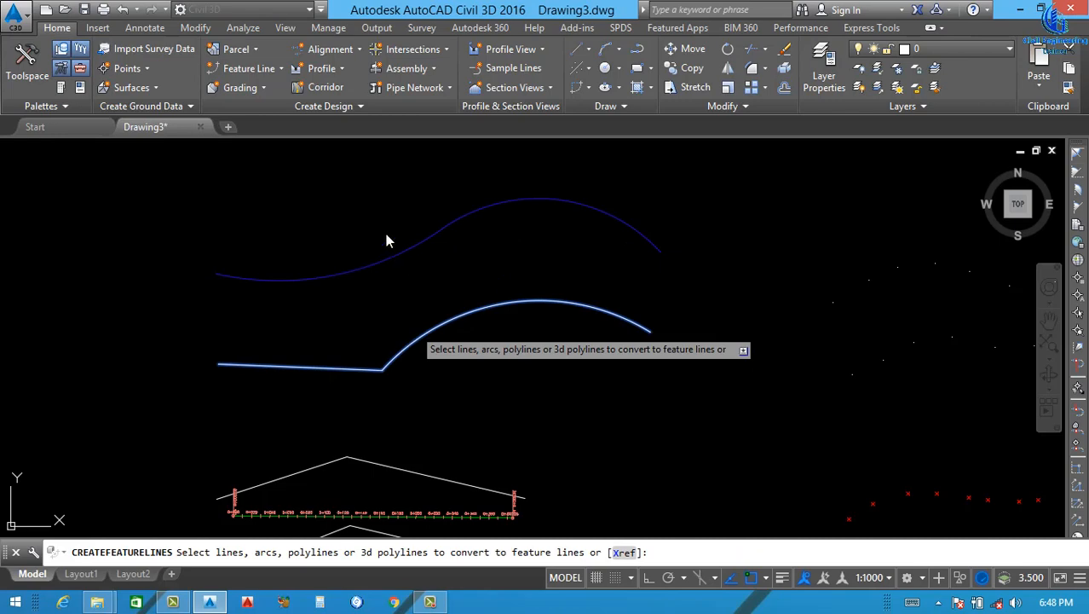
key("Return")
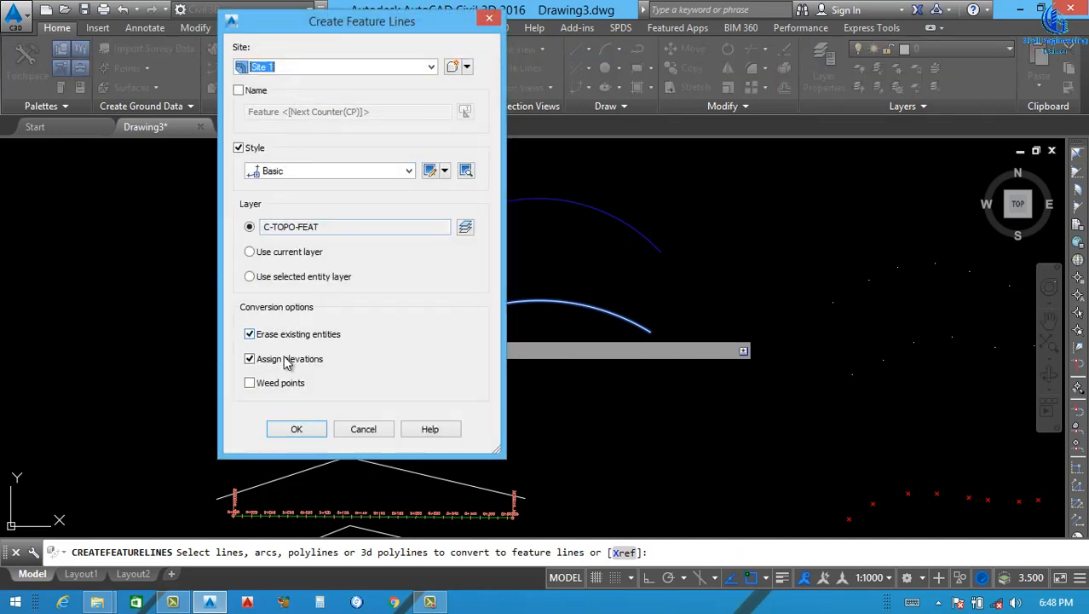
left_click(297, 430)
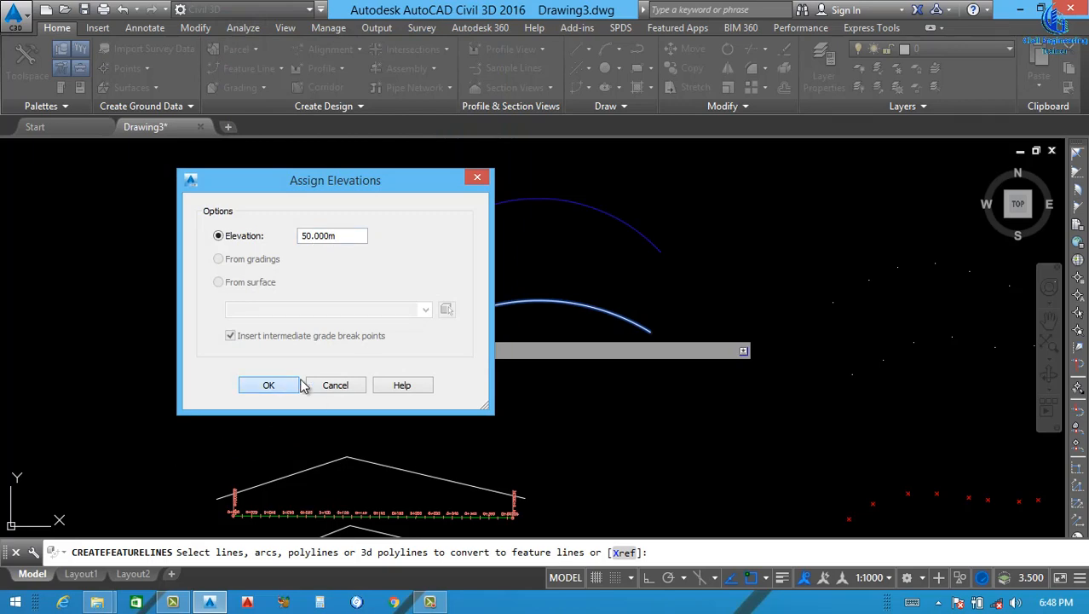
left_click(269, 385)
scroll(534, 329, "down", 3)
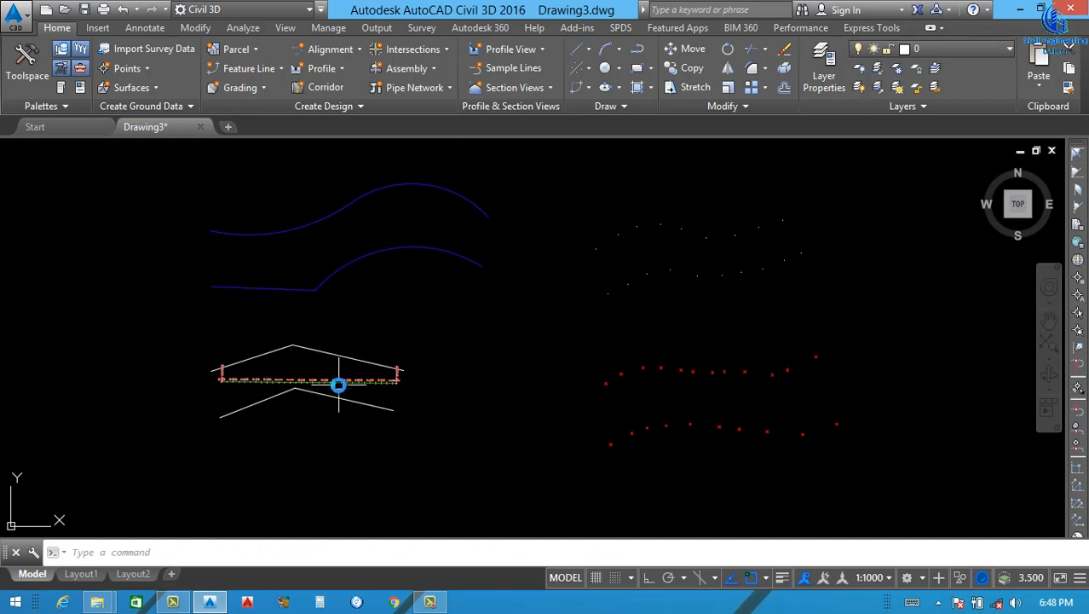
left_click(340, 333)
left_click(324, 346)
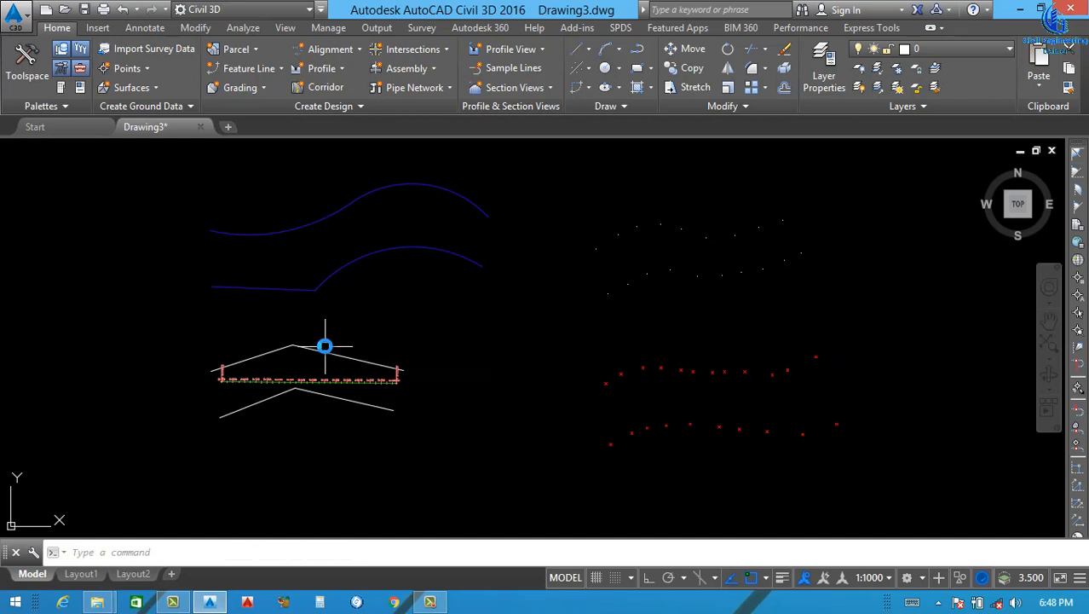
scroll(353, 380, "down", 2)
scroll(324, 284, "up", 2)
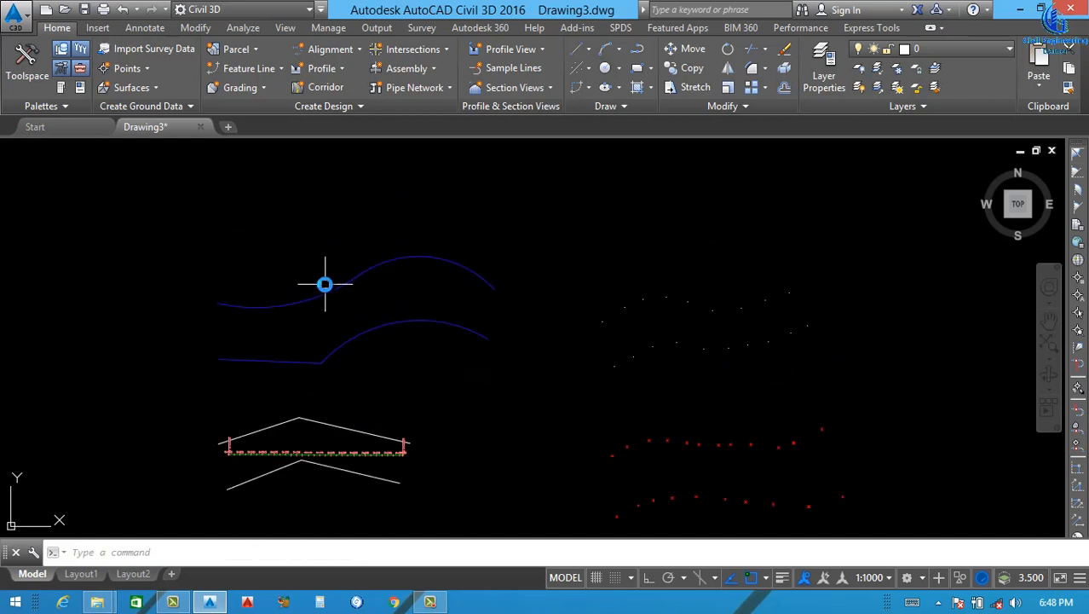
- Start a best fit alignment with AutoCAD points as input type and select the upper row of AutoCAD points as Path 1
left_click(358, 49)
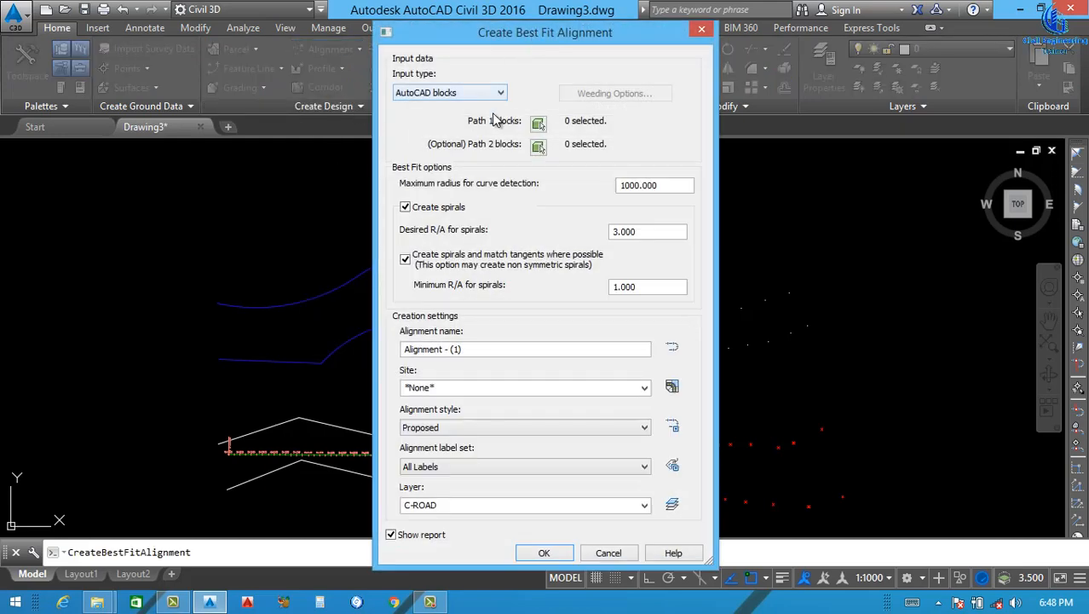
left_click(499, 92)
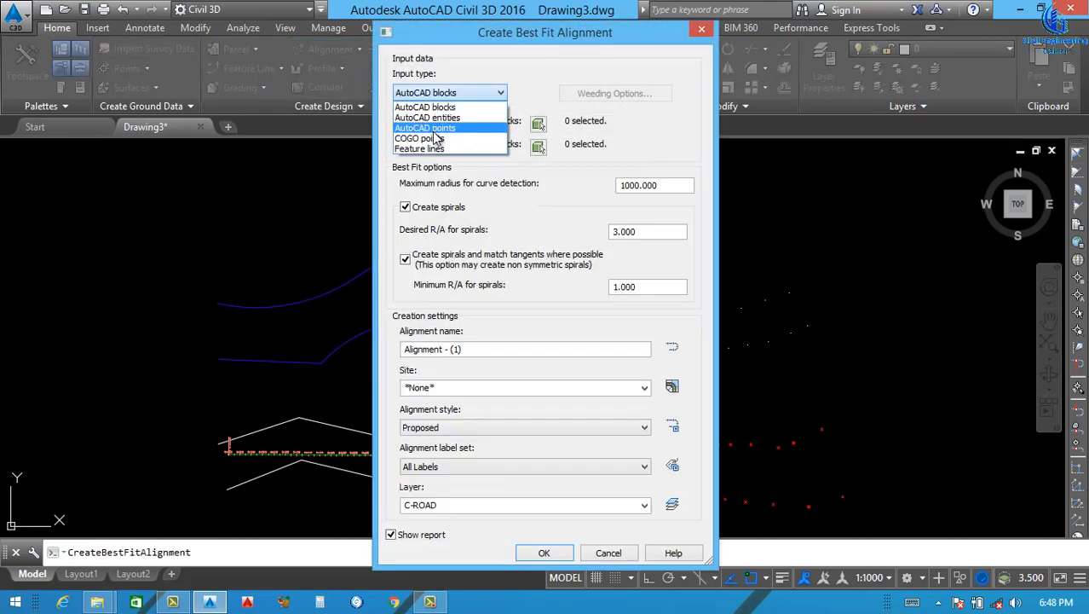
left_click(434, 129)
left_click(539, 124)
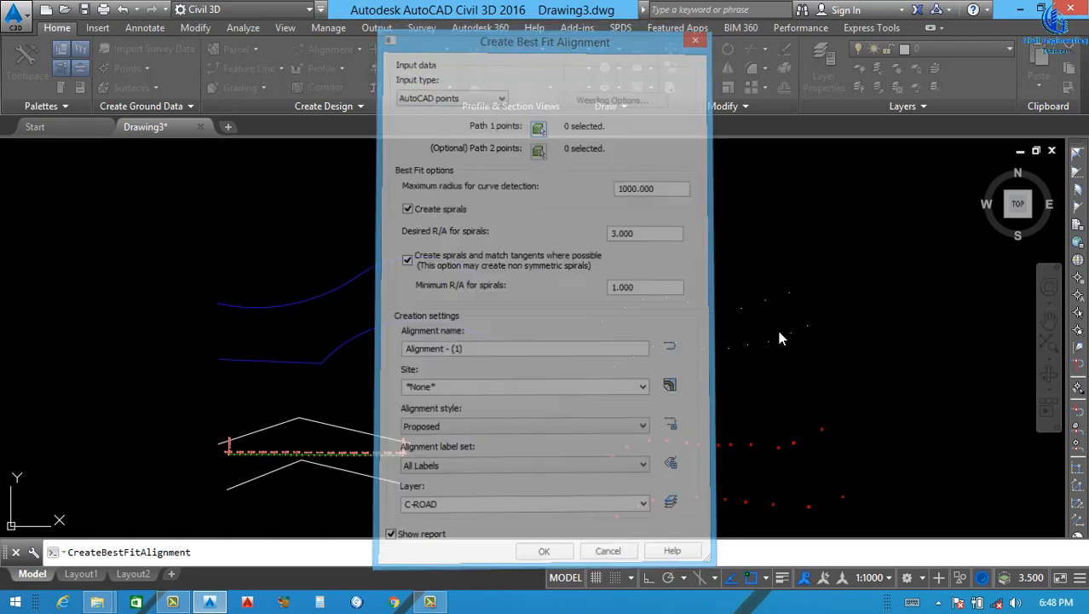
left_click(801, 278)
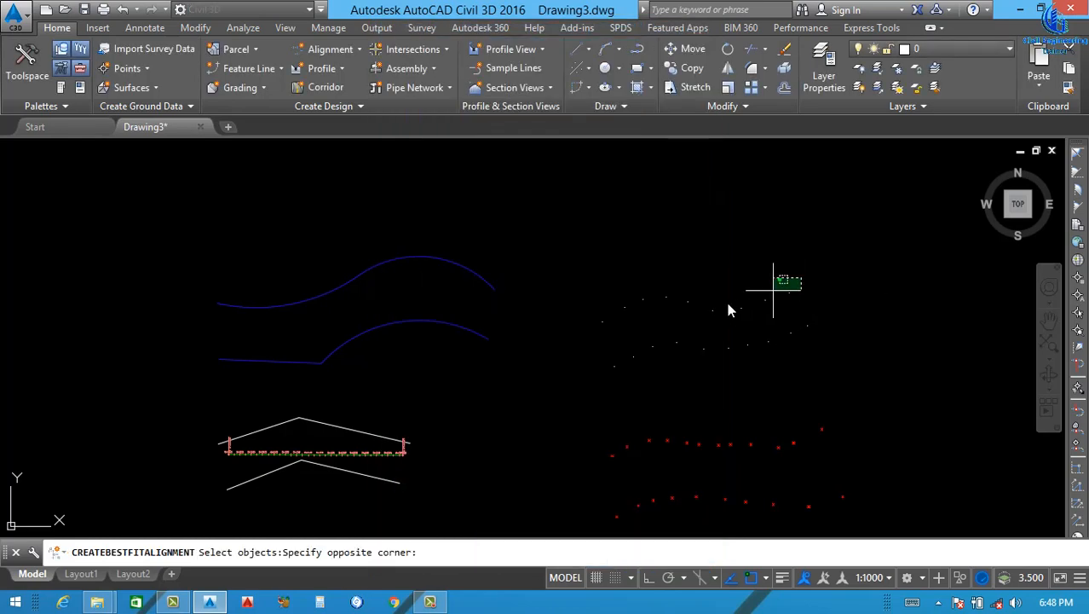
left_click(593, 323)
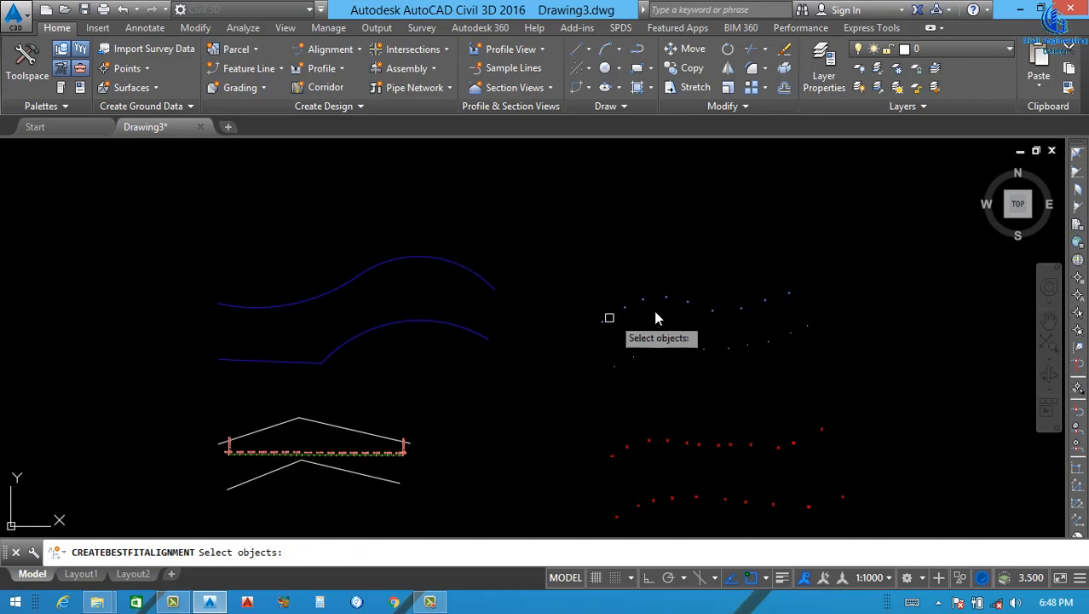
key("Return")
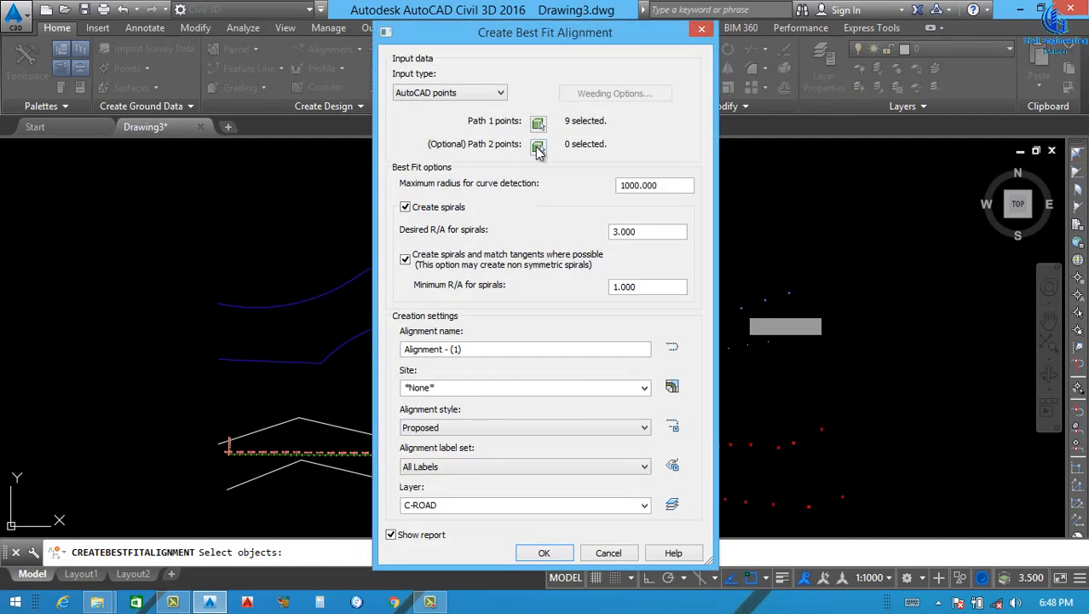
- Select the lower row of AutoCAD points as the optional Path 2 of the best fit alignment
left_click(538, 148)
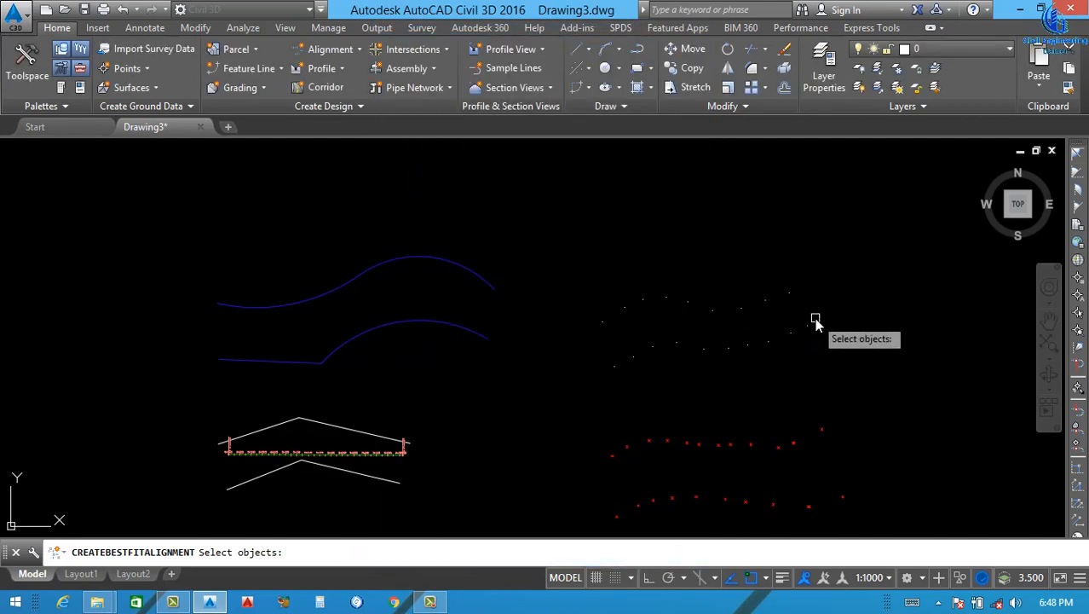
left_click(816, 317)
left_click(665, 377)
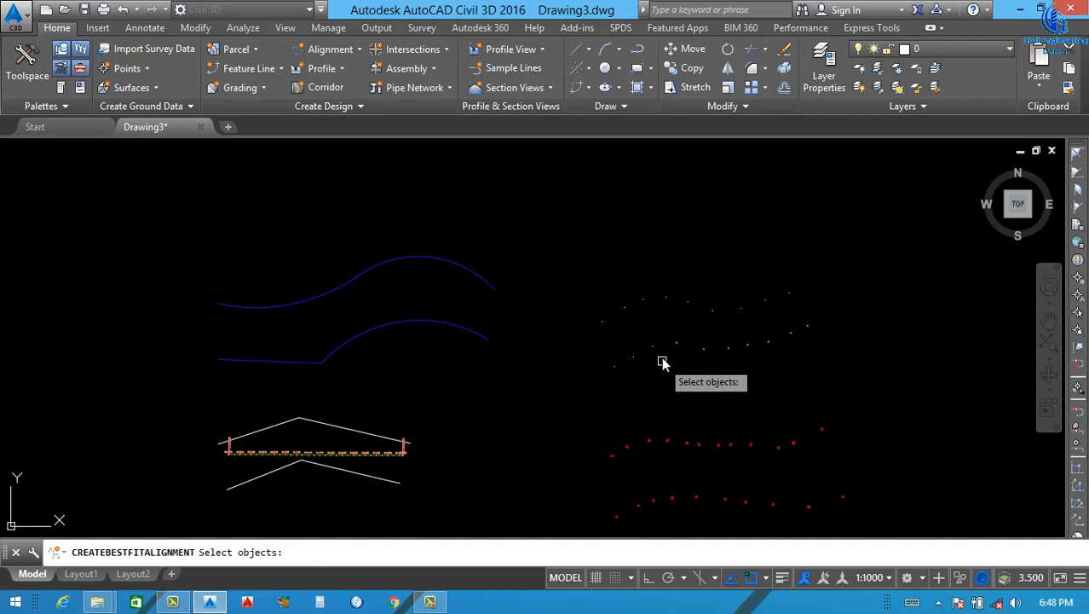
left_click(661, 339)
left_click(604, 389)
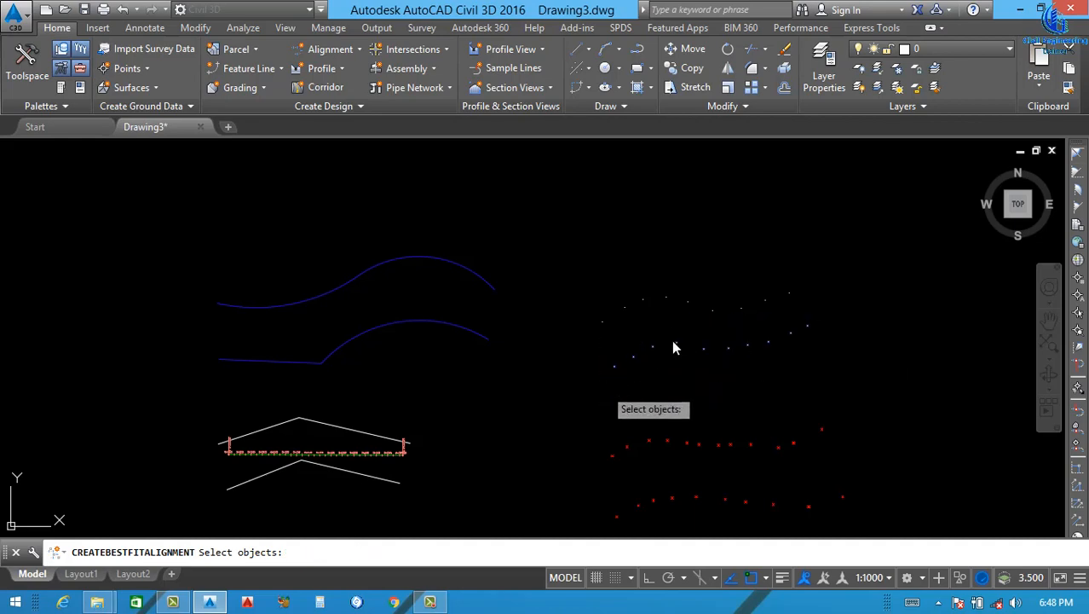
key("Return")
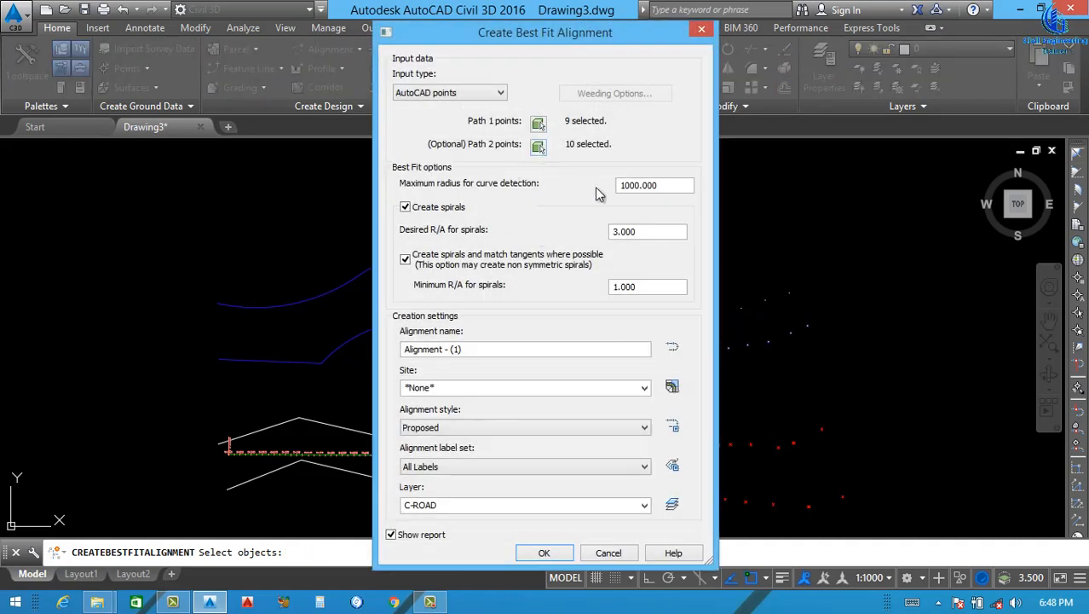
- Create the AutoCAD points alignment with the default name, Proposed style, All Labels set and C-ROAD layer, and close the best fit report
left_click(485, 350)
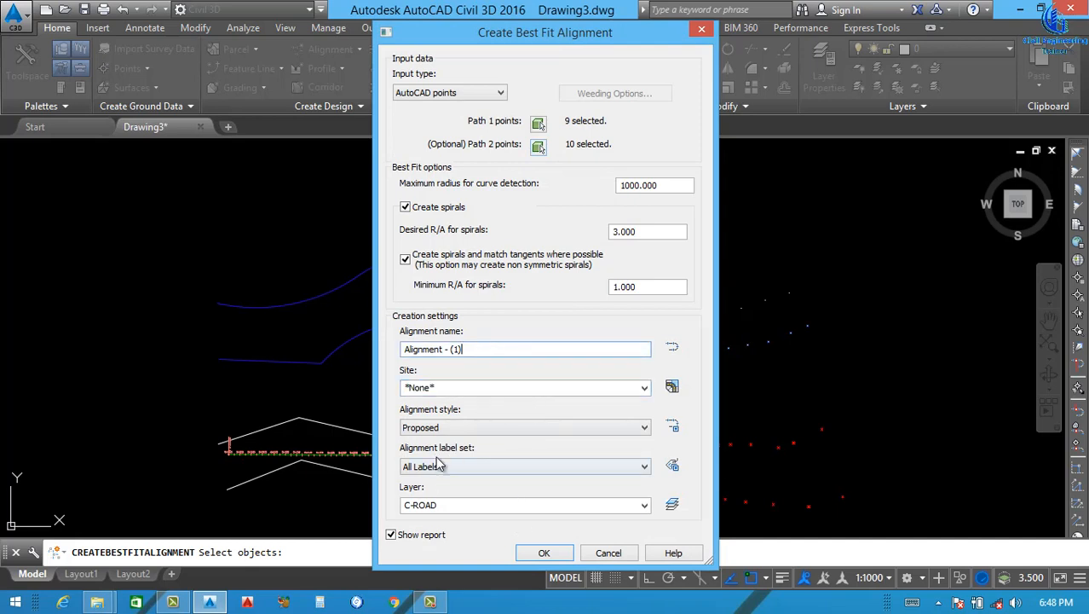
left_click(542, 554)
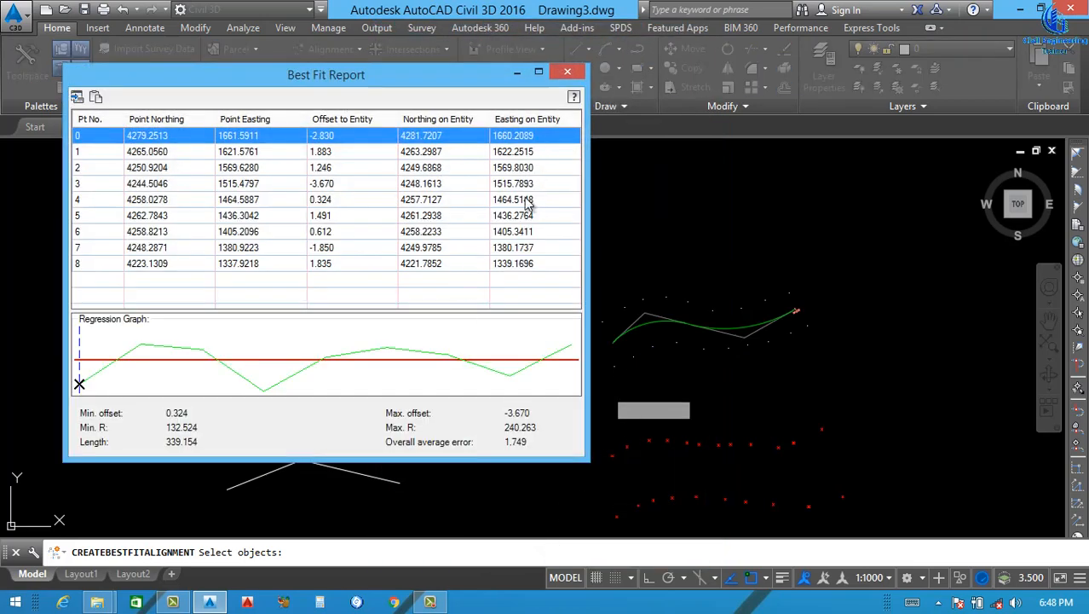
left_click(568, 73)
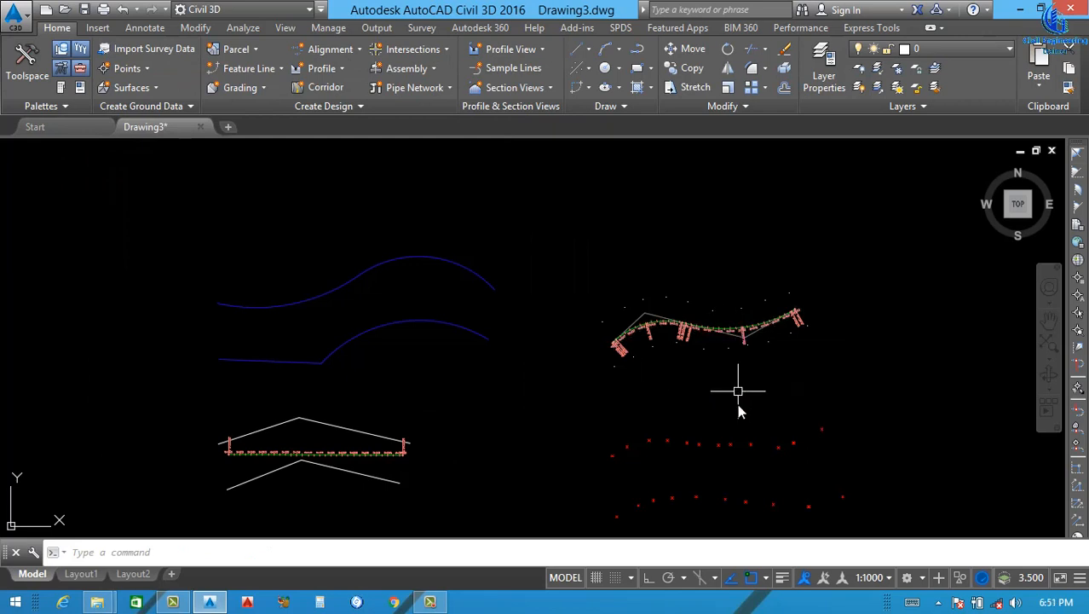
- Start a best fit alignment with feature lines as input type, using the upper feature line as Path 1 and the lower one as Path 2
scroll(475, 345, "down", 2)
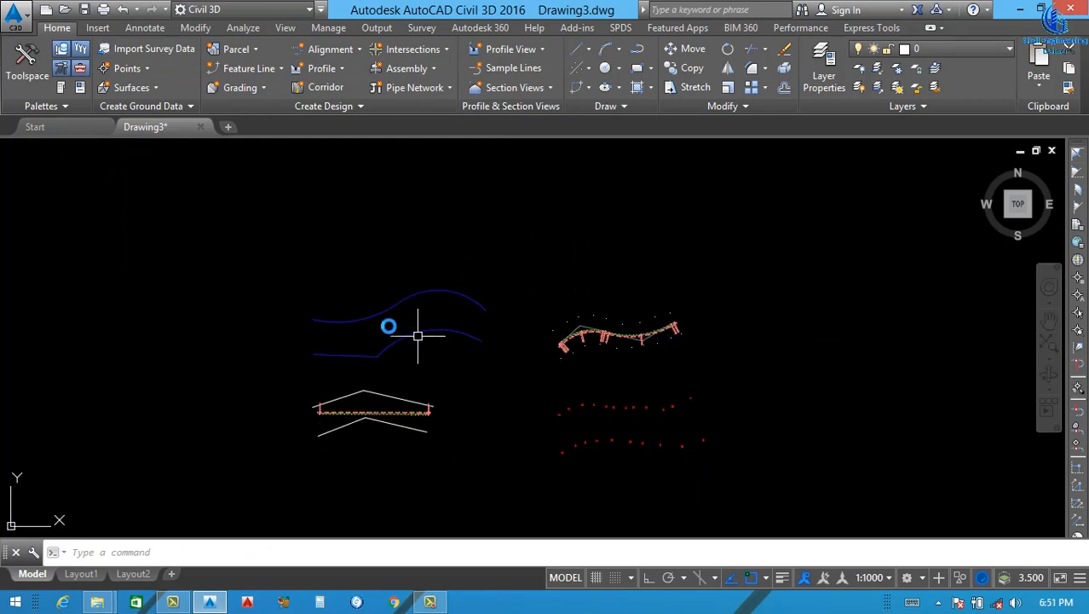
scroll(375, 321, "up", 2)
left_click(344, 51)
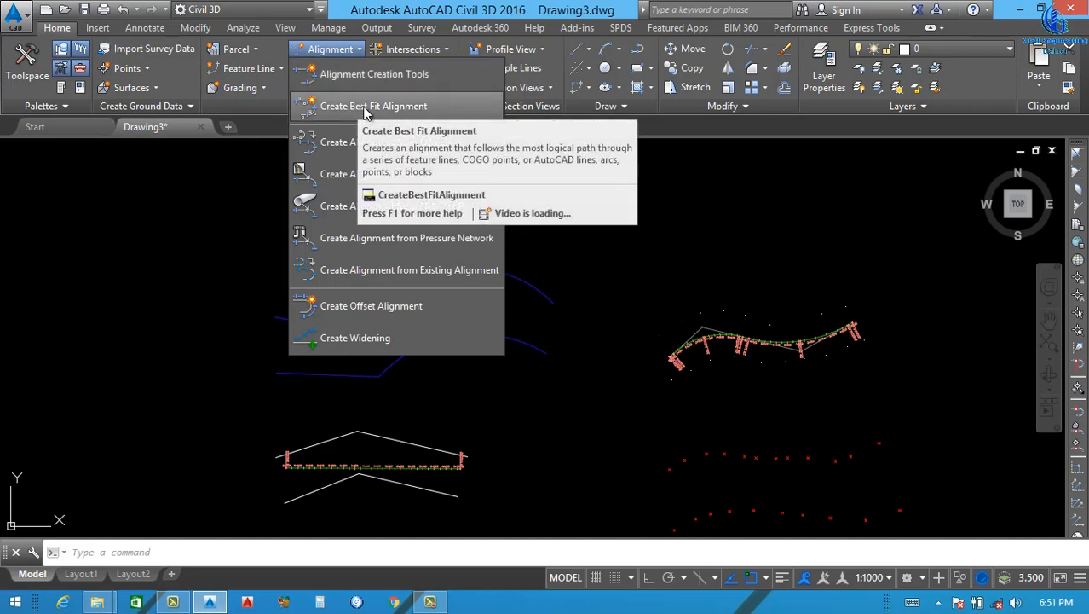
left_click(407, 107)
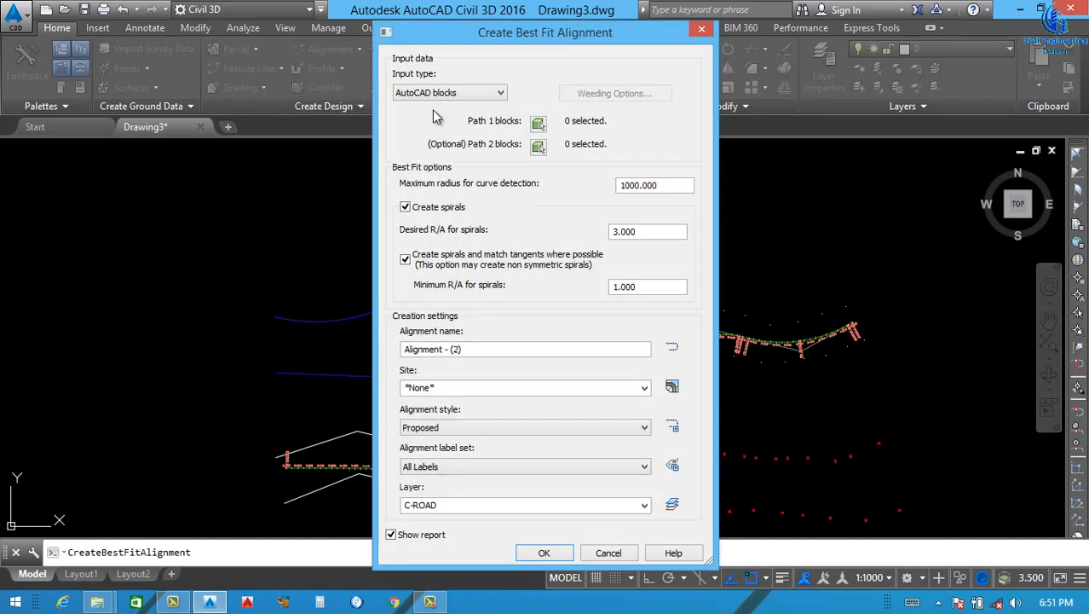
left_click(472, 94)
left_click(432, 150)
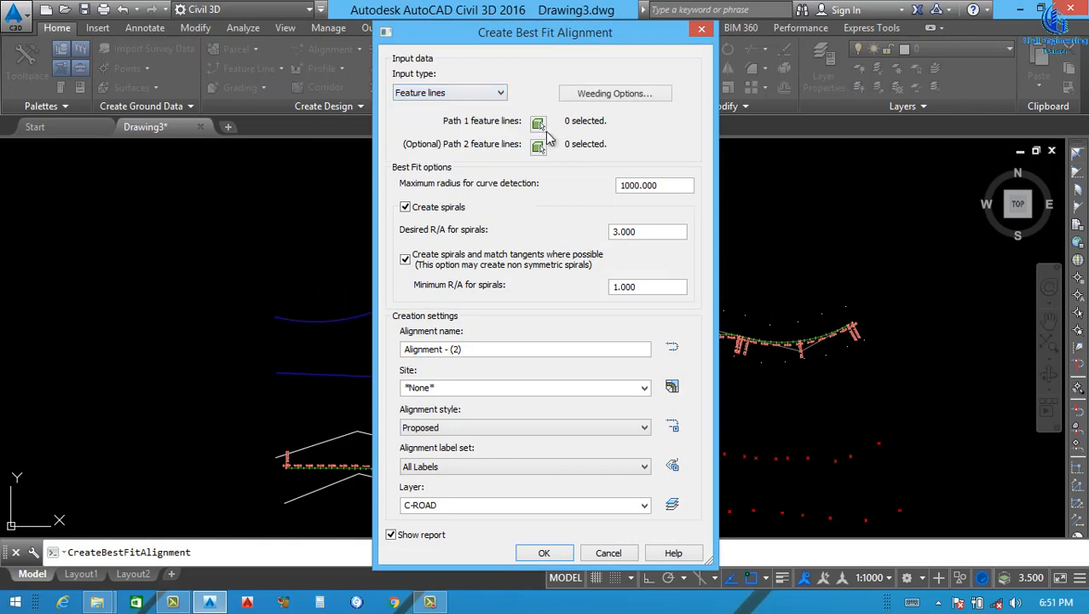
left_click(540, 149)
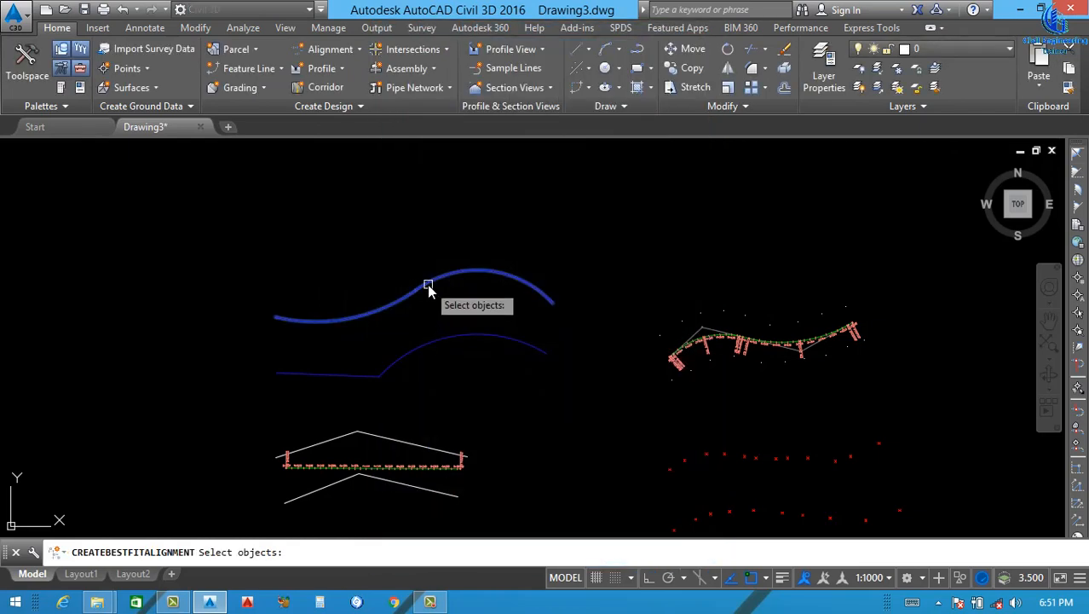
key("Return")
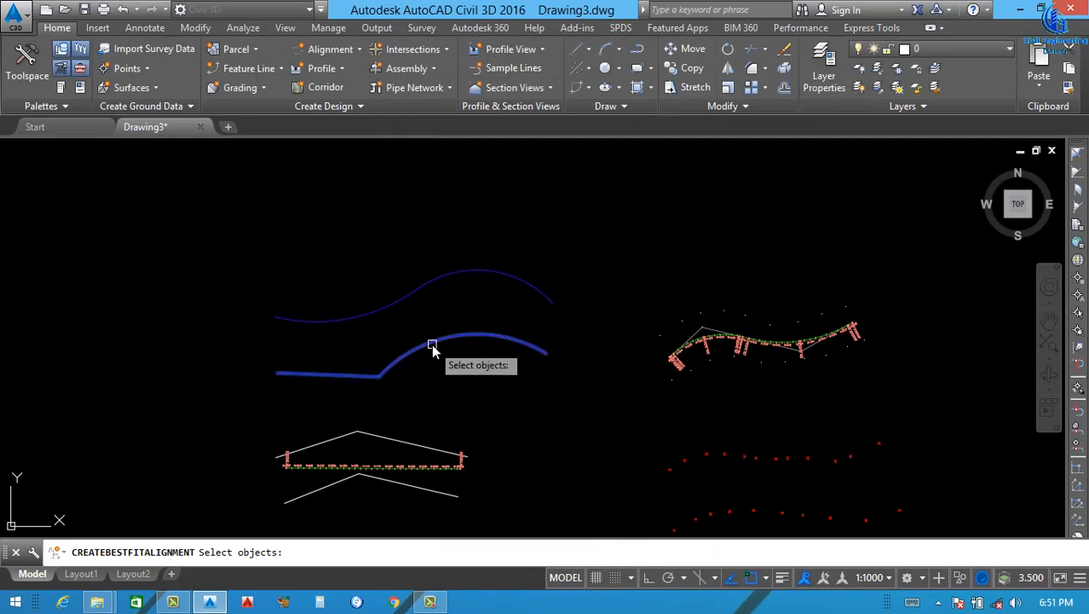
key("Return")
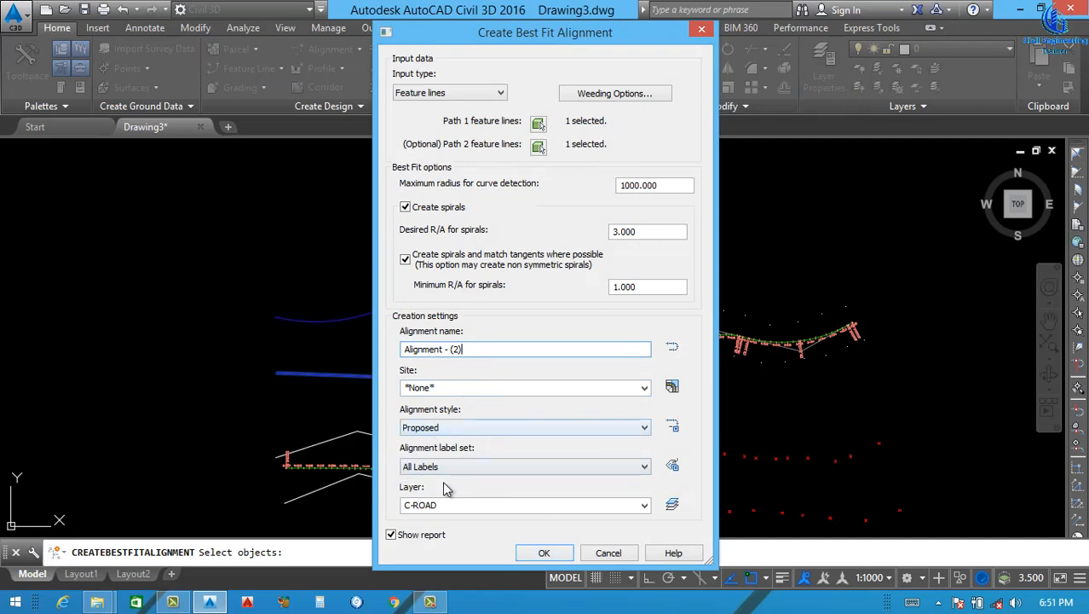
- Create the feature line alignment with the default name, Proposed style and All Labels set, and close the best fit report
left_click(542, 552)
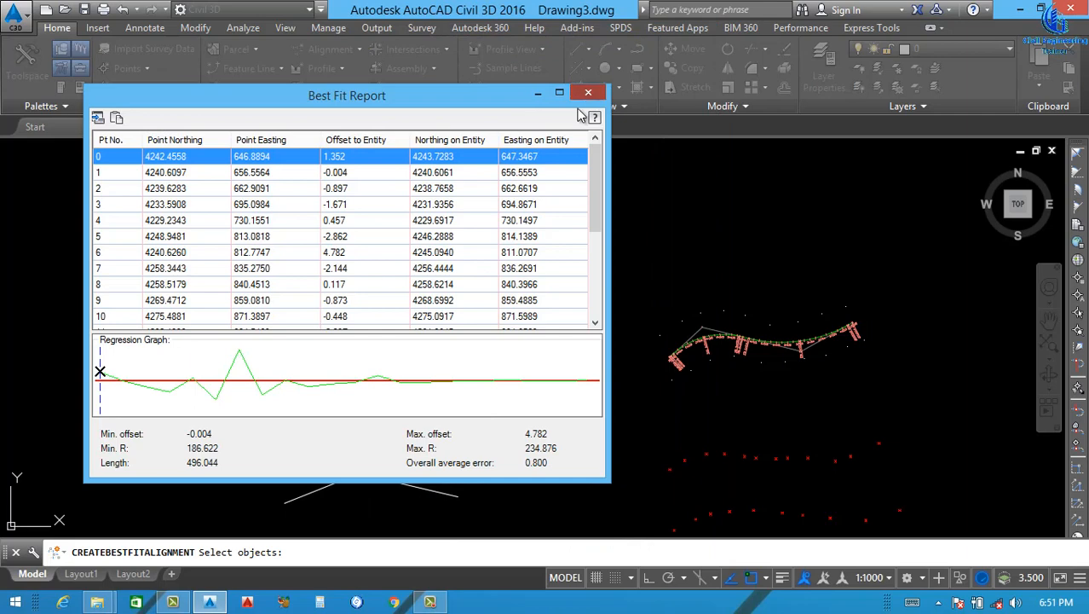
left_click(587, 93)
scroll(473, 346, "down", 2)
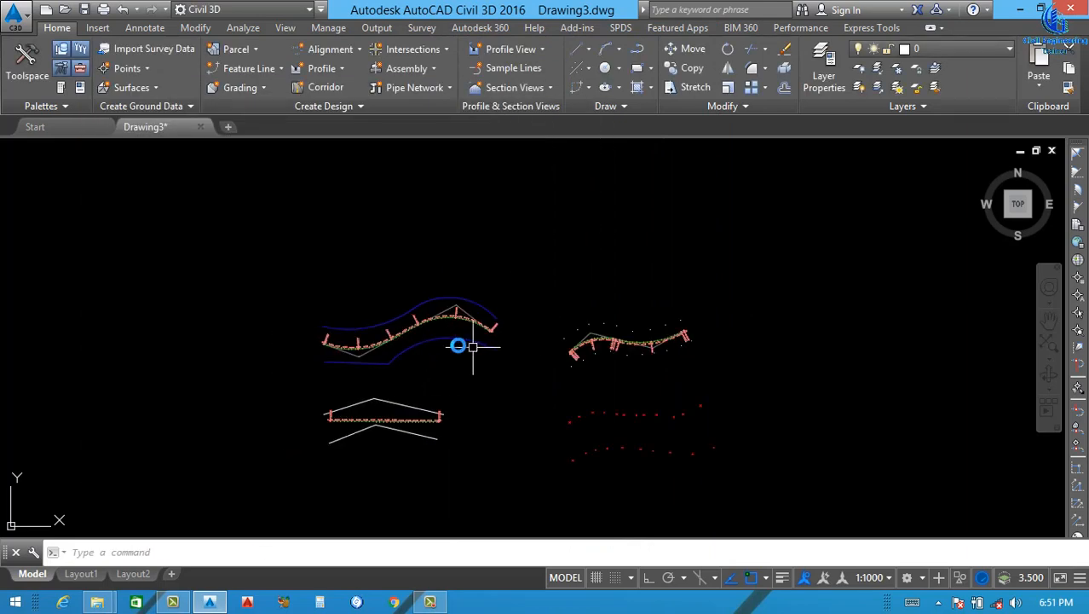
scroll(473, 346, "up", 5)
scroll(444, 299, "down", 3)
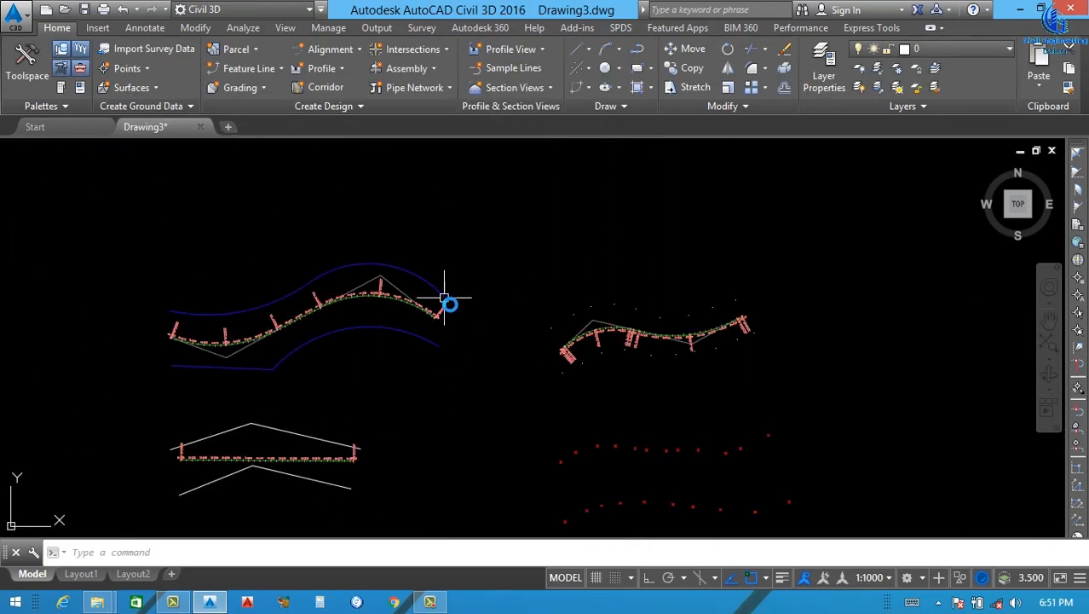
- Start a best fit alignment with COGO points as input type and select the upper row of COGO points as Path 1
scroll(444, 299, "down", 4)
scroll(503, 358, "up", 4)
scroll(496, 255, "up", 2)
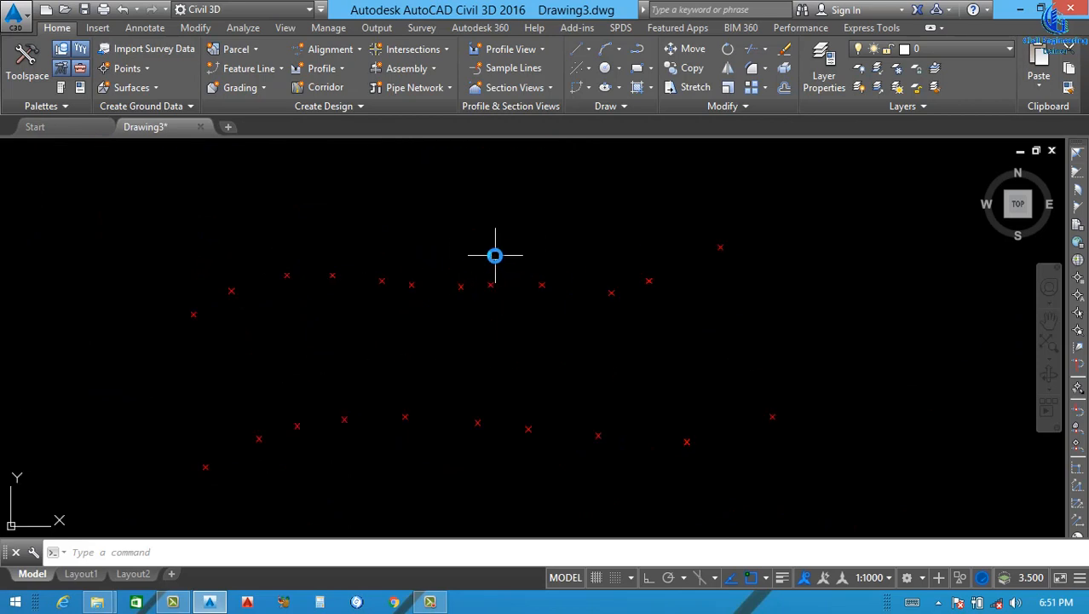
left_click(345, 49)
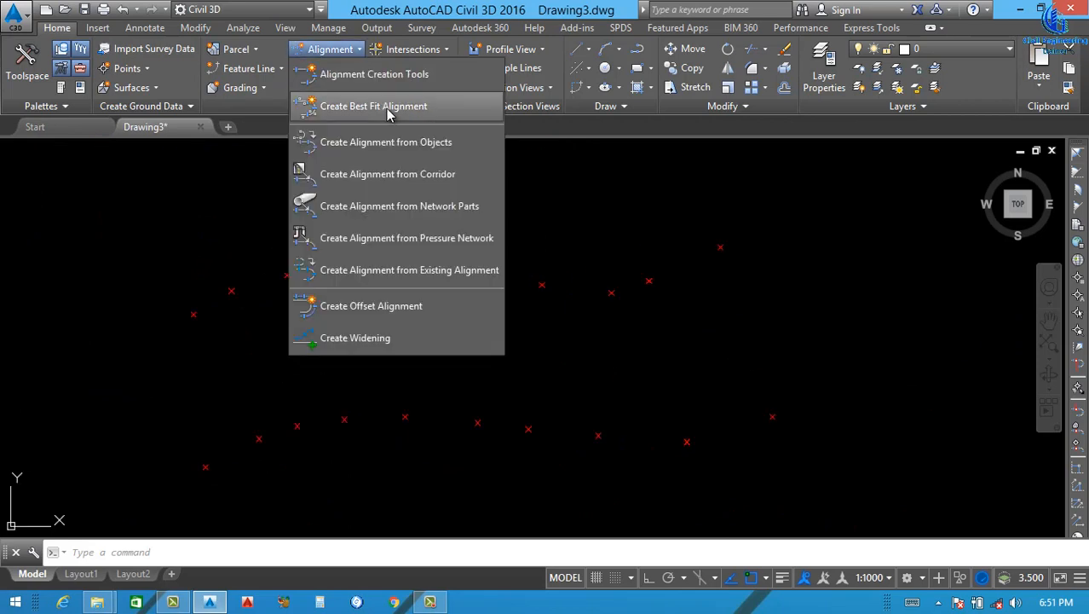
left_click(388, 113)
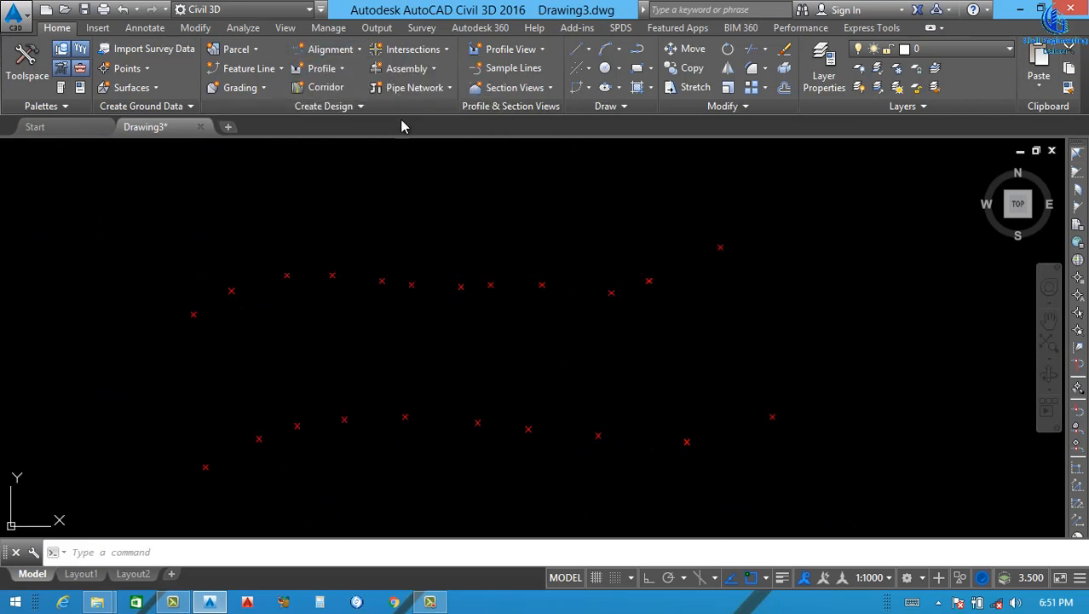
left_click_drag(493, 12, 137, 8)
left_click(128, 75)
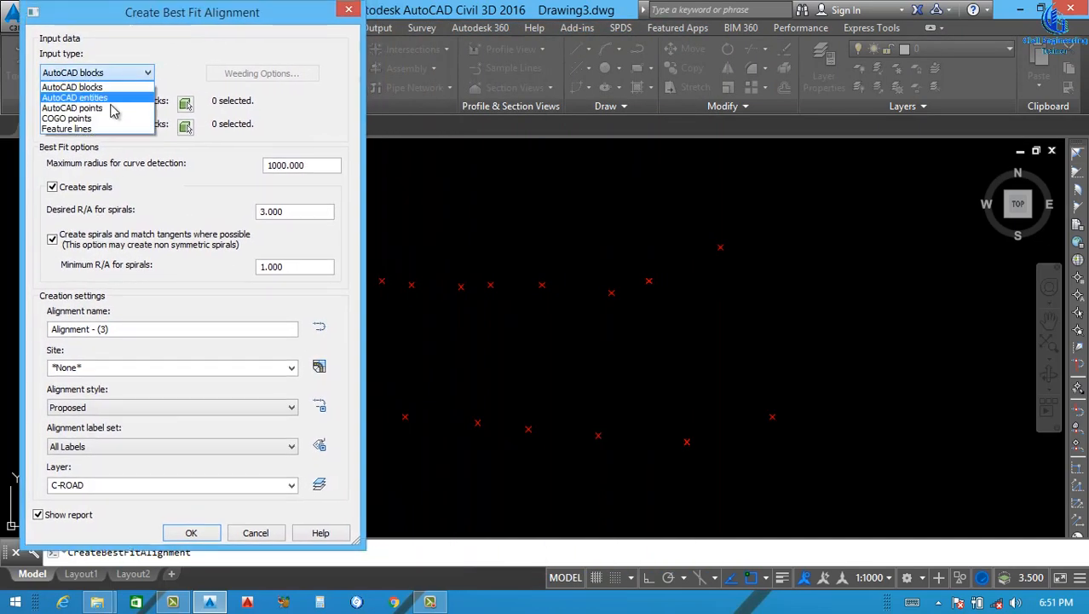
left_click(97, 124)
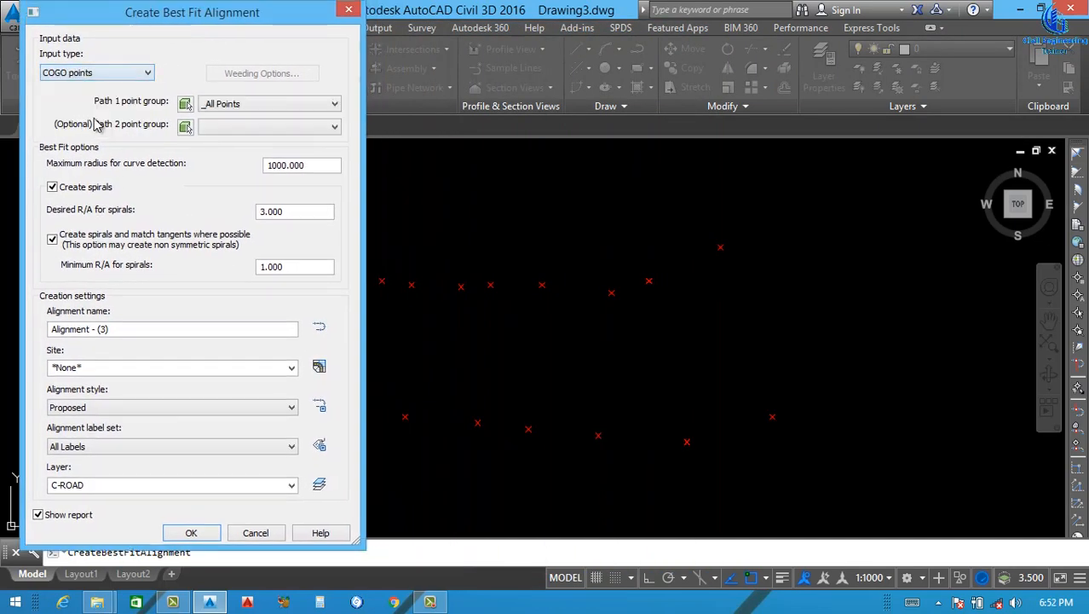
left_click(187, 103)
left_click(749, 222)
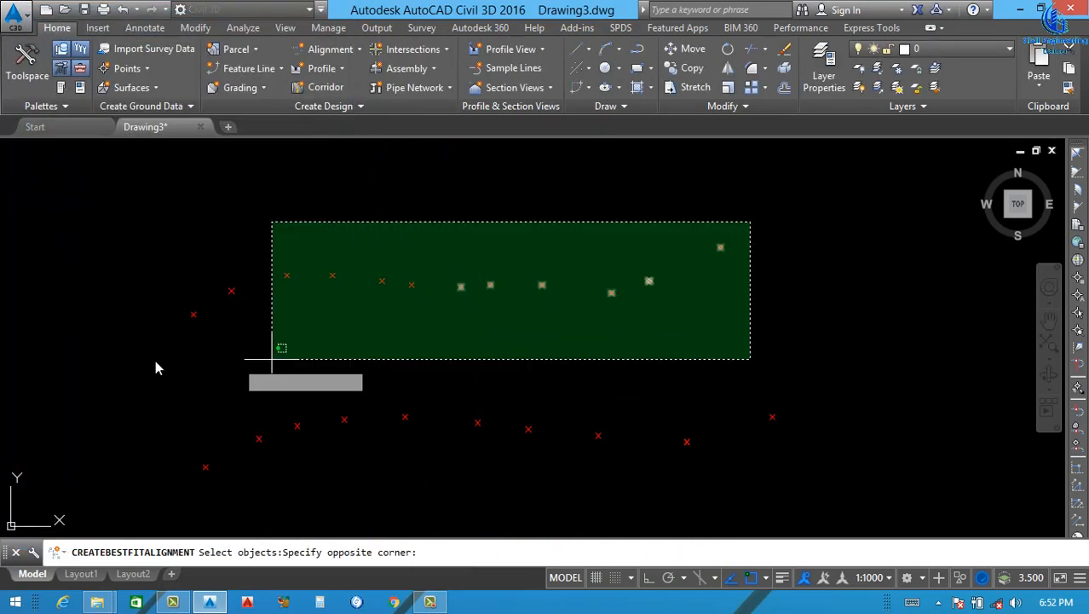
left_click(110, 357)
key("Return")
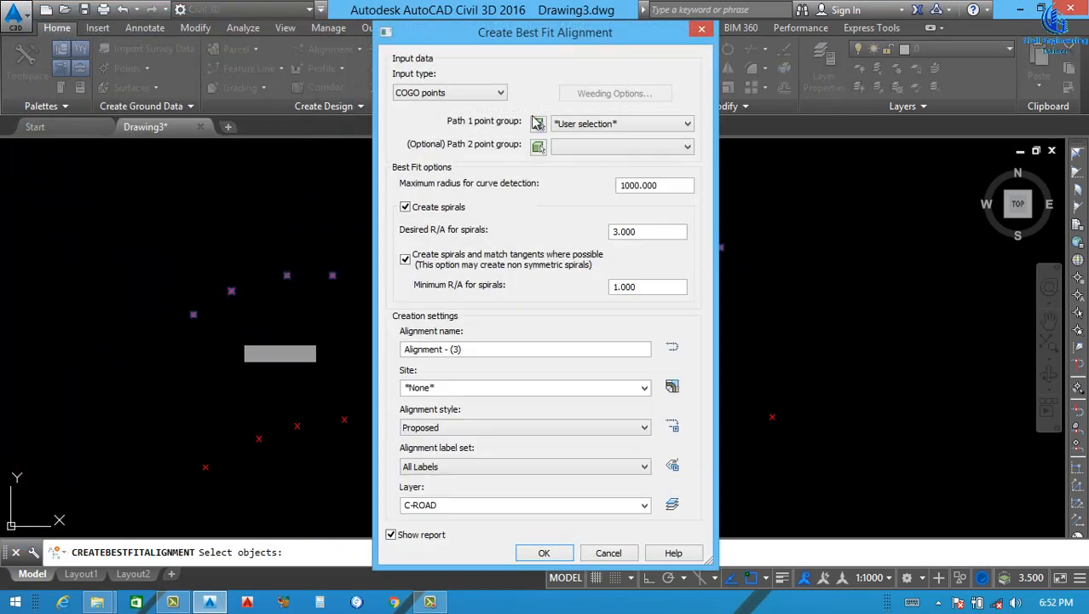
- Select the lower row of COGO points as the optional Path 2 of the best fit alignment
key("Escape")
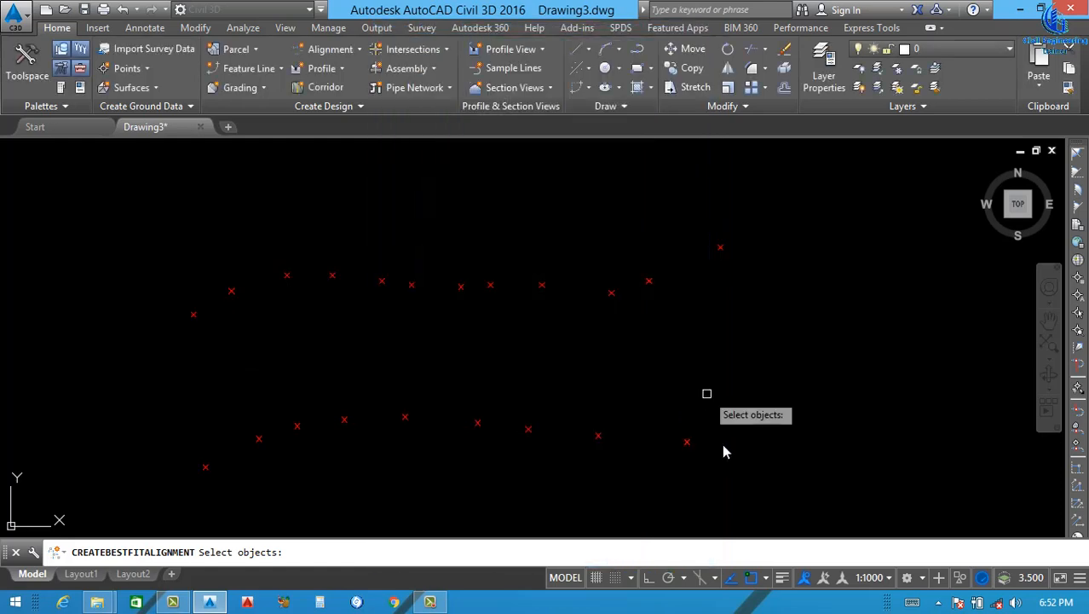
left_click(832, 380)
left_click(168, 501)
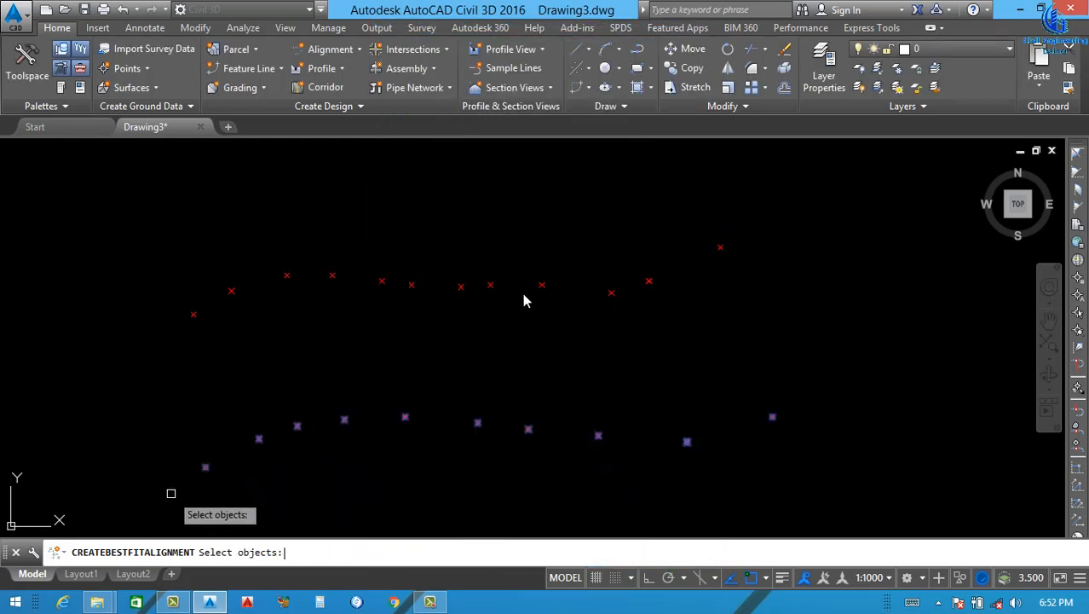
key("Return")
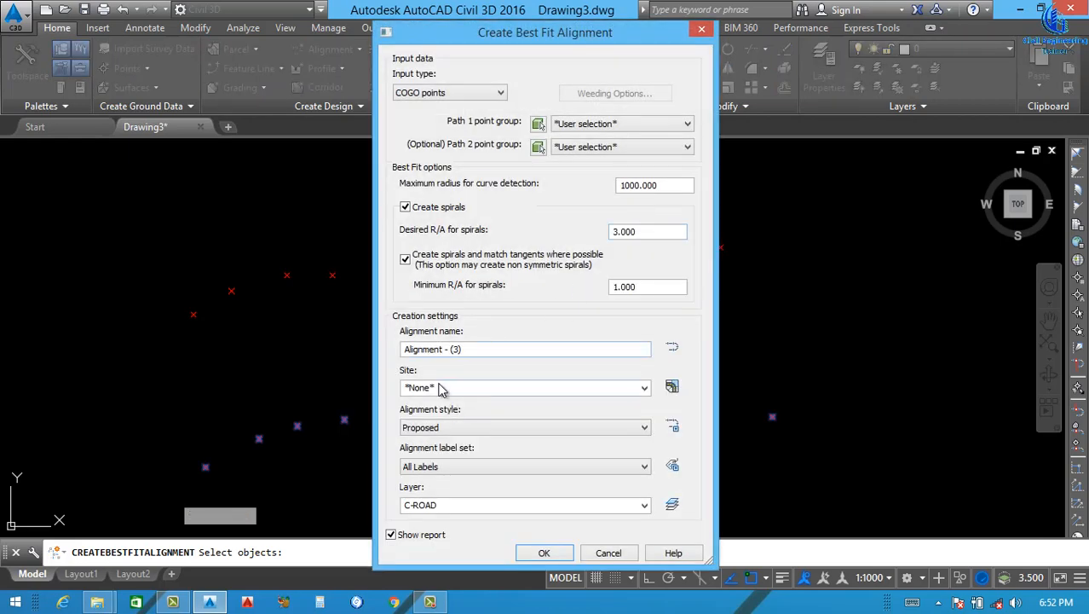
- Name the COGO points alignment Main Road, create it with the Proposed style and All Labels set, and close the best fit report
left_click_drag(464, 351, 372, 368)
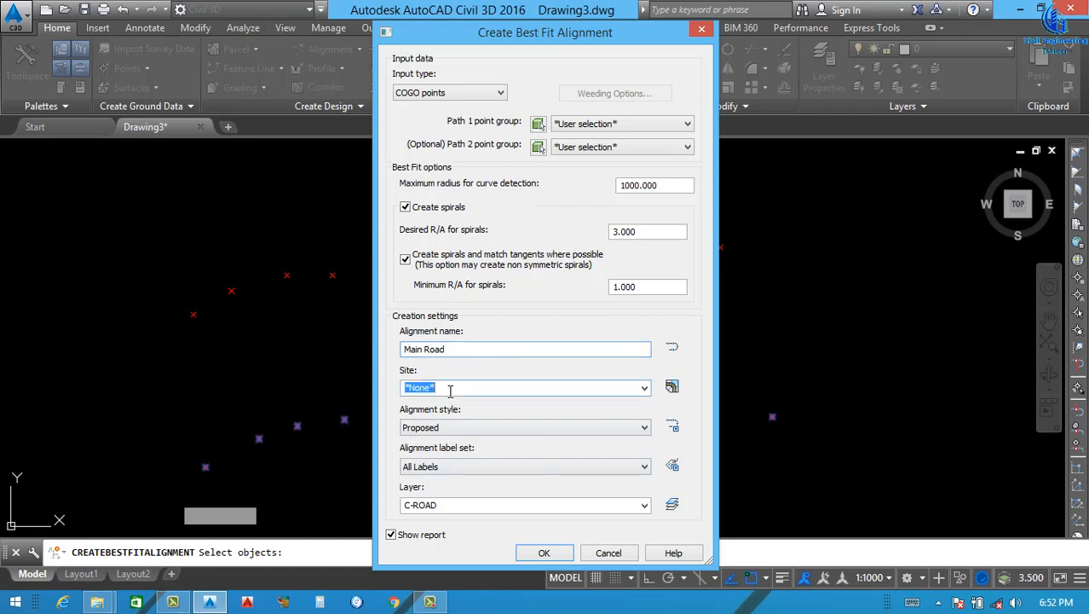
left_click(543, 553)
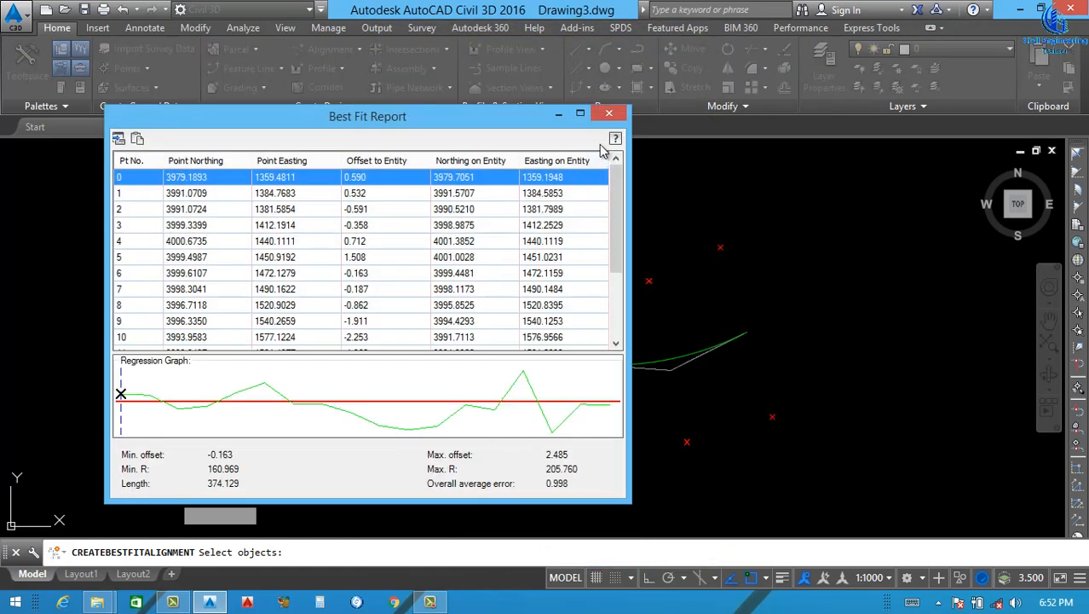
key("Escape")
- Examine the four best fit alignments, including the station labels along the one fitted through the AutoCAD points
scroll(549, 341, "down", 5)
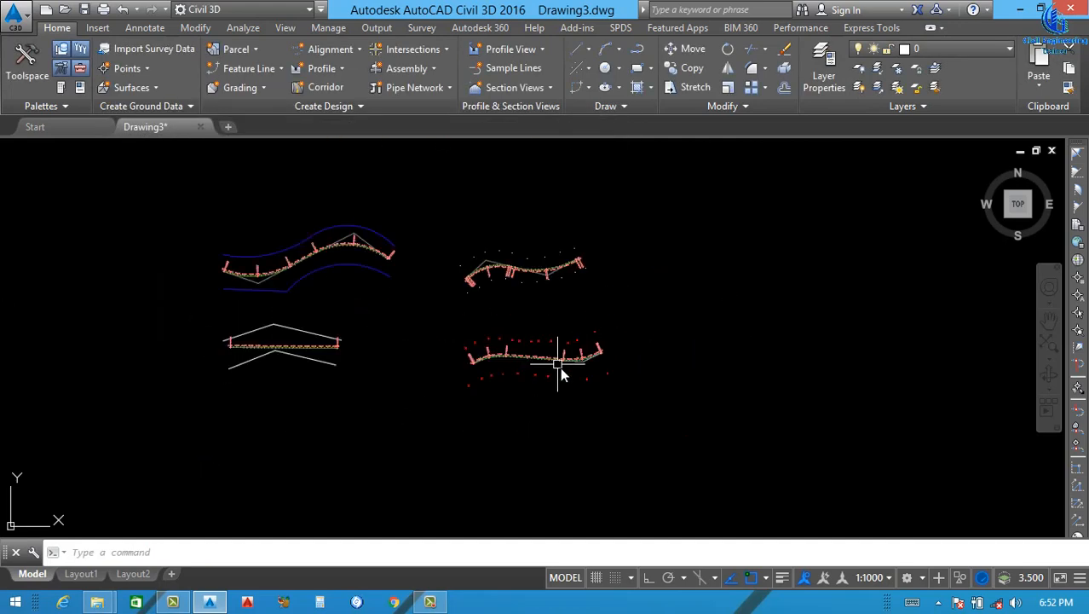
scroll(450, 365, "up", 5)
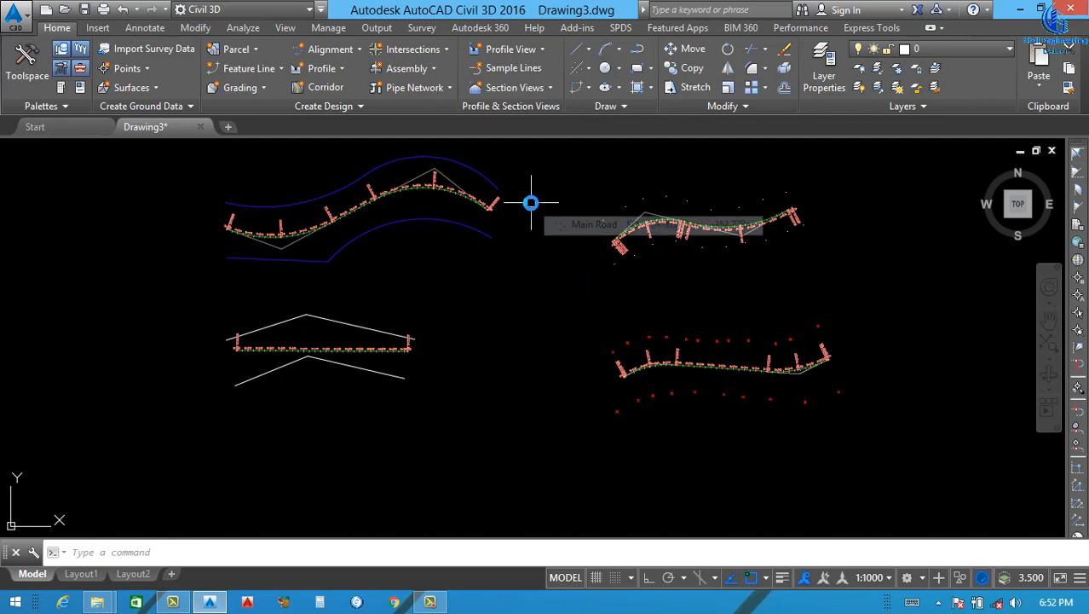
scroll(549, 319, "up", 5)
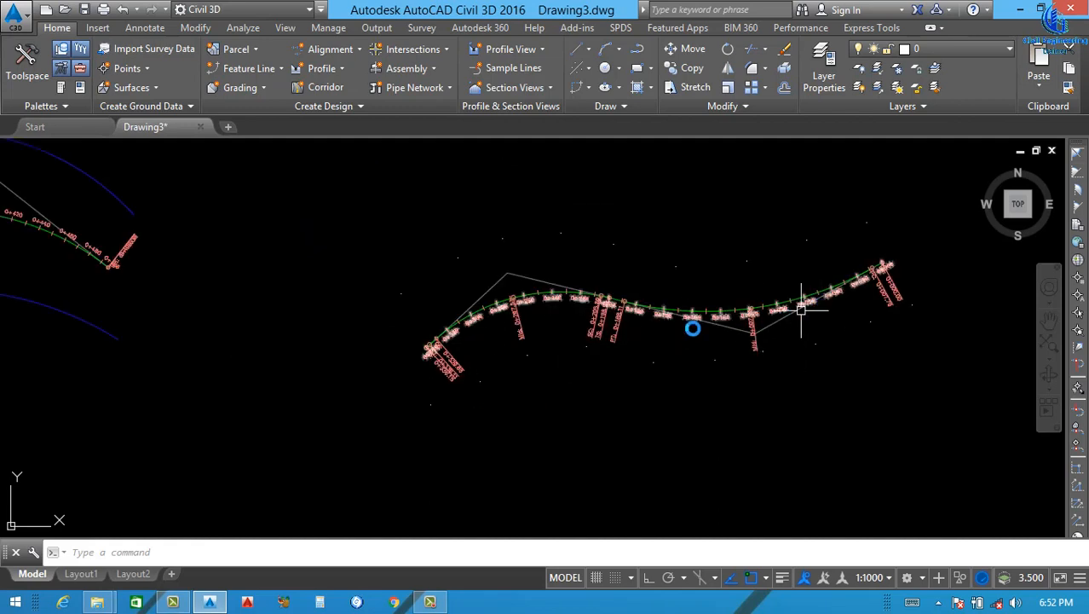
scroll(545, 330, "up", 2)
left_click(518, 368)
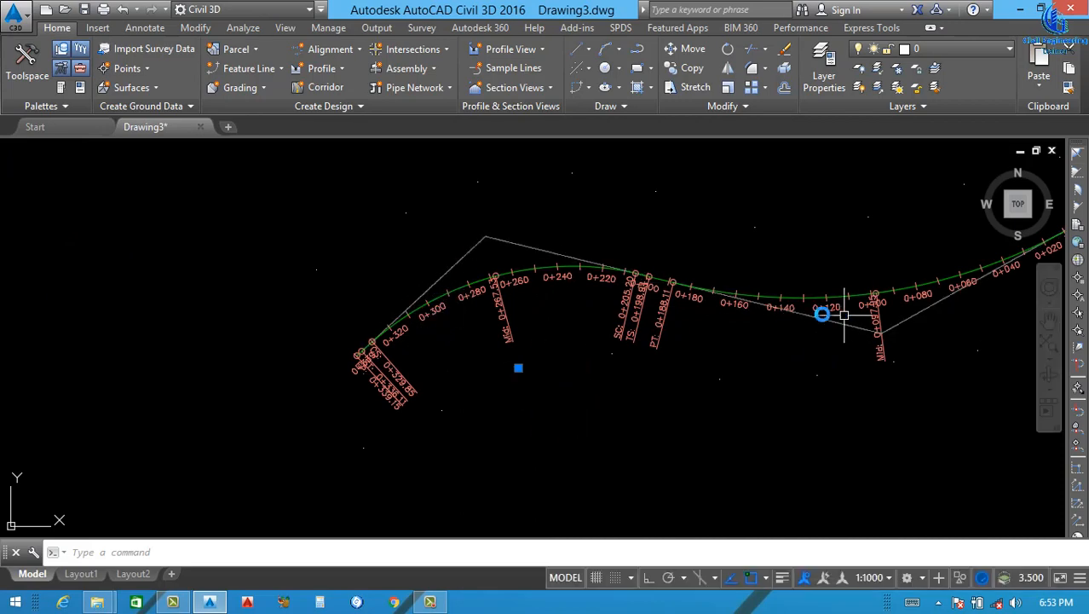
scroll(843, 315, "down", 4)
scroll(619, 360, "up", 1)
scroll(684, 407, "down", 3)
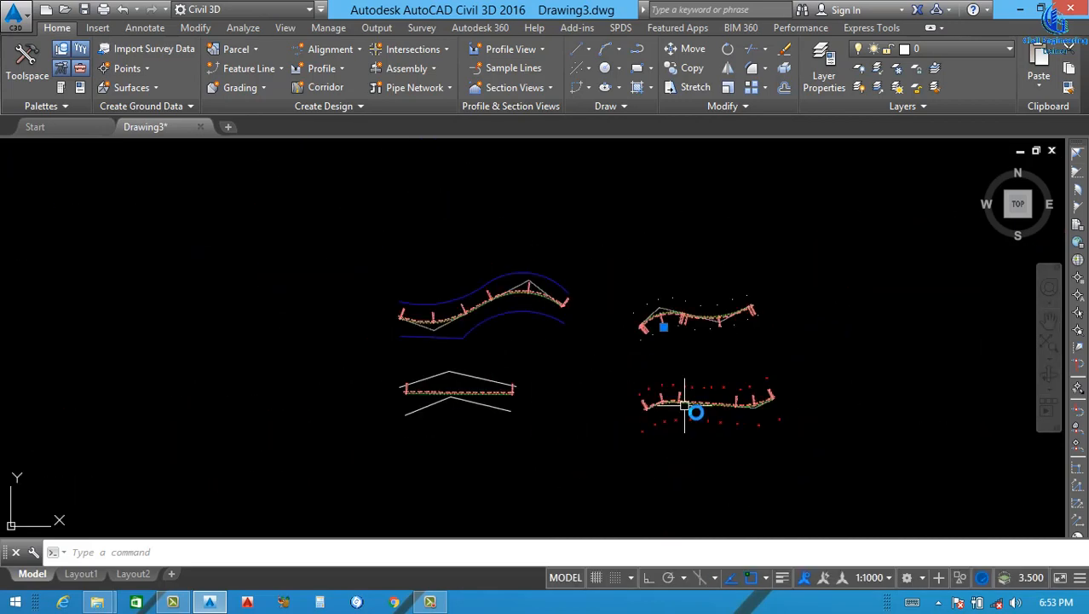
scroll(690, 409, "up", 2)
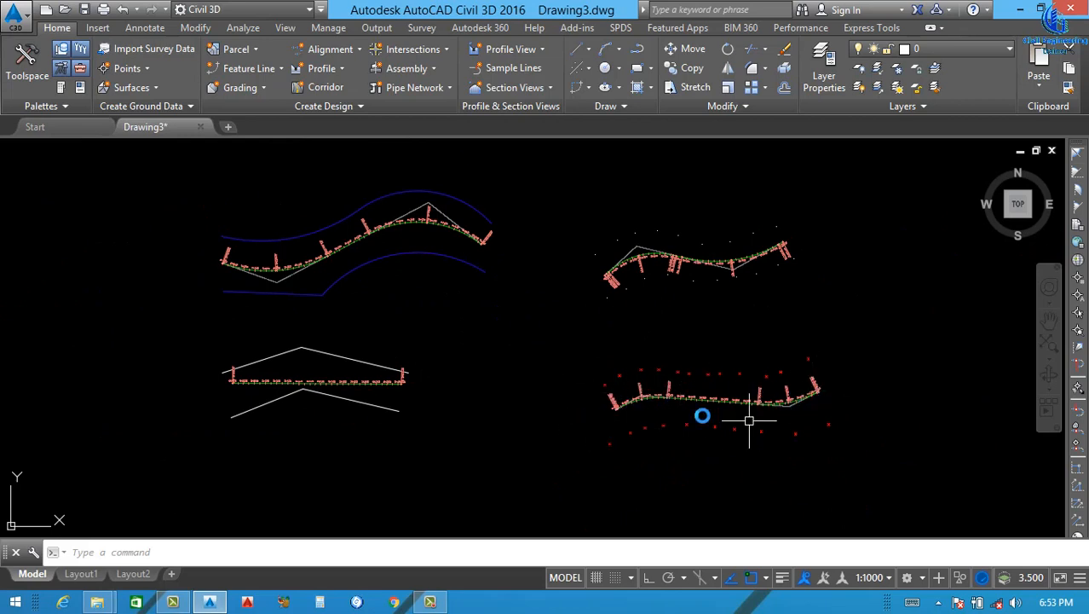
- Examine the four best fit alignments, including the station labels along the one fitted through the COGO points
scroll(614, 413, "up", 3)
scroll(648, 396, "down", 1)
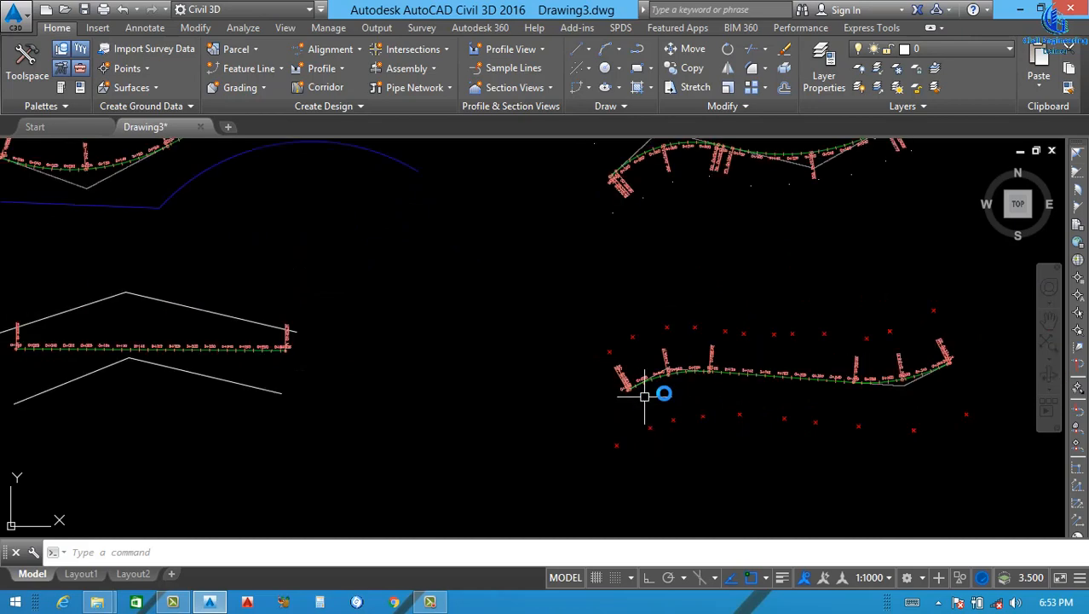
scroll(936, 365, "up", 2)
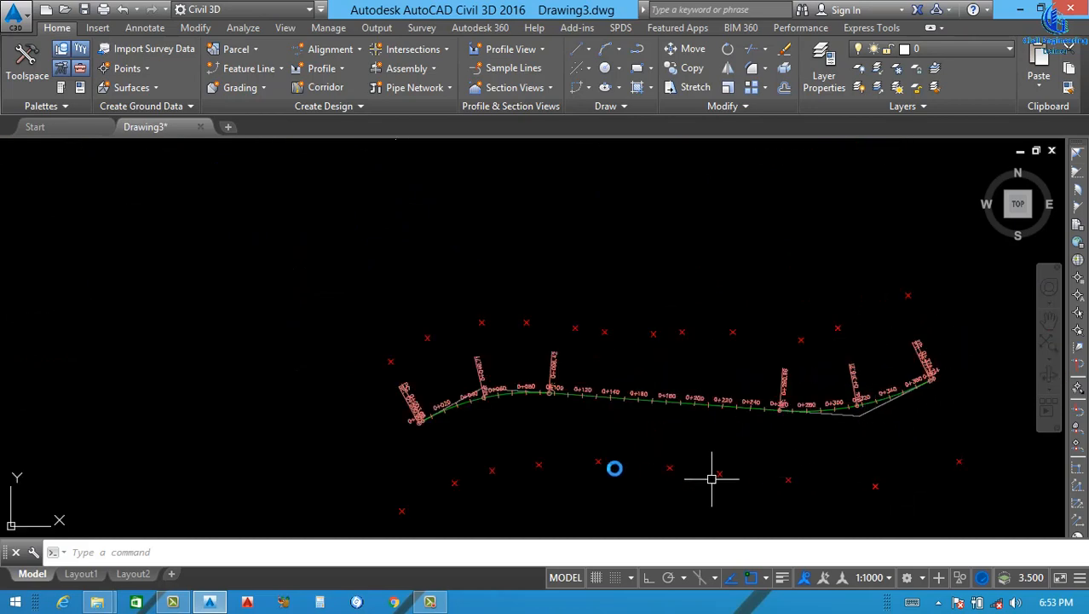
scroll(793, 402, "down", 4)
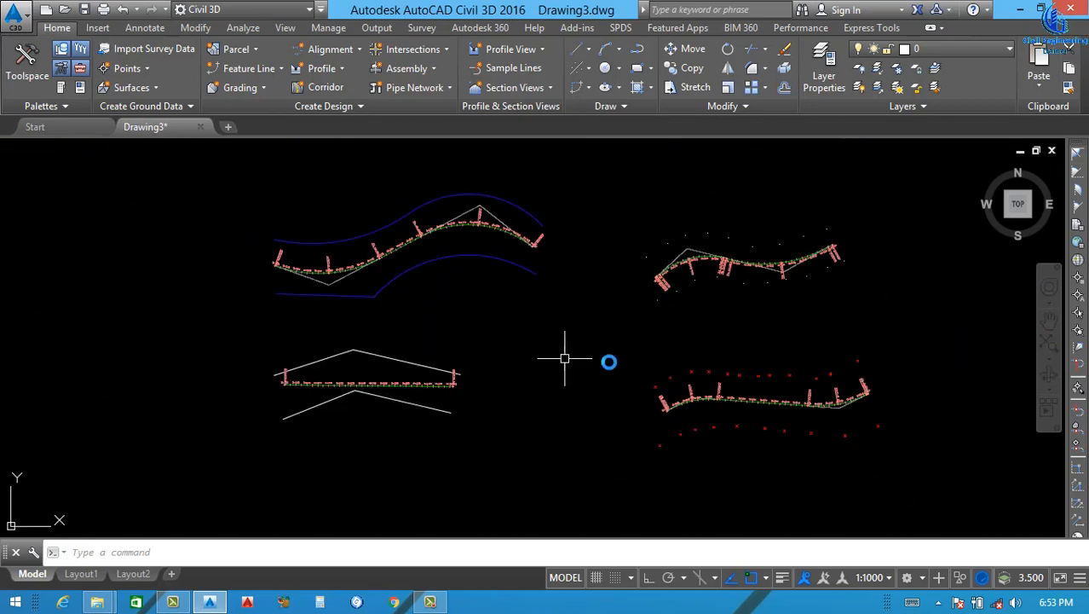
scroll(729, 389, "down", 3)
scroll(729, 384, "up", 5)
scroll(502, 340, "down", 4)
scroll(401, 292, "up", 1)
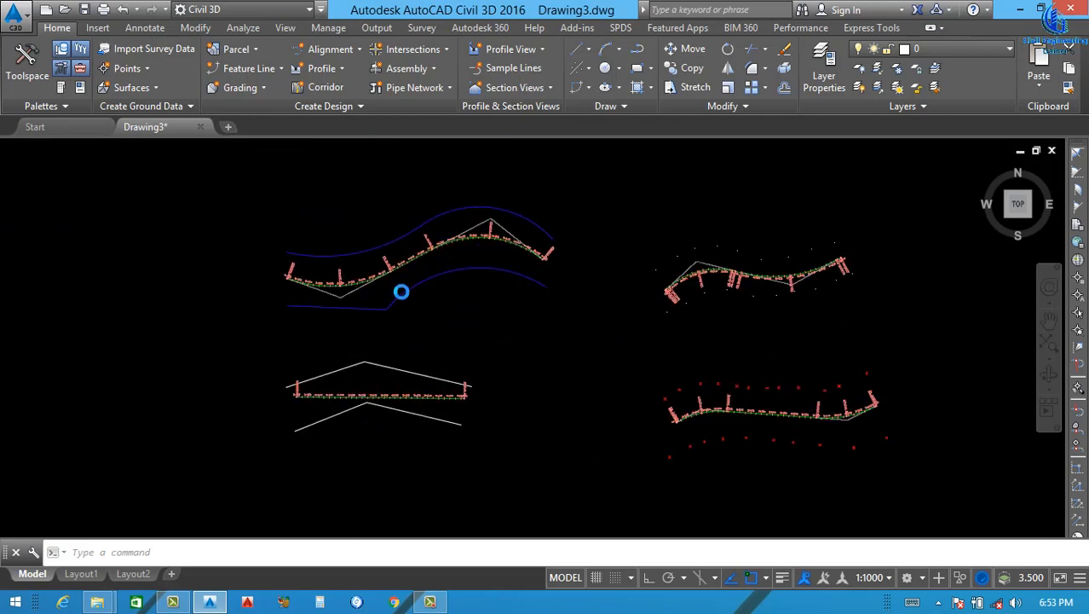
scroll(401, 291, "up", 2)
scroll(527, 319, "down", 3)
- Delete both point-based alignments with their points, the straight alignment with its source lines, and the lower feature line
left_click(834, 229)
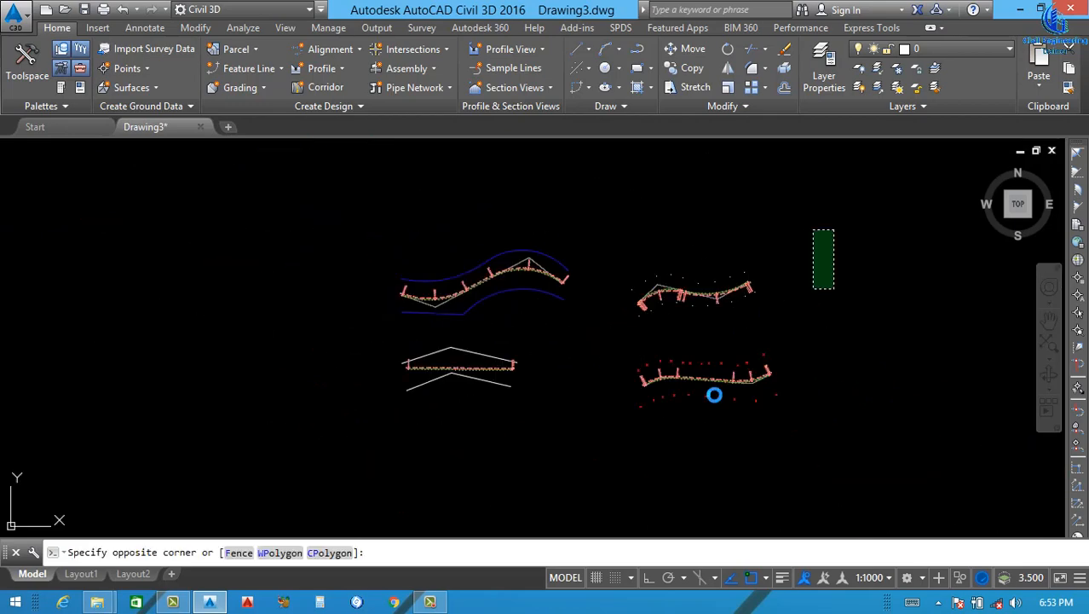
left_click(626, 436)
key("Delete")
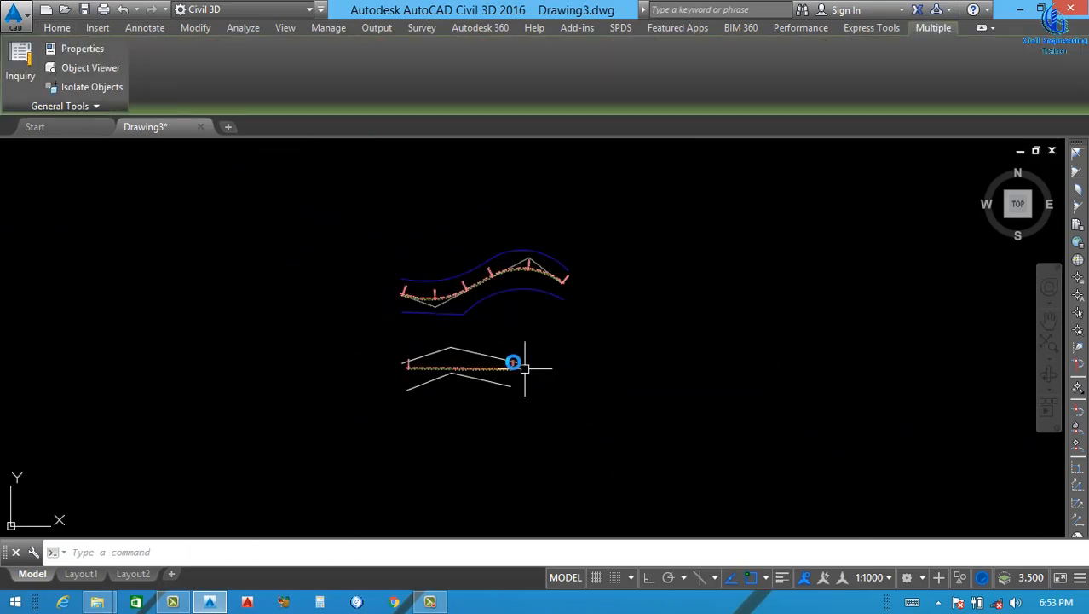
left_click(510, 326)
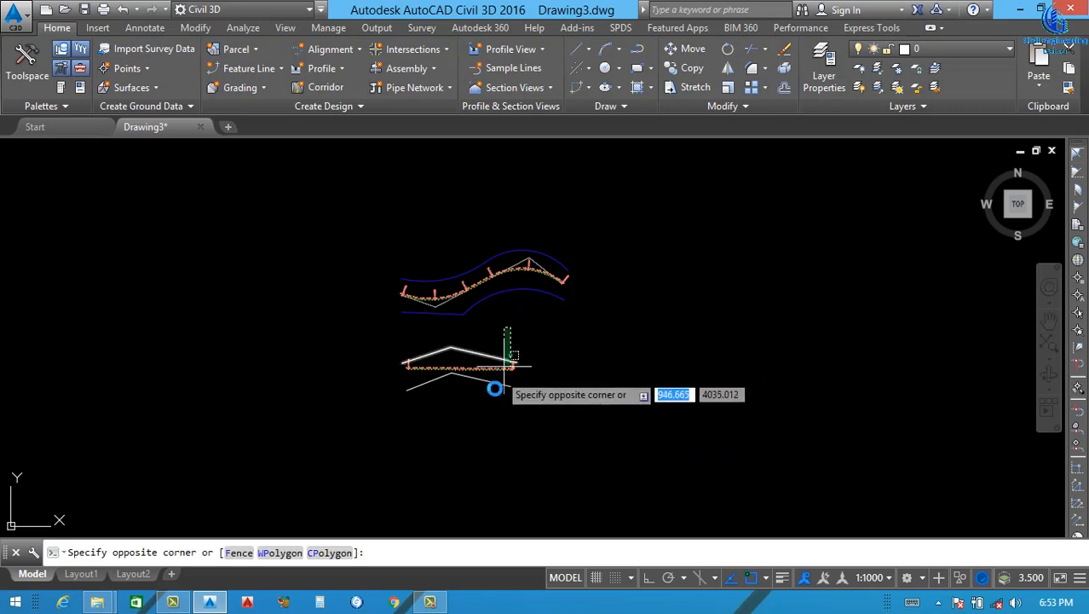
left_click(401, 425)
key("Delete")
scroll(491, 284, "up", 4)
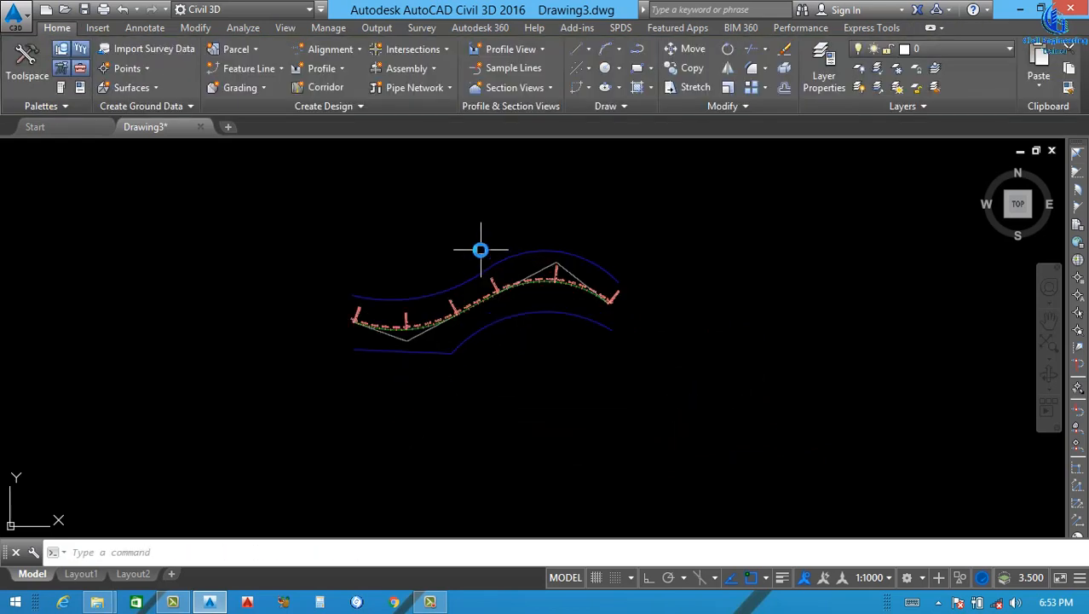
left_click(519, 364)
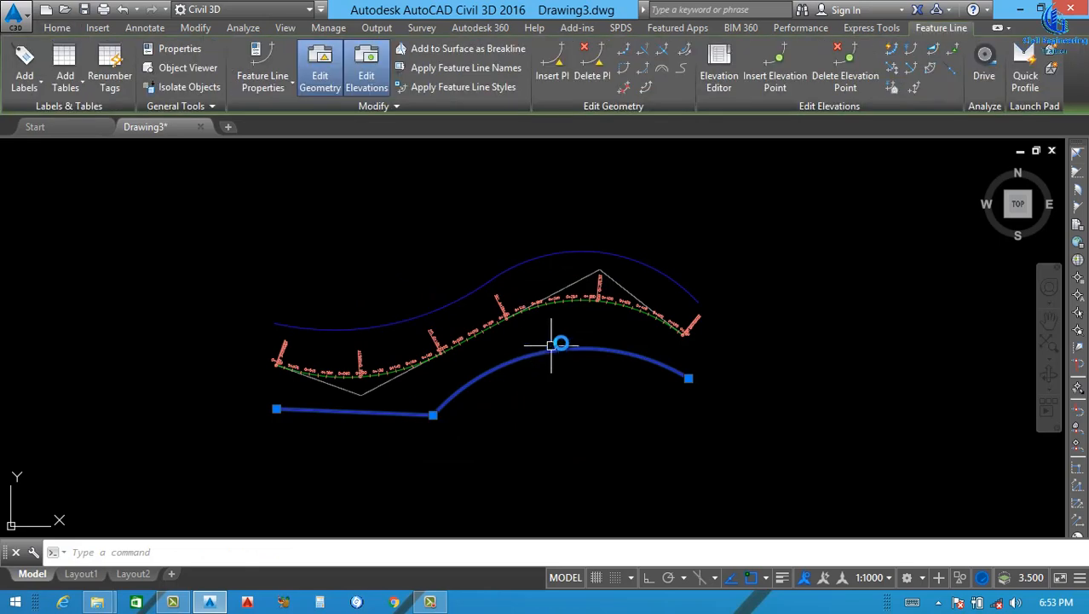
key("Delete")
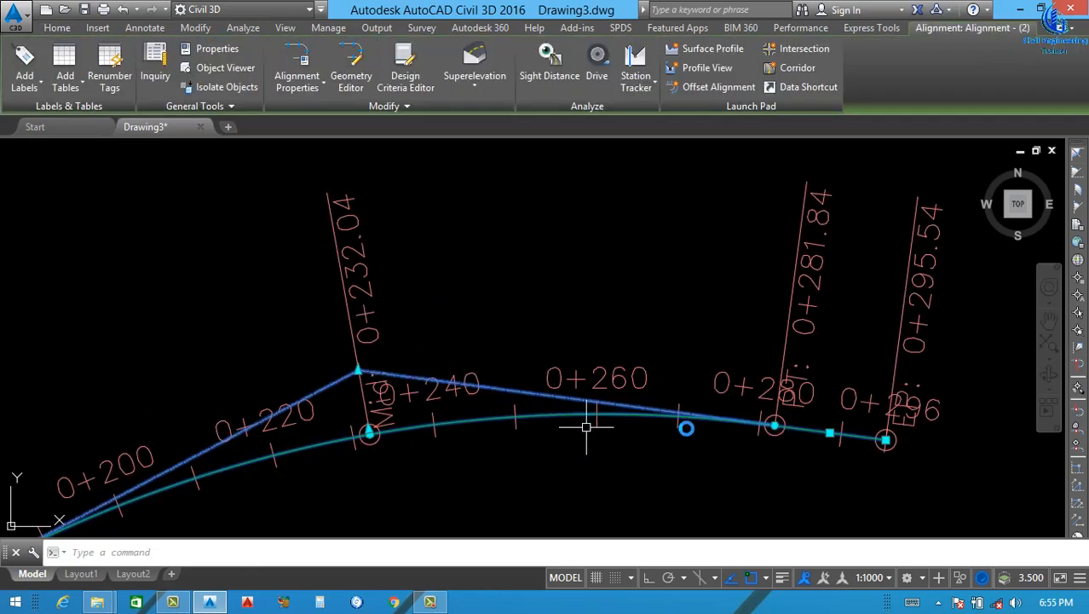
- Stretch the end point of Alignment - (2) outward along its last tangent to about station 0+313.78
scroll(750, 426, "down", 3)
scroll(706, 424, "up", 5)
scroll(647, 412, "up", 4)
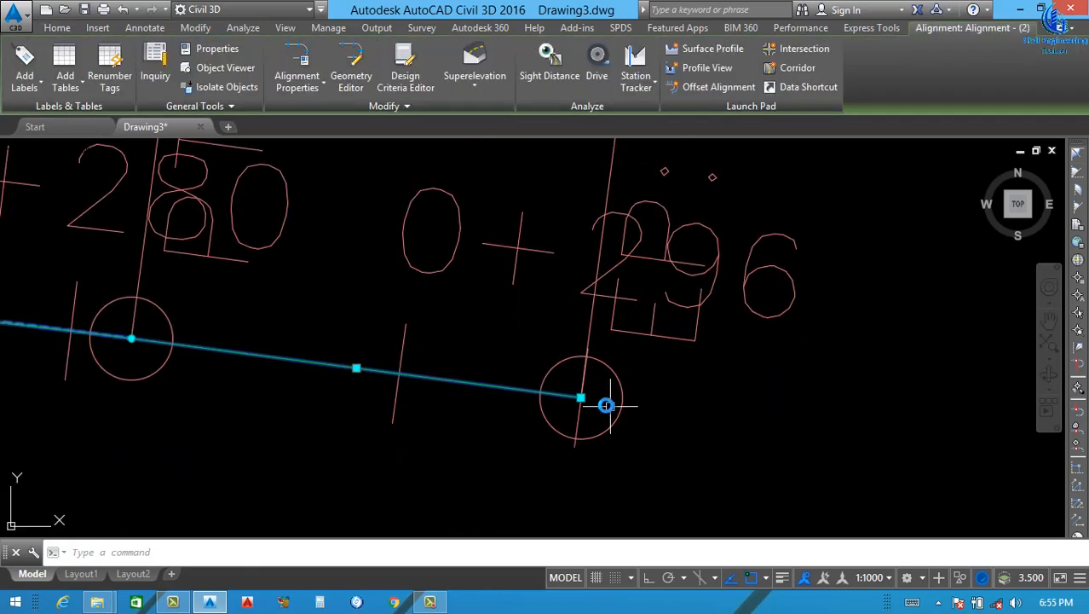
left_click(581, 397)
scroll(698, 426, "down", 4)
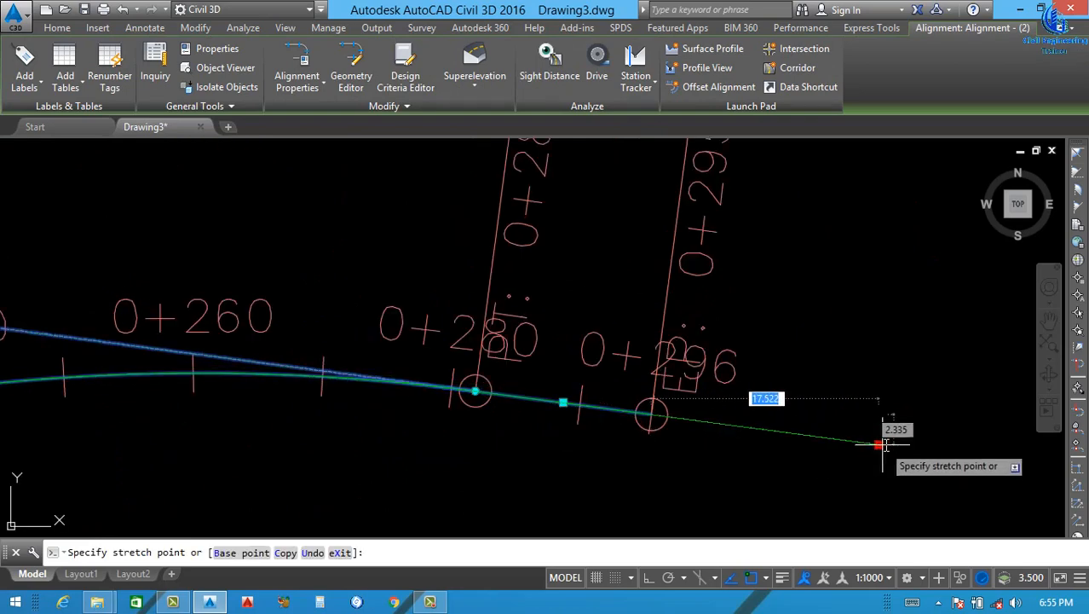
left_click(886, 444)
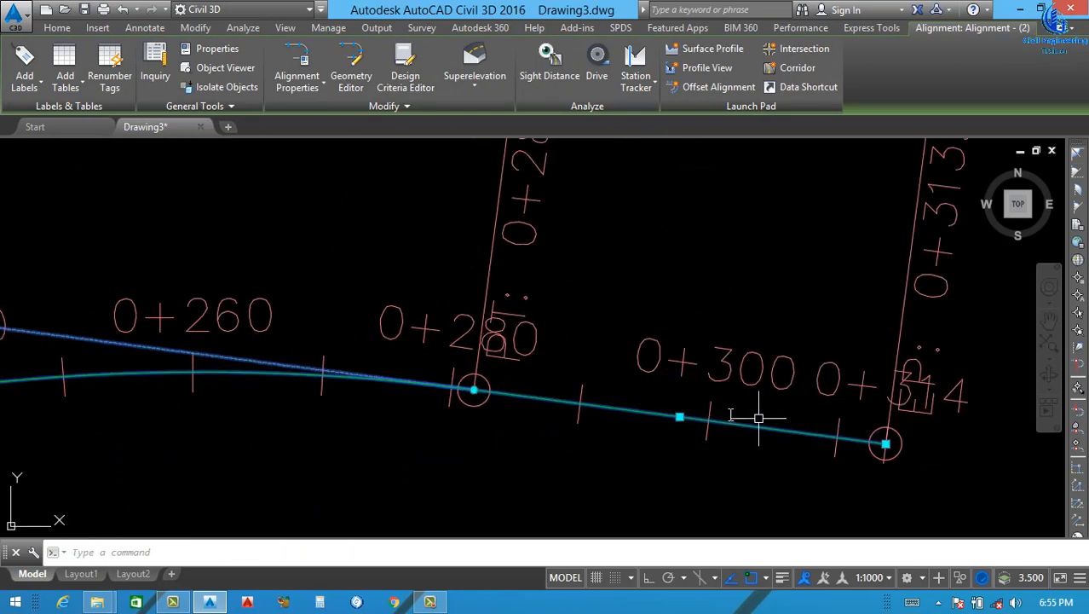
scroll(758, 417, "down", 4)
key("Escape")
scroll(473, 394, "up", 3)
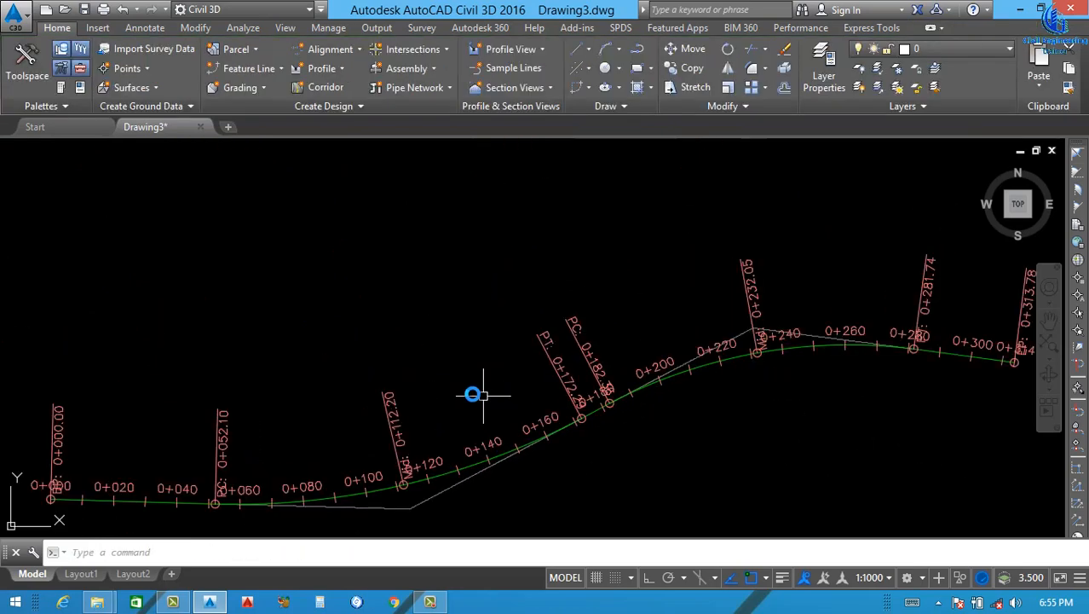
scroll(473, 394, "down", 4)
scroll(456, 421, "up", 2)
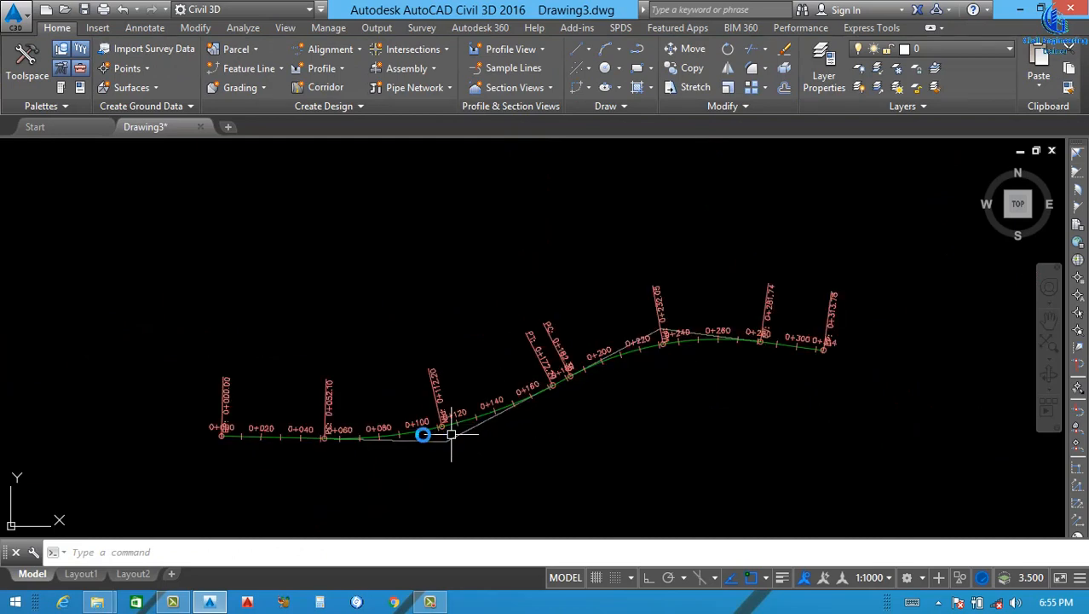
- Pull the end point of Alignment - (2) back along its last tangent to about station 0+311.13
scroll(848, 345, "up", 5)
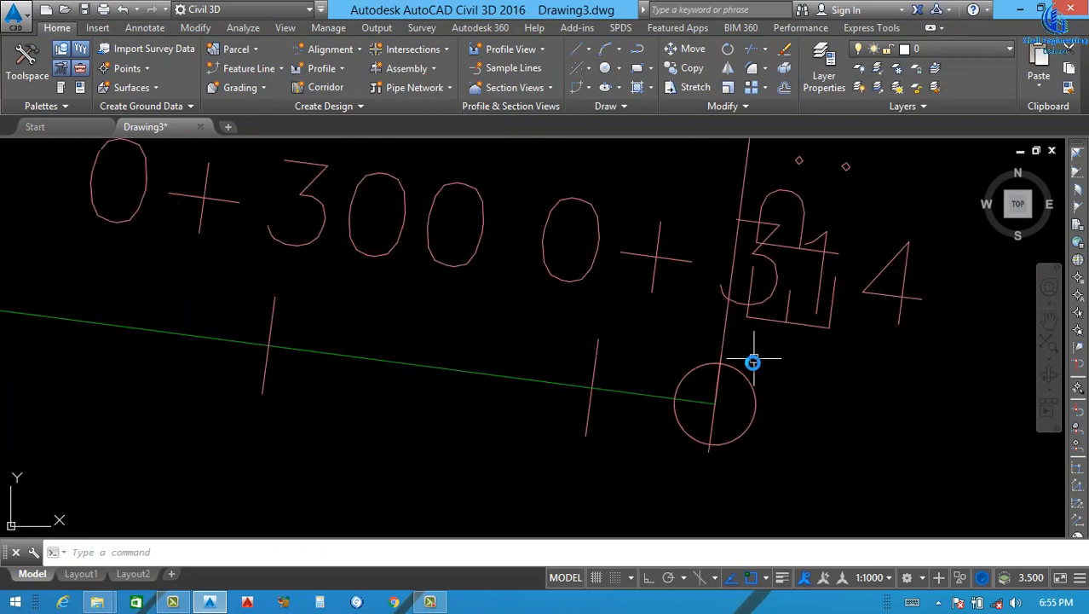
left_click(712, 403)
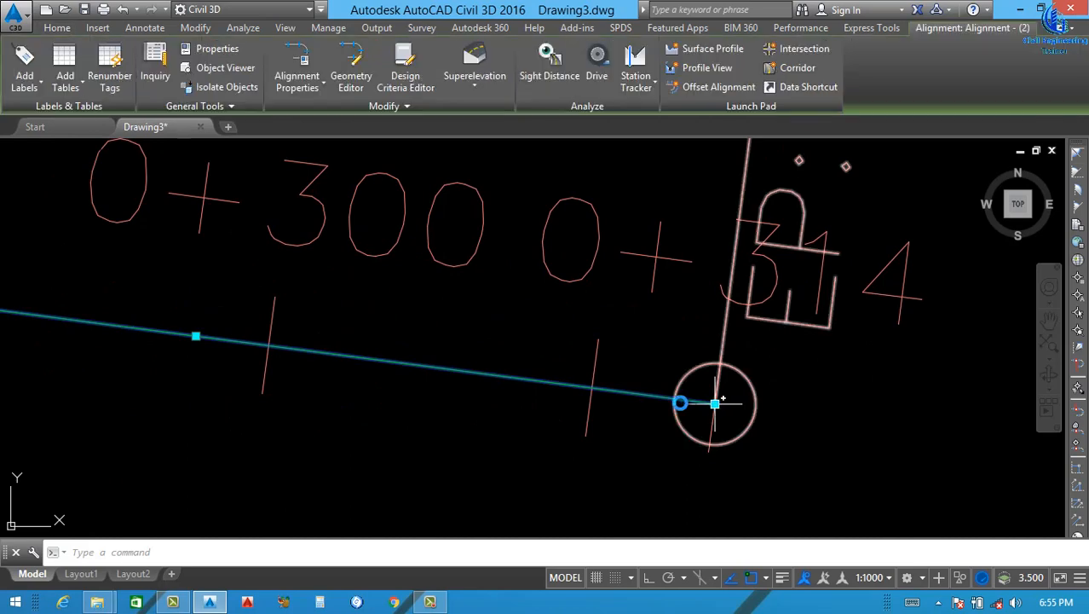
left_click(715, 402)
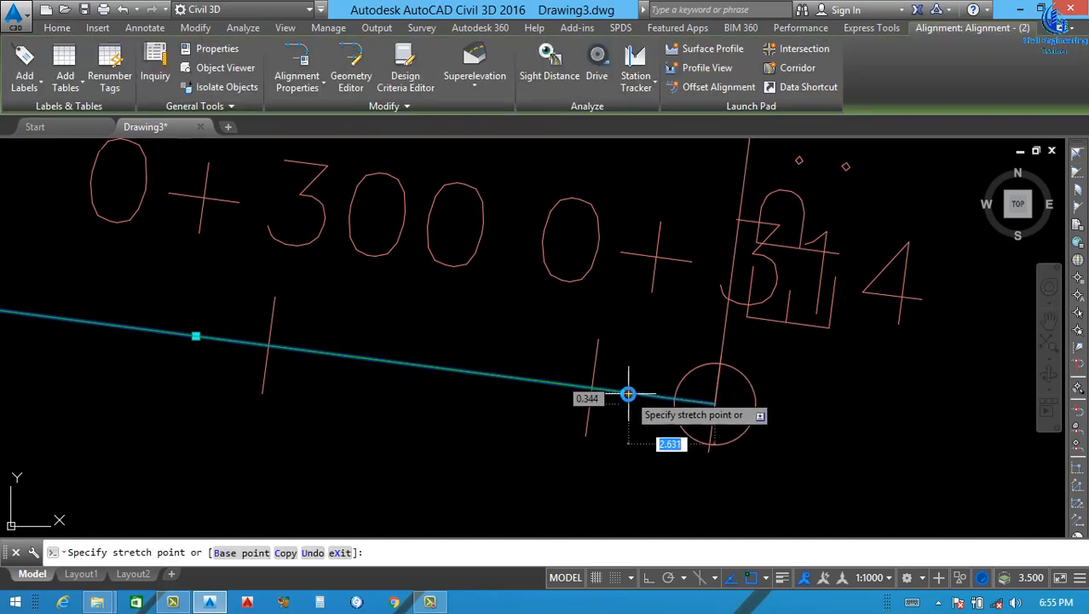
left_click(628, 390)
scroll(720, 375, "down", 2)
scroll(720, 375, "down", 2)
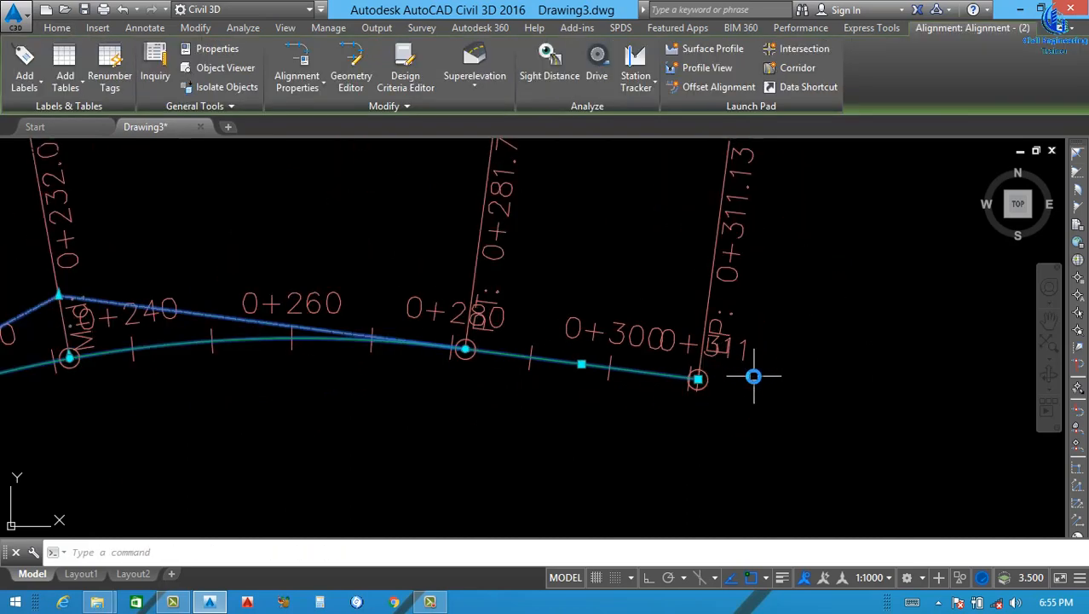
scroll(753, 375, "down", 4)
key("Escape")
scroll(554, 285, "down", 5)
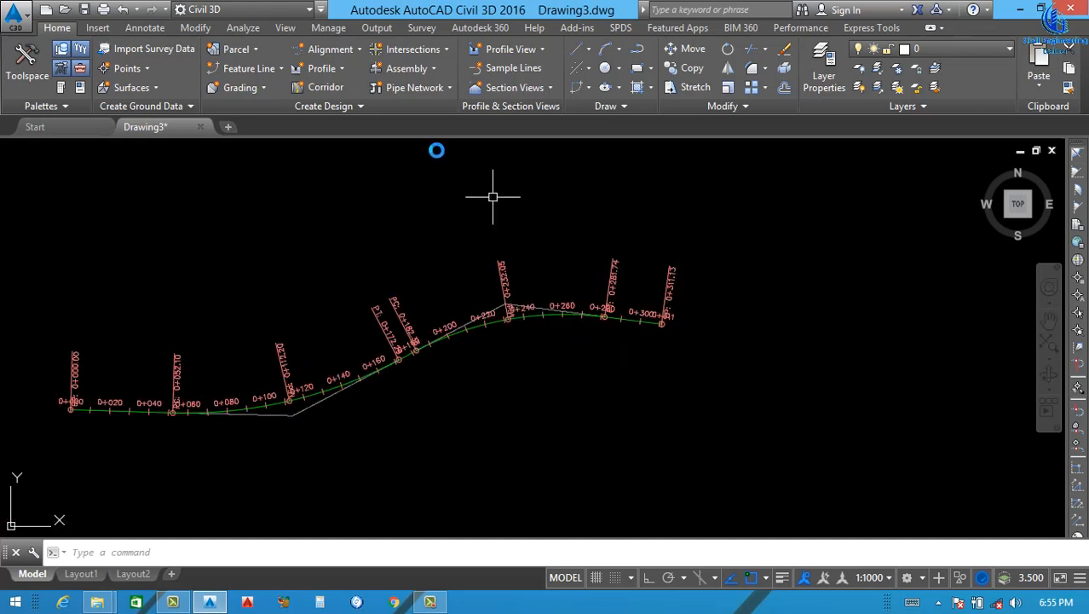
- Try to add a surface profile for Alignment - (2) without selecting a surface
left_click(340, 69)
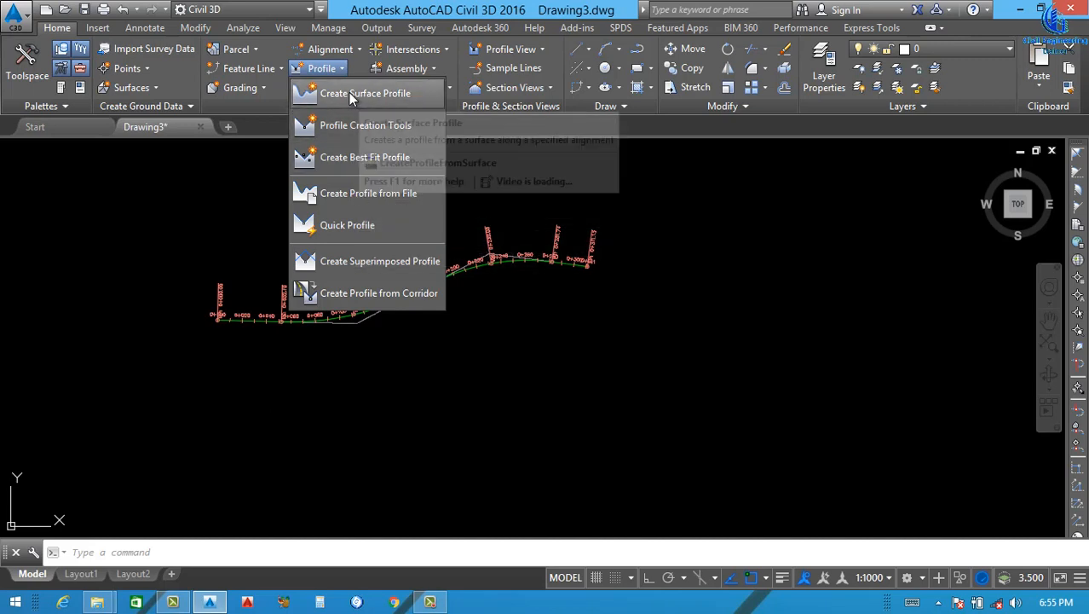
left_click(368, 91)
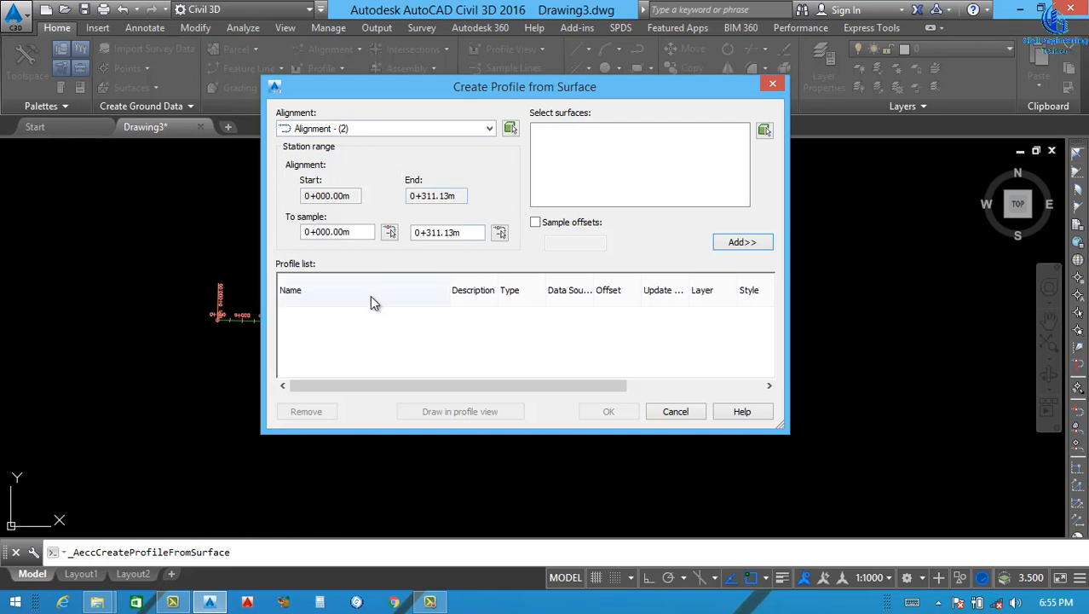
left_click(489, 129)
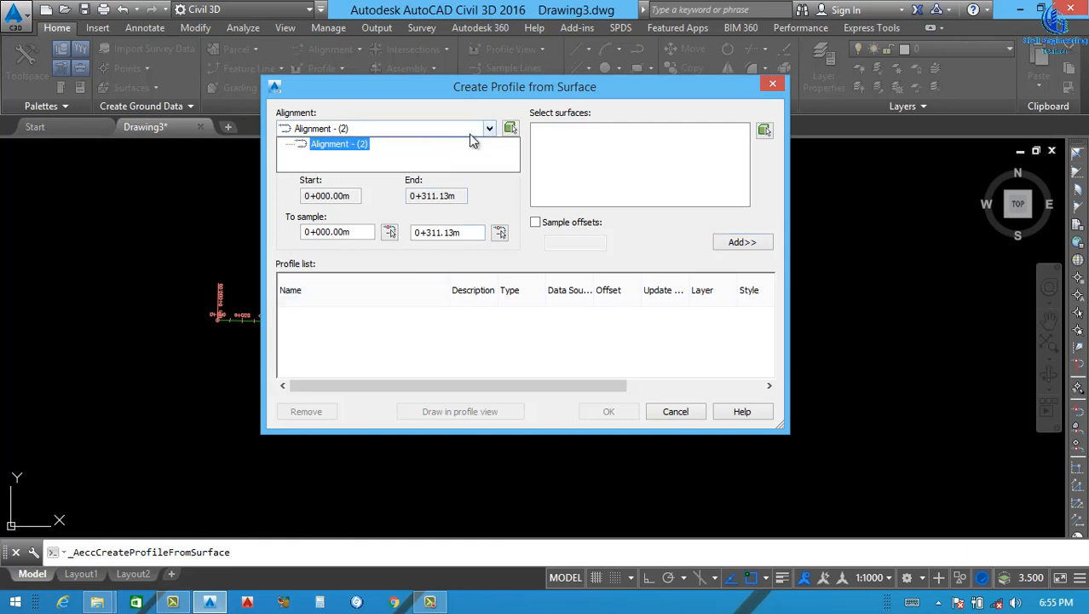
left_click(362, 146)
left_click(742, 242)
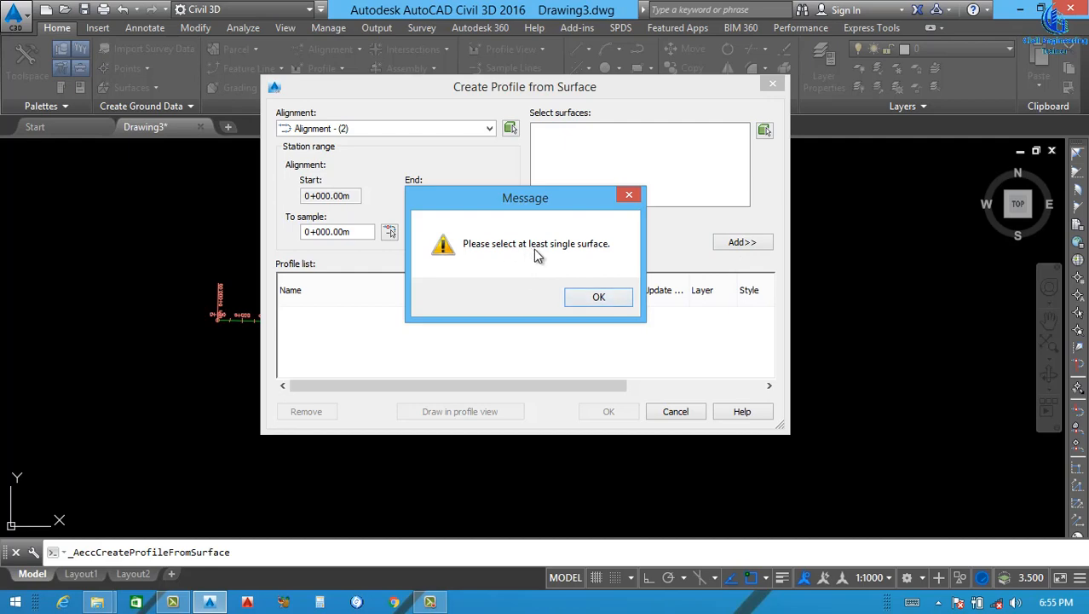
left_click(629, 195)
left_click(772, 83)
left_click(646, 288)
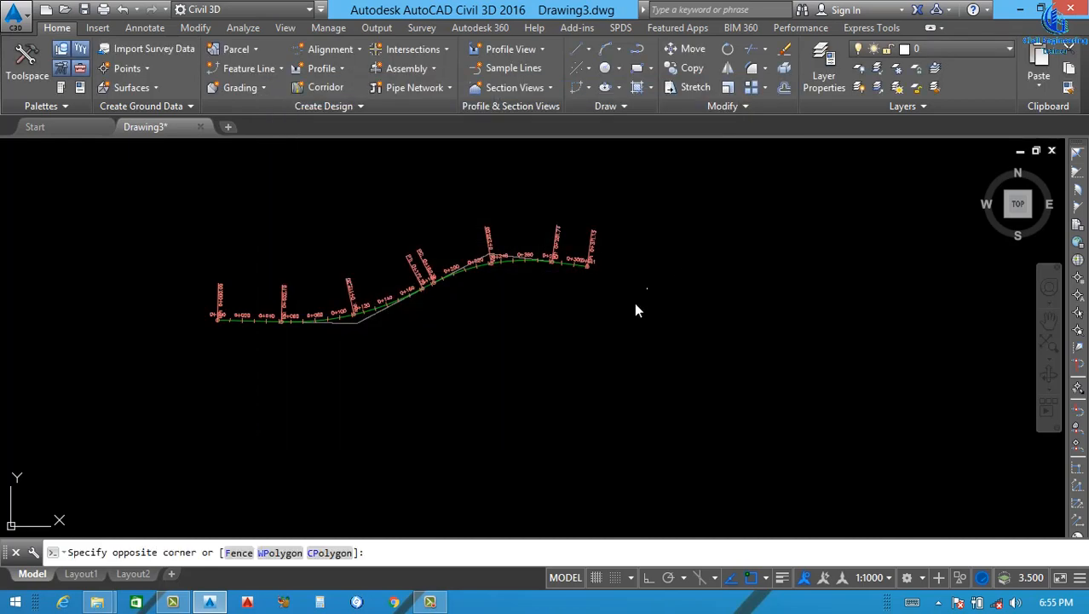
left_click(634, 303)
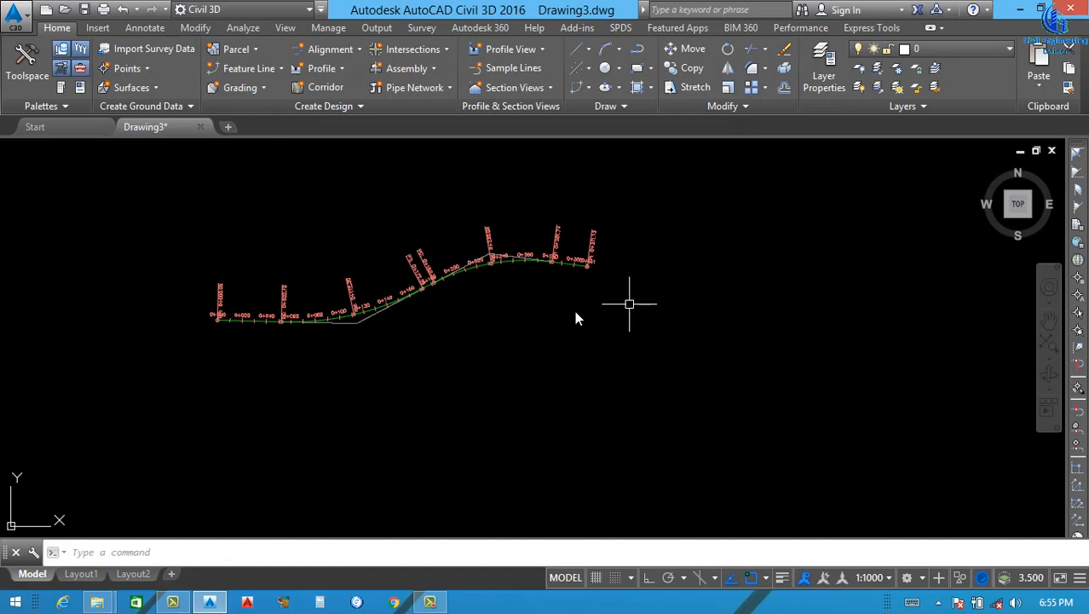
- Create a profile from file, importing the text file NGL FOR PROFILE from the 1-Drawing folder
left_click(334, 68)
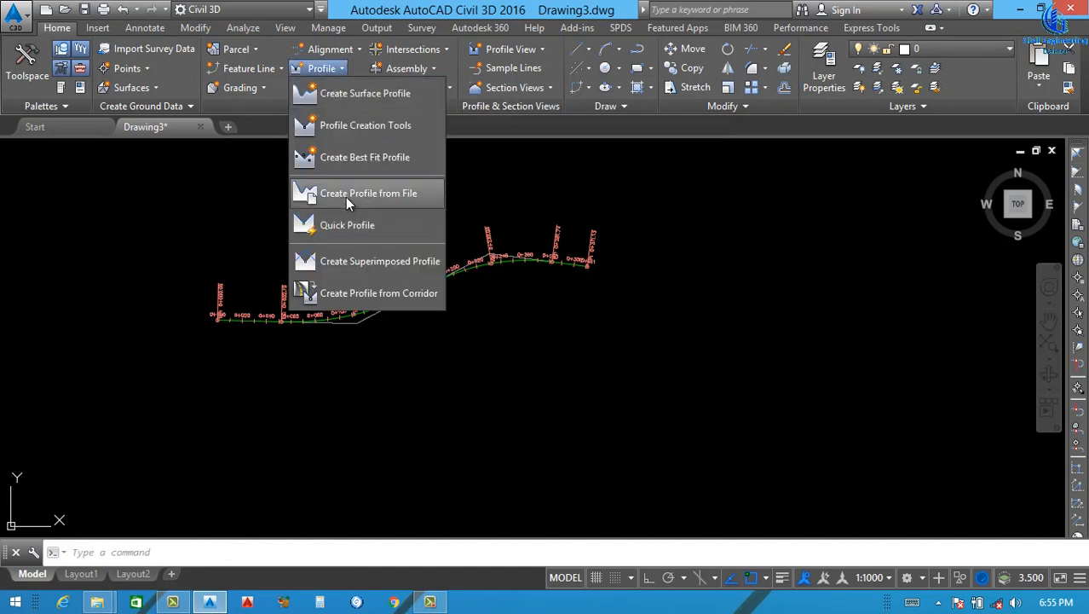
left_click(400, 190)
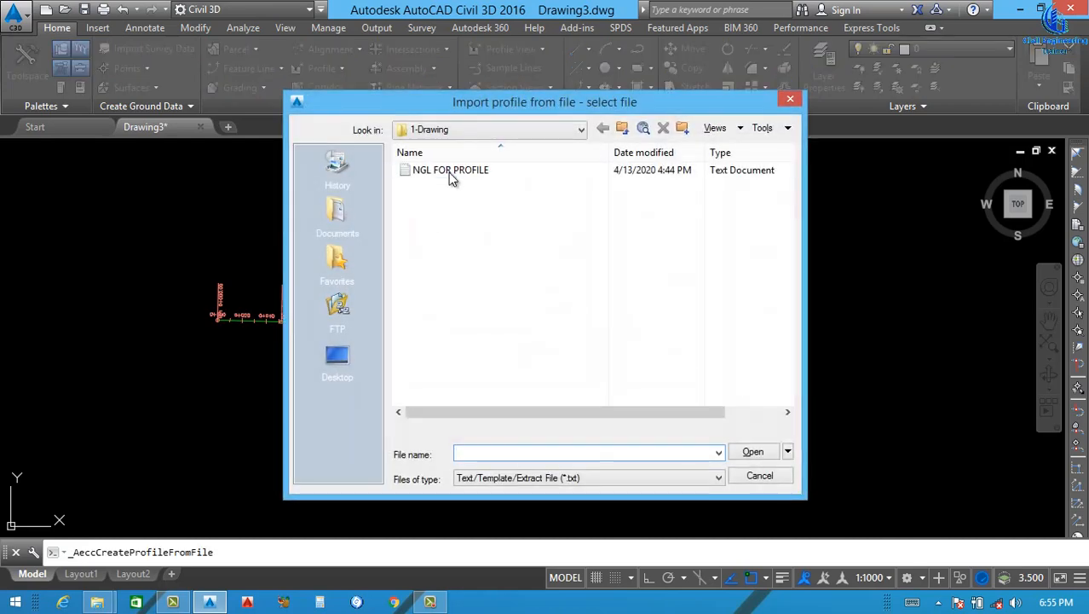
left_click(448, 170)
left_click(750, 453)
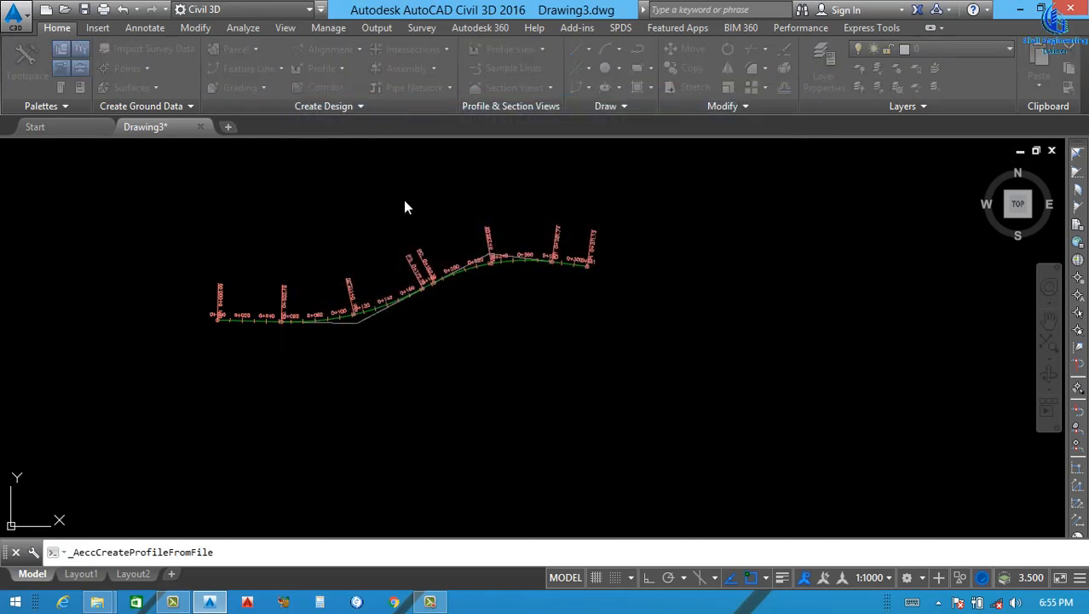
- Name the imported profile N.G.L and create it with the Existing Ground Profile style and the Complete Label Set
left_click_drag(464, 132, 147, 171)
type("n.g.l")
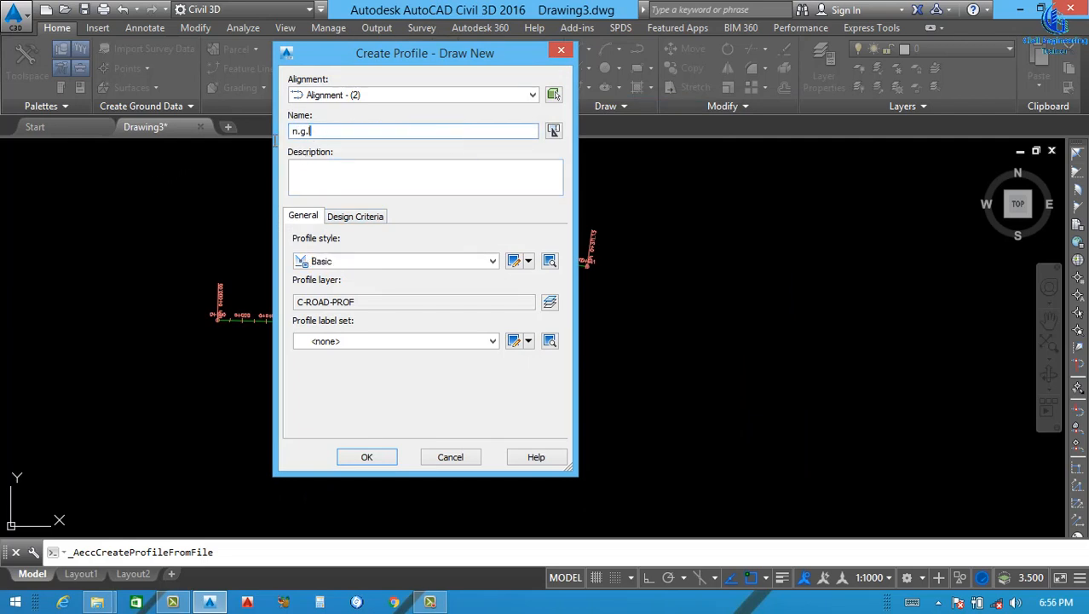
type("N.G.L")
left_click(394, 263)
left_click(362, 303)
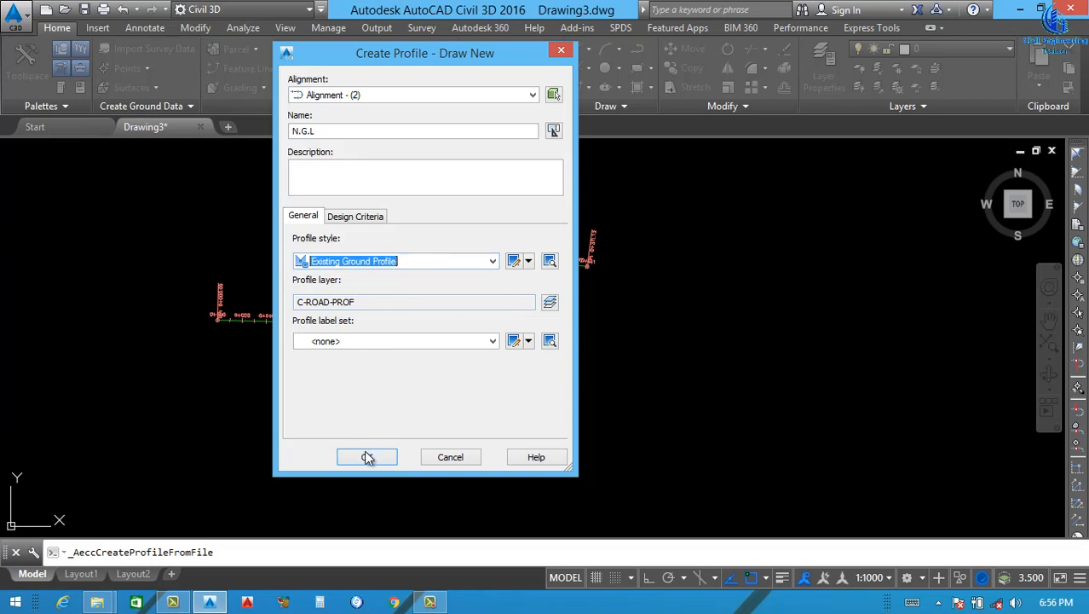
left_click(383, 342)
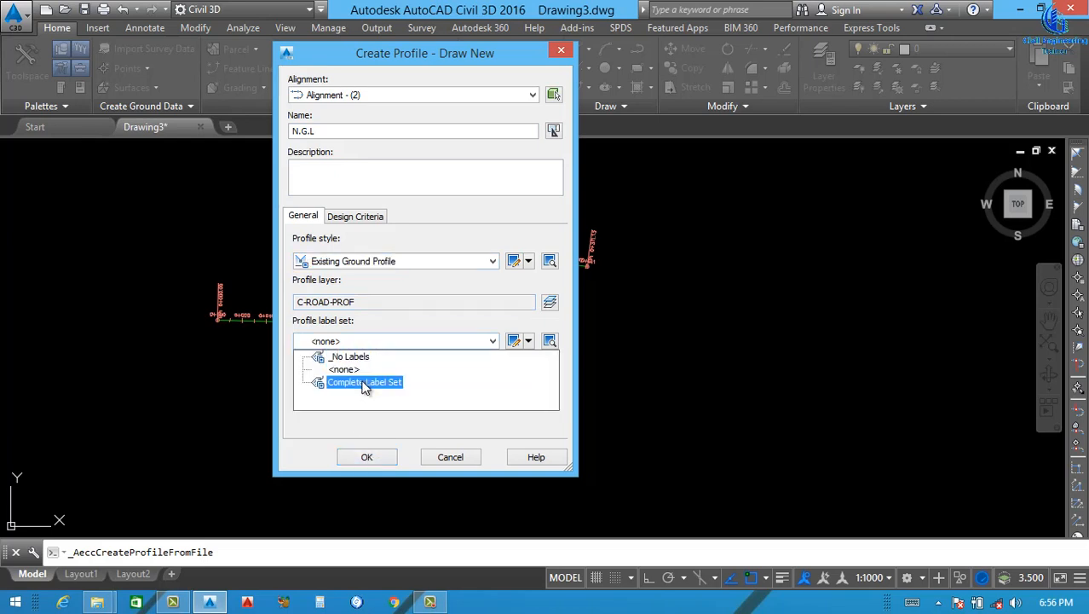
left_click(363, 383)
left_click(368, 458)
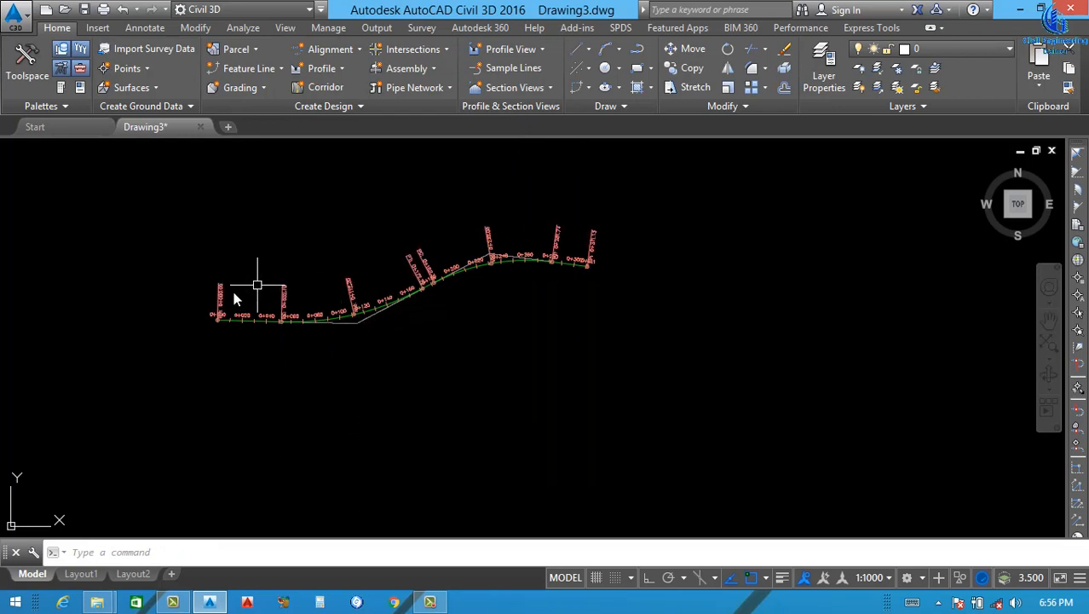
- Open the surface profile setup for Alignment - (2) and start drawing its N.G.L profile in a profile view
scroll(341, 315, "up", 2)
scroll(409, 328, "down", 4)
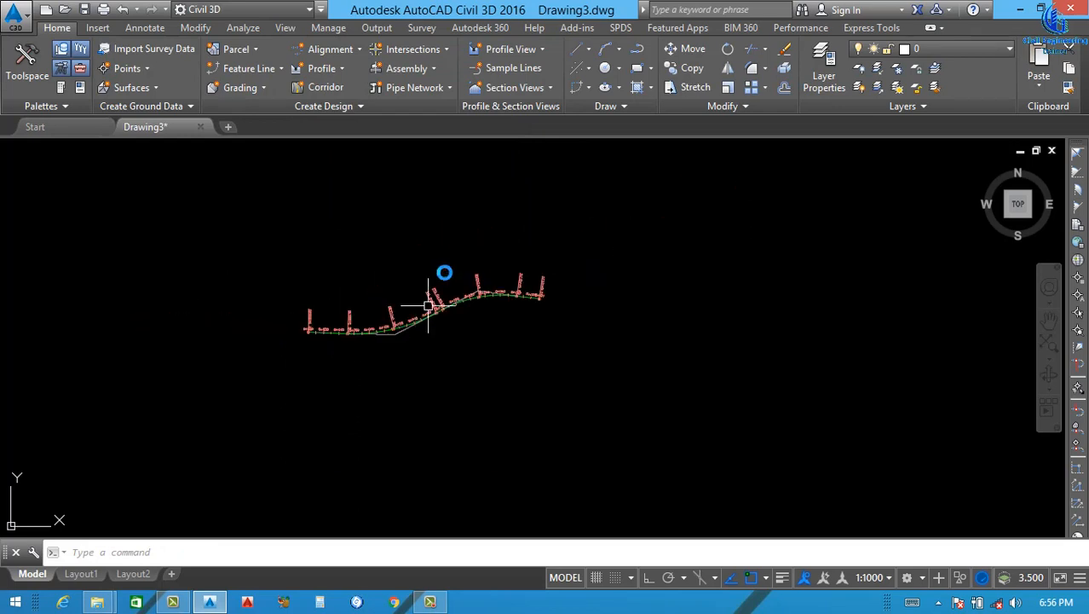
left_click(332, 70)
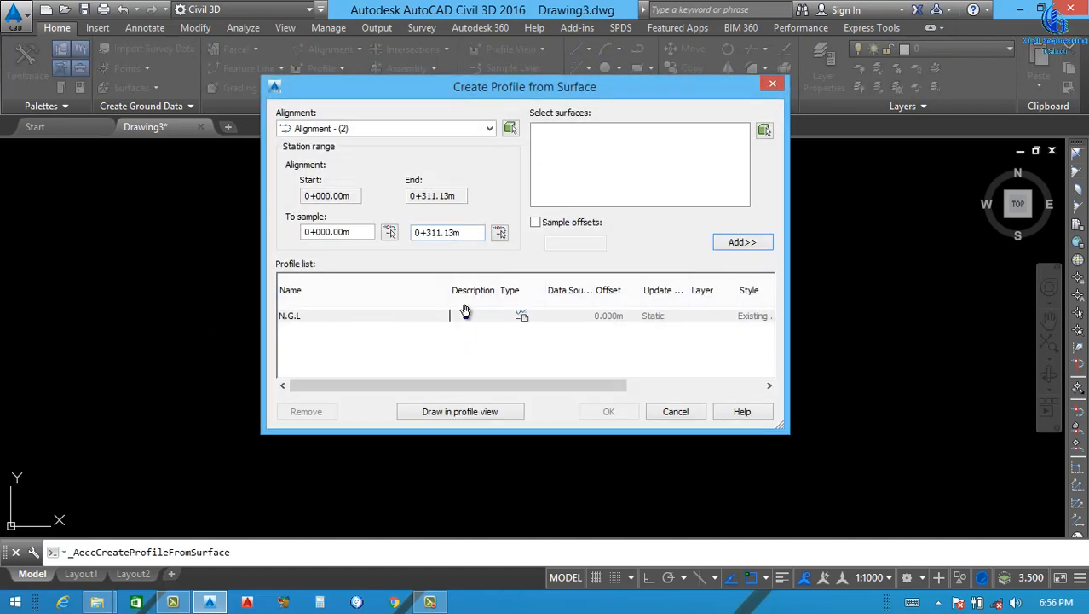
left_click(443, 125)
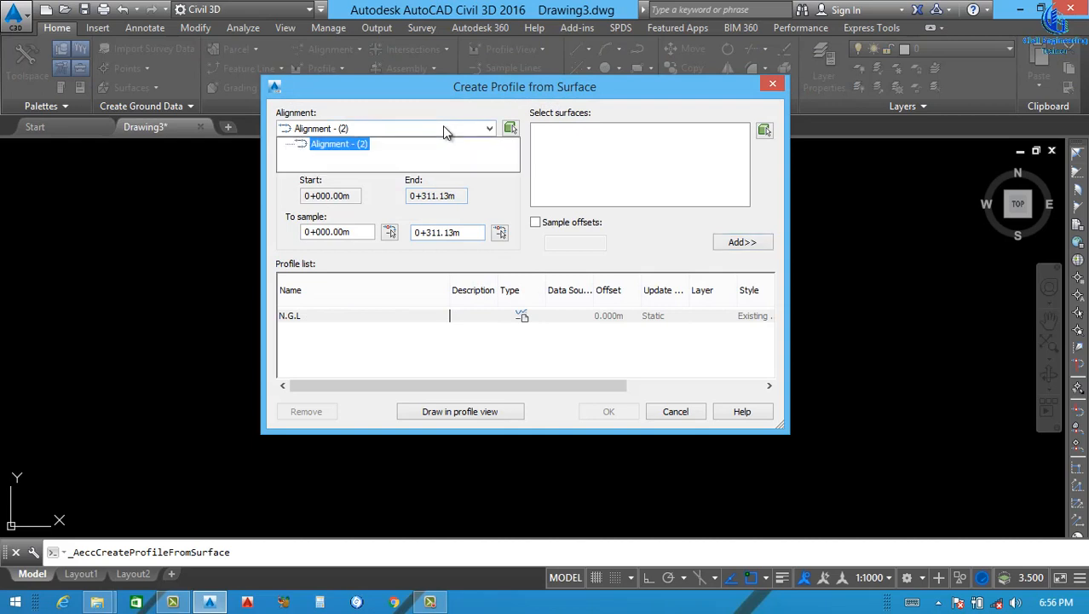
left_click(443, 125)
left_click(744, 243)
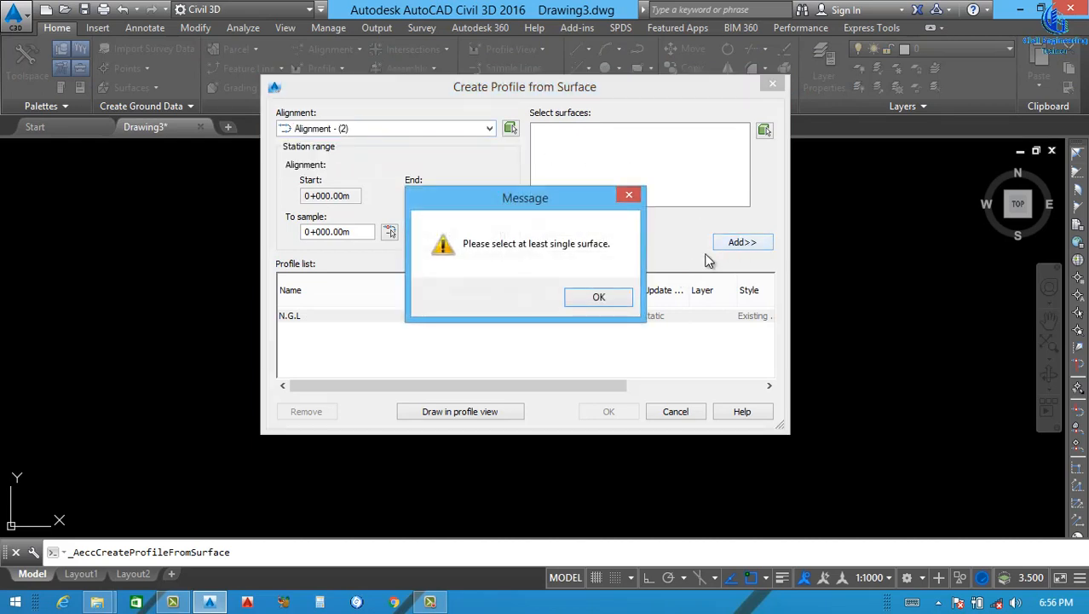
left_click(598, 297)
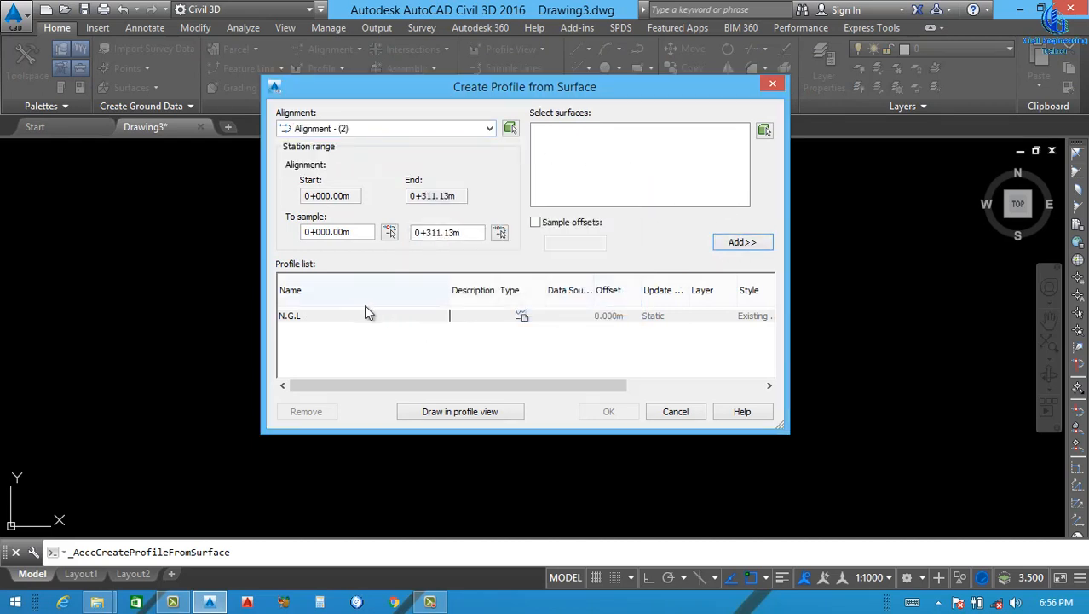
left_click(449, 412)
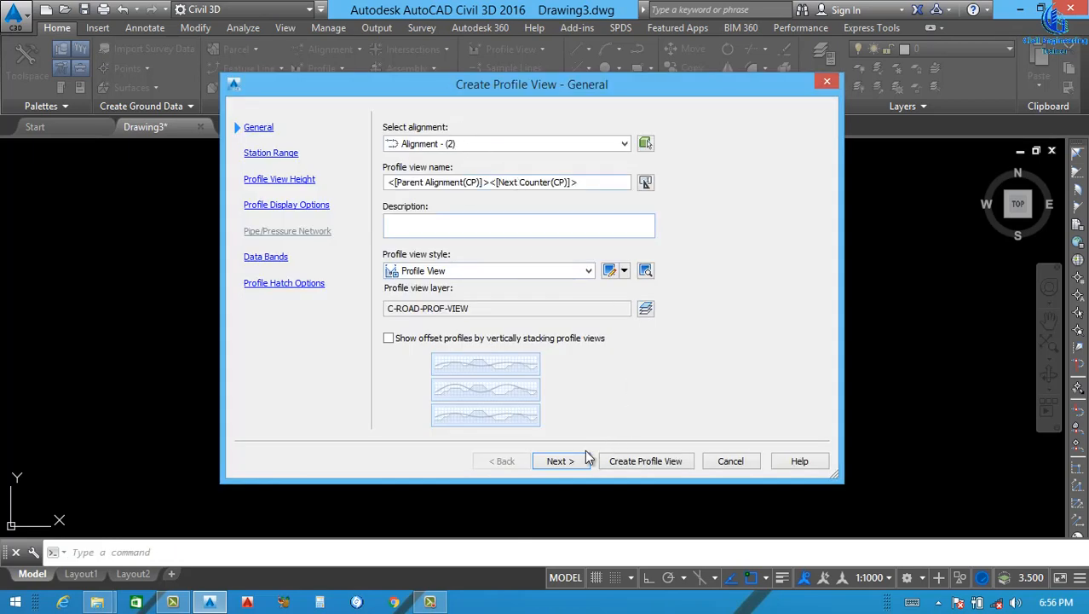
- Create the profile view with the EG-FG Elevations and Stations band set and place its origin above the alignment's east end
left_click(561, 461)
left_click(560, 461)
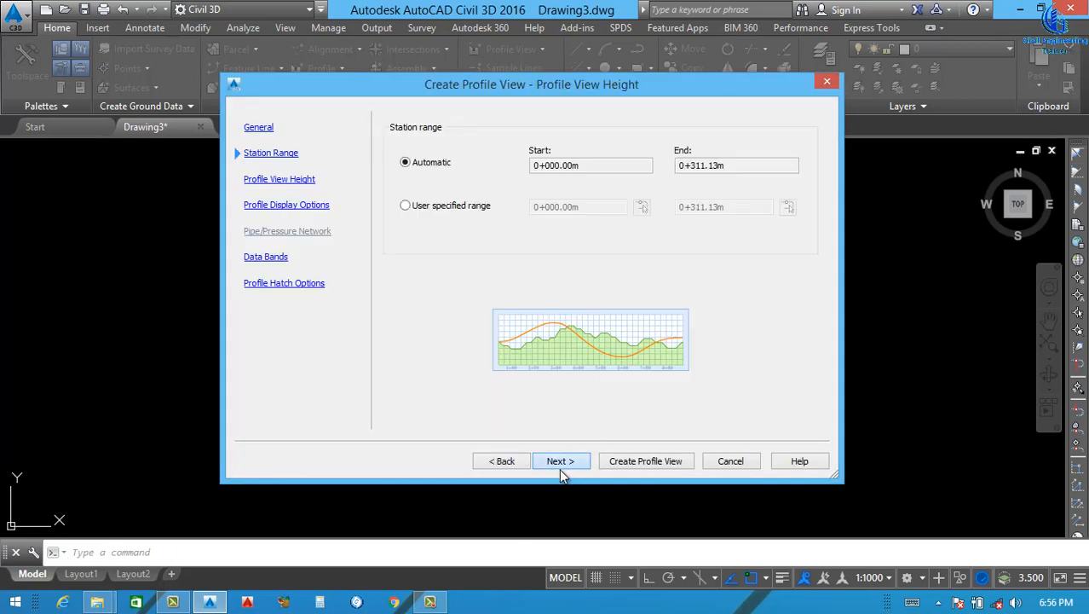
left_click(561, 460)
left_click(561, 460)
left_click(560, 461)
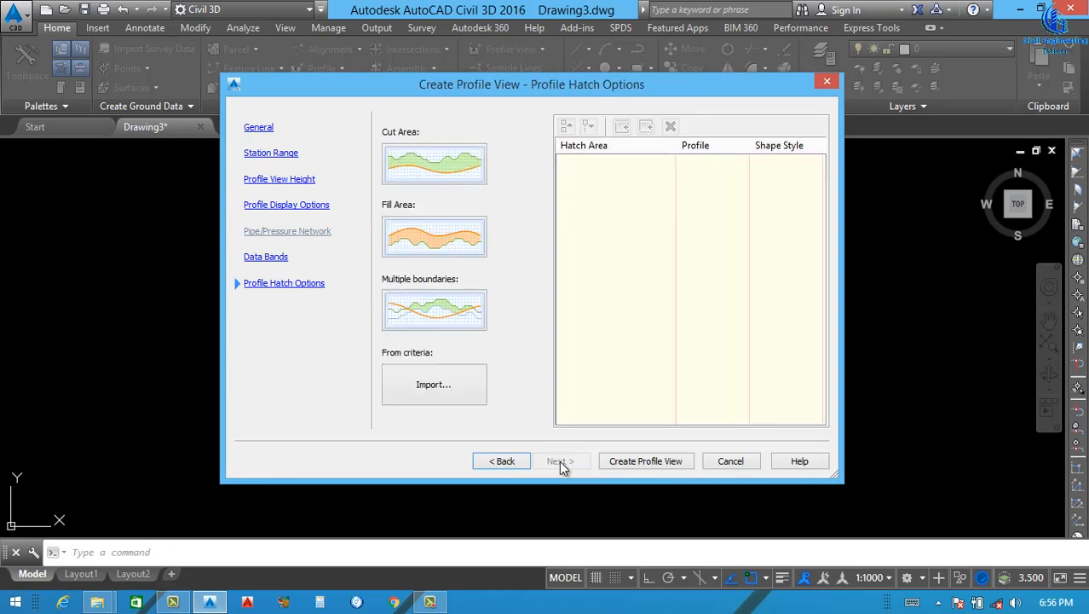
left_click(508, 461)
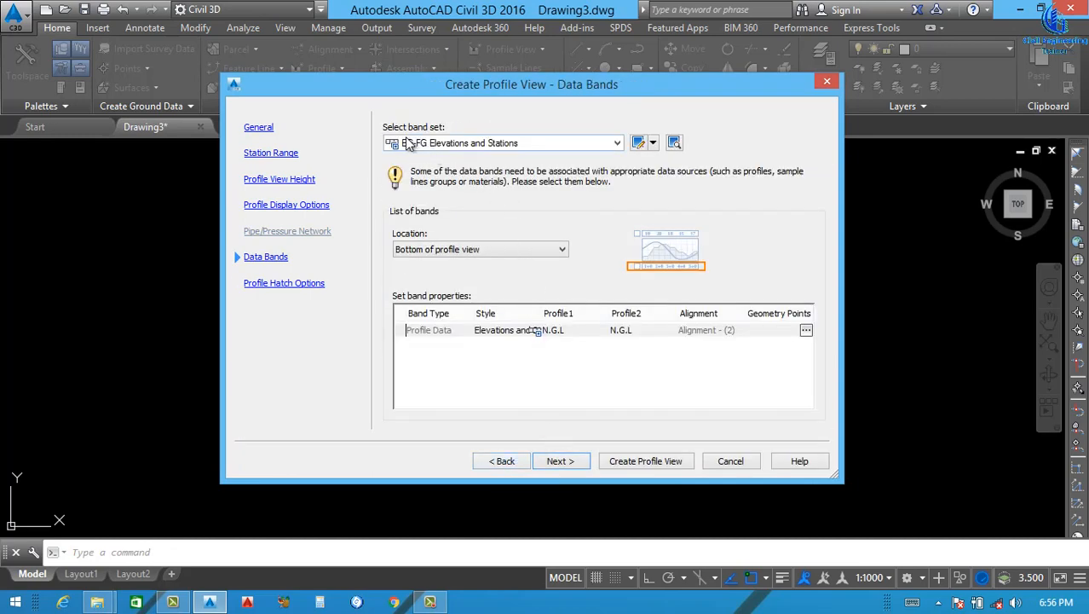
left_click(574, 462)
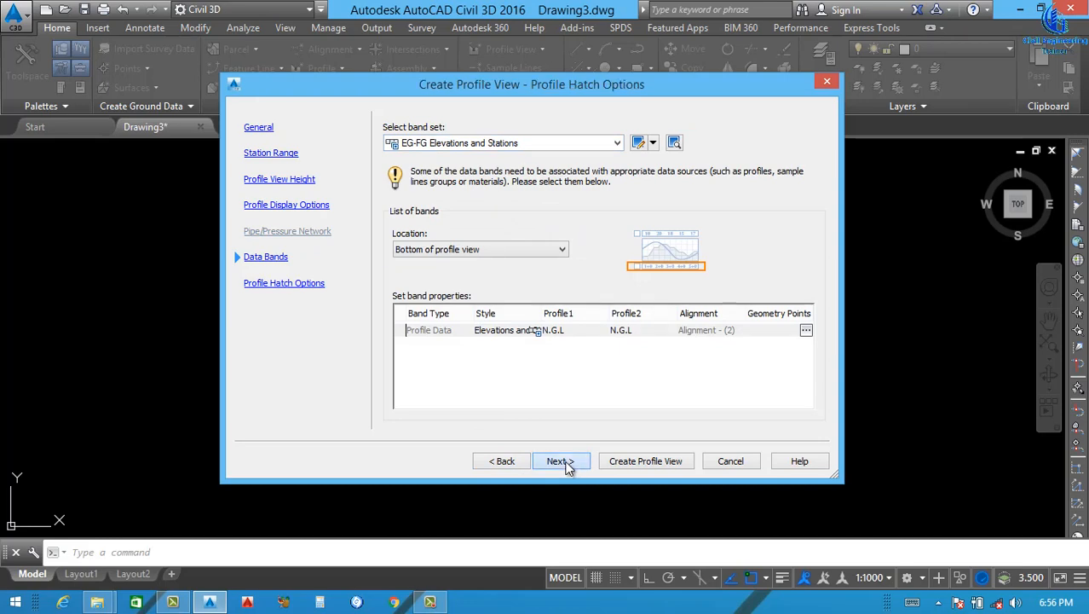
left_click(636, 460)
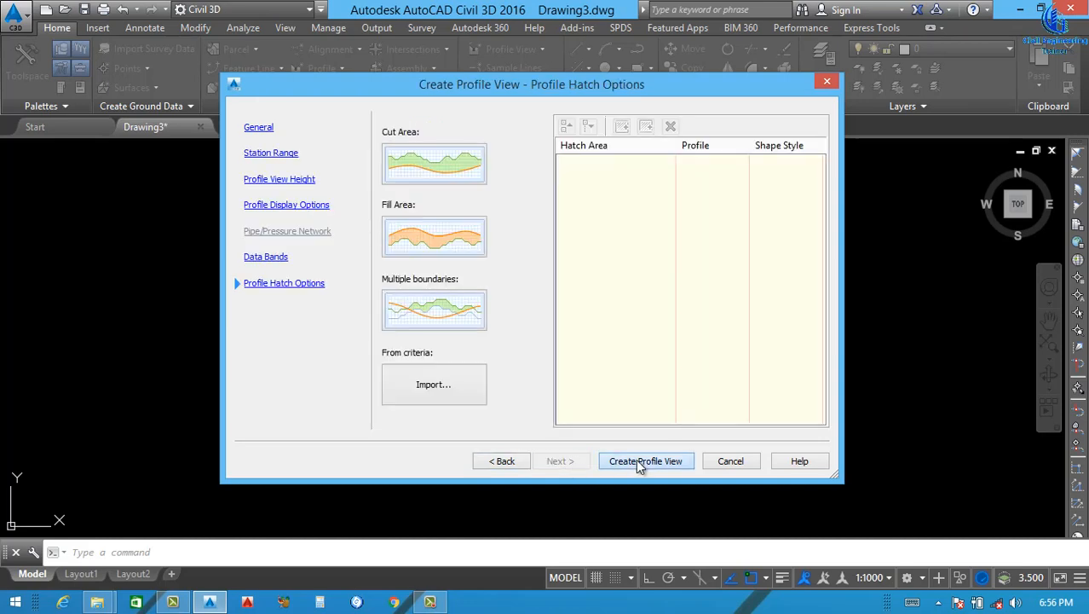
scroll(502, 295, "down", 4)
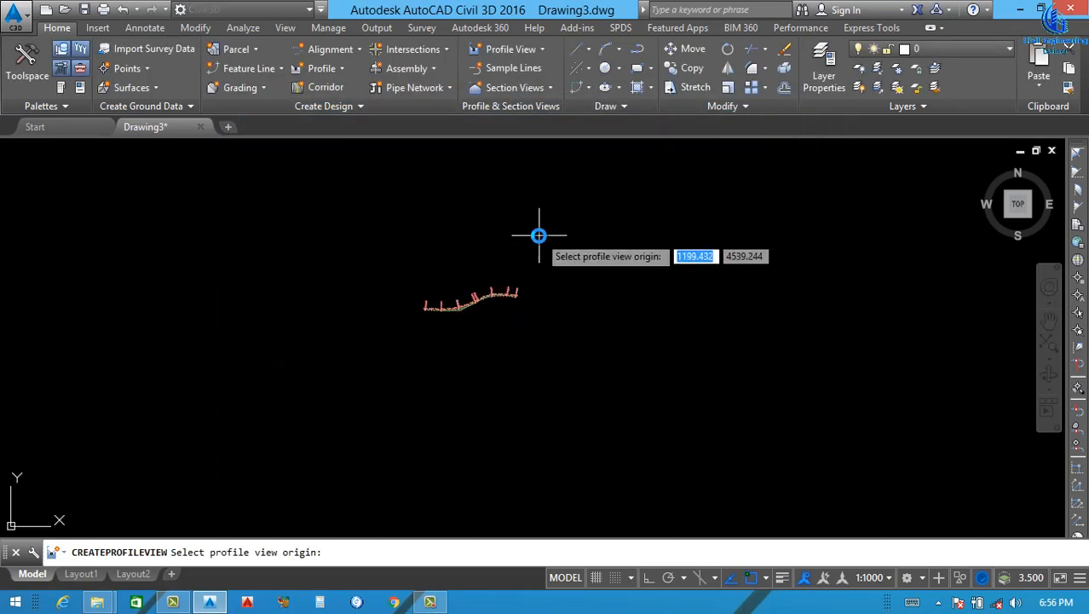
scroll(540, 235, "up", 6)
left_click(502, 301)
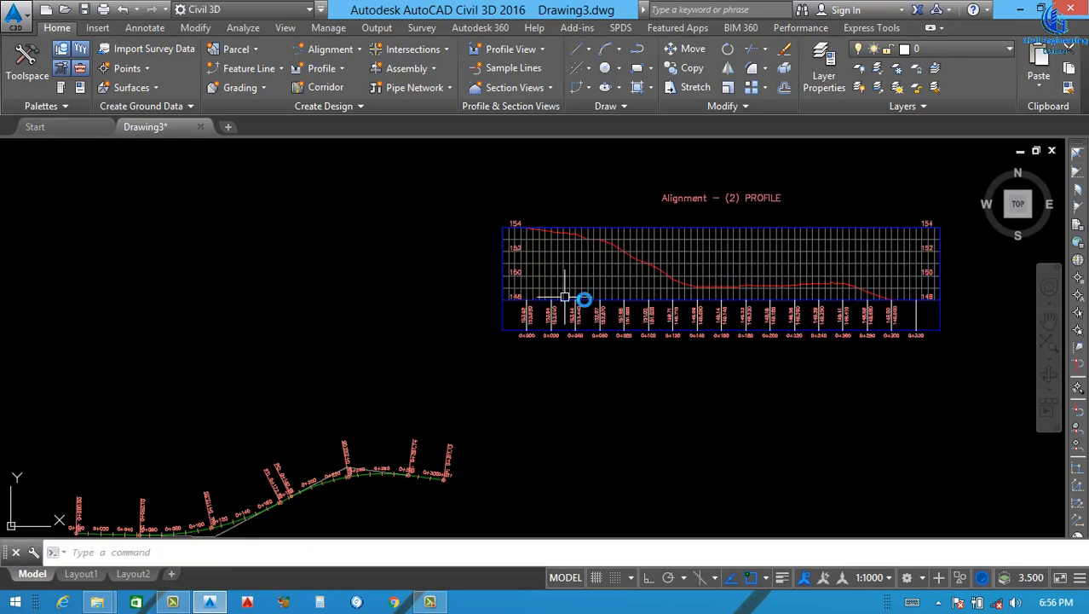
- Edit the profile view's style to clip both the vertical and horizontal grids, with the vertical grid clipped to the highest profile
scroll(539, 309, "down", 3)
scroll(596, 290, "down", 2)
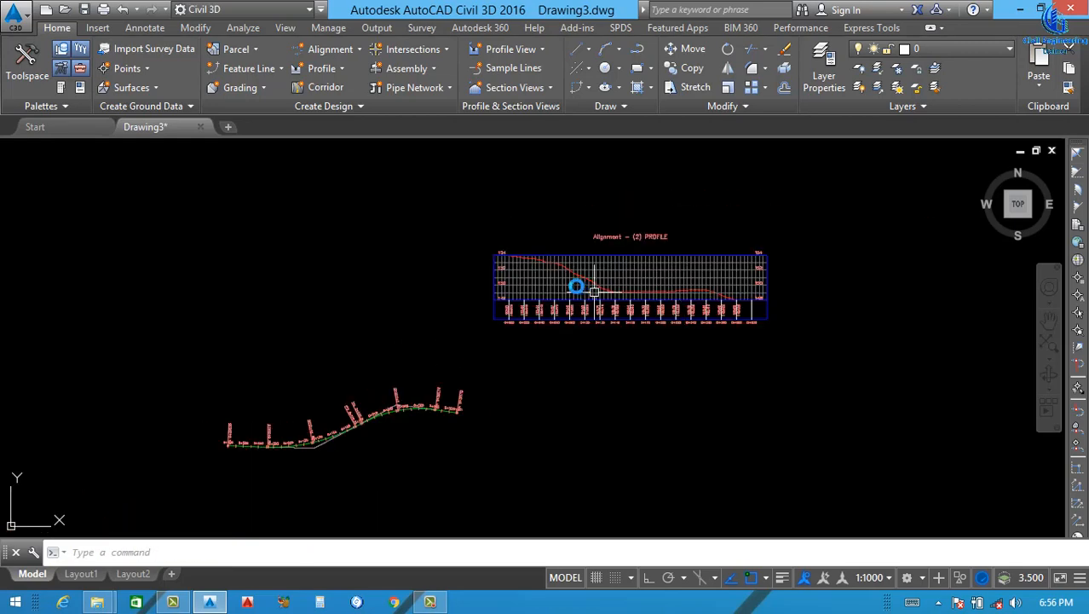
scroll(564, 280, "up", 5)
scroll(639, 269, "down", 4)
scroll(644, 270, "up", 2)
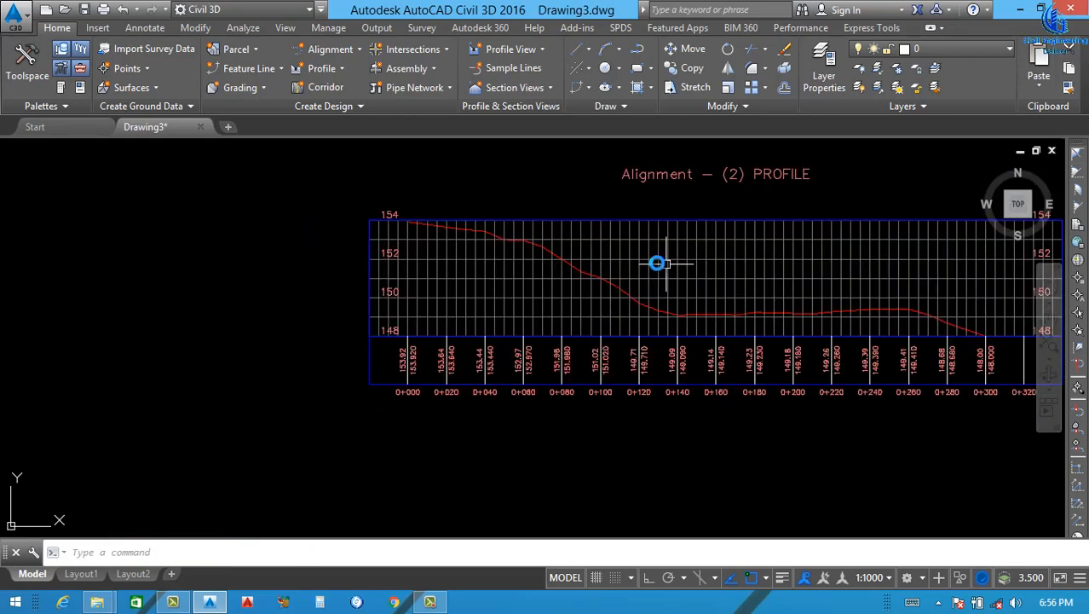
left_click(564, 292)
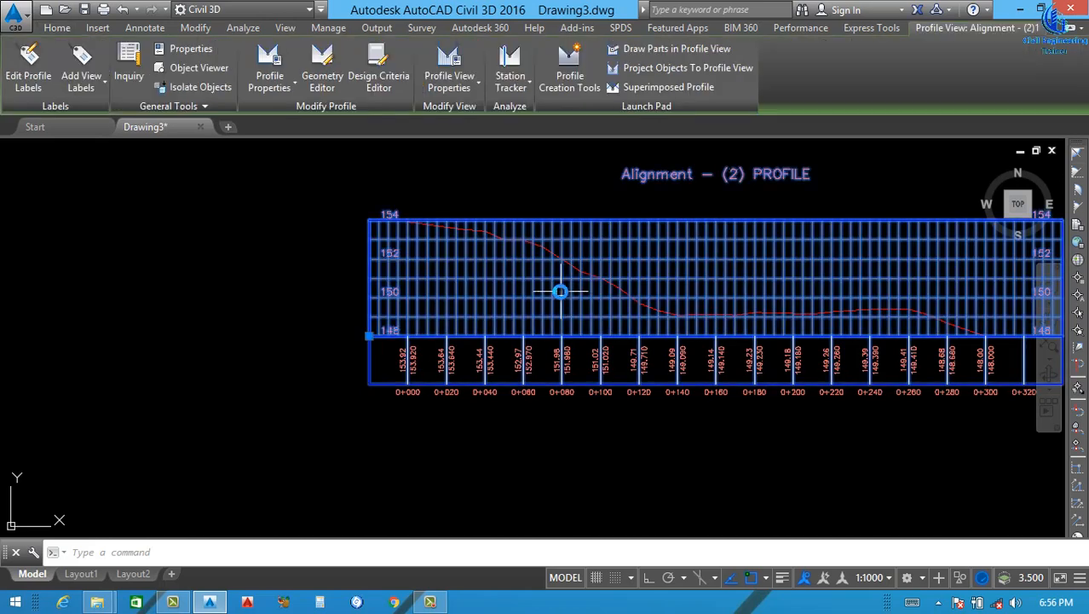
right_click(562, 294)
left_click(647, 467)
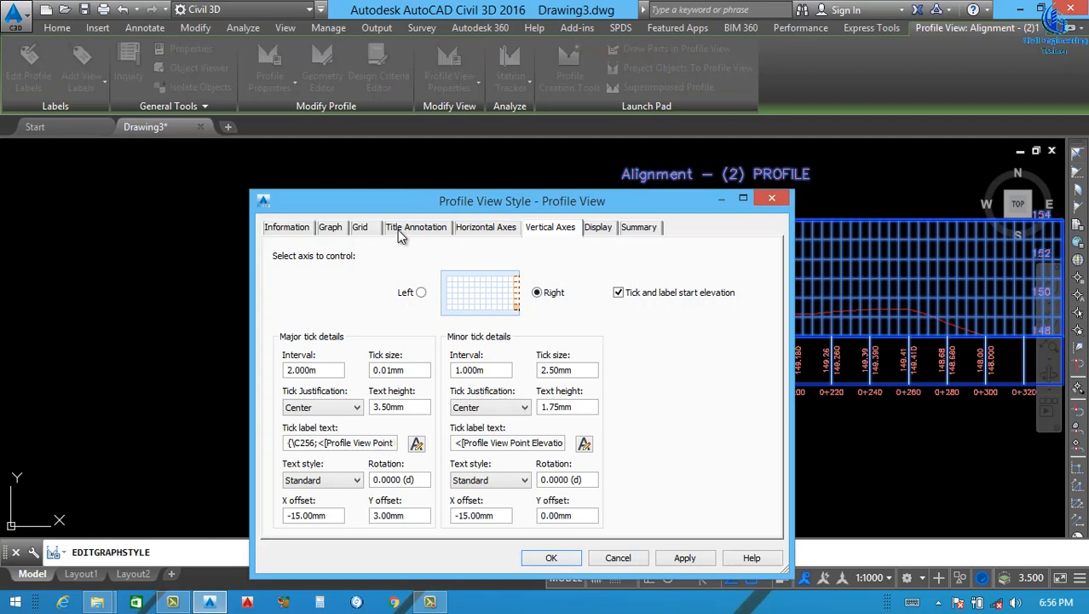
left_click(360, 229)
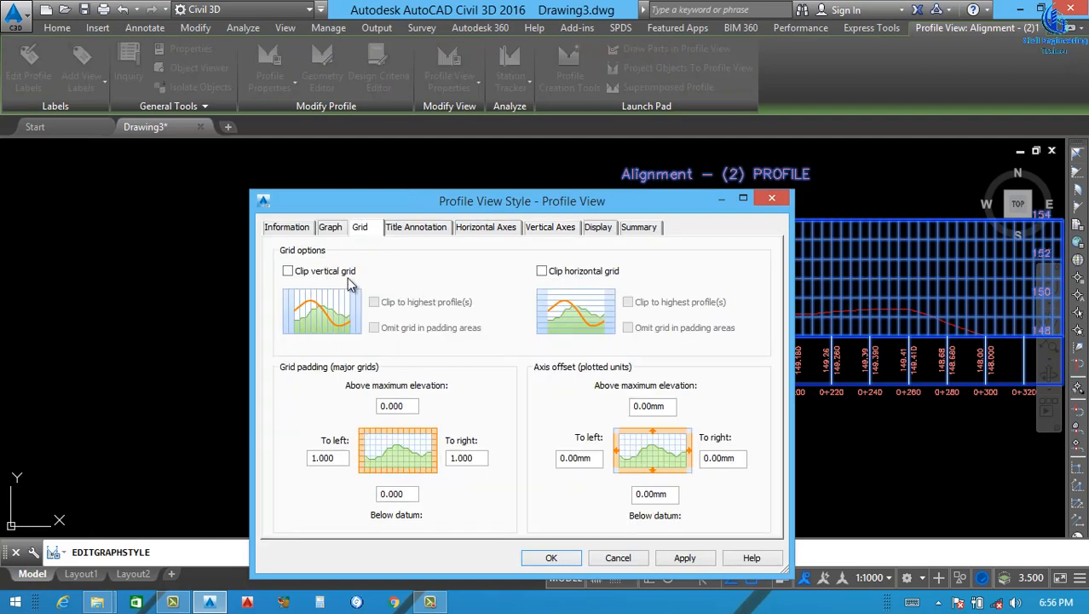
left_click(346, 272)
left_click(574, 273)
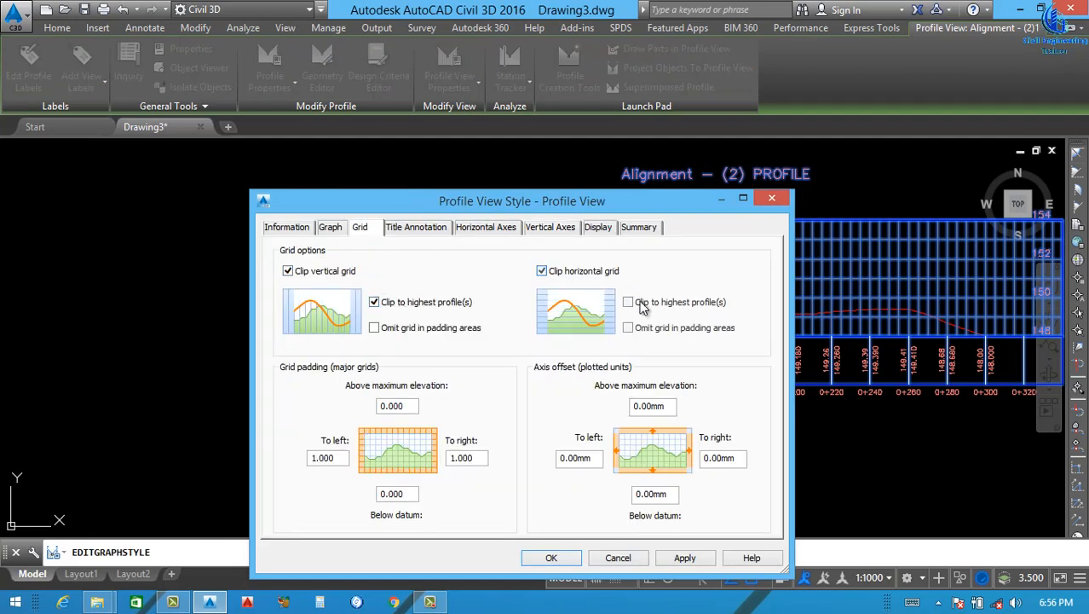
- Change the left vertical axis's major label X offset in the style, and set the right axis's major X offset to 1 mm
left_click(576, 230)
left_click(421, 292)
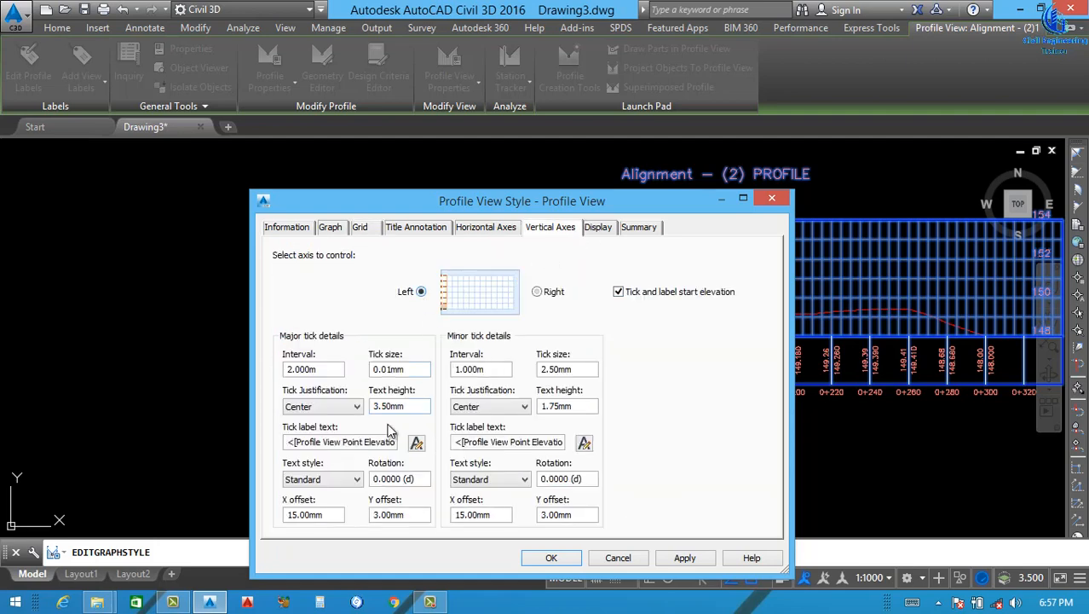
left_click_drag(320, 514, 259, 533)
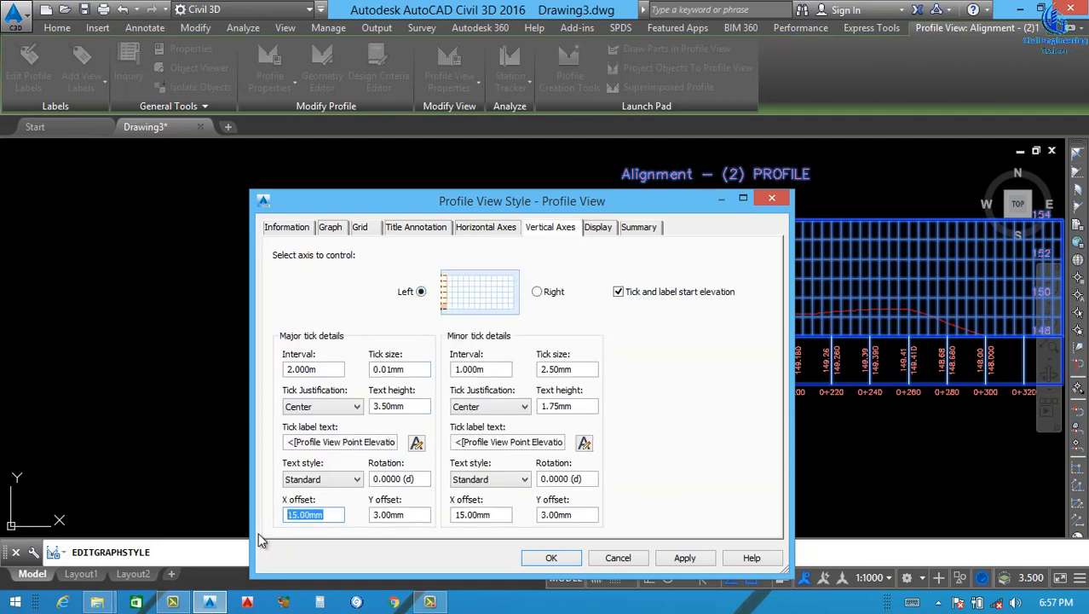
left_click(537, 291)
left_click_drag(332, 514, 213, 554)
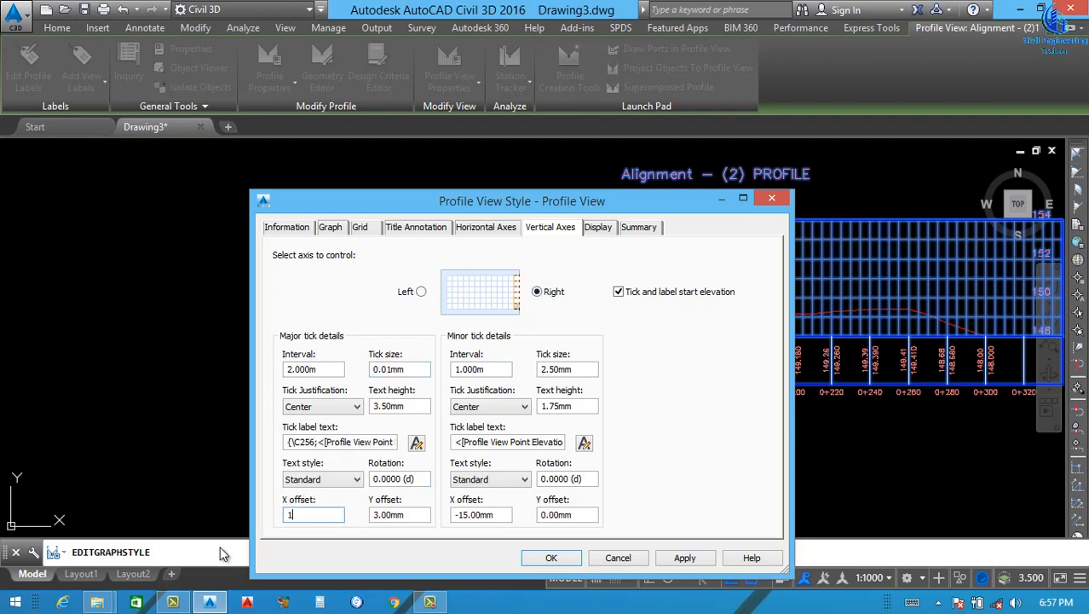
left_click(682, 558)
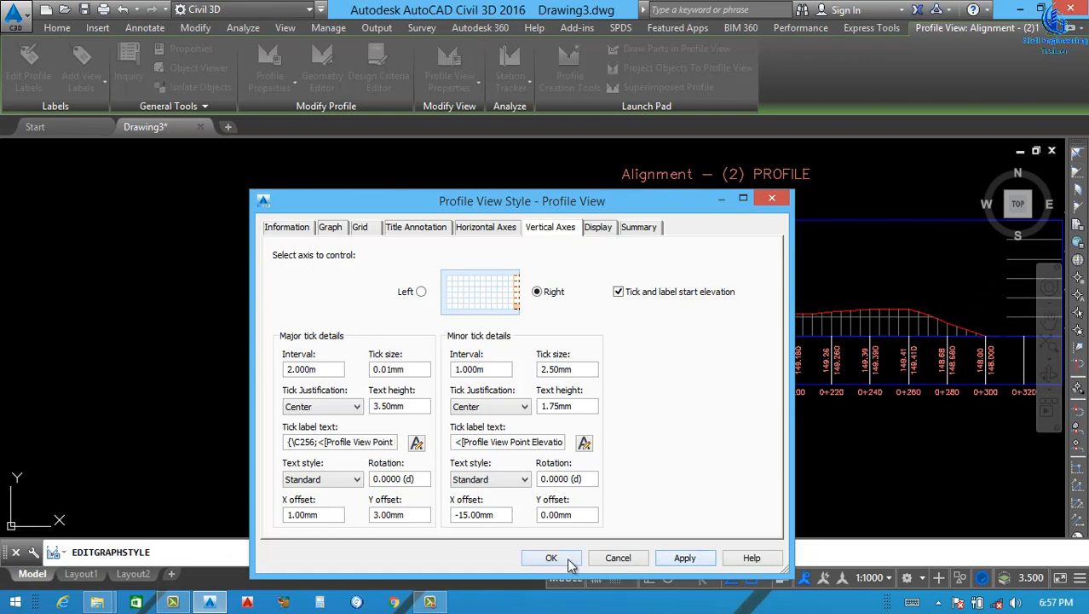
left_click(563, 558)
key("Escape")
scroll(518, 369, "down", 2)
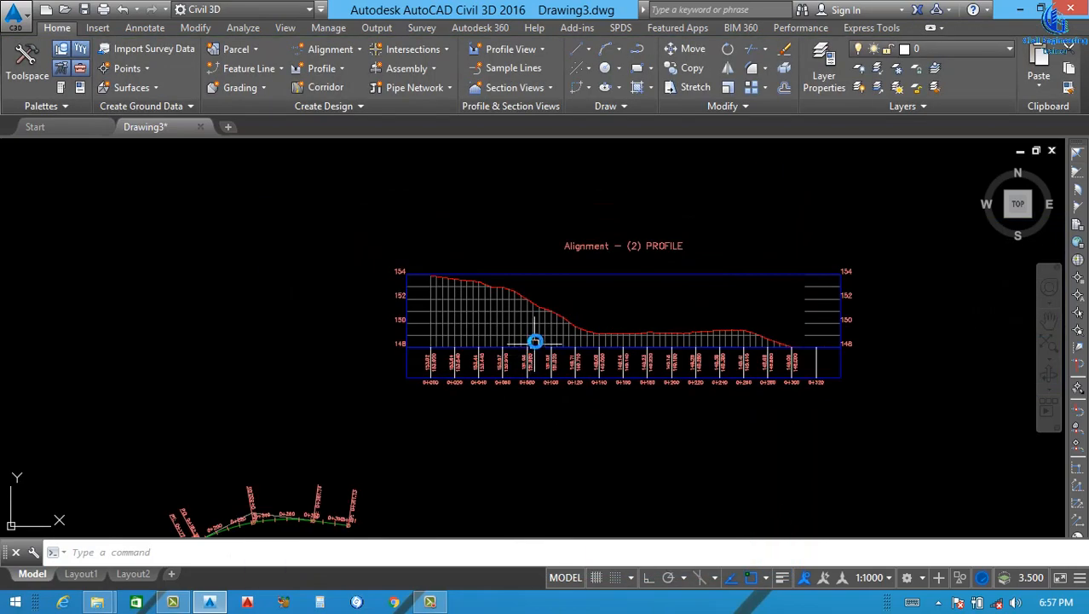
- Give the Alignment - (2) profile view a user specified height, from 146 m minimum to 156 m maximum elevation
scroll(535, 341, "up", 4)
left_click(469, 310)
right_click(468, 309)
left_click(545, 469)
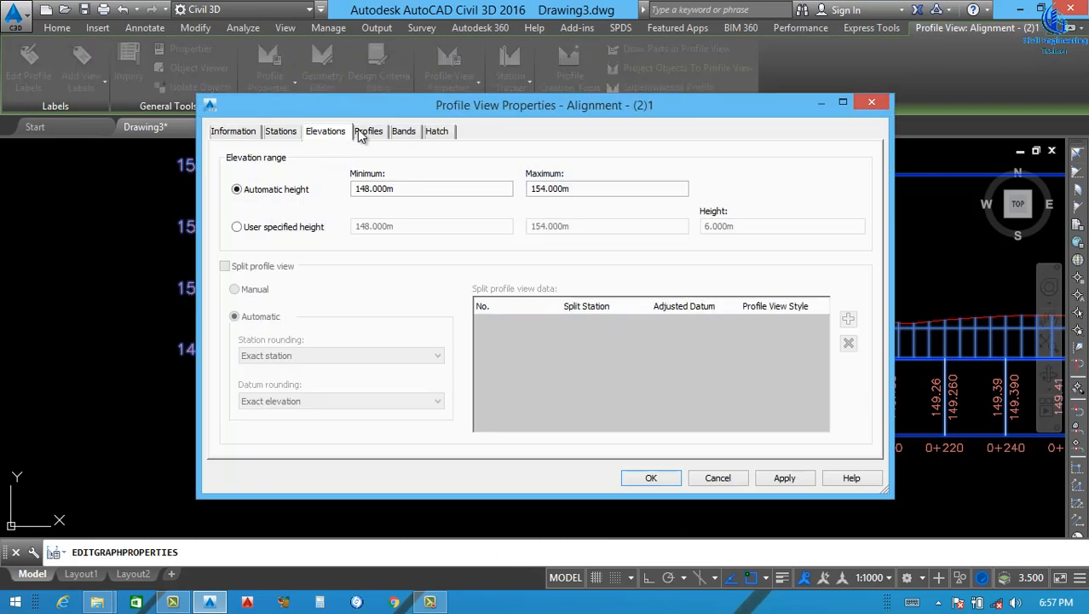
left_click(294, 232)
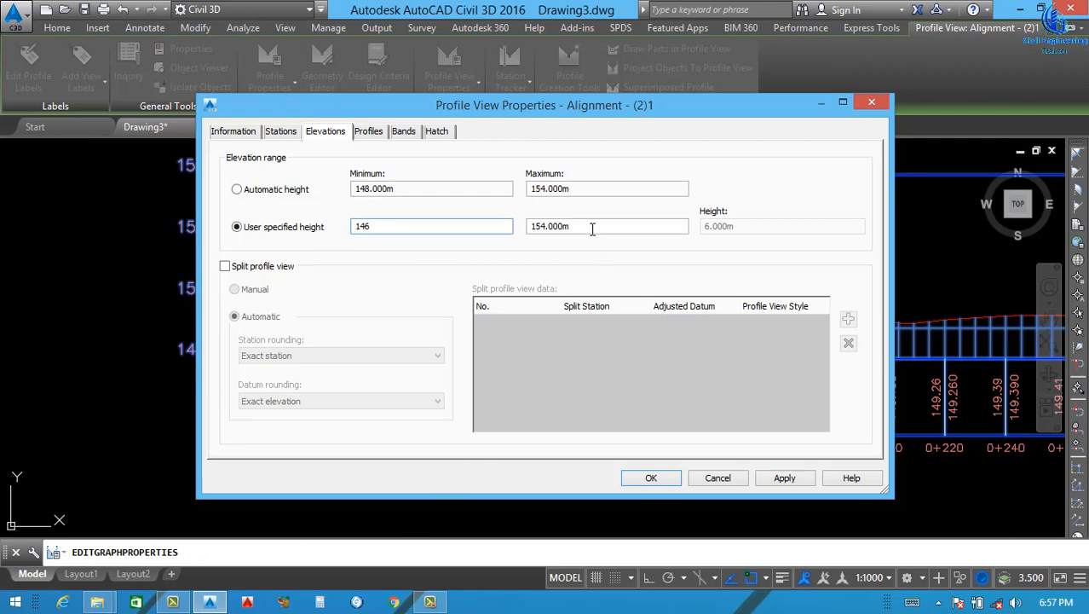
type("146")
key("Tab")
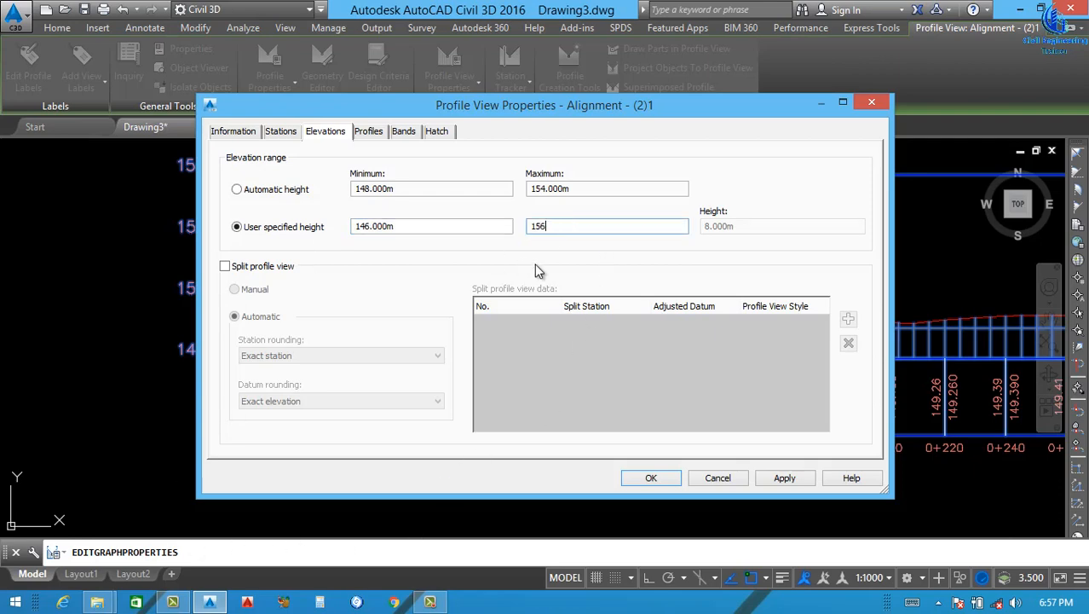
type("156")
left_click(784, 478)
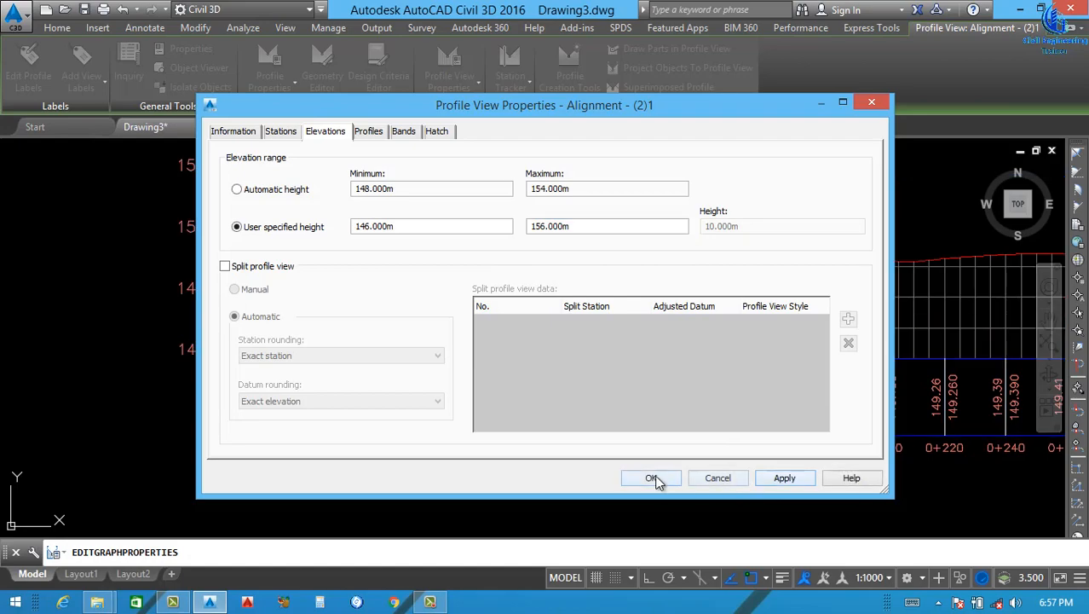
left_click(651, 478)
key("Escape")
- Examine the ground line, grid and elevation labels in the profile view, and compare it with the alignment in plan
scroll(467, 328, "down", 4)
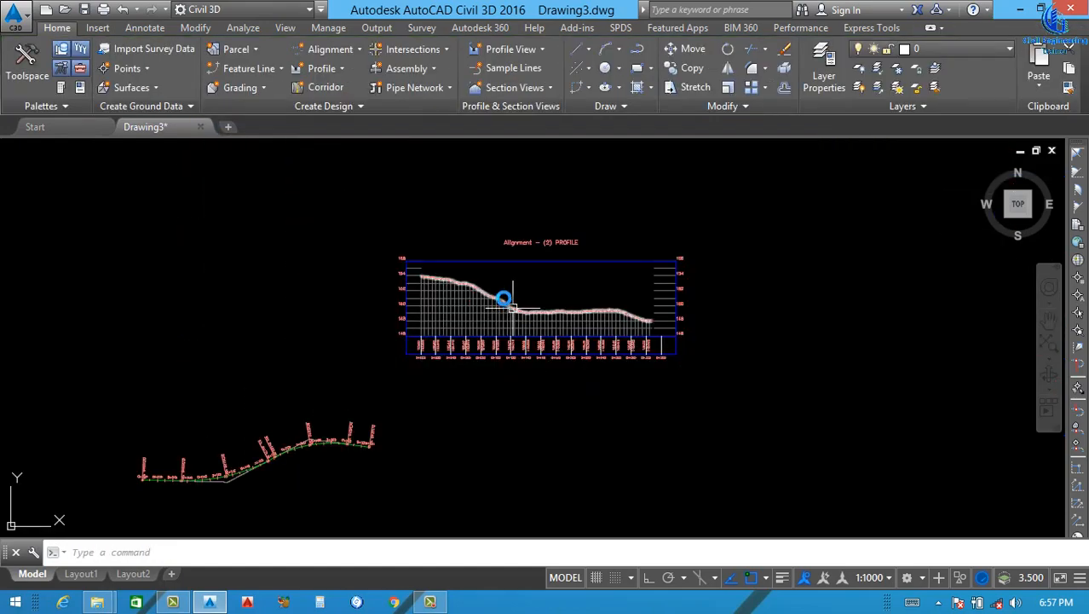
scroll(515, 294, "up", 2)
scroll(499, 294, "down", 2)
scroll(462, 285, "up", 4)
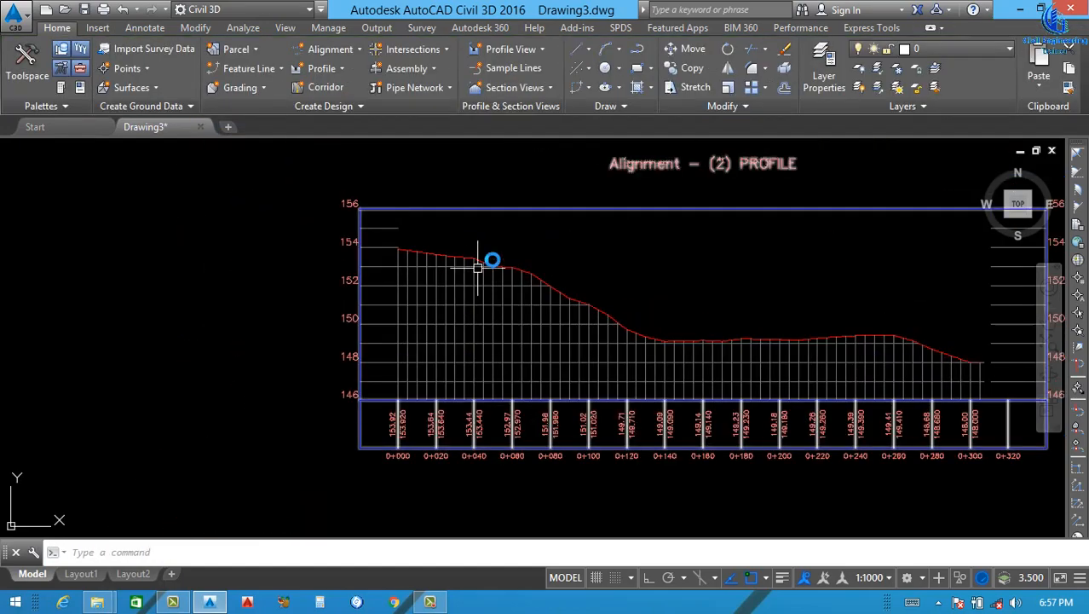
scroll(589, 296, "down", 2)
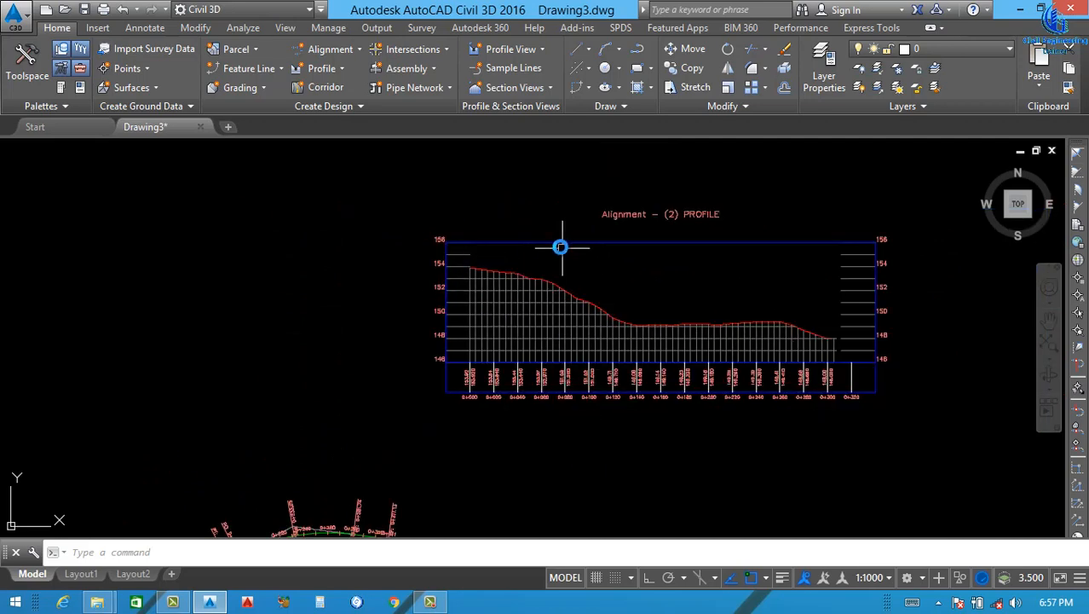
scroll(460, 247, "down", 3)
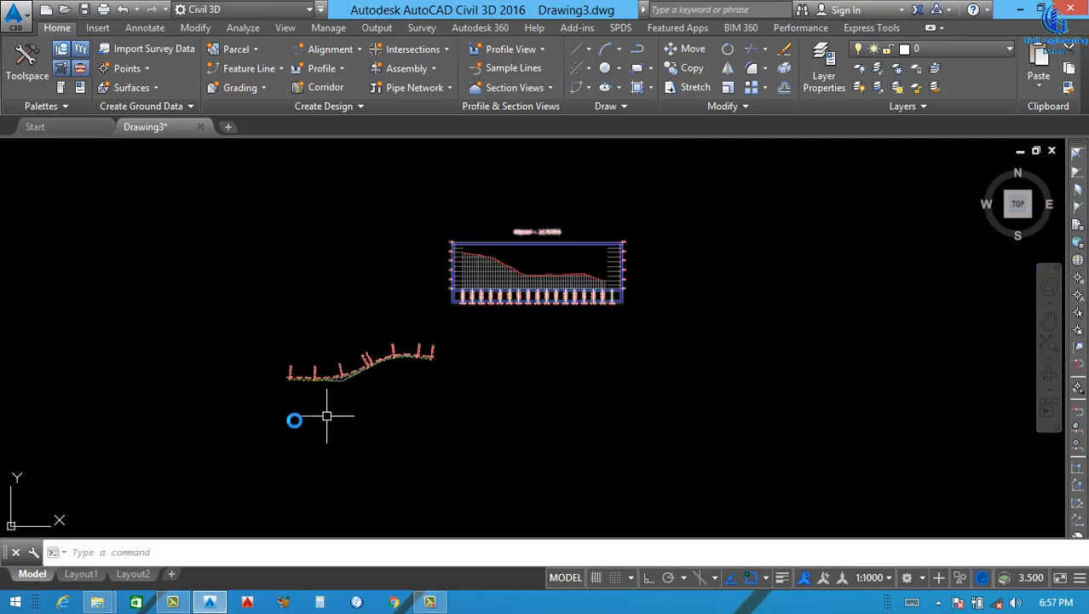
scroll(237, 372, "up", 2)
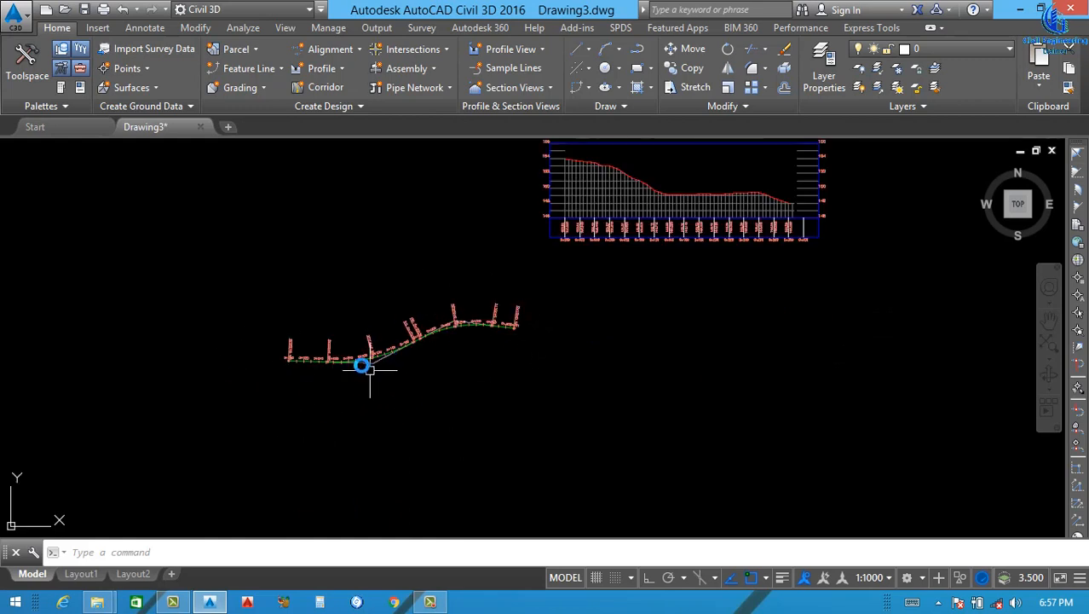
scroll(514, 317, "down", 2)
scroll(584, 243, "up", 5)
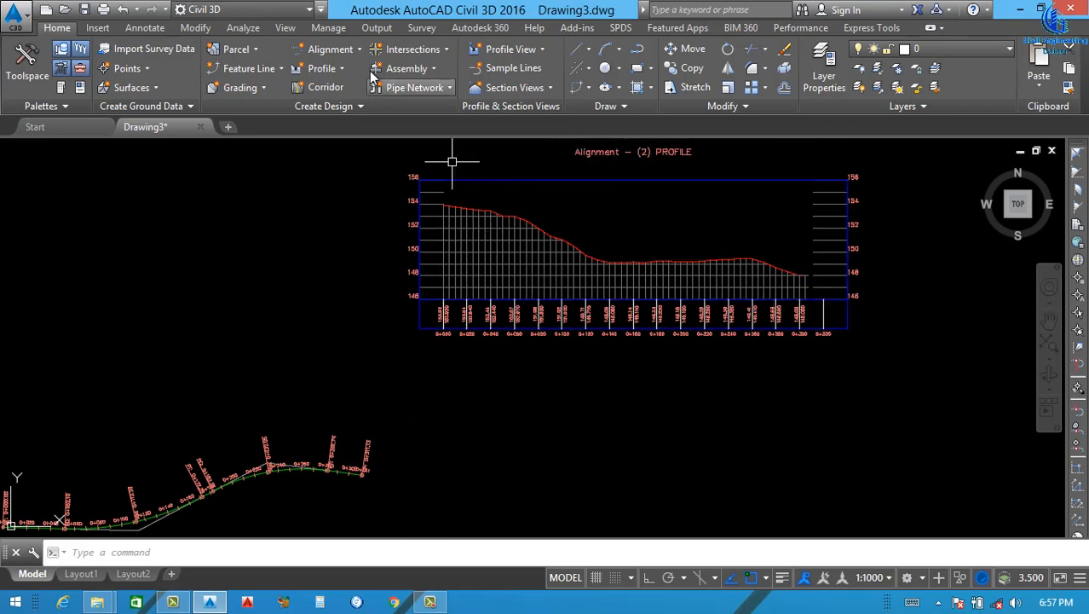
- Start a best fit profile for the Alignment - (2) profile view, using the N.G.L surface profile as input data
left_click(340, 68)
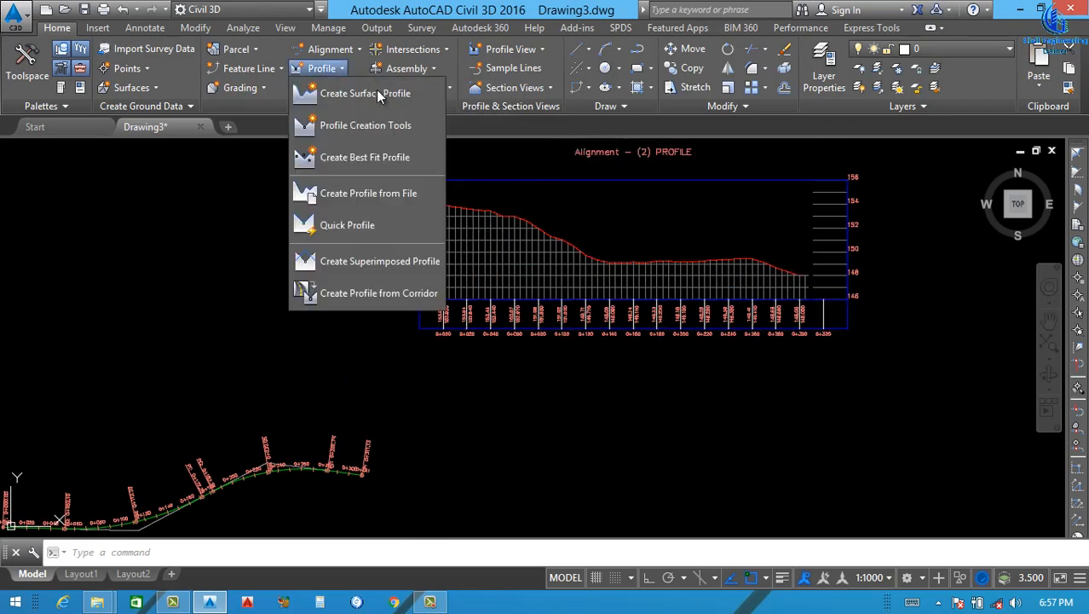
left_click(369, 159)
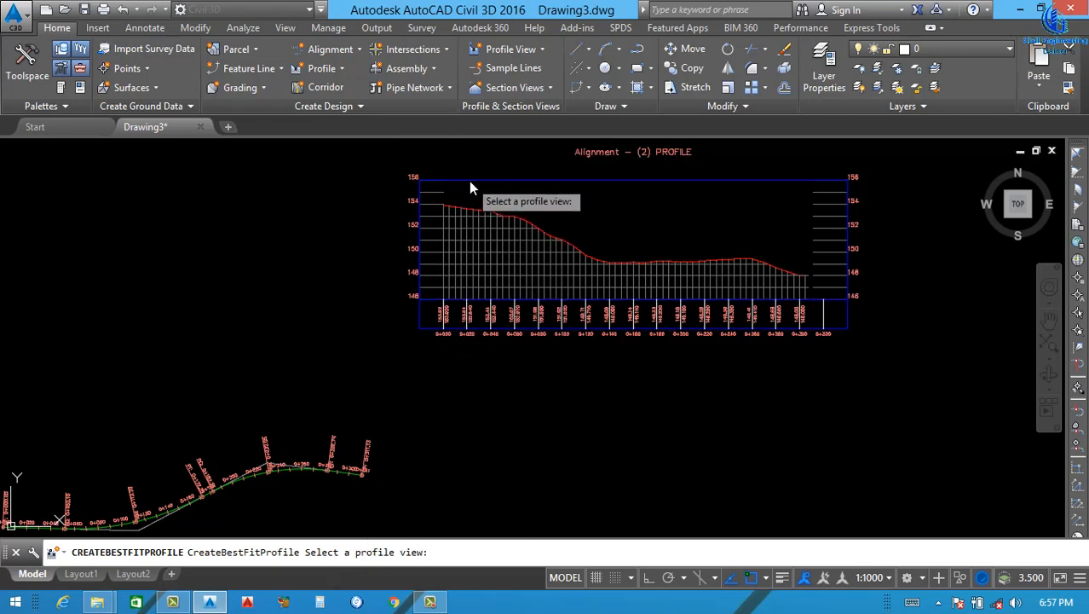
left_click(470, 187)
left_click_drag(544, 101, 207, 22)
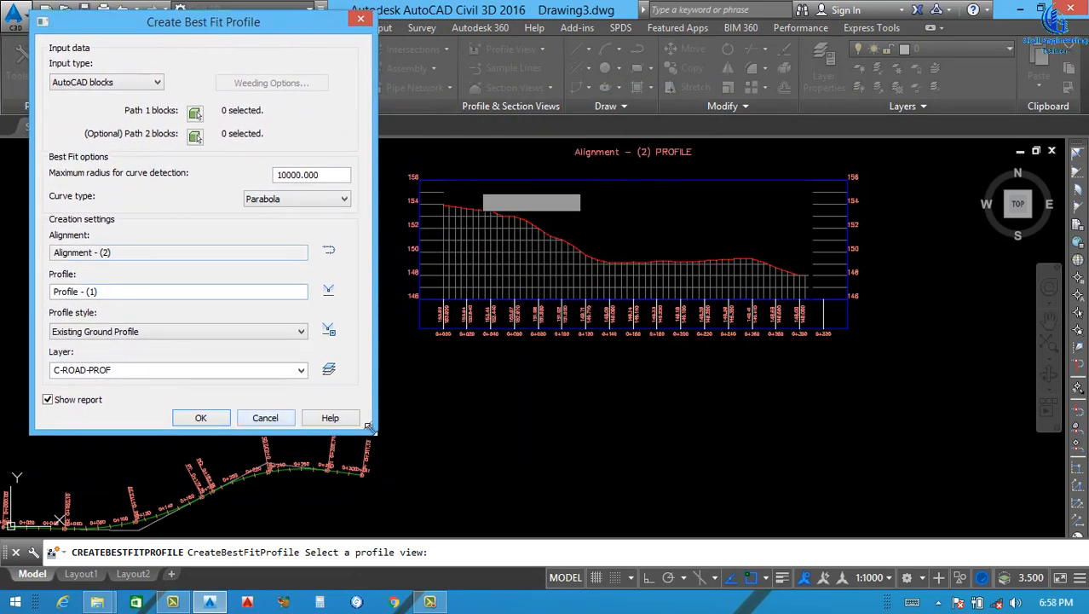
left_click_drag(368, 431, 378, 431)
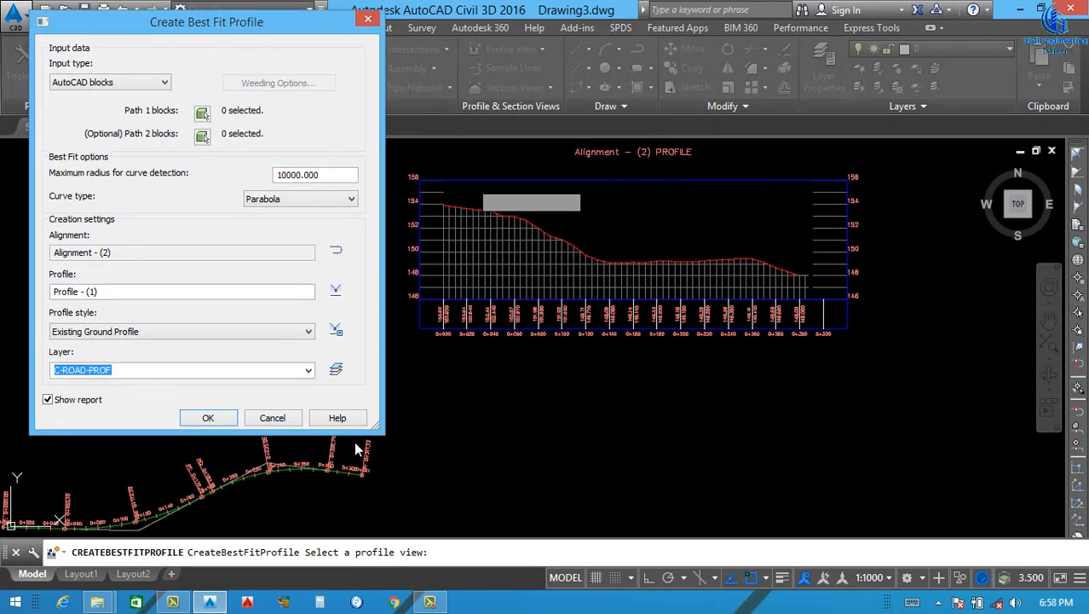
left_click(126, 81)
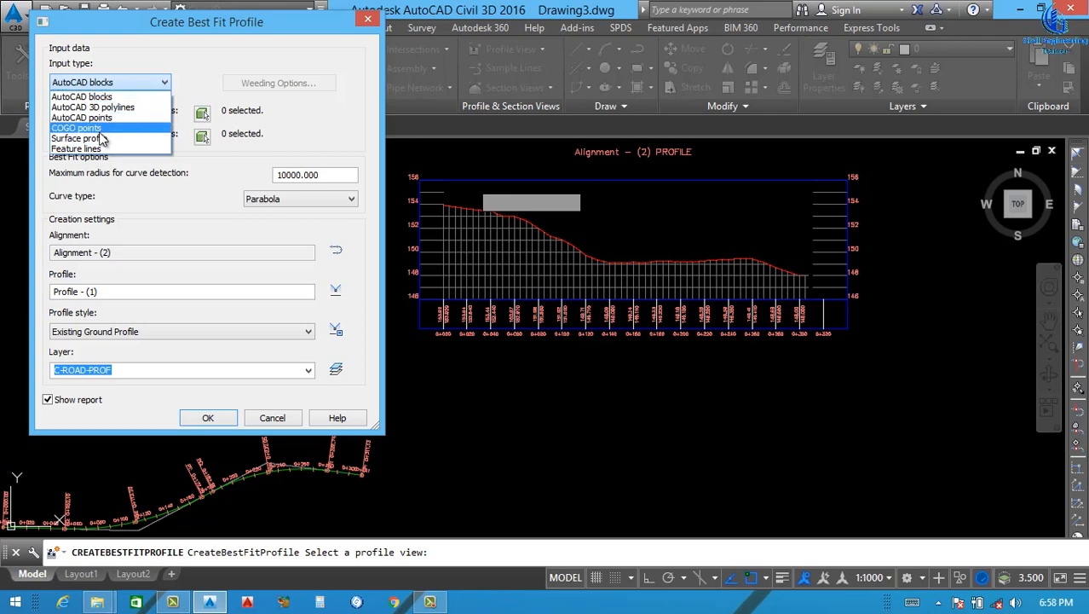
left_click(98, 138)
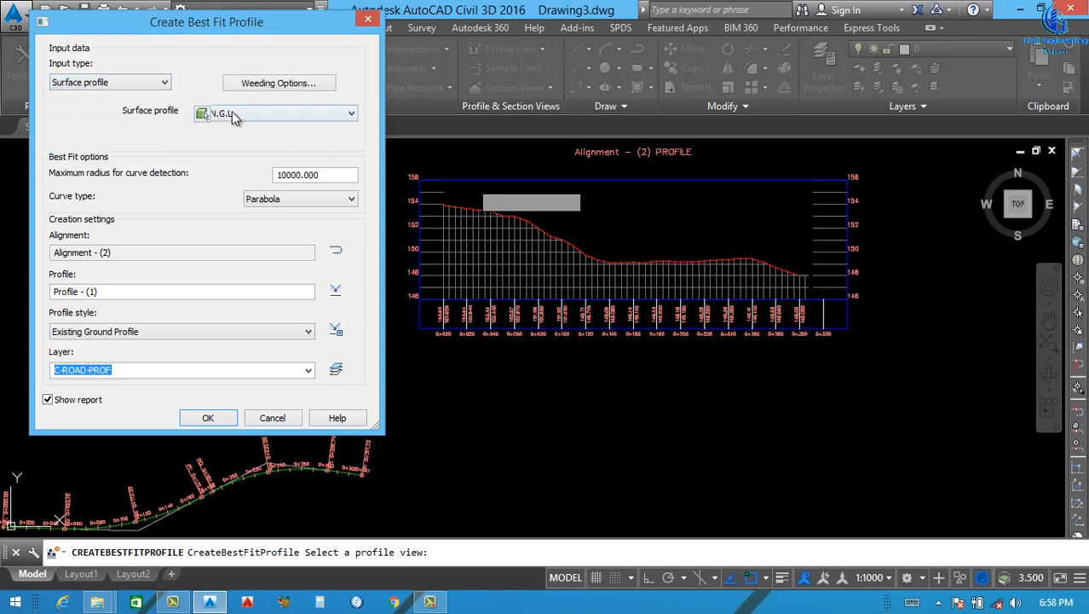
left_click(235, 114)
left_click(271, 128)
- Name the best fit profile P.G.L, give it the Design Profile style, create it and dismiss the report
left_click_drag(115, 289, 6, 307)
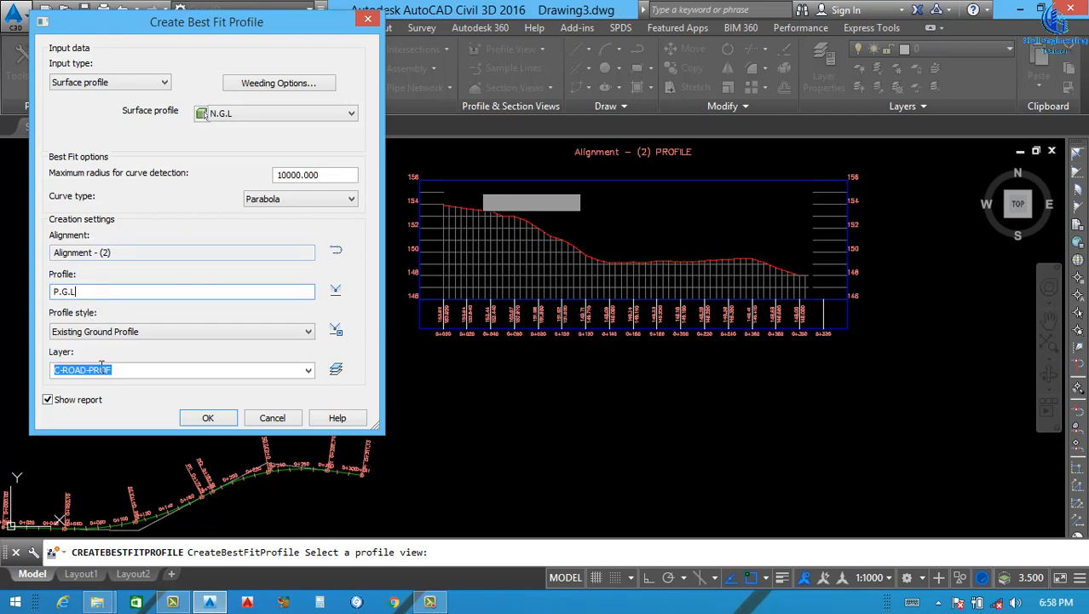
left_click(147, 332)
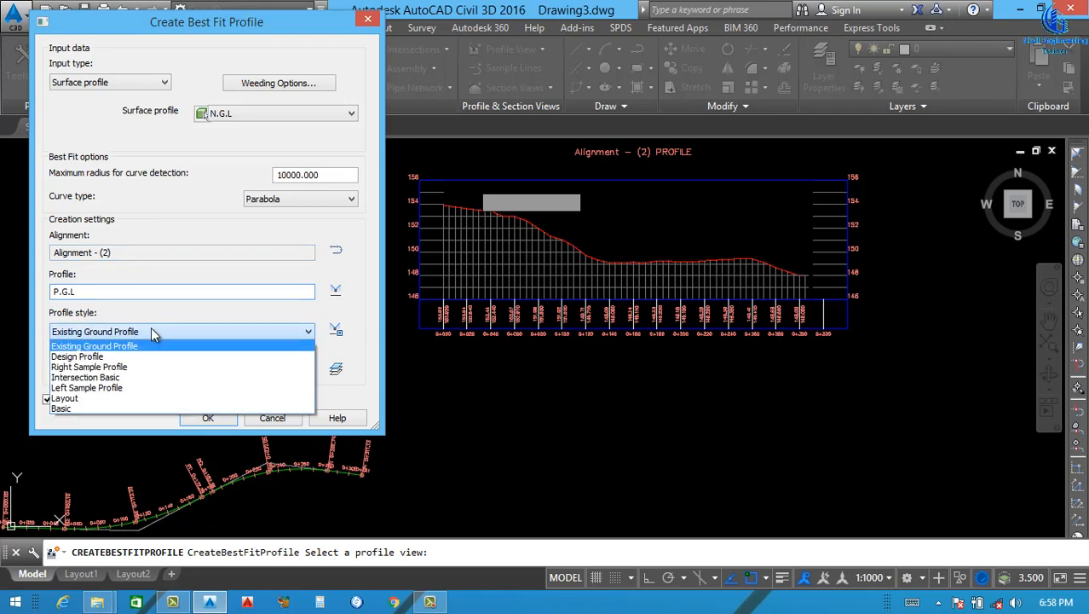
left_click(85, 356)
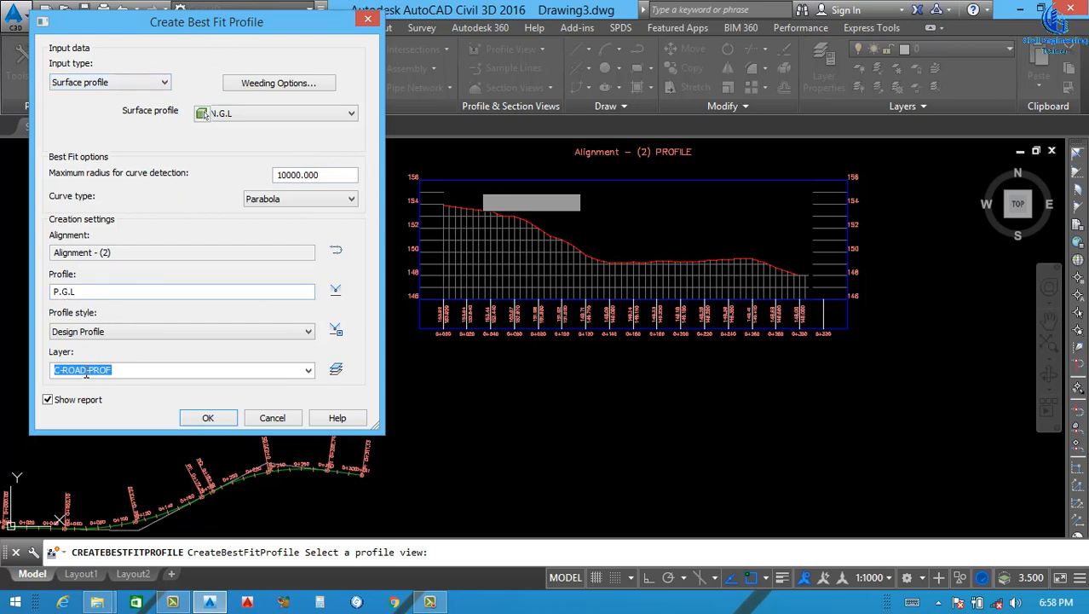
left_click(211, 418)
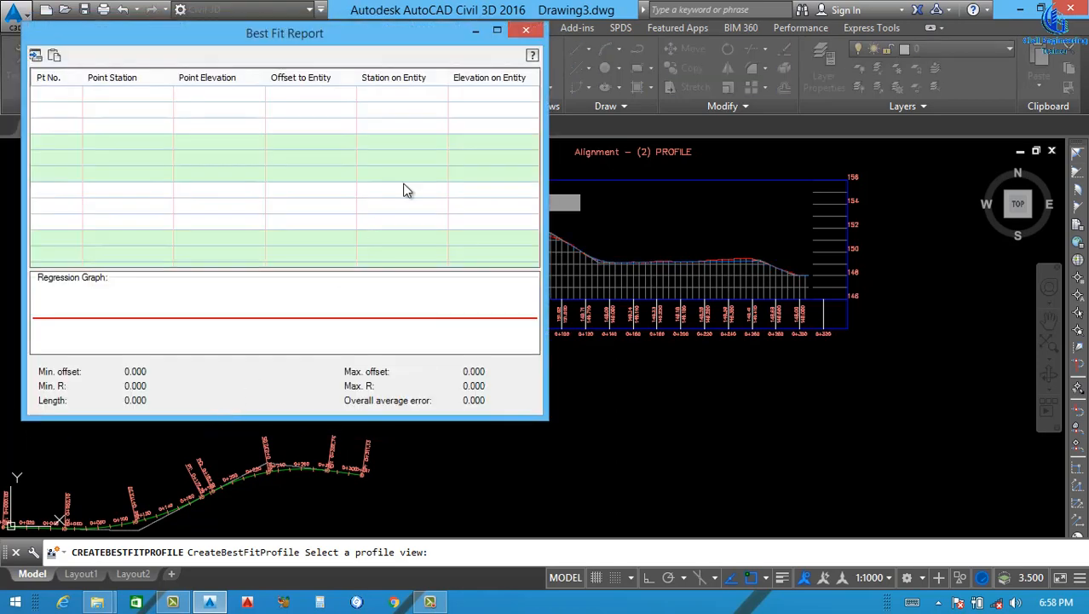
left_click(526, 29)
- Examine how the P.G.L design line, its tangents and curves follow the existing ground line along the profile view
scroll(535, 225, "up", 5)
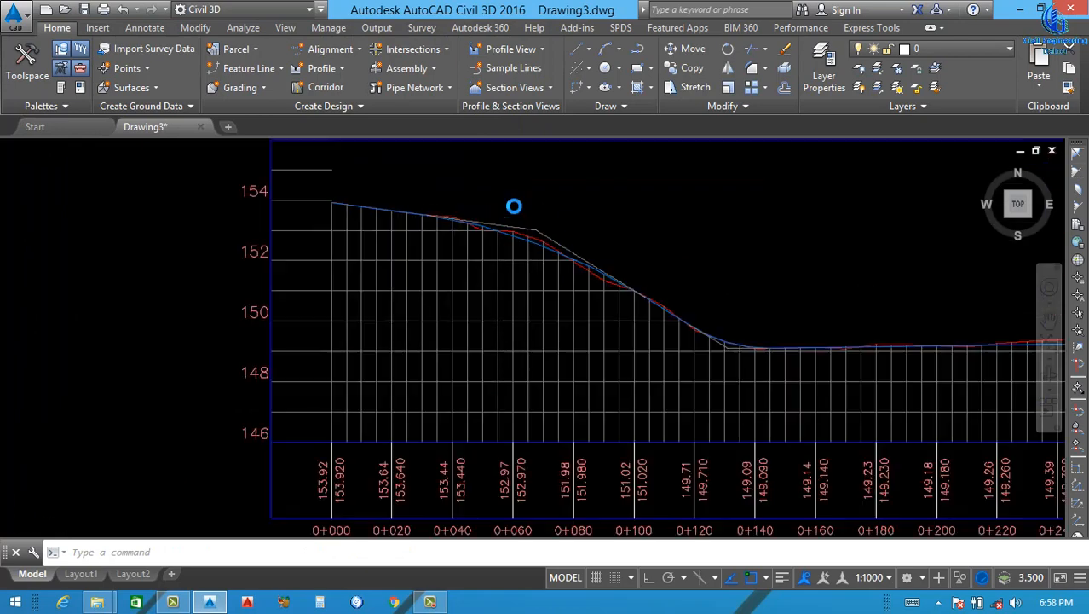
left_click(536, 261)
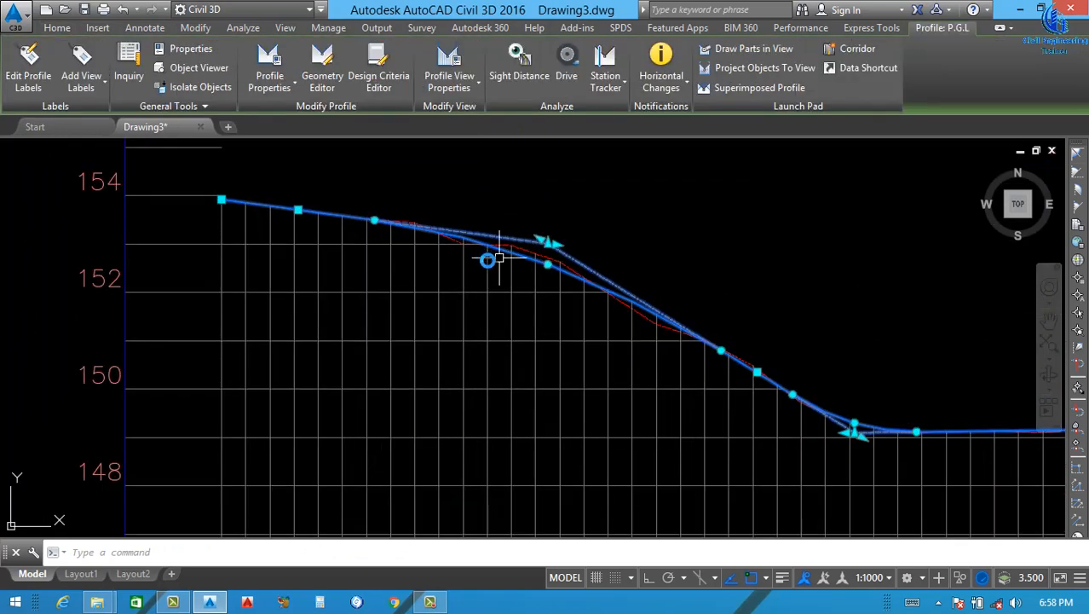
scroll(511, 258, "down", 4)
scroll(843, 343, "up", 8)
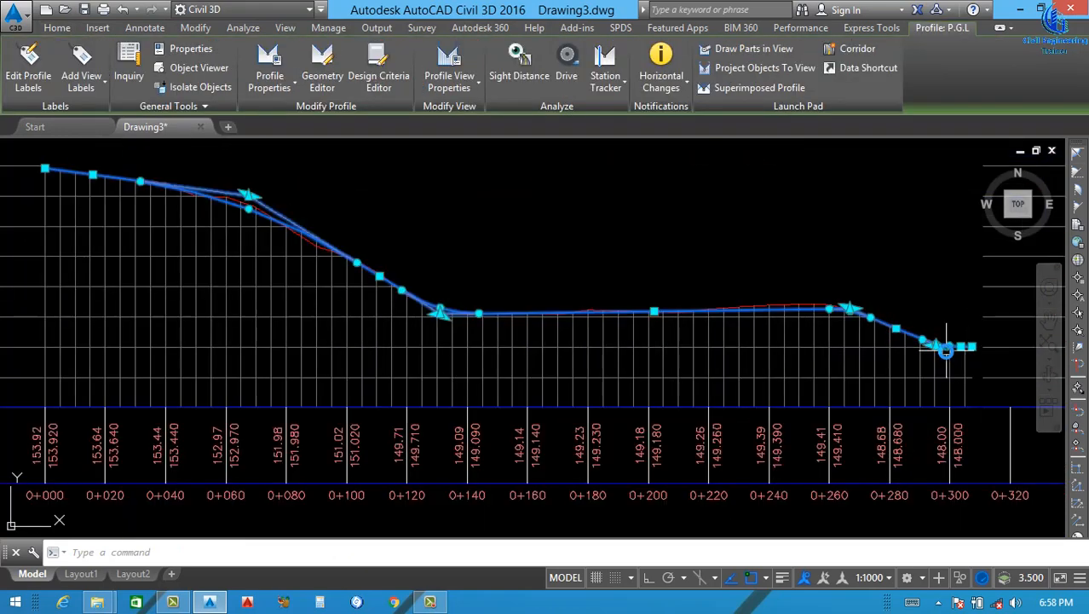
scroll(852, 324, "down", 6)
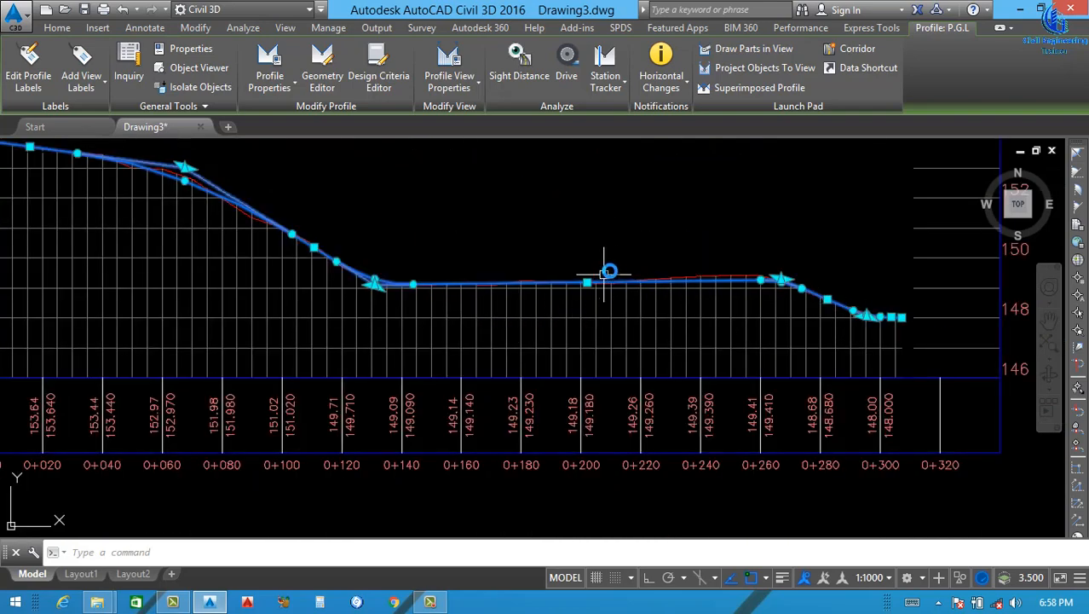
scroll(515, 243, "down", 4)
scroll(426, 238, "up", 2)
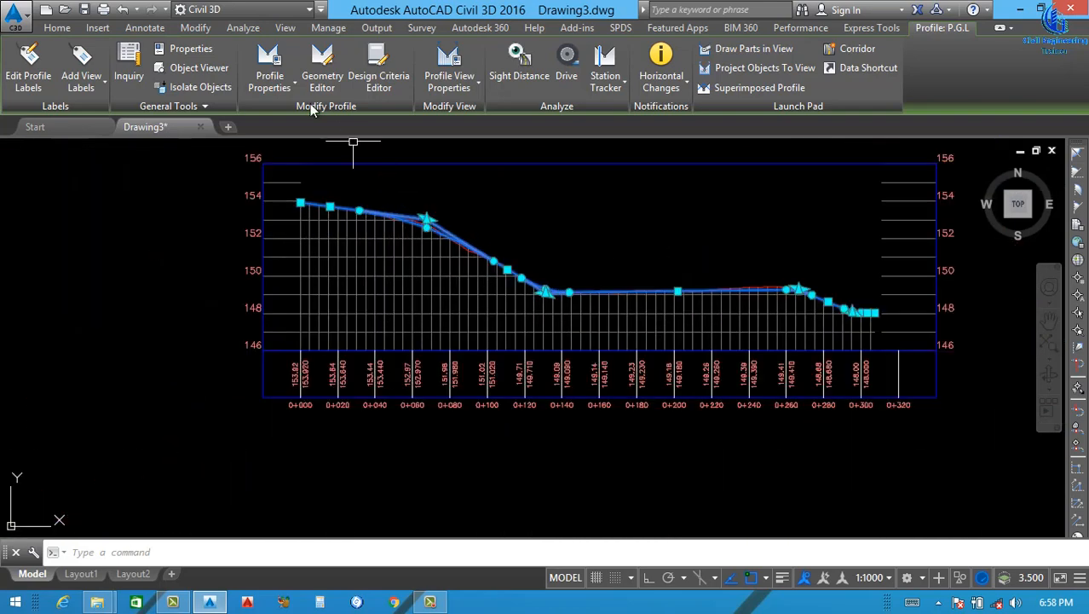
scroll(495, 256, "down", 1)
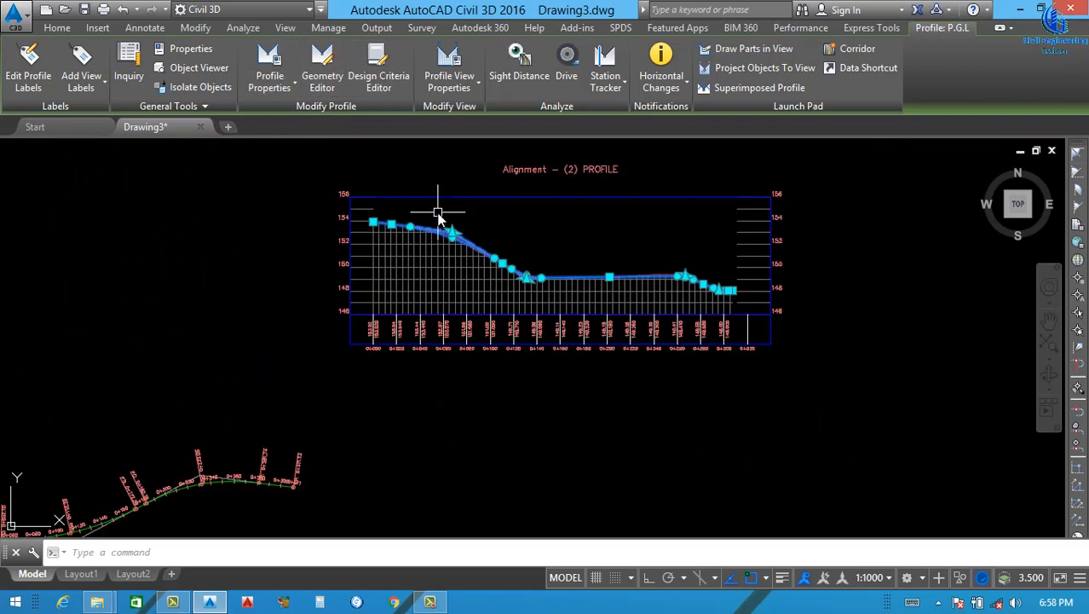
scroll(460, 230, "up", 2)
scroll(503, 281, "up", 1)
key("Escape")
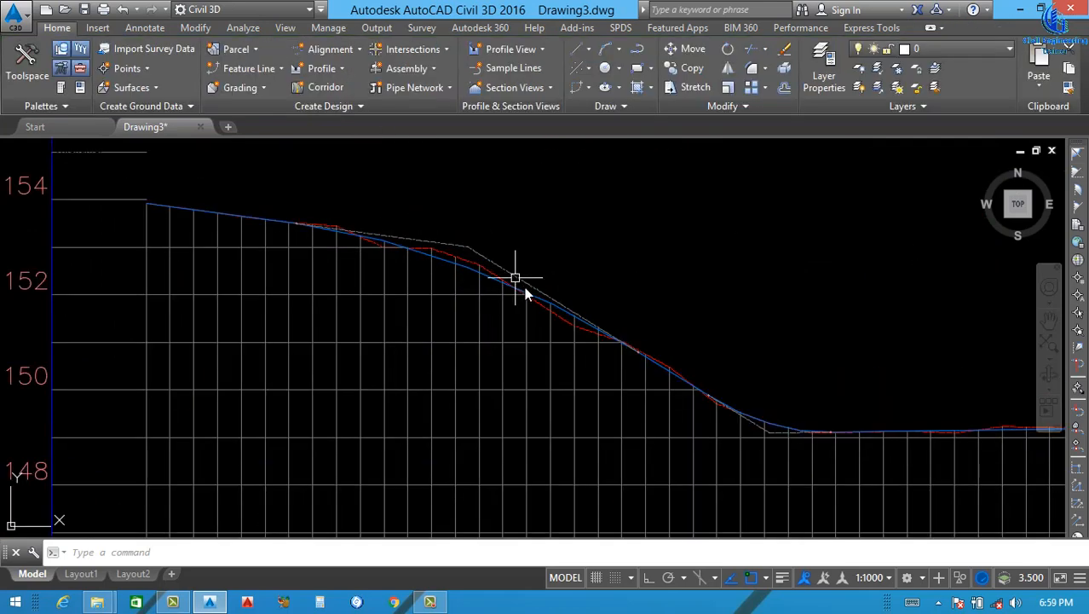
scroll(529, 294, "up", 2)
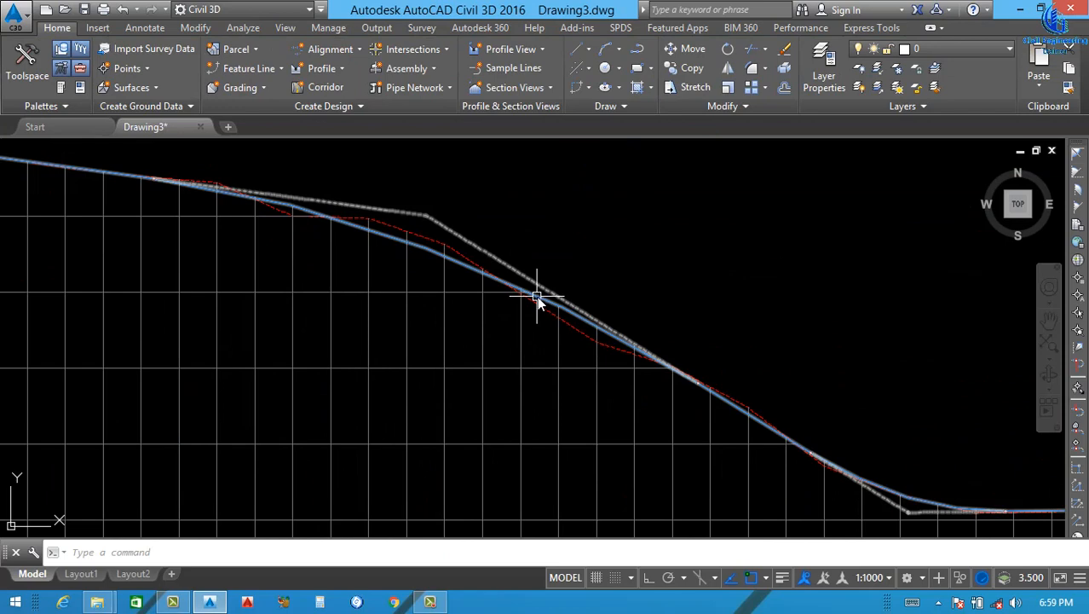
- Edit the P.G.L profile's labels and add a Lines label with the Percent Grade style
left_click(537, 296)
right_click(538, 292)
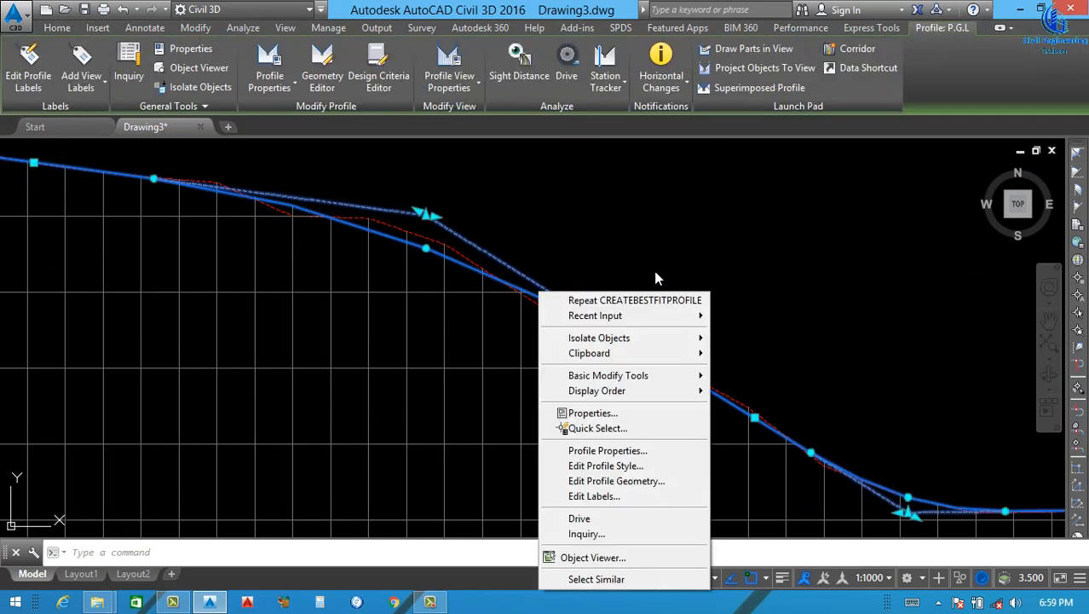
left_click(597, 498)
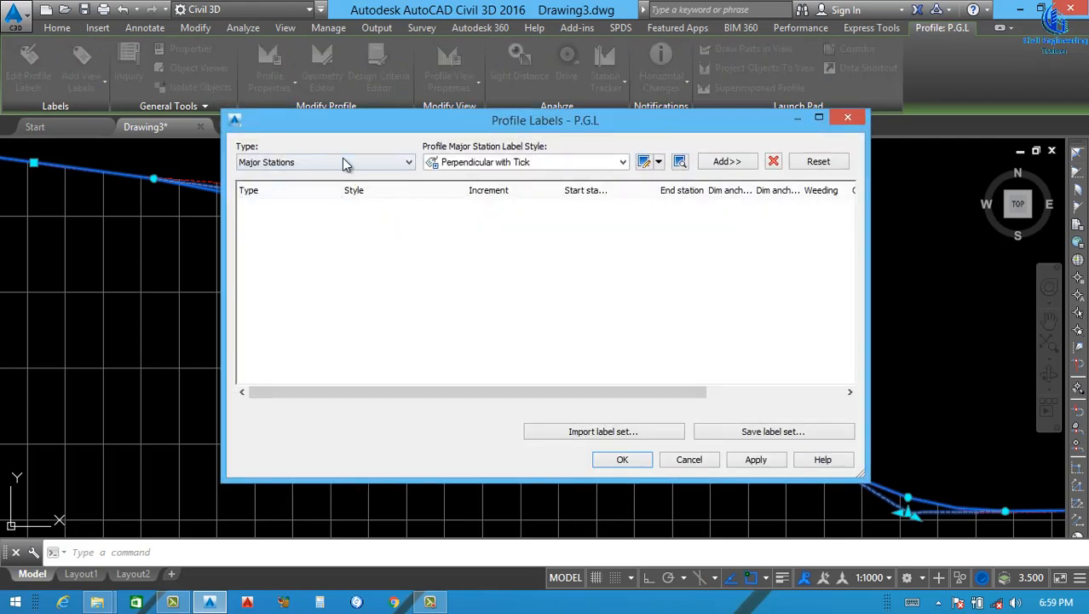
left_click(336, 163)
left_click(290, 179)
left_click(315, 166)
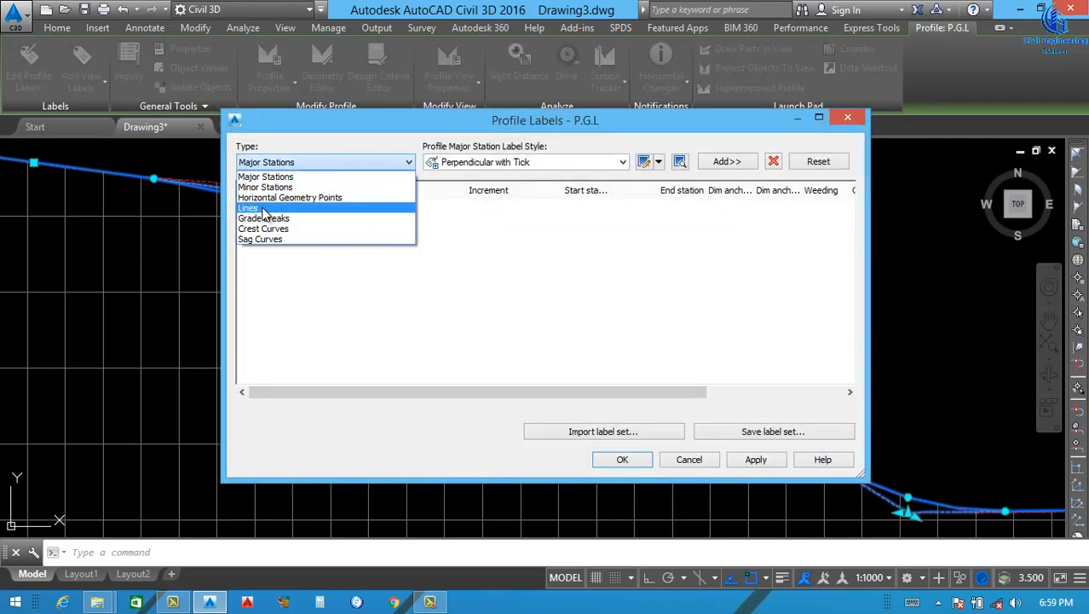
left_click(263, 209)
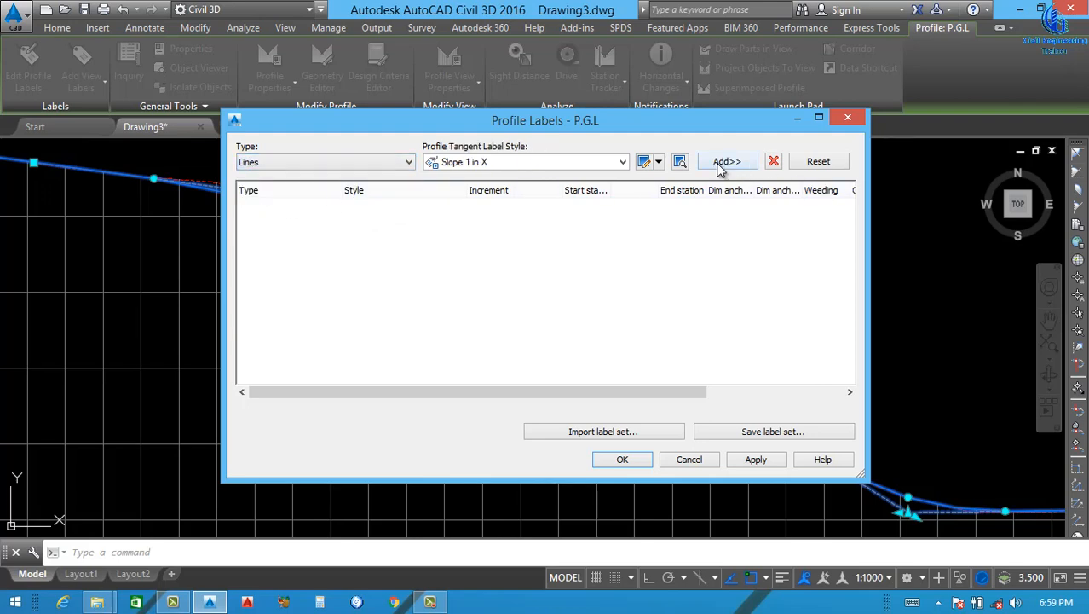
left_click(511, 164)
left_click(498, 174)
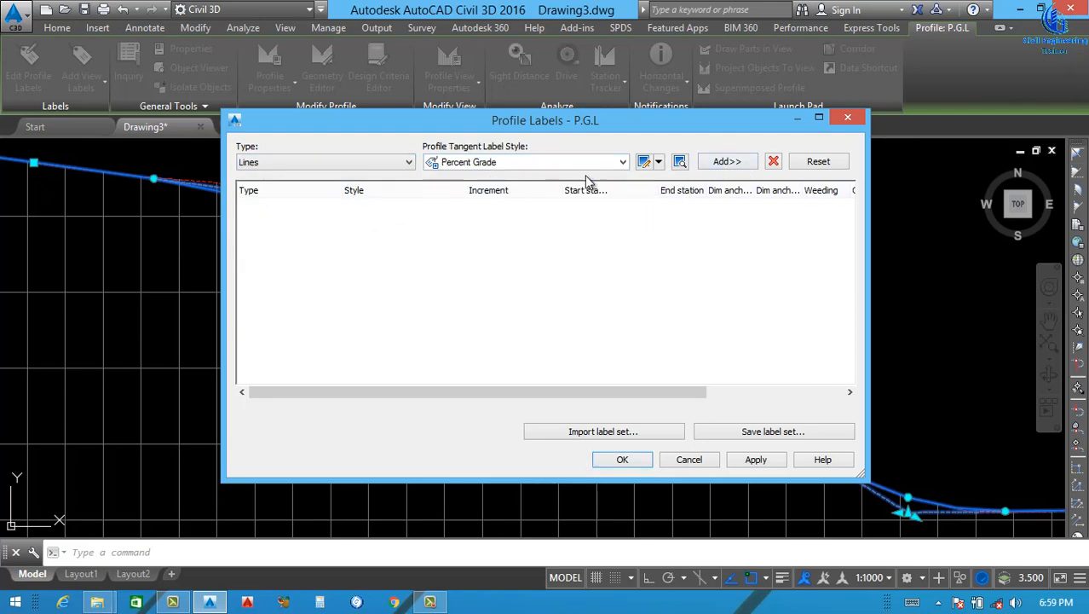
left_click(727, 162)
- Add a Grade Breaks label with the Station over Elevation style to the P.G.L profile labels
left_click(338, 164)
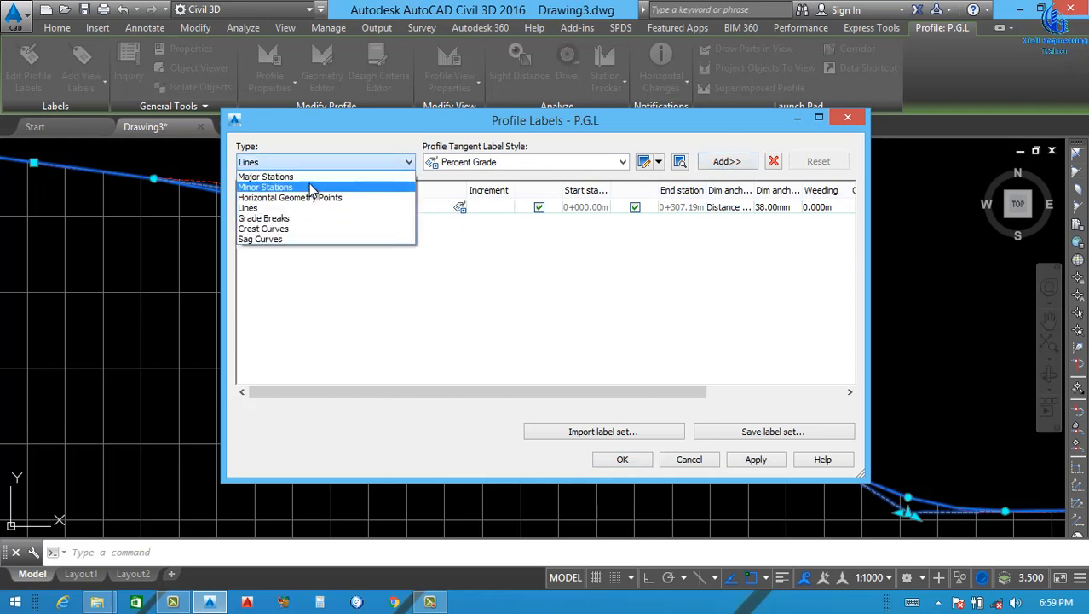
left_click(265, 219)
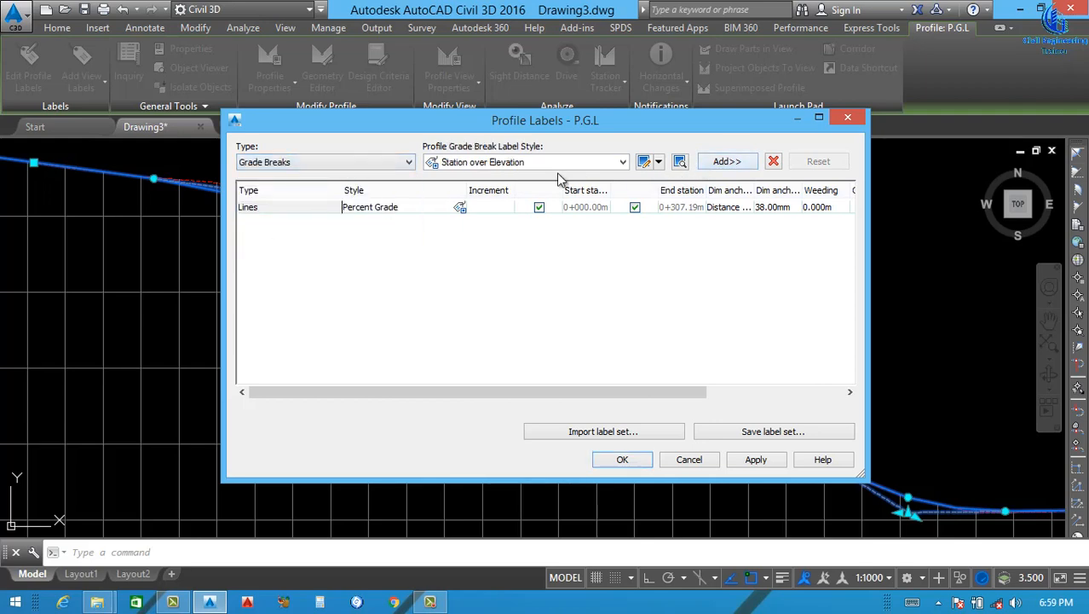
left_click(545, 160)
left_click(486, 175)
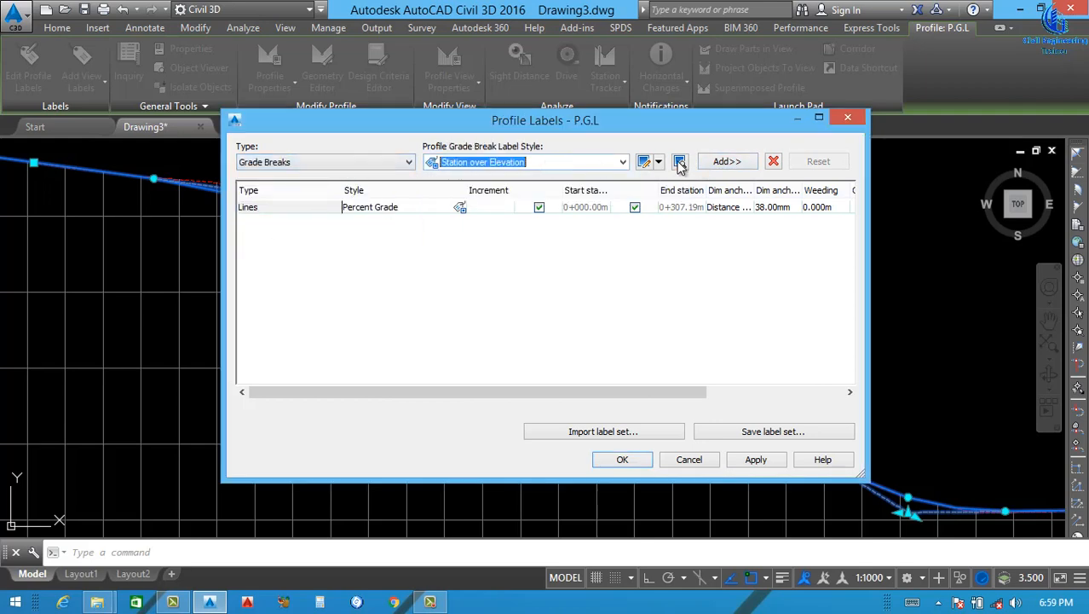
left_click(727, 162)
- Add Crest Curves and Sag Curves labels in the Crest and Sag style, and apply the label set to P.G.L
left_click(353, 163)
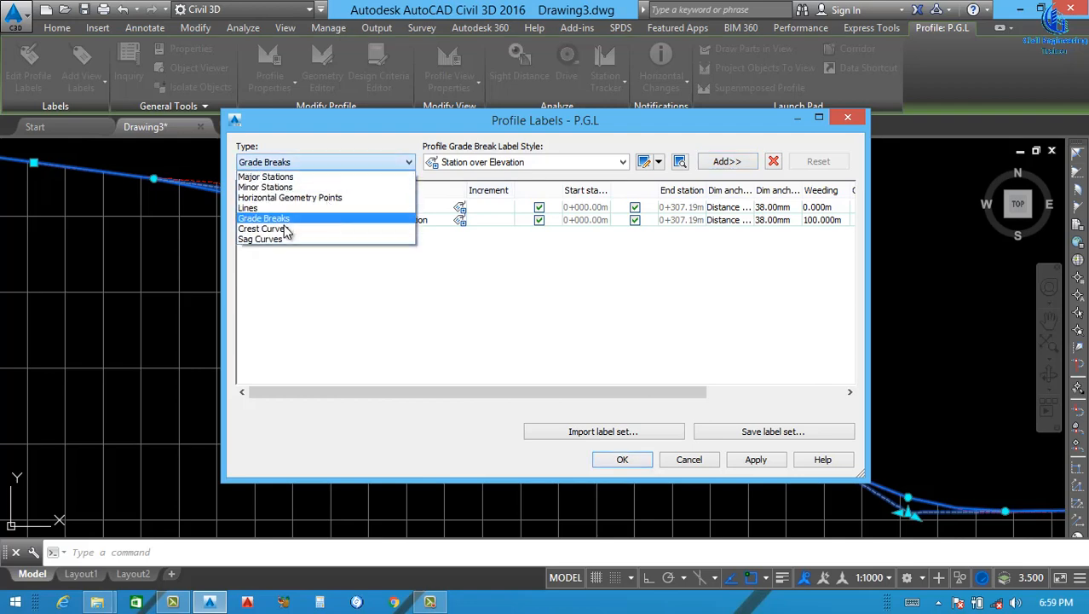
left_click(286, 230)
left_click(727, 162)
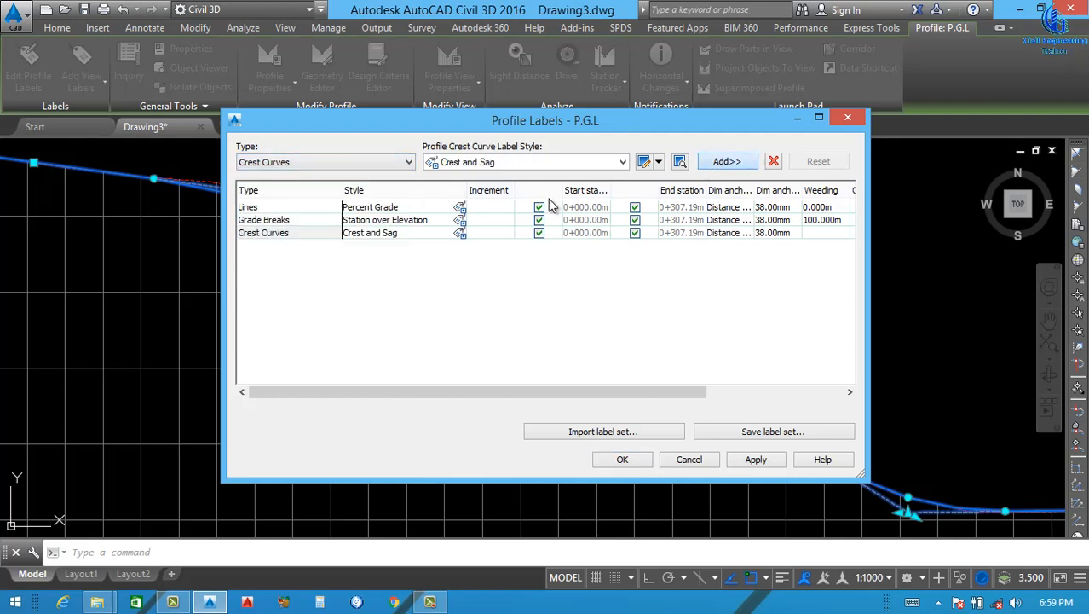
left_click(308, 166)
left_click(290, 288)
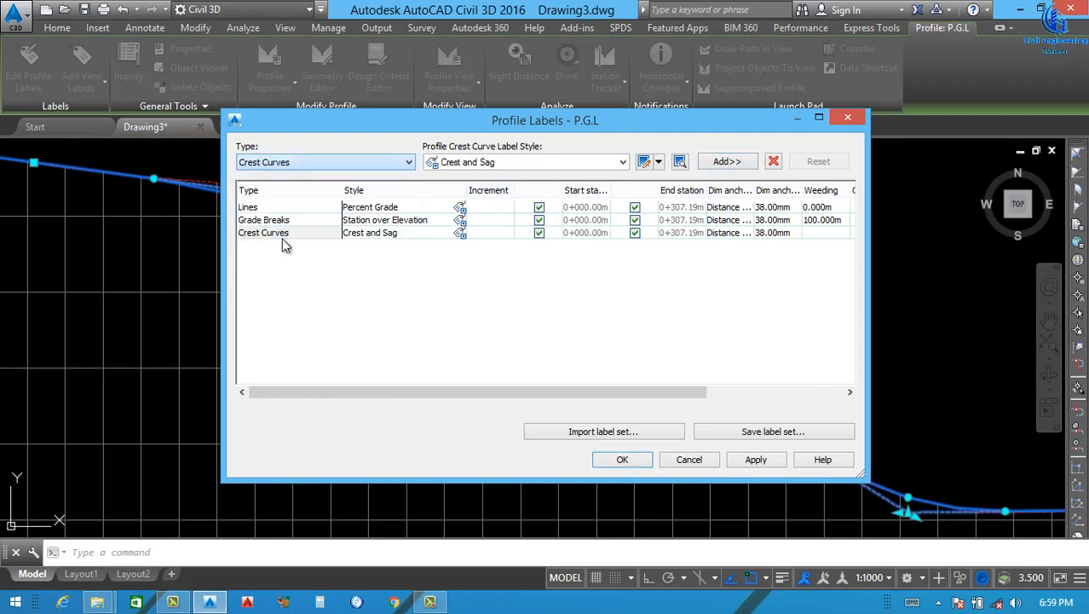
left_click(727, 163)
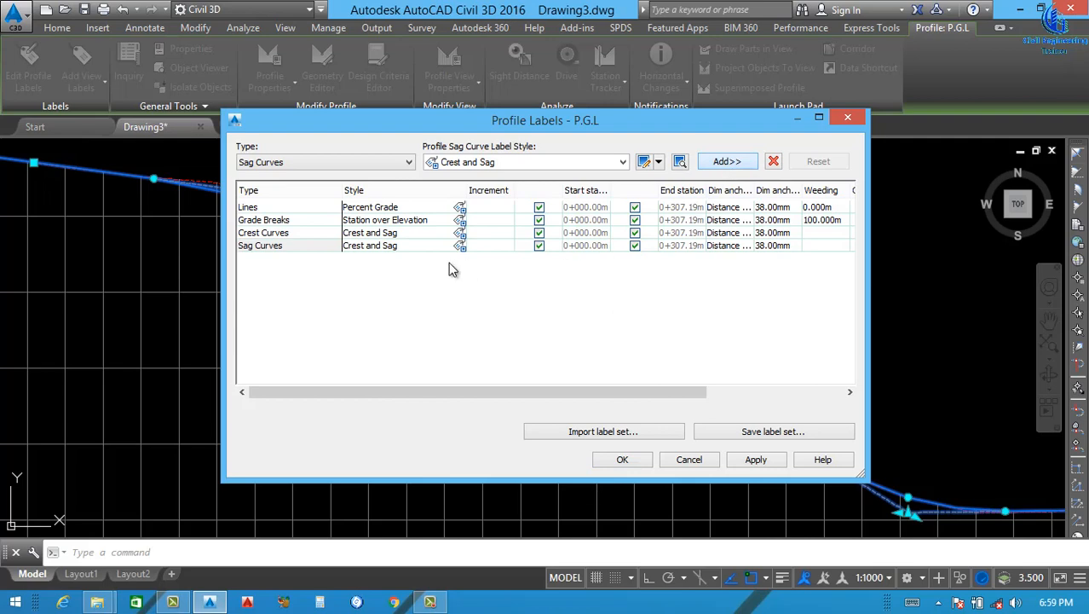
left_click(756, 460)
left_click(622, 459)
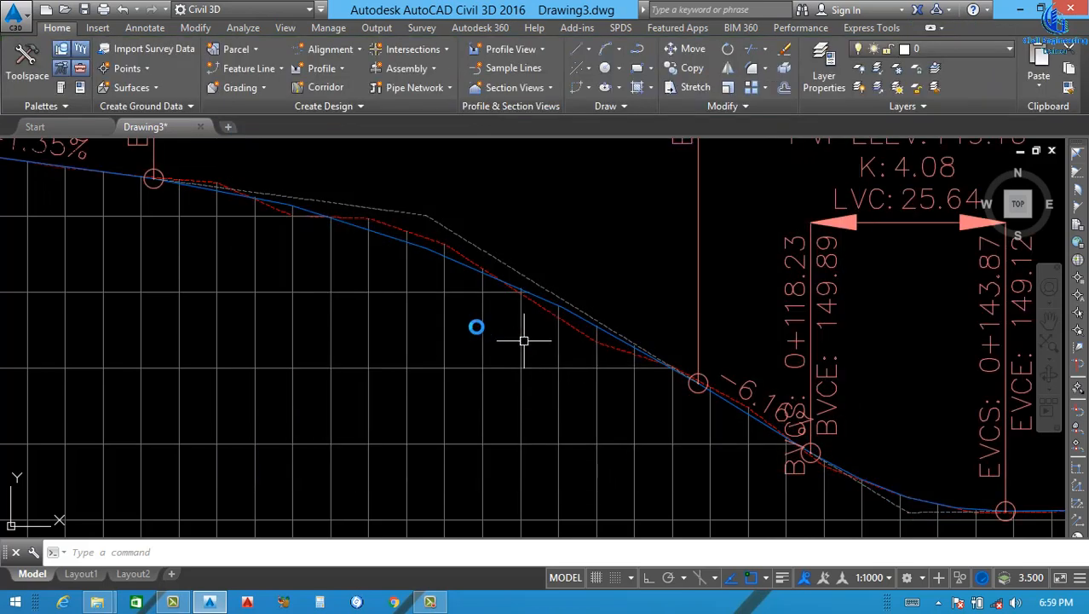
- Check the new labels across the profile view and set the drawing's annotation scale to 1:750
scroll(524, 341, "down", 5)
scroll(511, 332, "up", 3)
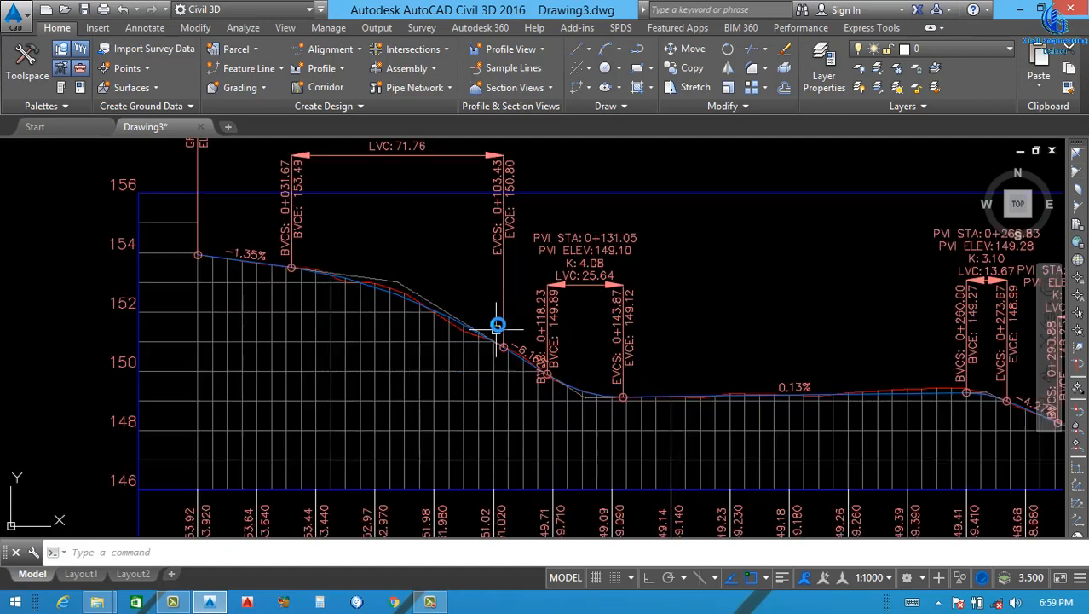
scroll(515, 350, "down", 4)
scroll(522, 357, "up", 2)
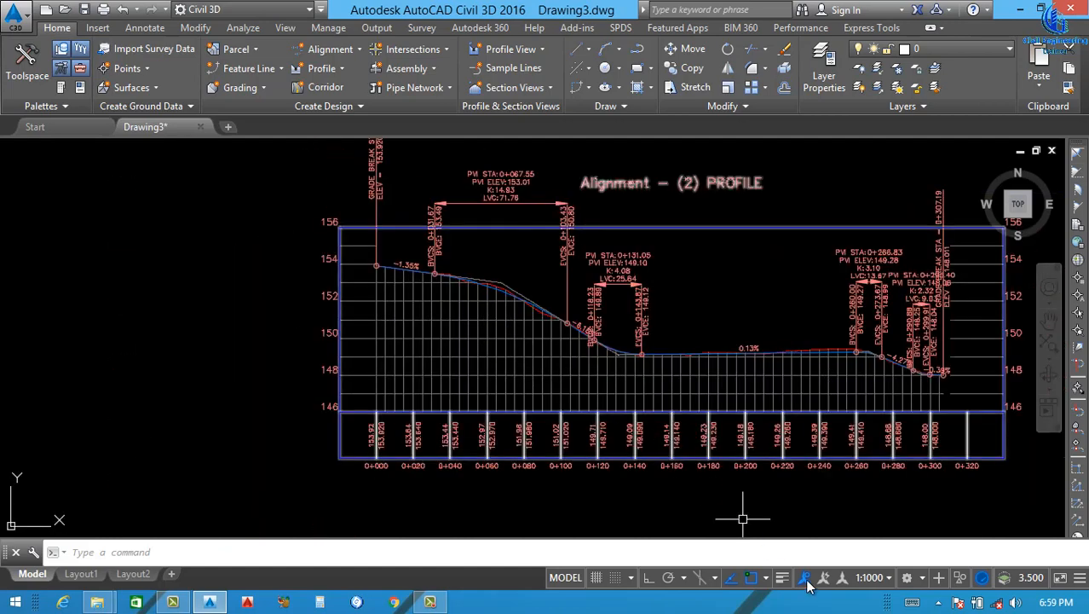
left_click(876, 578)
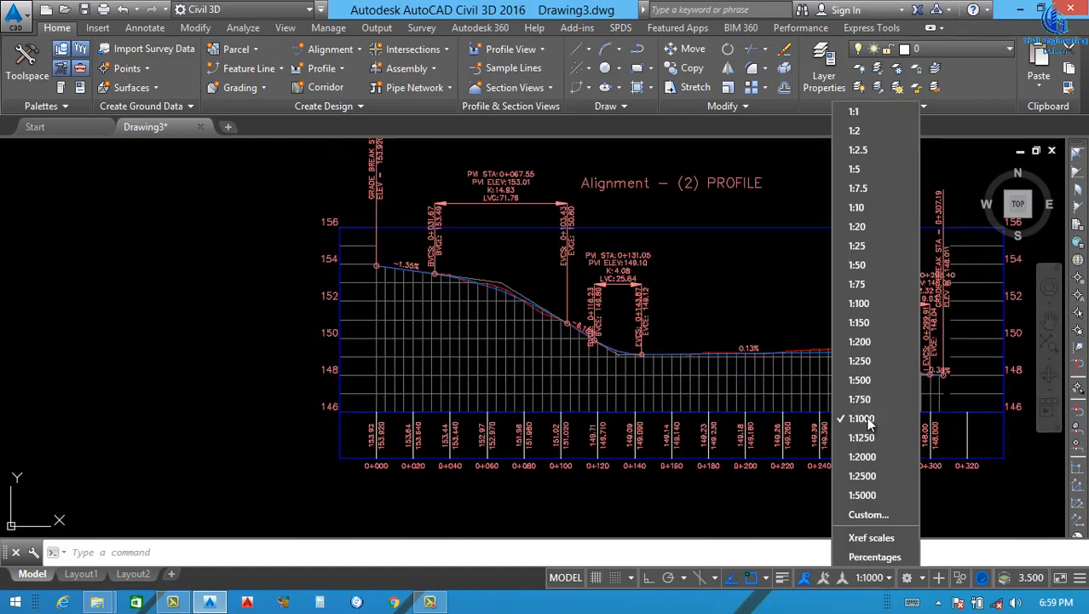
left_click(867, 395)
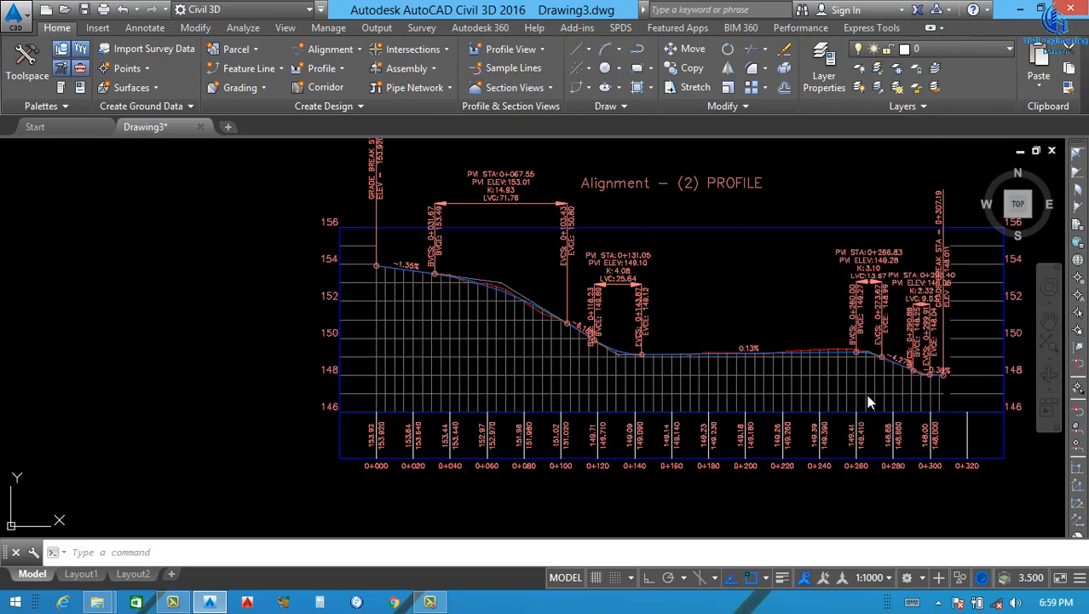
- Change the Standard text style's font to Arial, make it current and save the change
scroll(542, 260, "up", 2)
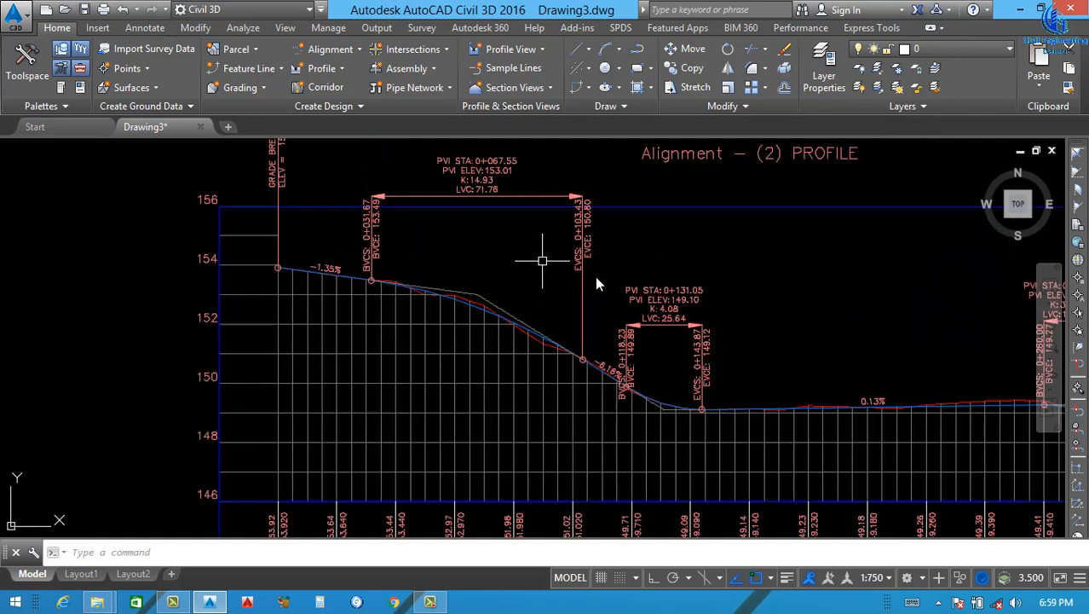
scroll(644, 404, "up", 4)
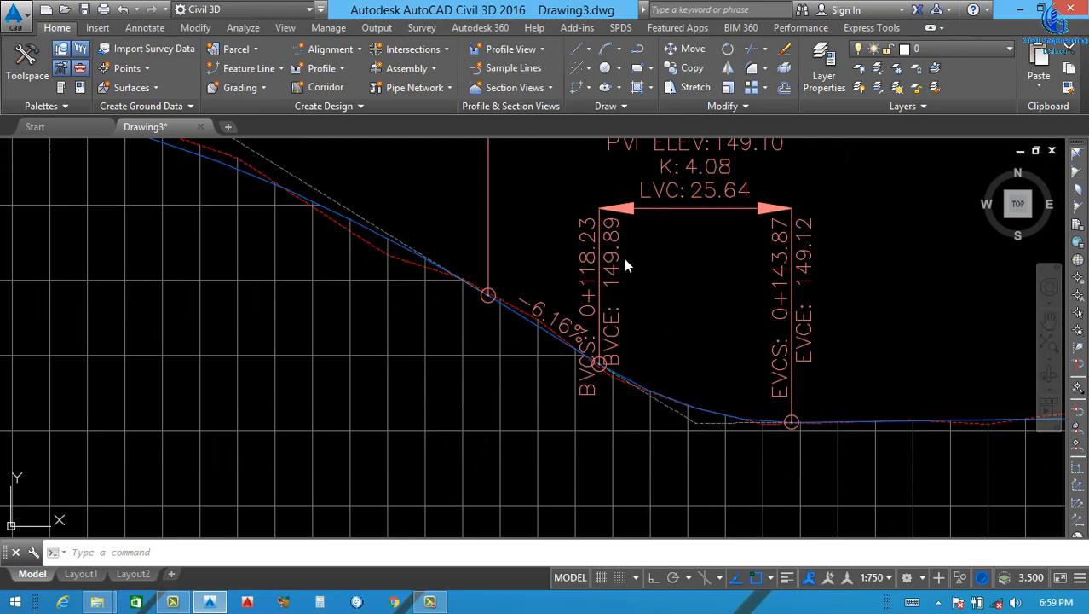
type("st")
key("Return")
left_click(550, 223)
left_click(542, 258)
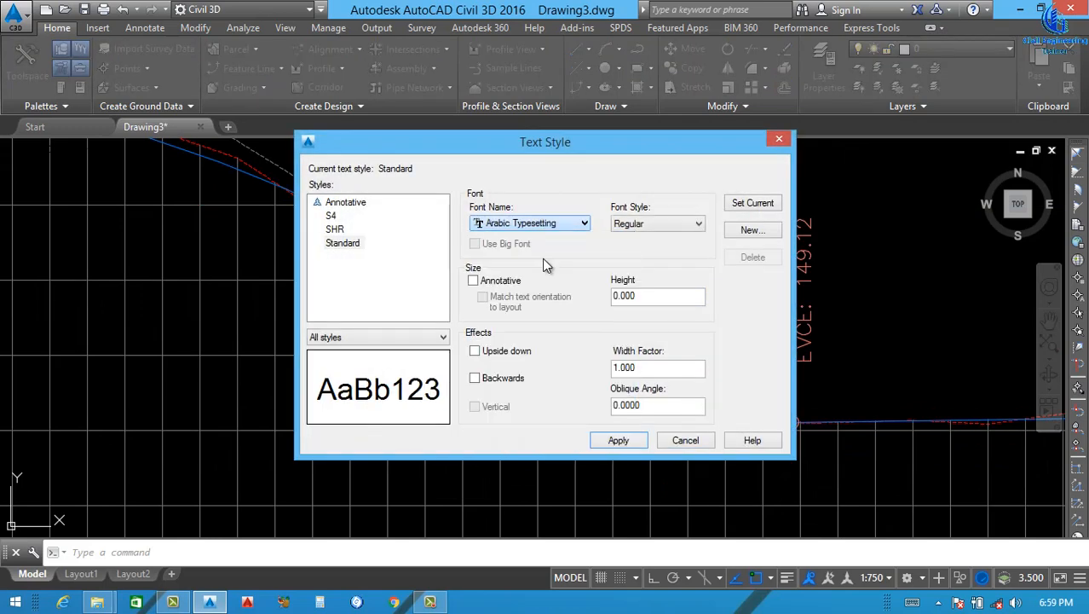
left_click(728, 204)
left_click(573, 341)
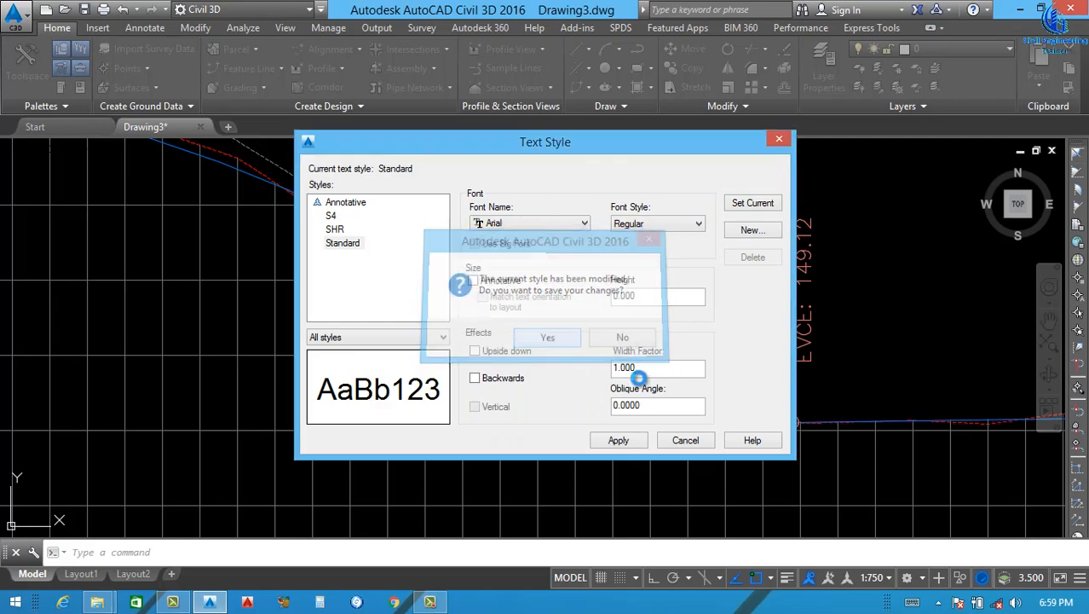
left_click(683, 441)
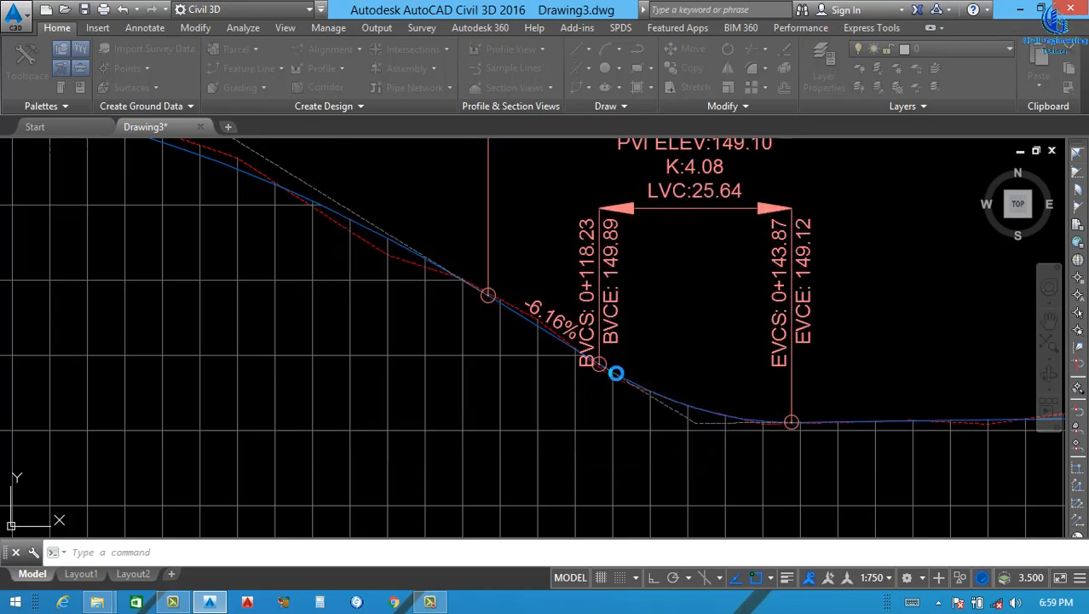
- In the profile view's properties, set Profile2 of the Elevations and Stations band to P.G.L
scroll(595, 342, "down", 3)
scroll(594, 342, "down", 2)
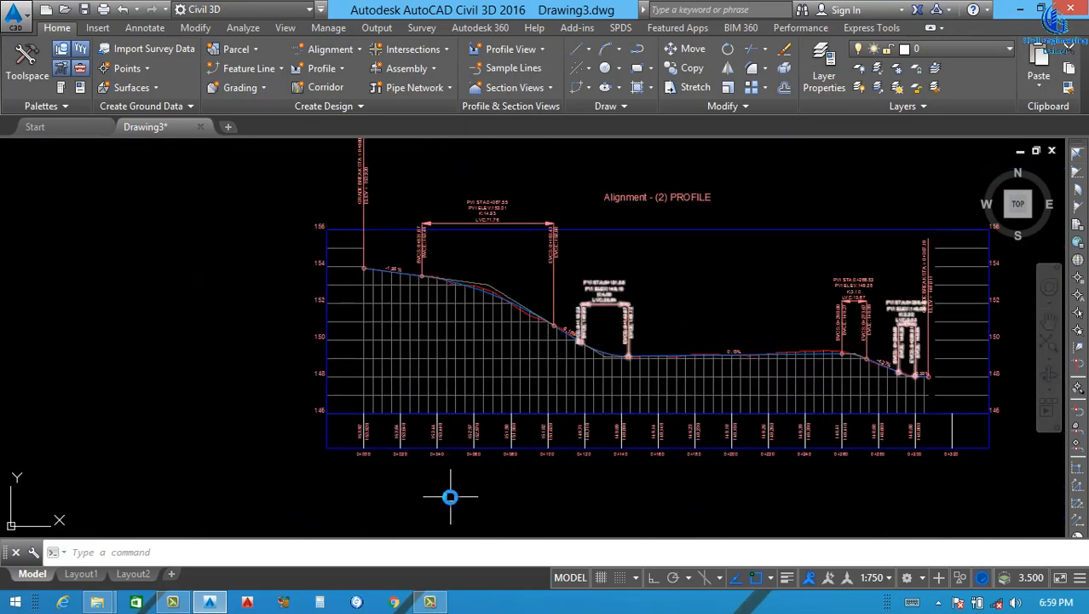
scroll(450, 496, "up", 4)
scroll(311, 351, "up", 1)
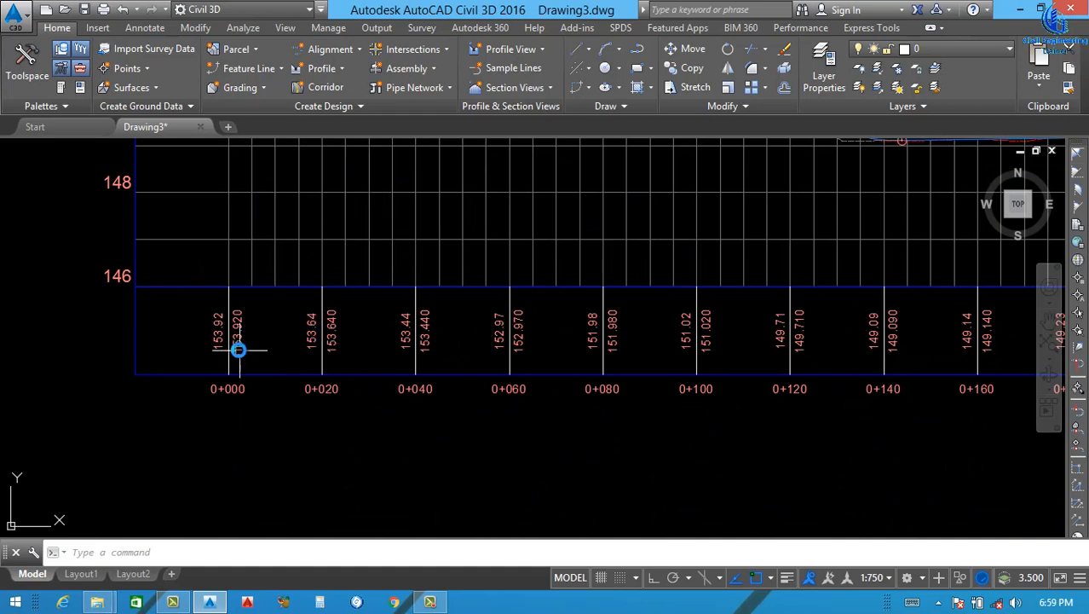
scroll(226, 346, "up", 2)
scroll(382, 308, "down", 2)
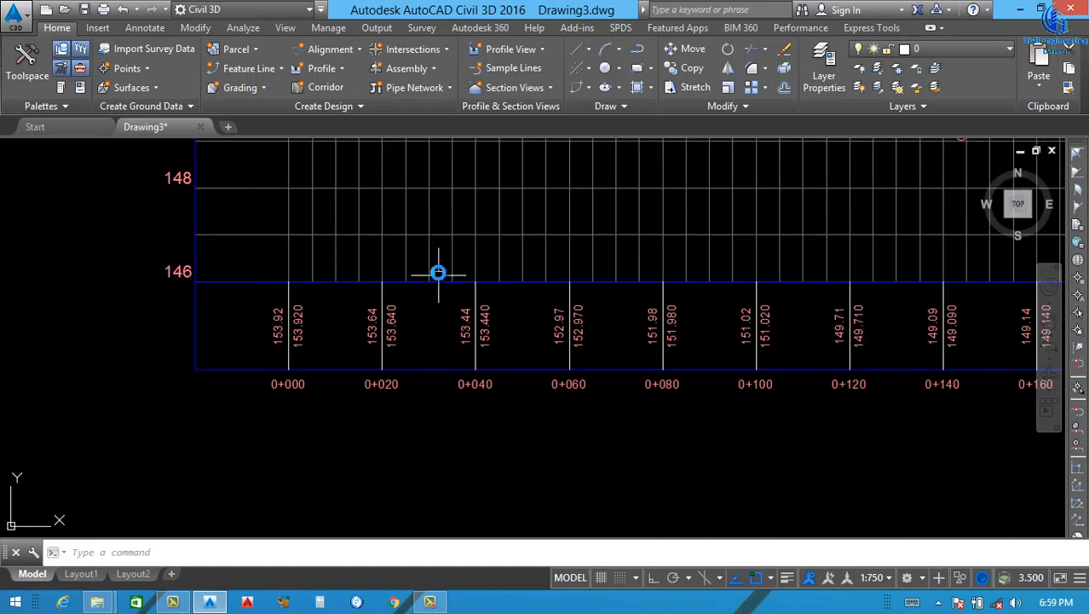
left_click(442, 277)
right_click(542, 275)
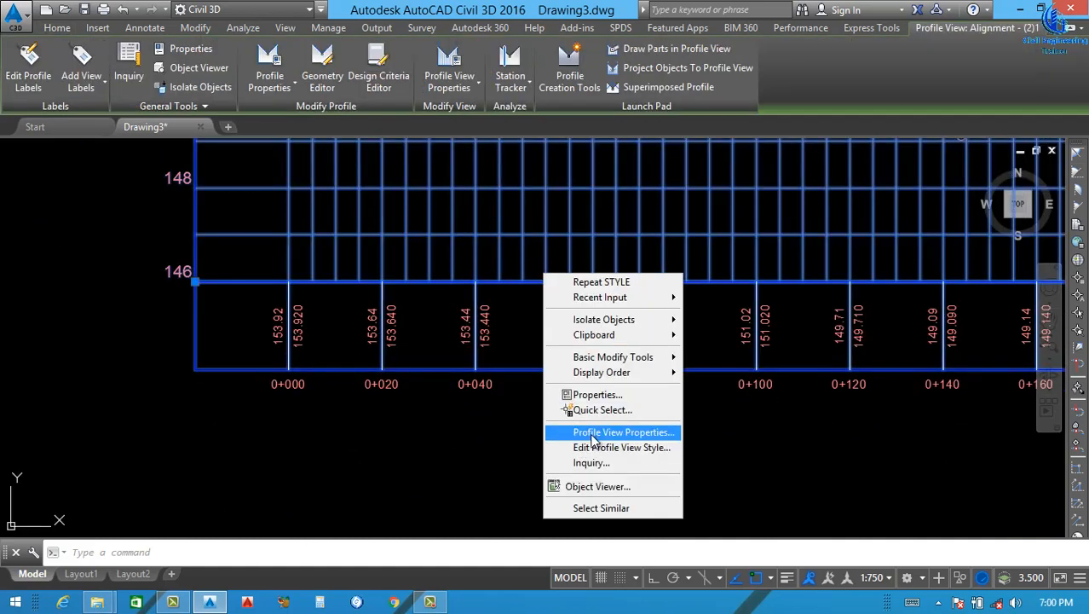
left_click(610, 433)
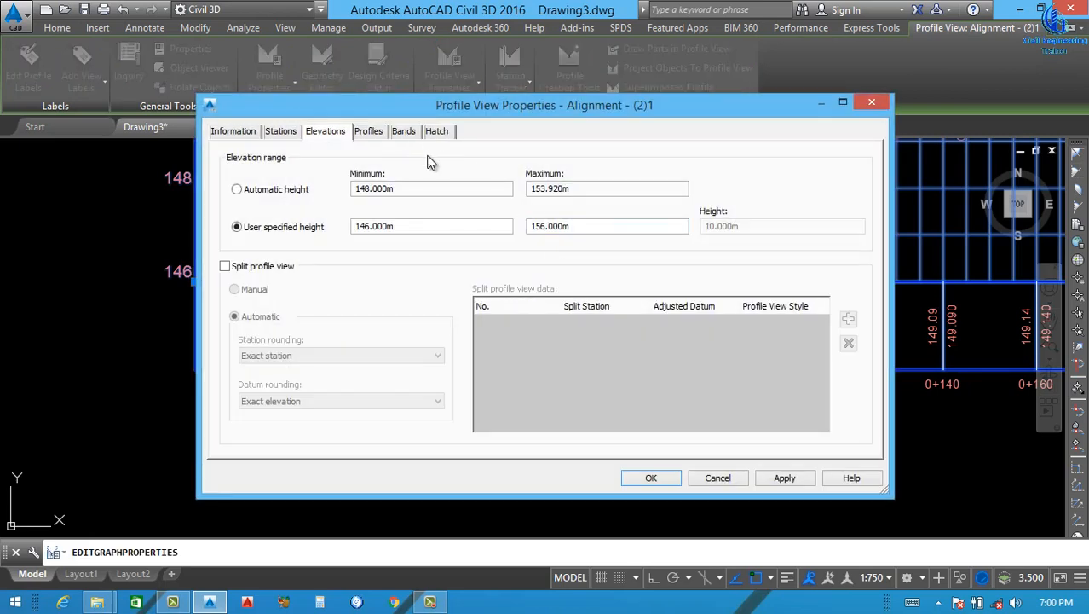
left_click(403, 131)
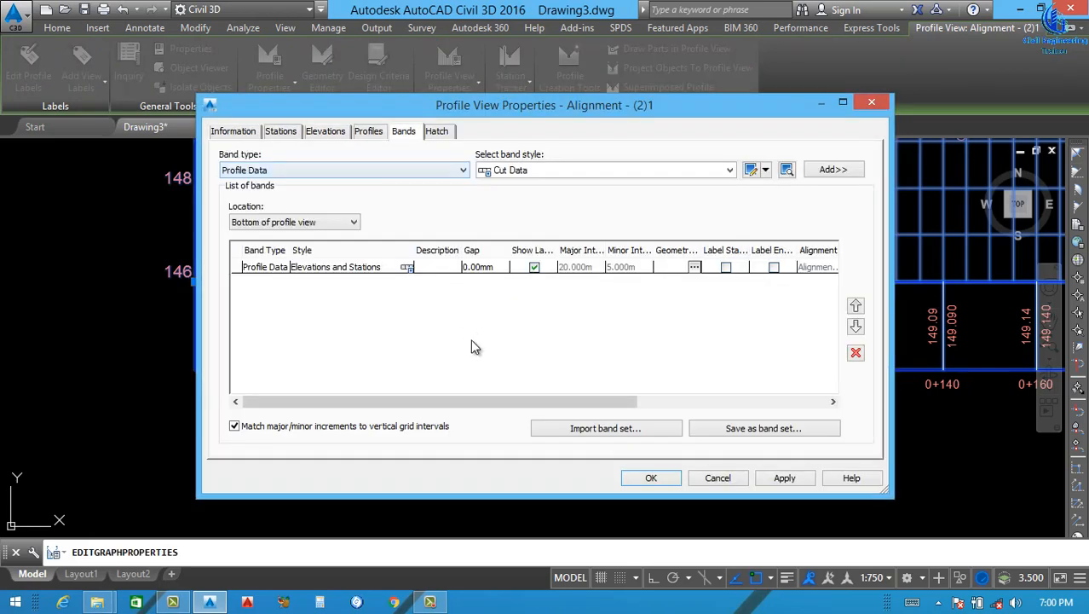
left_click_drag(455, 402, 697, 397)
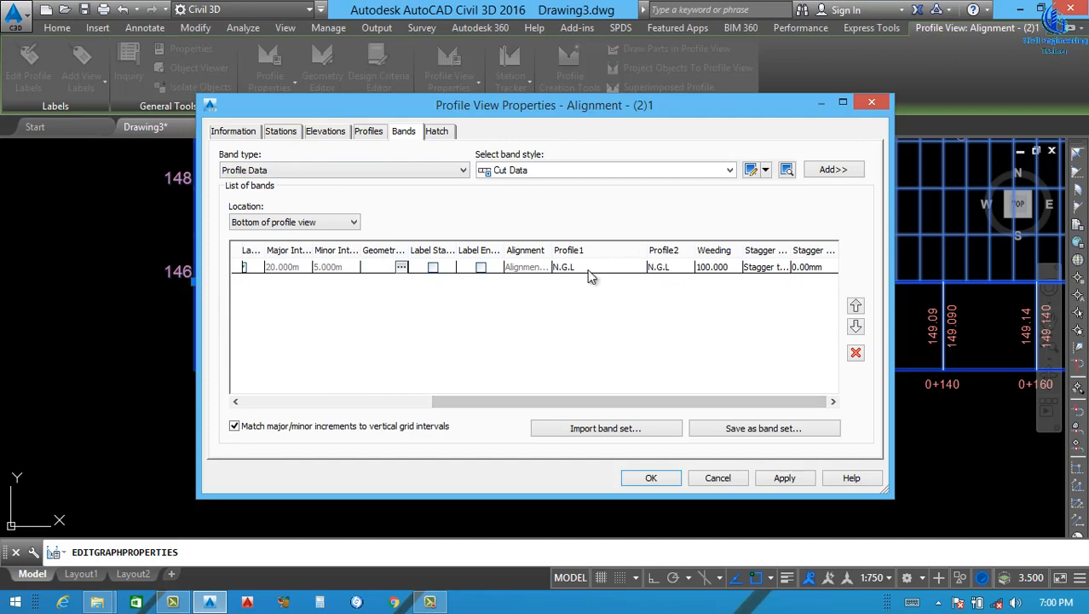
left_click(657, 271)
left_click(668, 269)
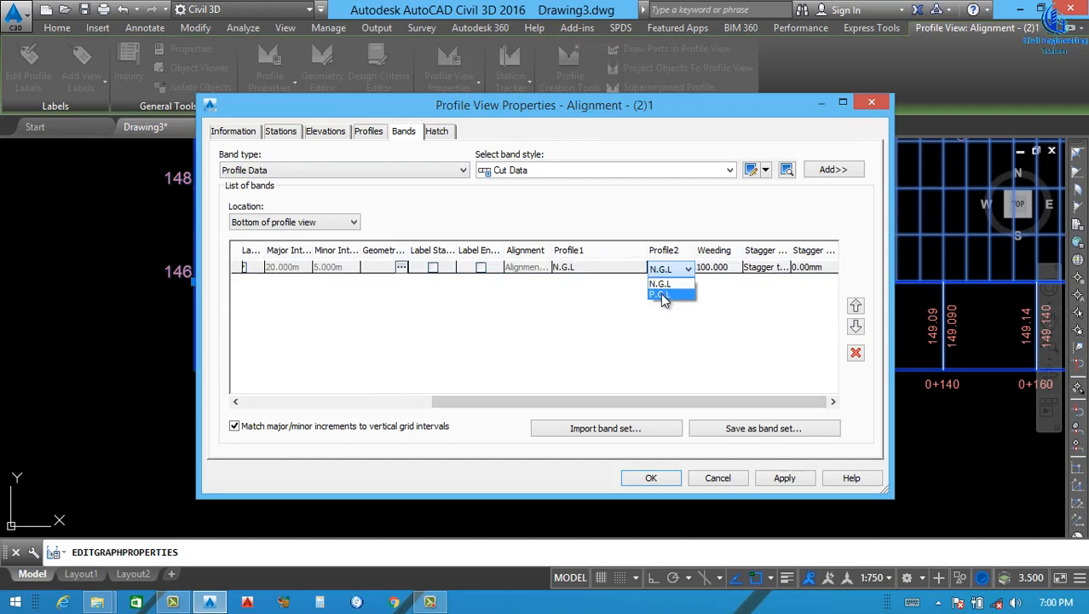
left_click(668, 294)
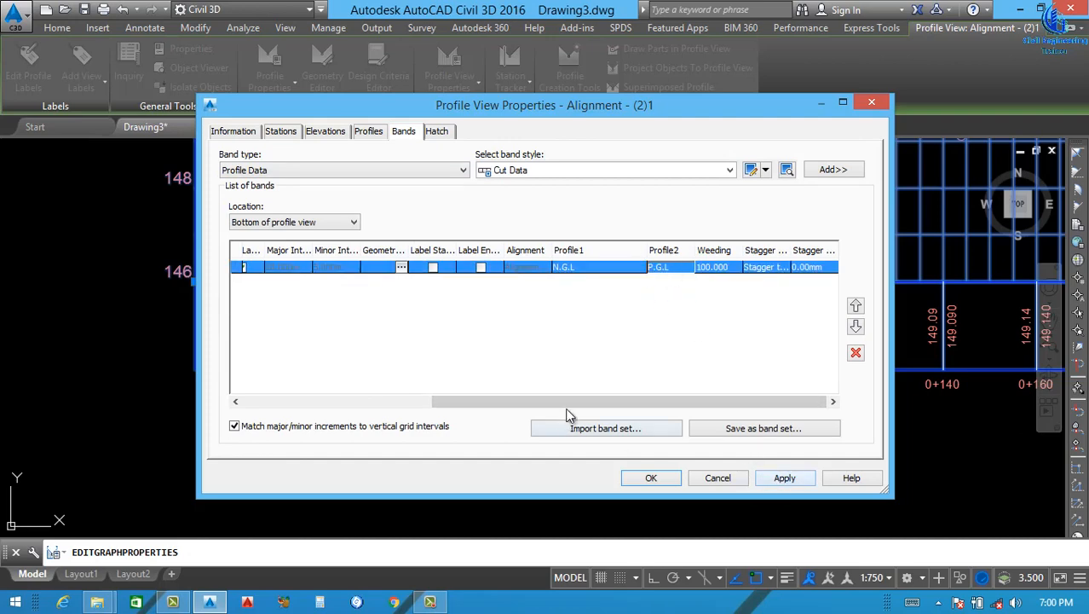
- Open the Major Station label of the Elevations and Stations band style for editing
left_click_drag(532, 400, 341, 403)
left_click(399, 269)
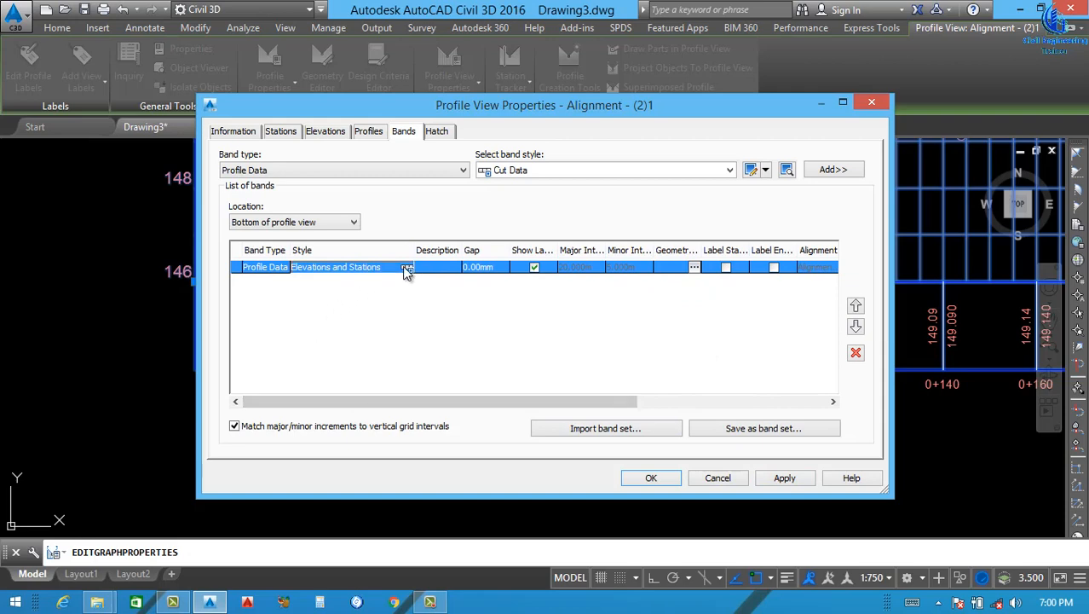
left_click(407, 267)
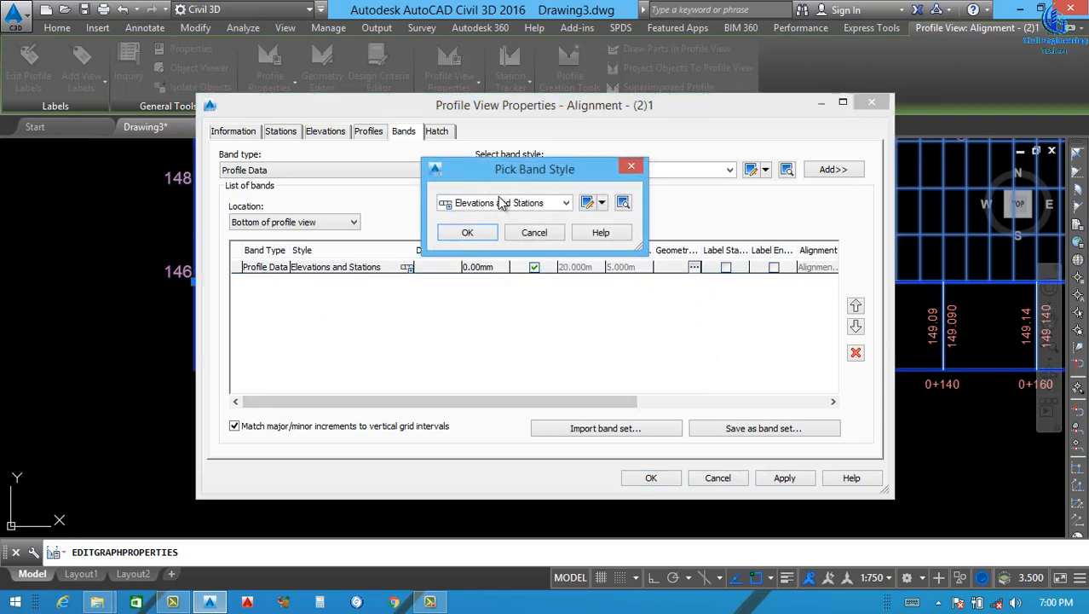
left_click(586, 202)
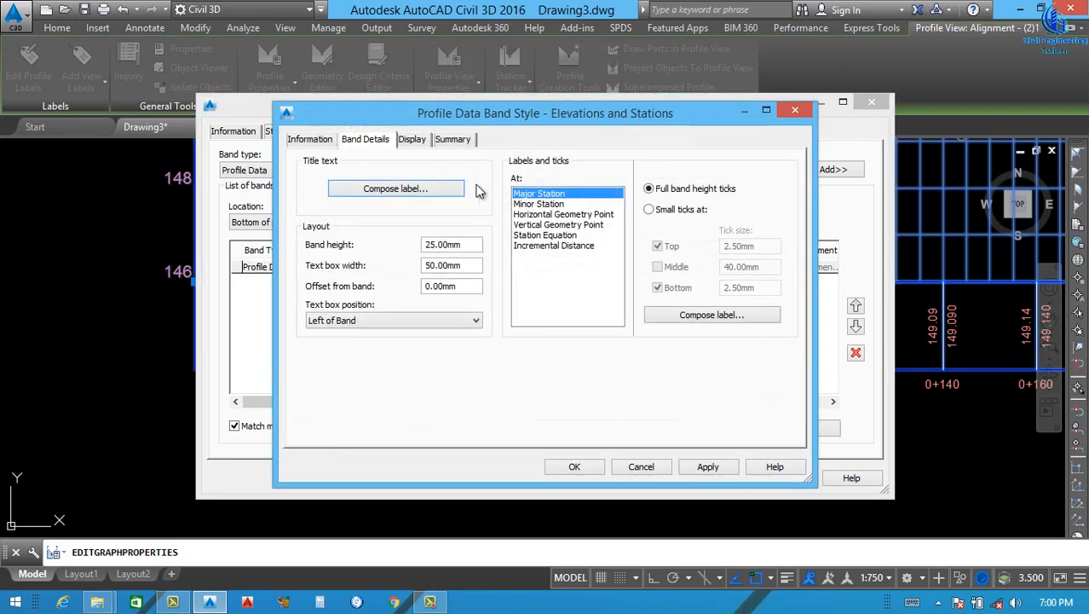
left_click(713, 315)
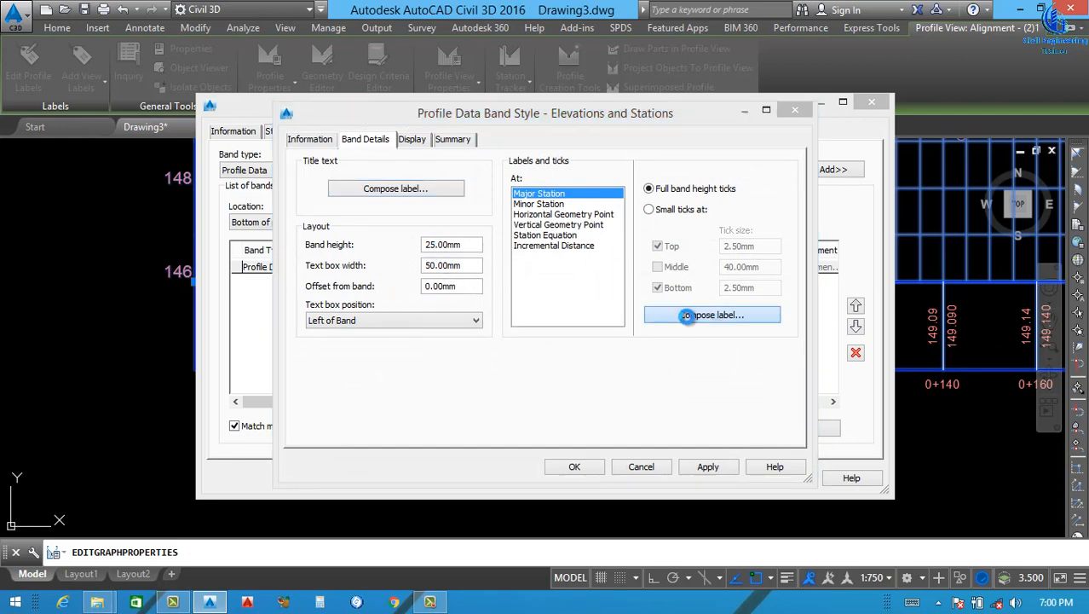
- Rename the label's EG Elevation component as N.G.L and its FG Elevation component as P.G.L
left_click(378, 151)
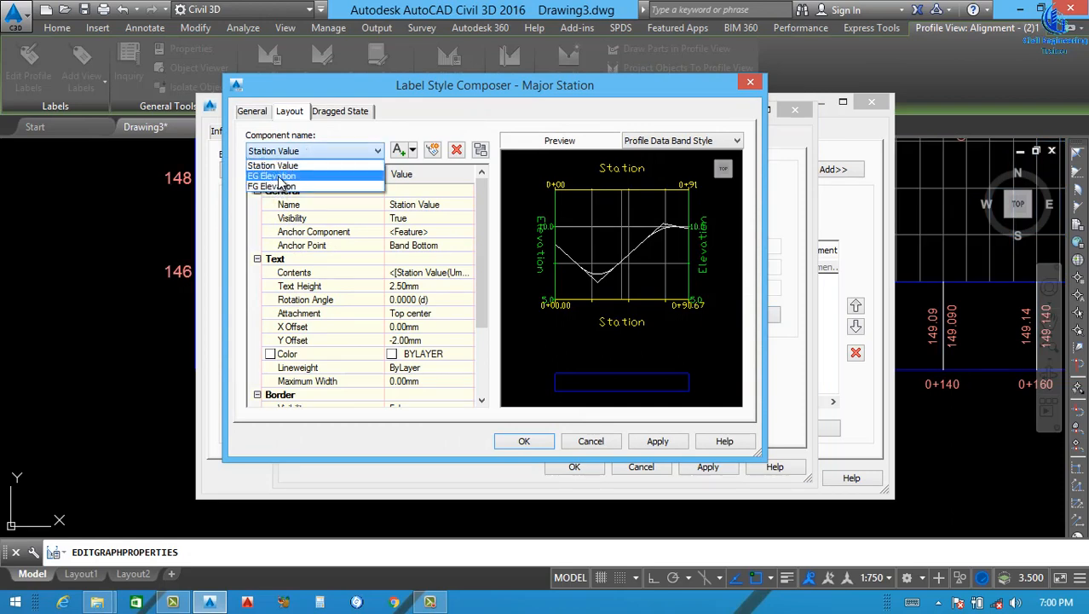
left_click(271, 175)
left_click(430, 204)
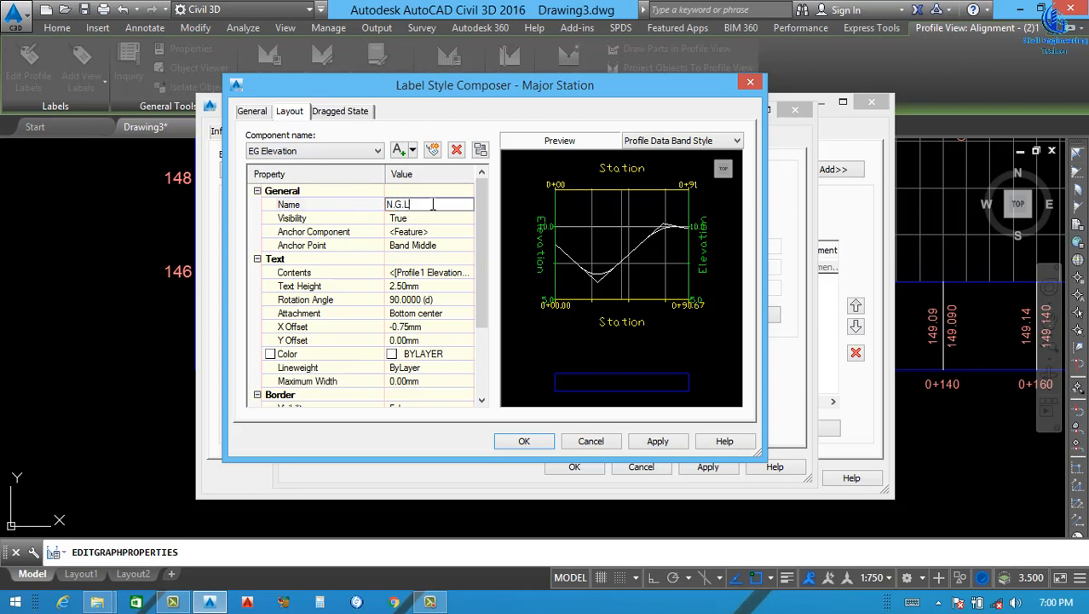
type("N.G.L")
left_click(336, 153)
left_click(287, 184)
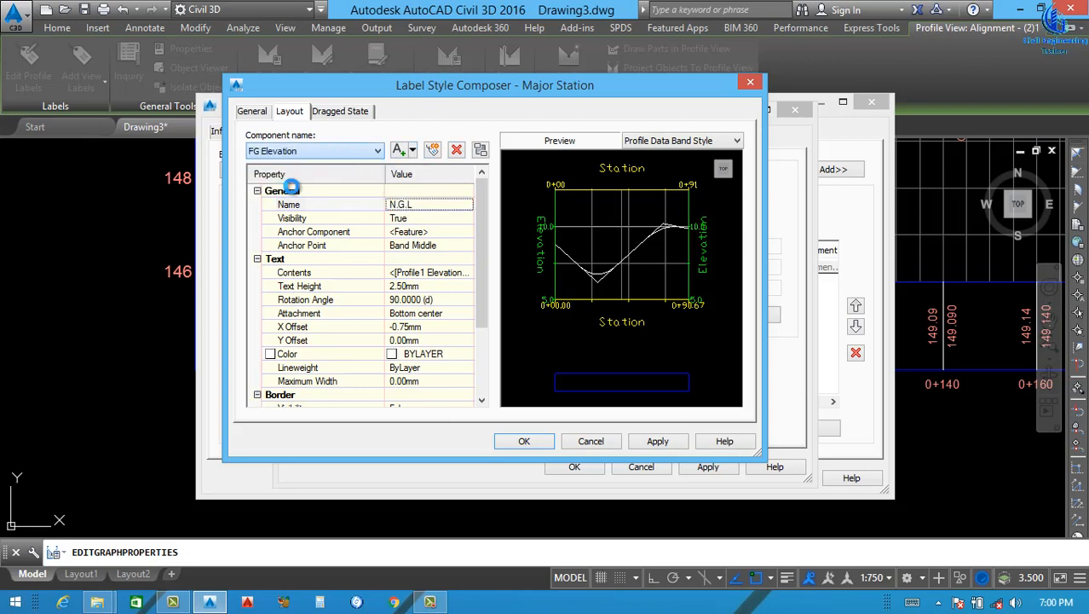
left_click(422, 204)
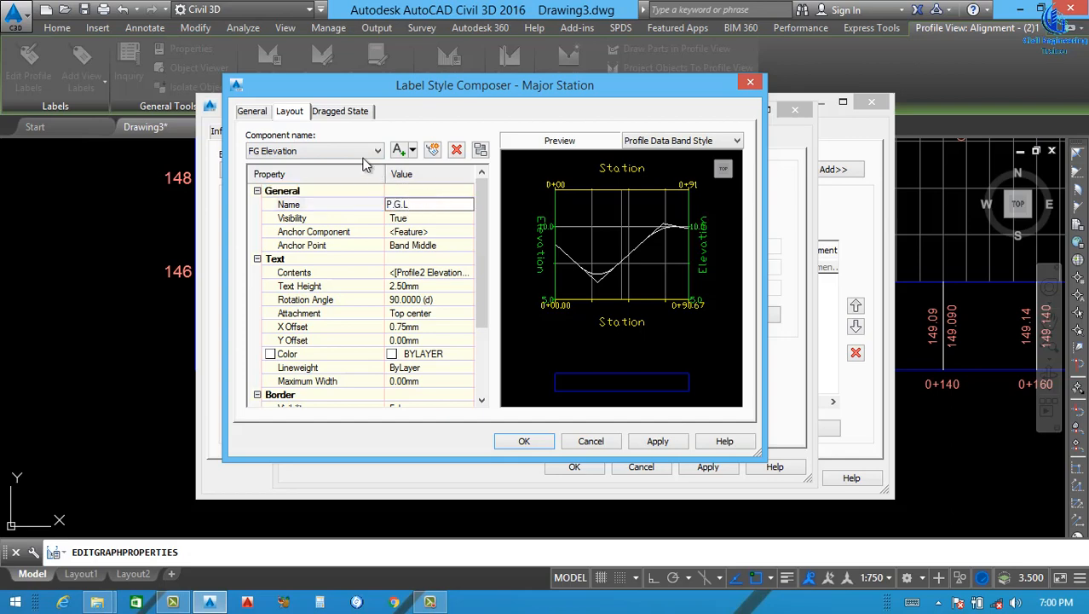
- Set the text color of the Station Value component to cyan
left_click(327, 152)
left_click(286, 163)
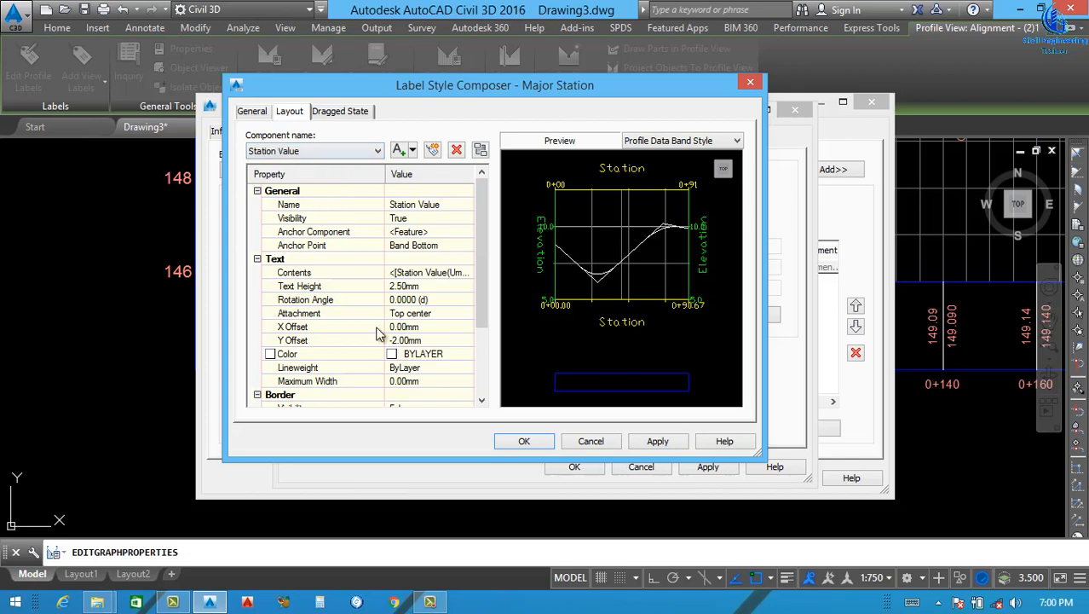
left_click(468, 355)
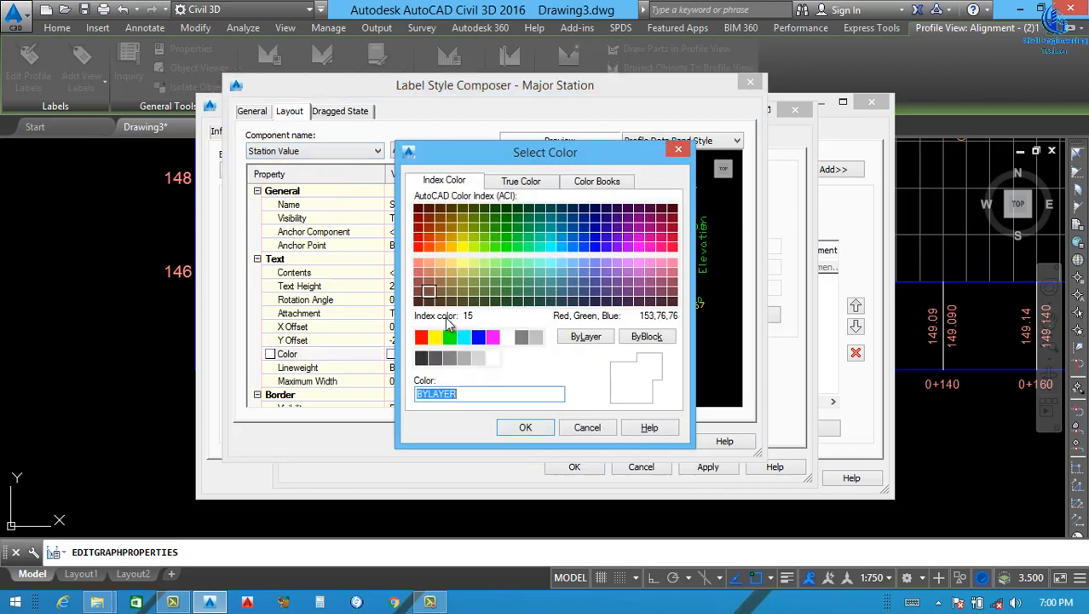
left_click(434, 338)
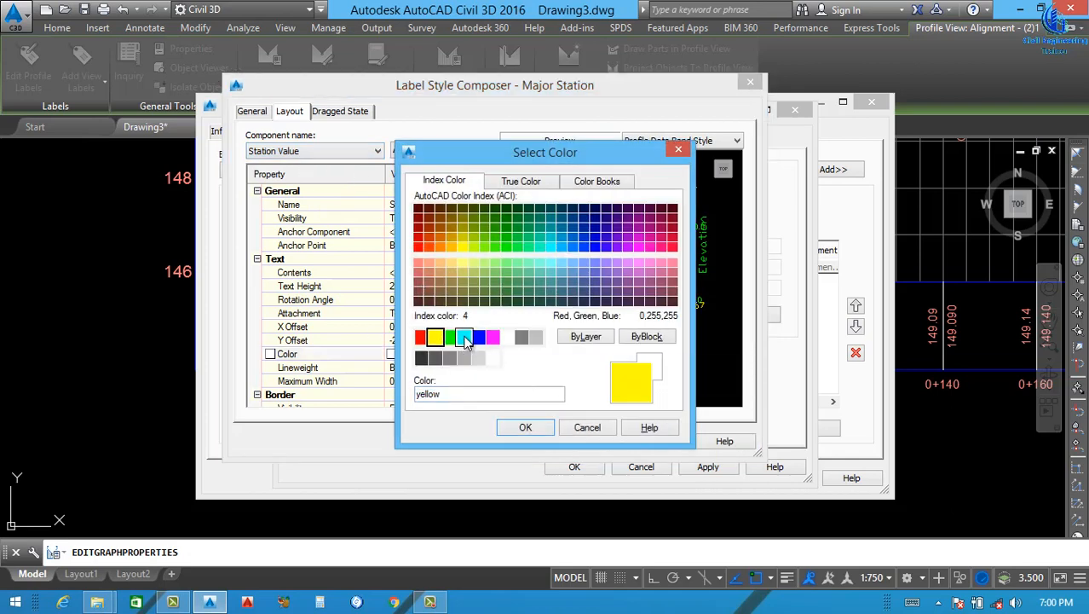
left_click(465, 339)
left_click(525, 427)
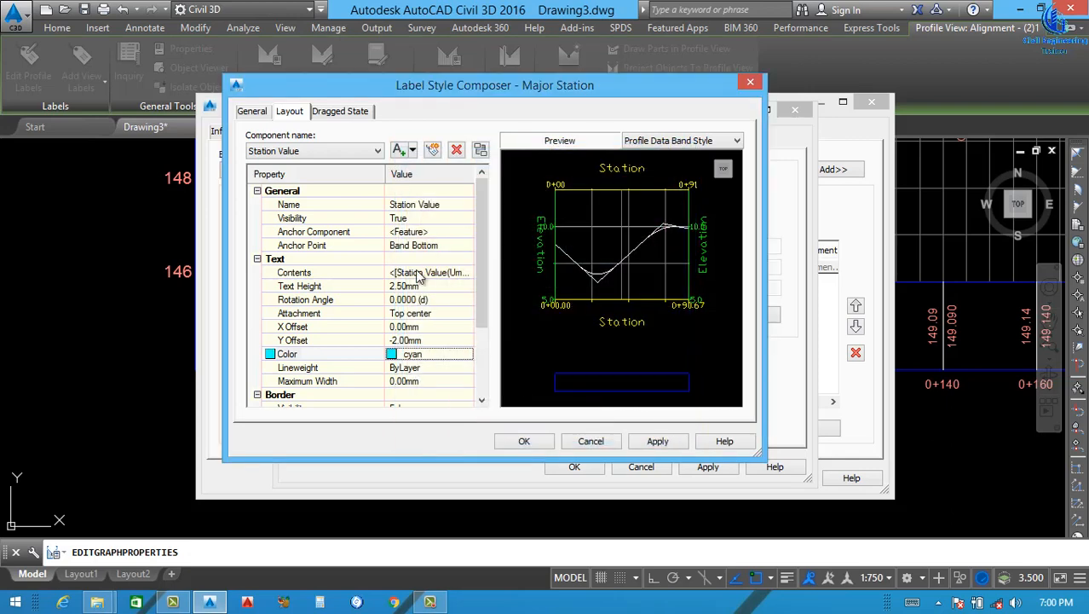
- Set the text color of the N.G.L component to red
left_click(319, 154)
left_click(285, 175)
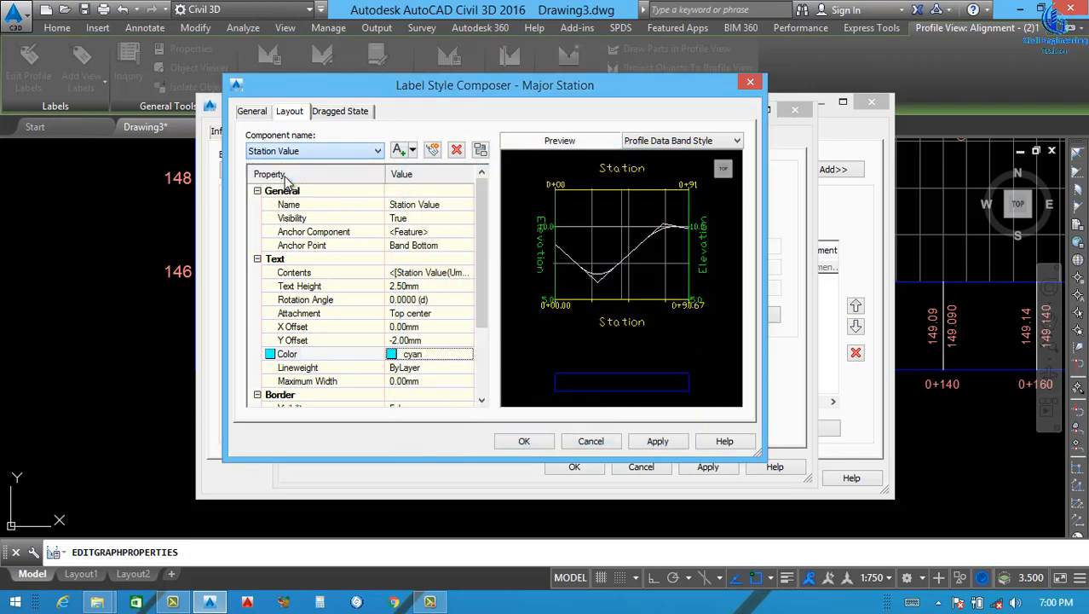
left_click(467, 353)
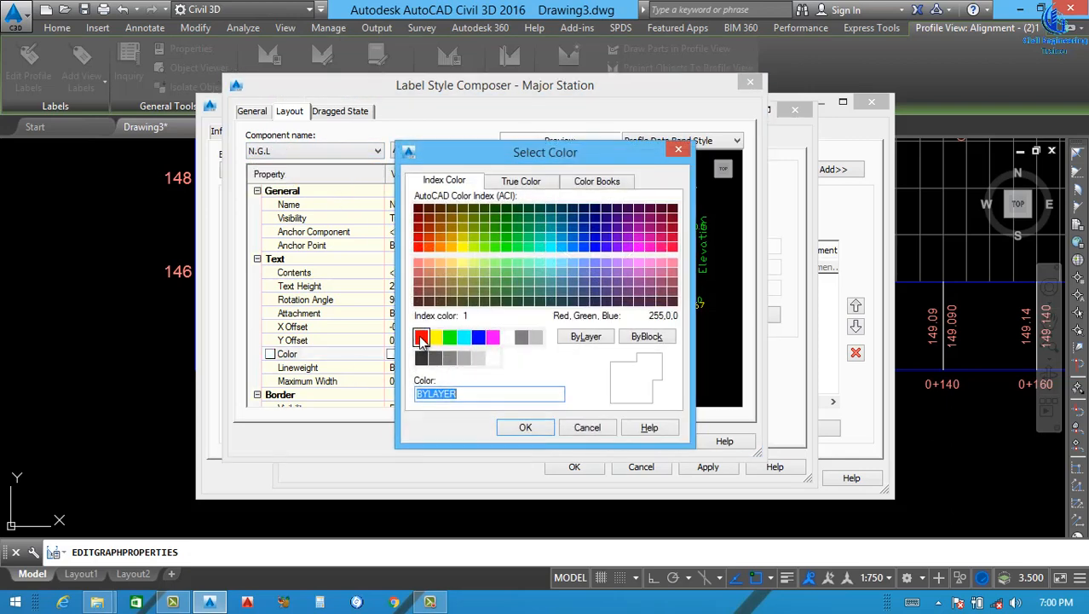
left_click(421, 337)
left_click(526, 427)
- Set the text color of the P.G.L component to blue and accept the Major Station label changes
left_click(338, 152)
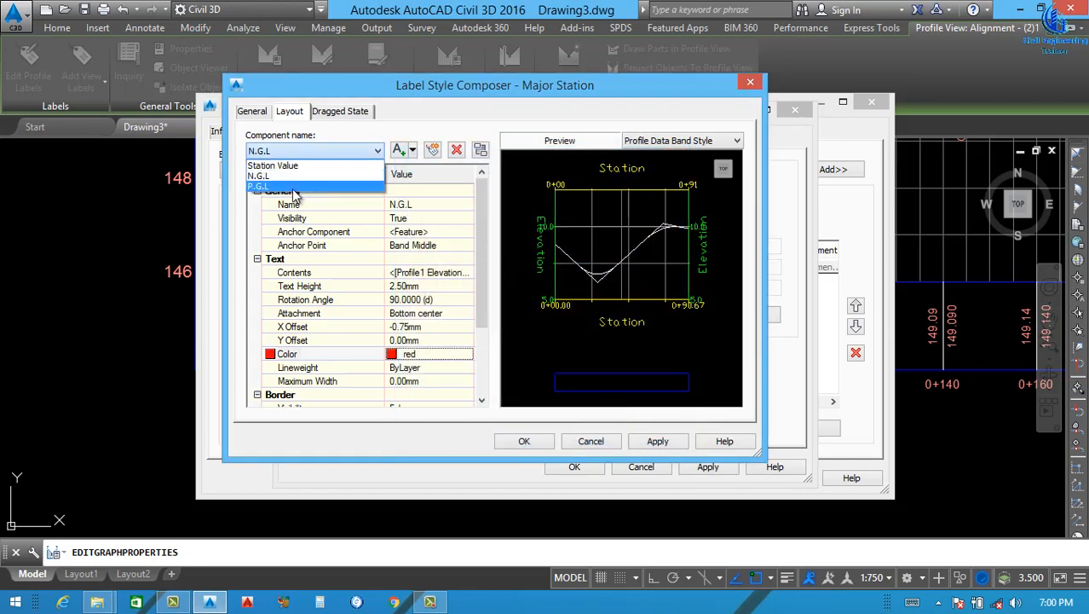
left_click(290, 192)
key("Down")
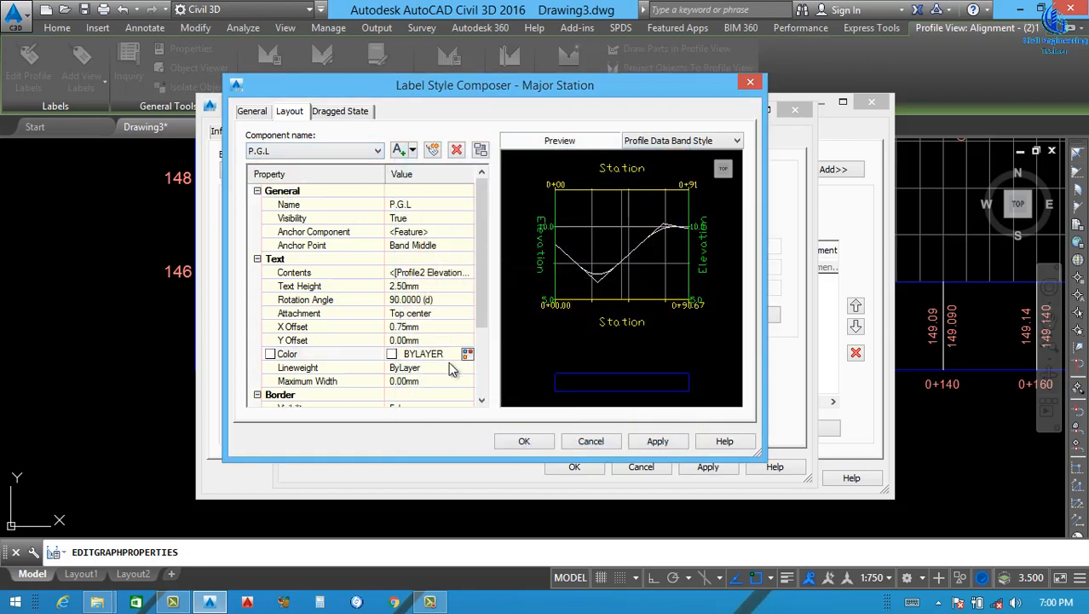
left_click(467, 352)
left_click(478, 336)
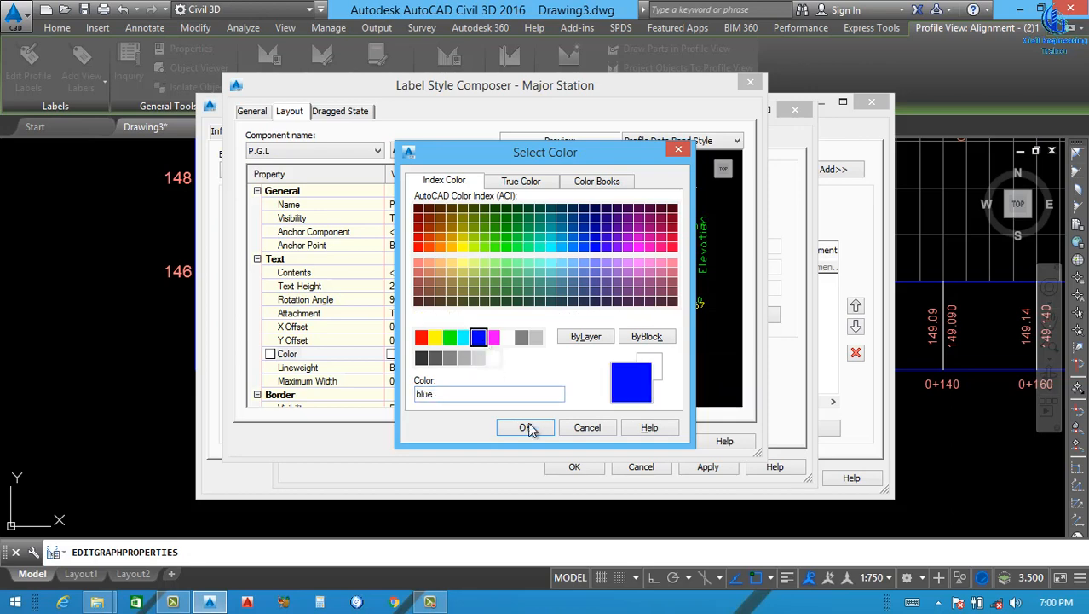
left_click(527, 428)
left_click(658, 442)
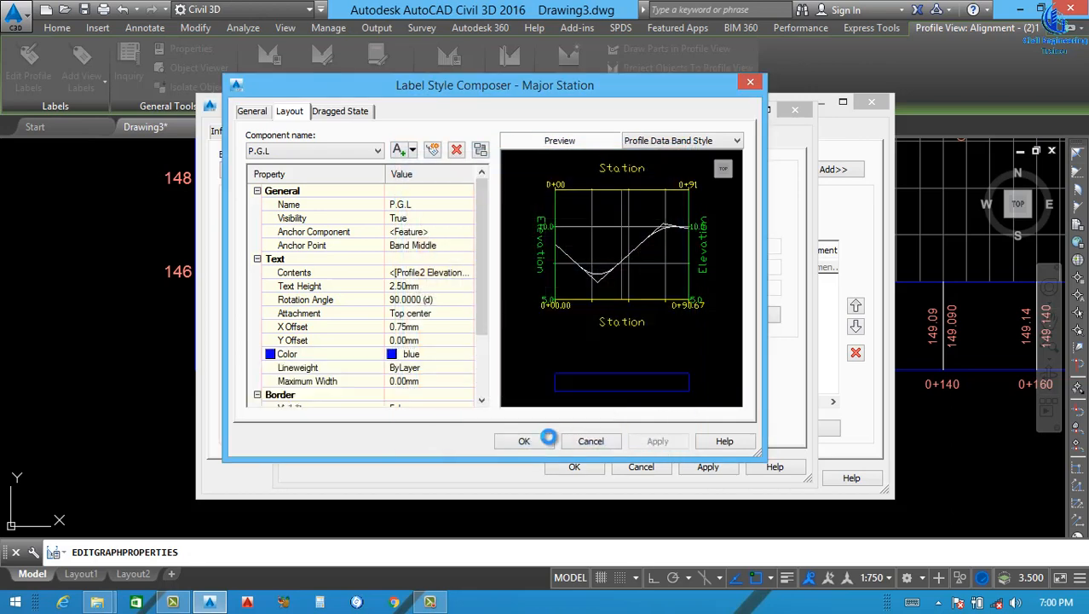
left_click(524, 441)
- Apply the edited Elevations and Stations band style and the profile view's properties
left_click(708, 466)
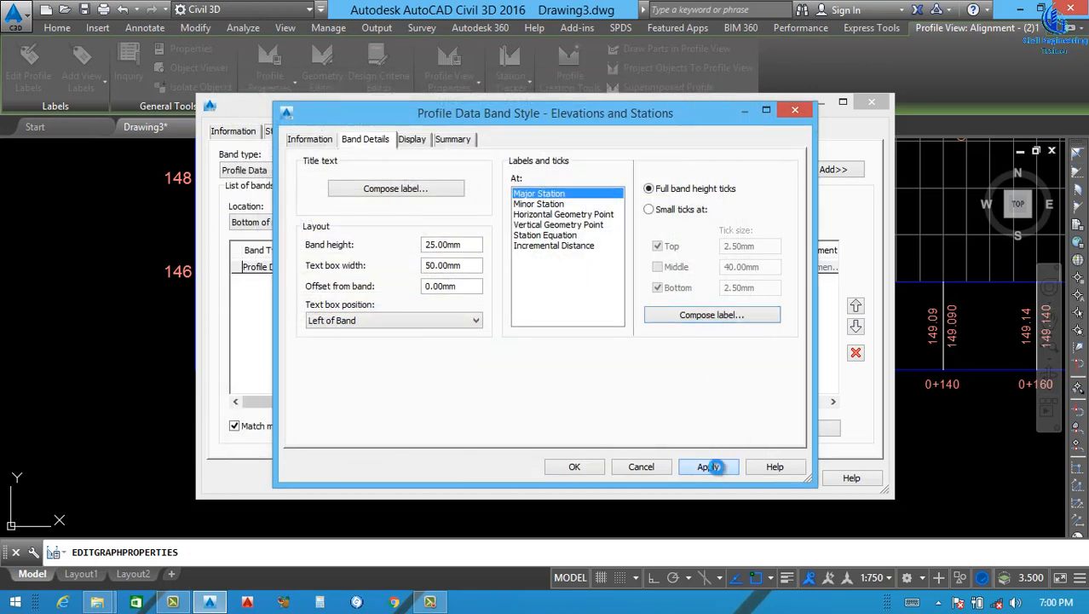
left_click(574, 466)
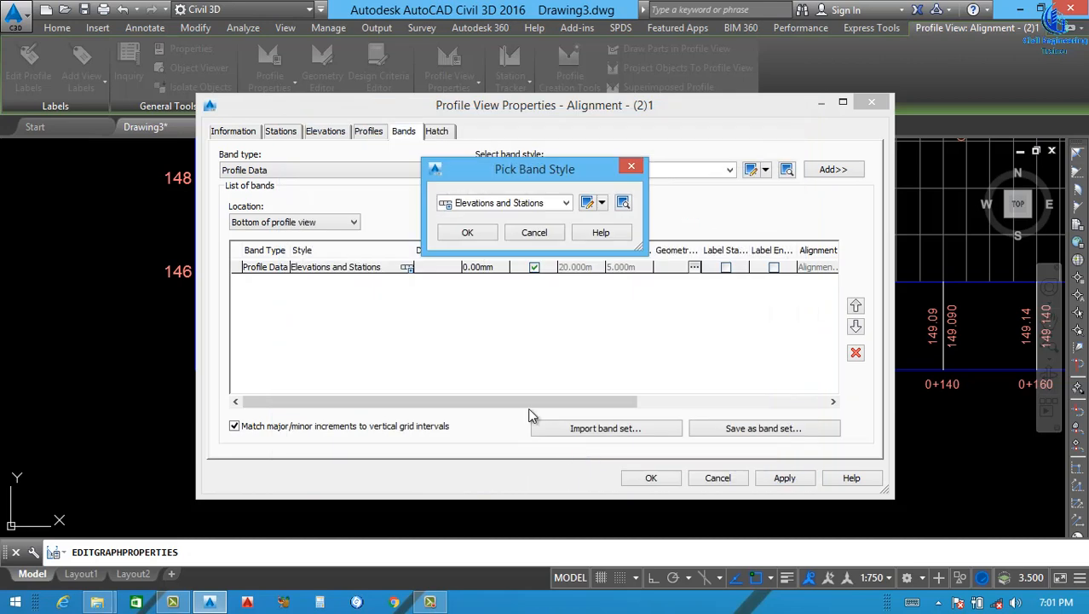
left_click(467, 233)
left_click(783, 478)
left_click(650, 478)
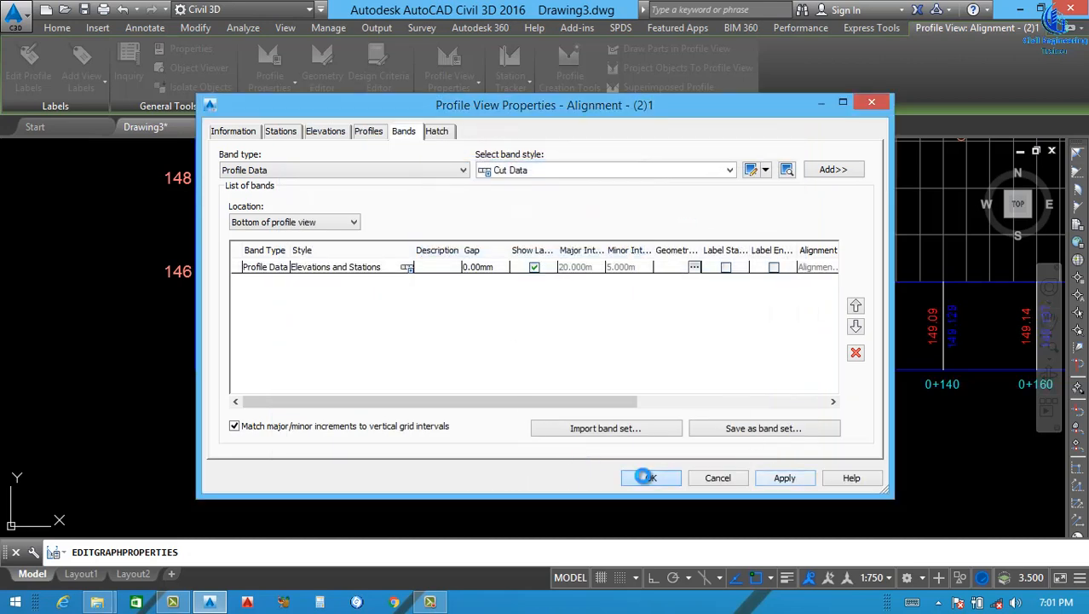
- Inspect the updated profile view and the P.G.L profile's label set, opened from the first crest curve label
scroll(500, 365, "down", 6)
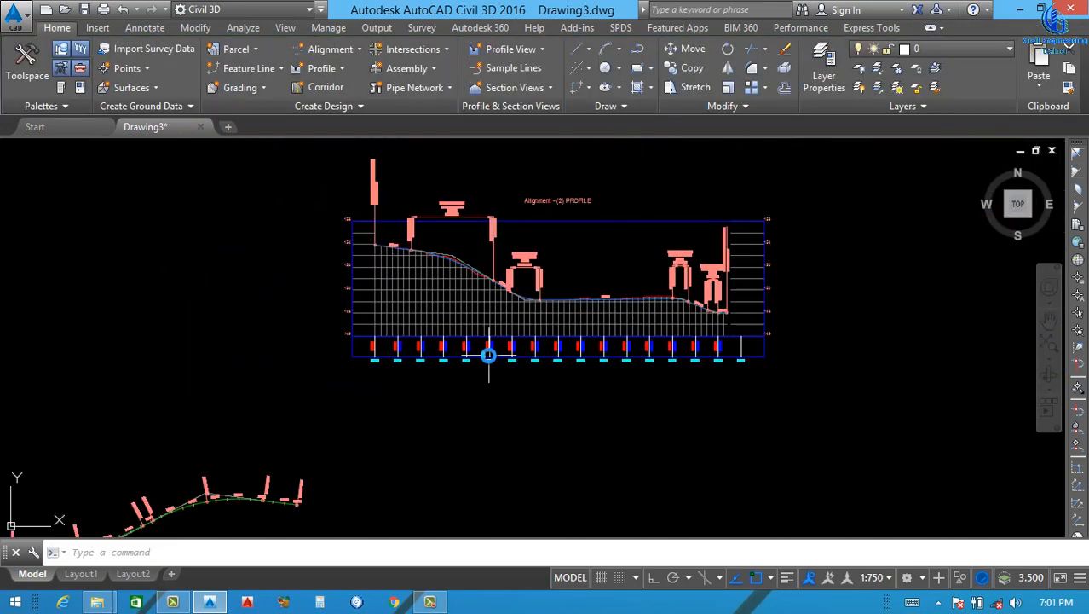
scroll(502, 309, "up", 2)
scroll(566, 294, "down", 2)
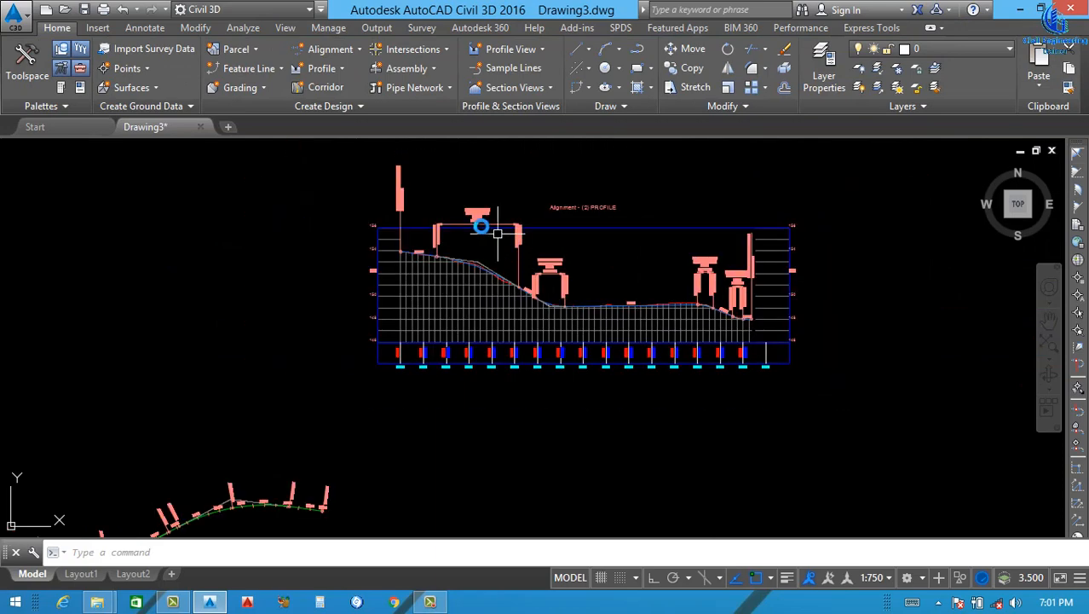
scroll(487, 226, "up", 2)
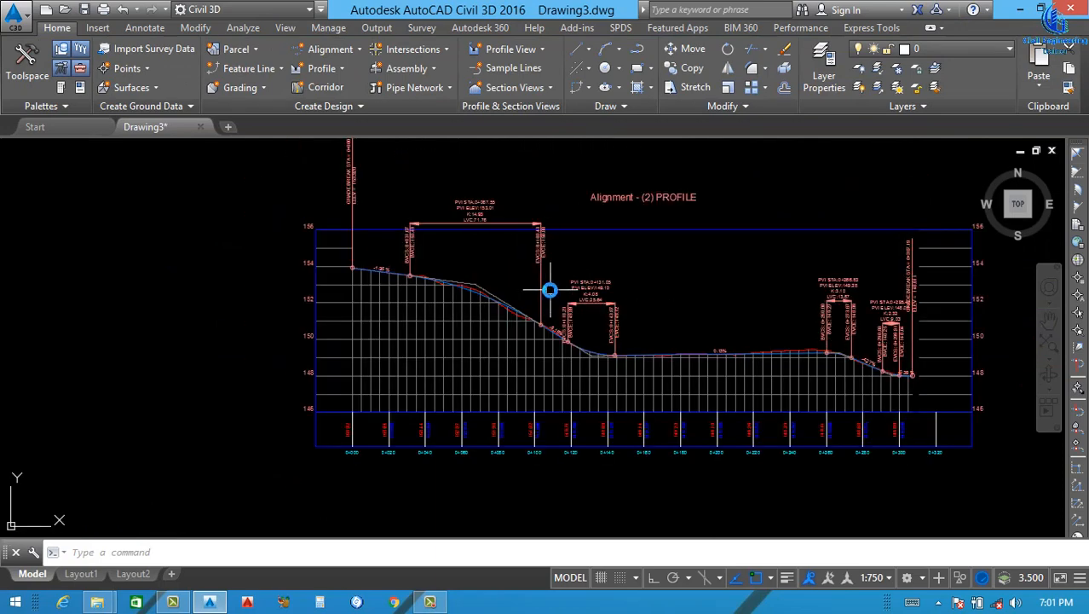
scroll(545, 288, "up", 2)
scroll(521, 296, "up", 2)
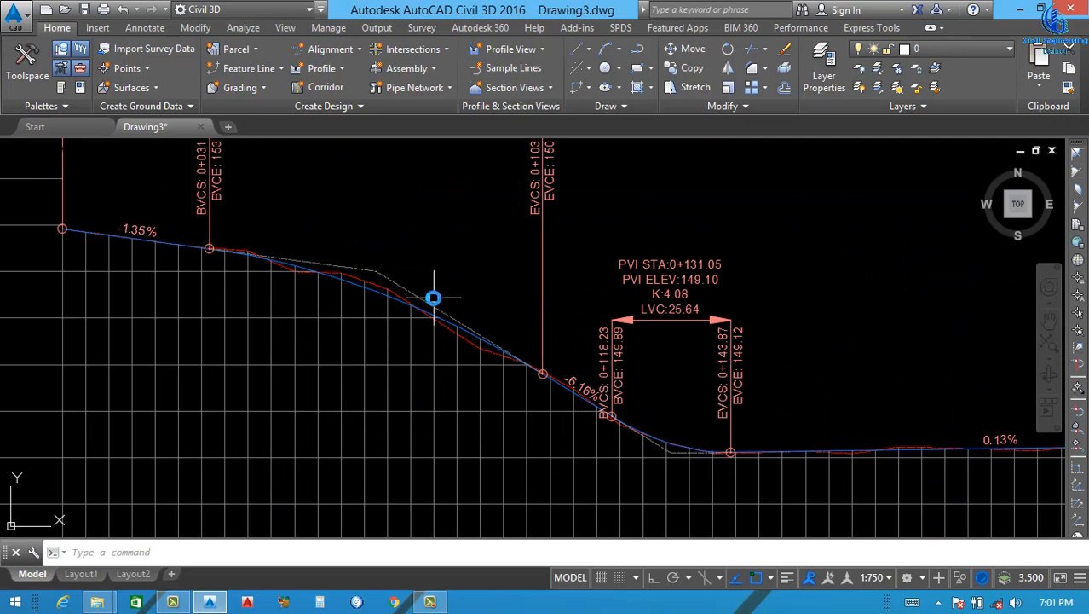
left_click(546, 271)
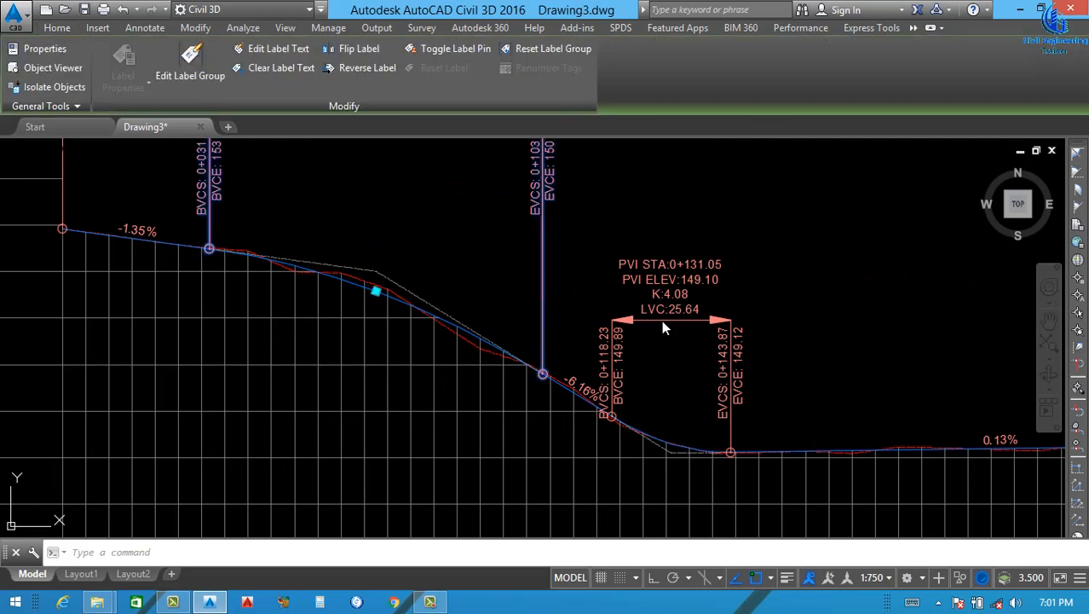
right_click(641, 253)
left_click(694, 458)
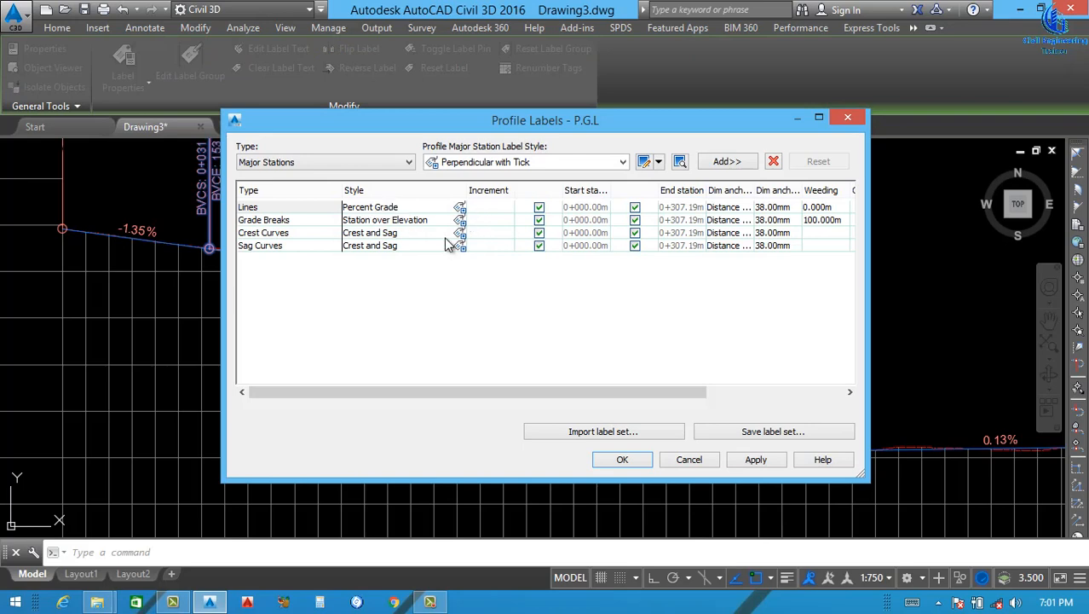
left_click(848, 119)
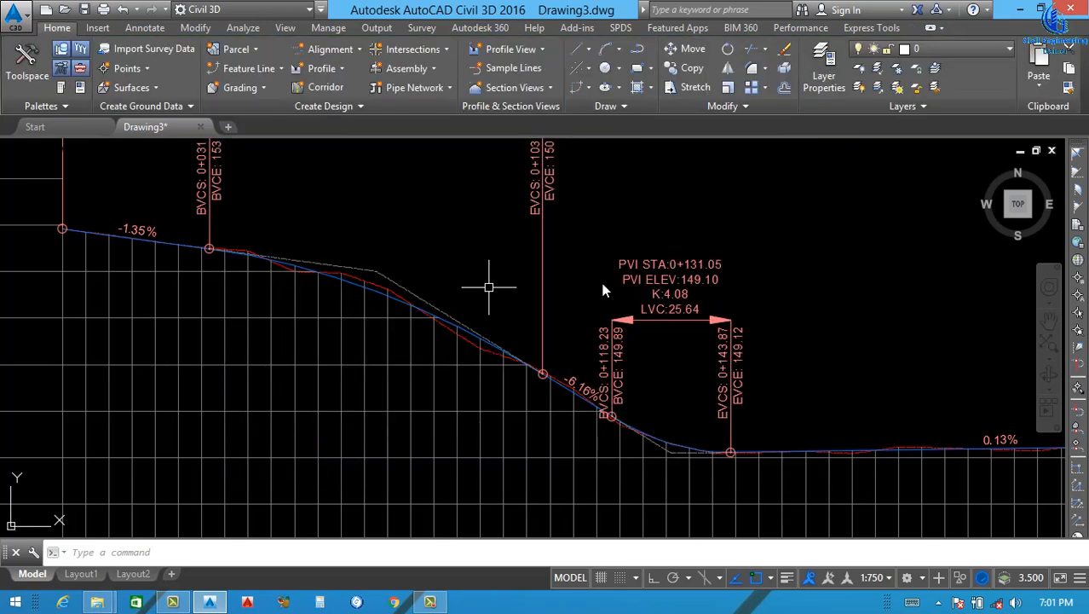
- Shift the first crest curve label's dimension line down to just below the profile view's 156 elevation line
scroll(500, 316, "down", 3)
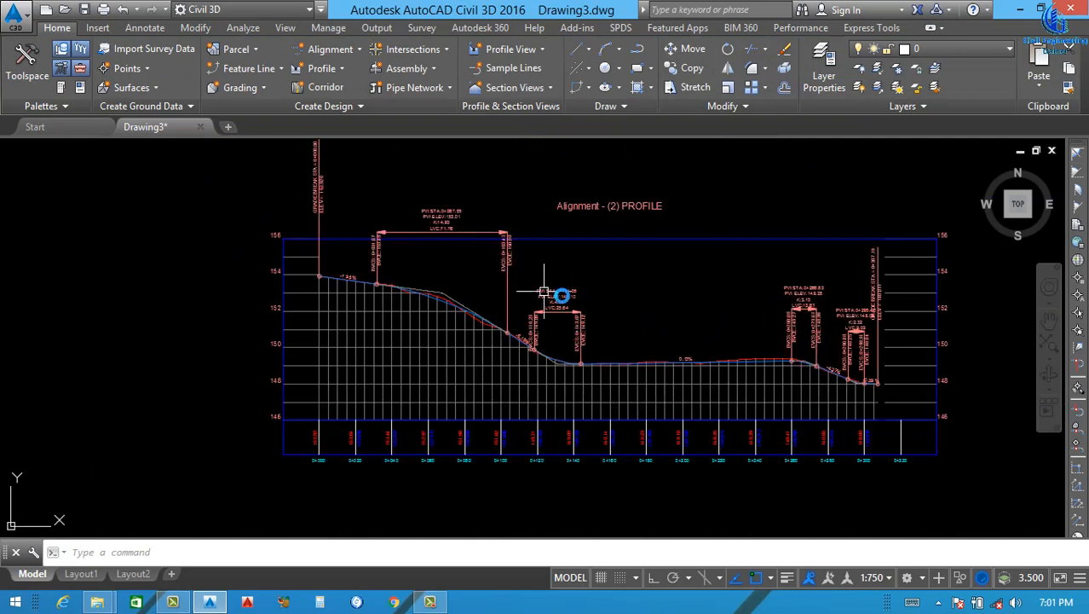
scroll(439, 232, "up", 4)
left_click(437, 231)
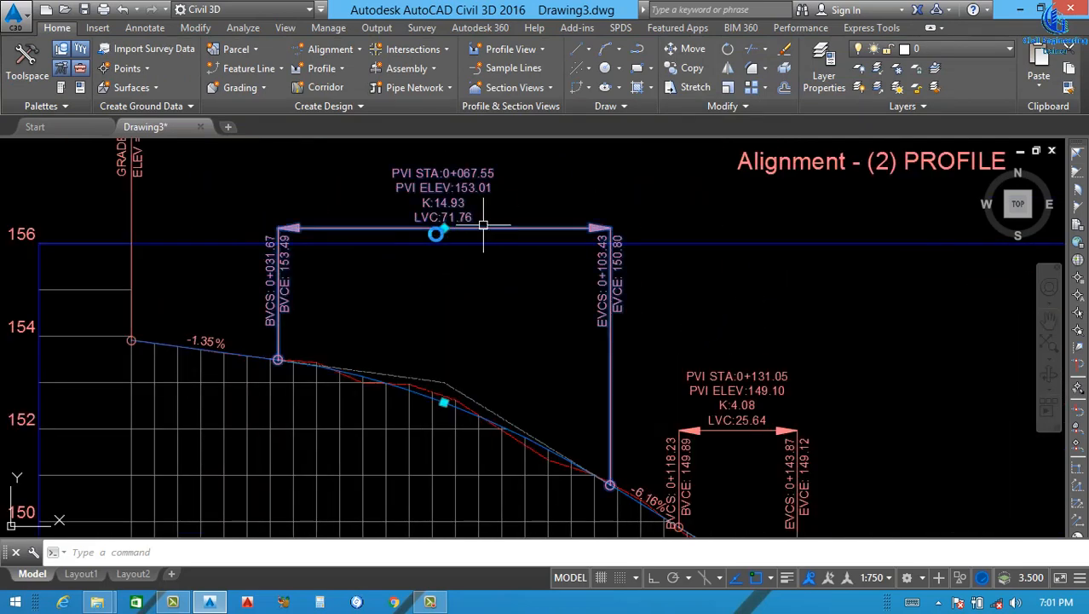
left_click(443, 230)
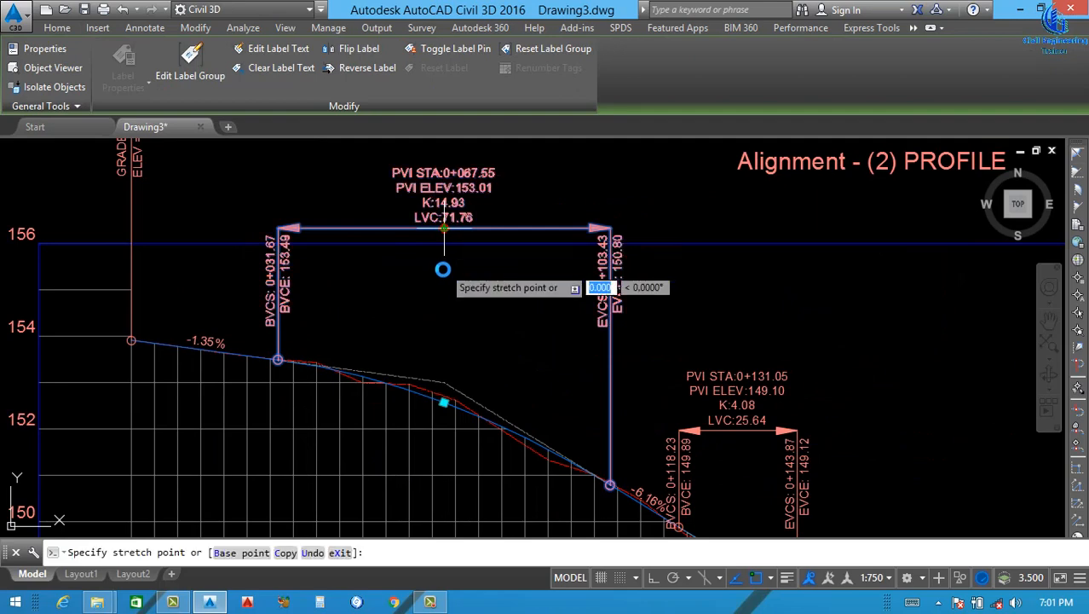
scroll(446, 252, "up", 2)
left_click(474, 253)
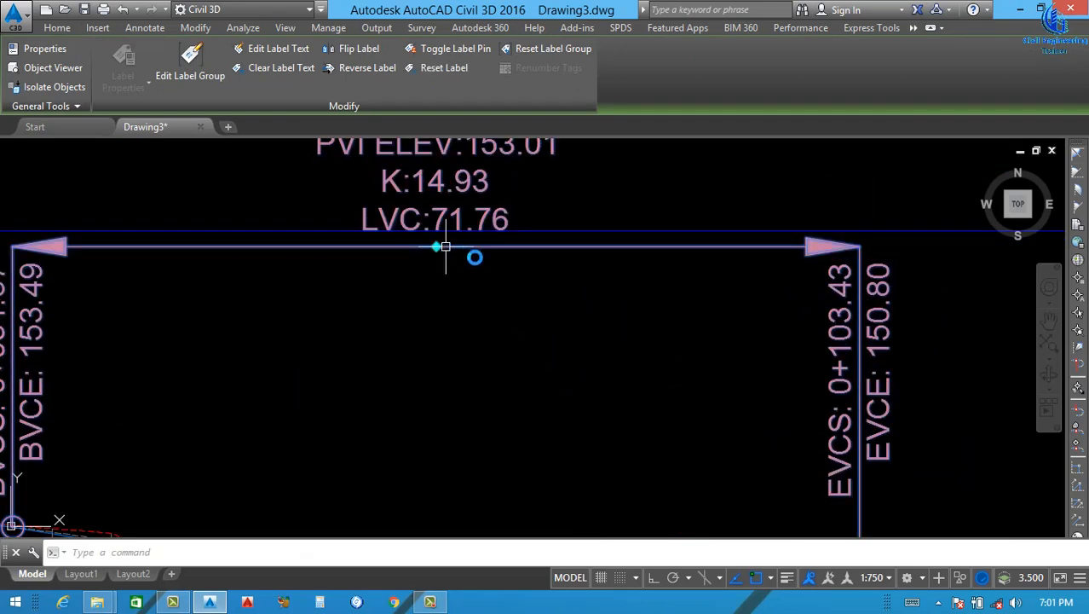
scroll(484, 292, "down", 5)
key("Escape")
- Set the profile view's user-specified station range to start at -0+010.00 m and end at 0+315.00 m, and apply it
scroll(496, 293, "down", 2)
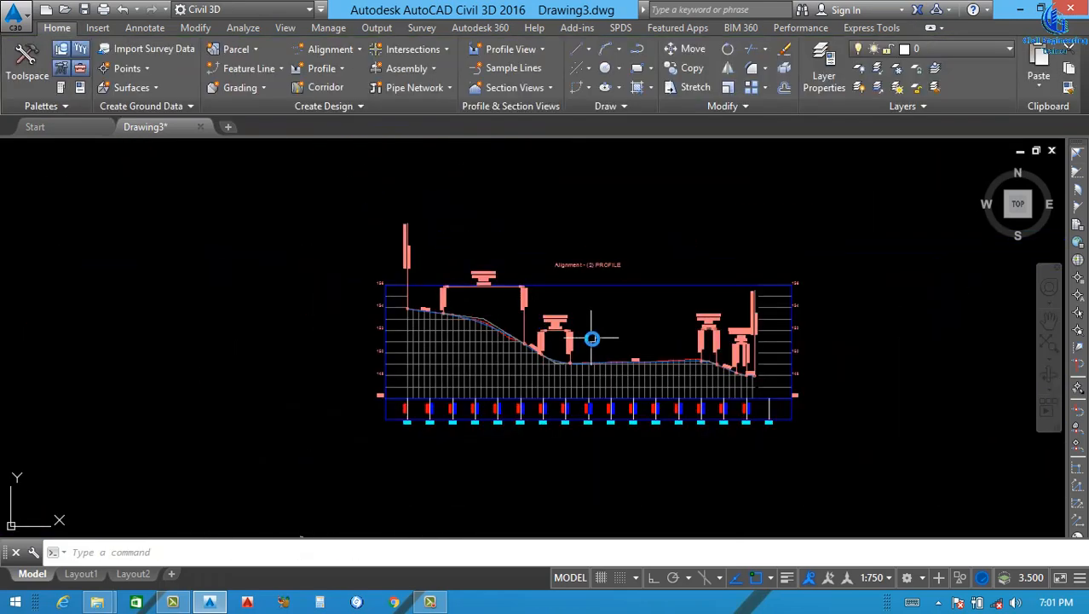
scroll(598, 362, "down", 2)
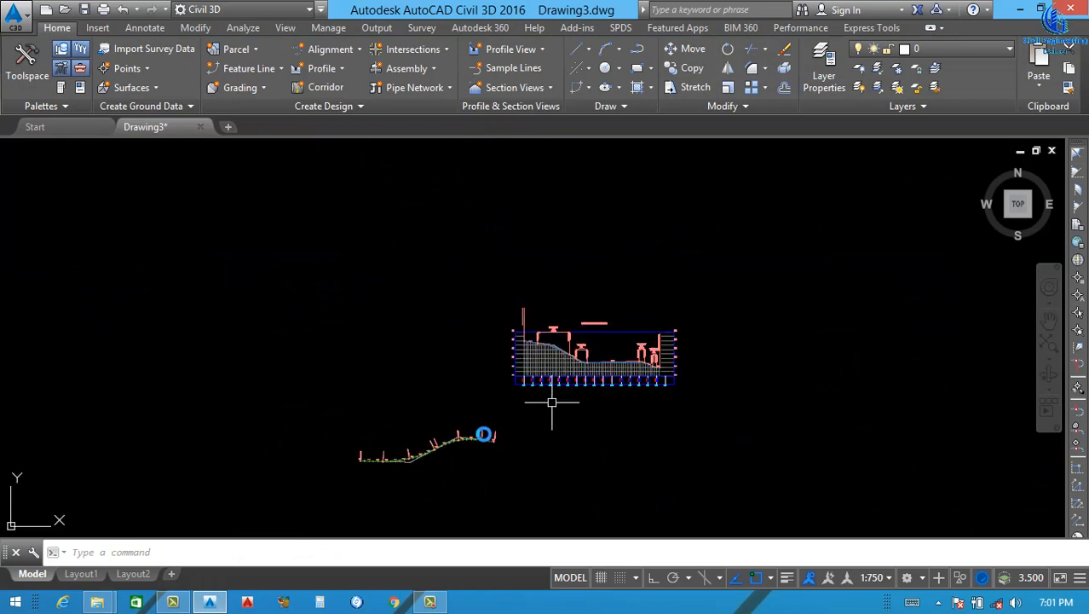
scroll(428, 458, "up", 2)
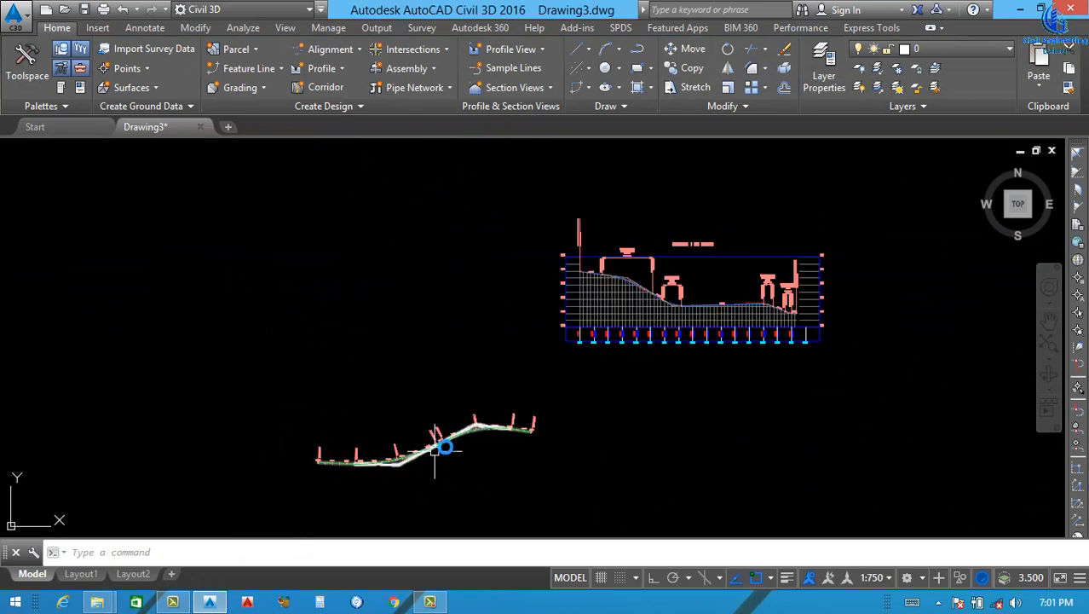
scroll(777, 293, "up", 2)
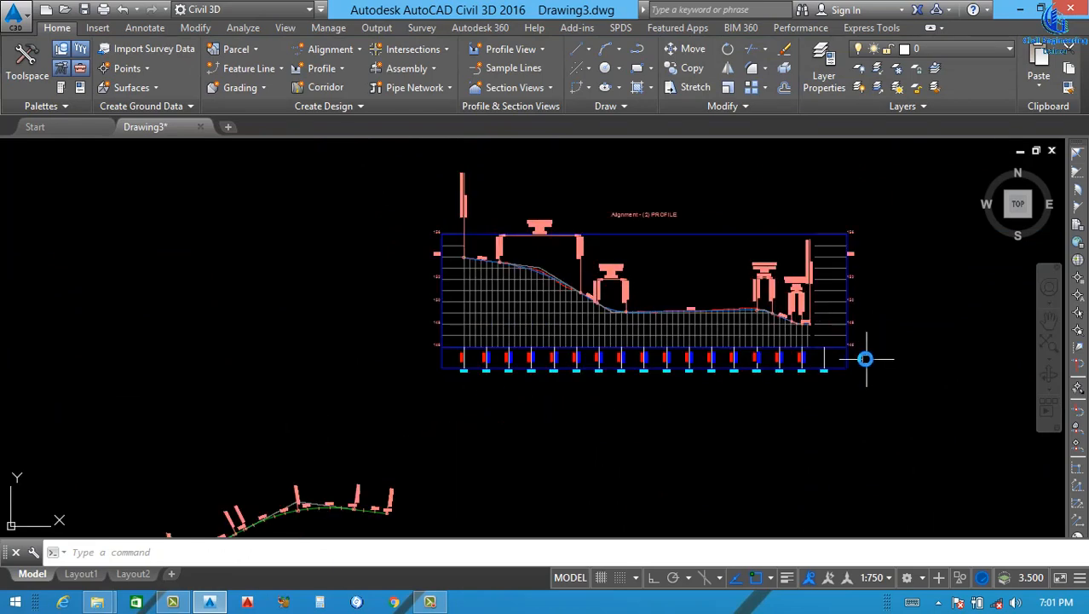
scroll(865, 359, "up", 2)
left_click(826, 338)
right_click(824, 362)
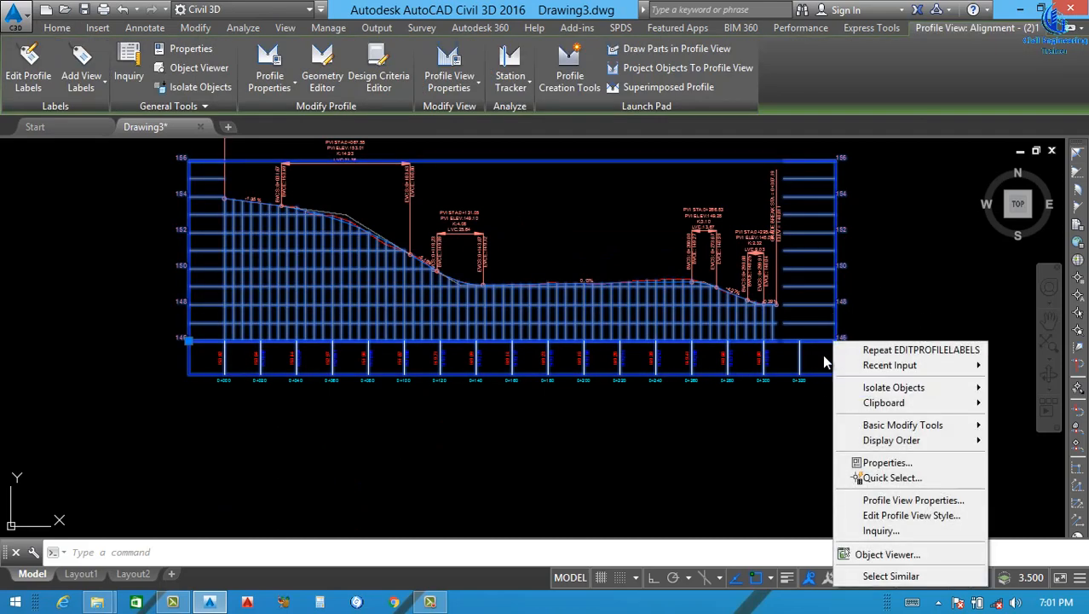
left_click(911, 500)
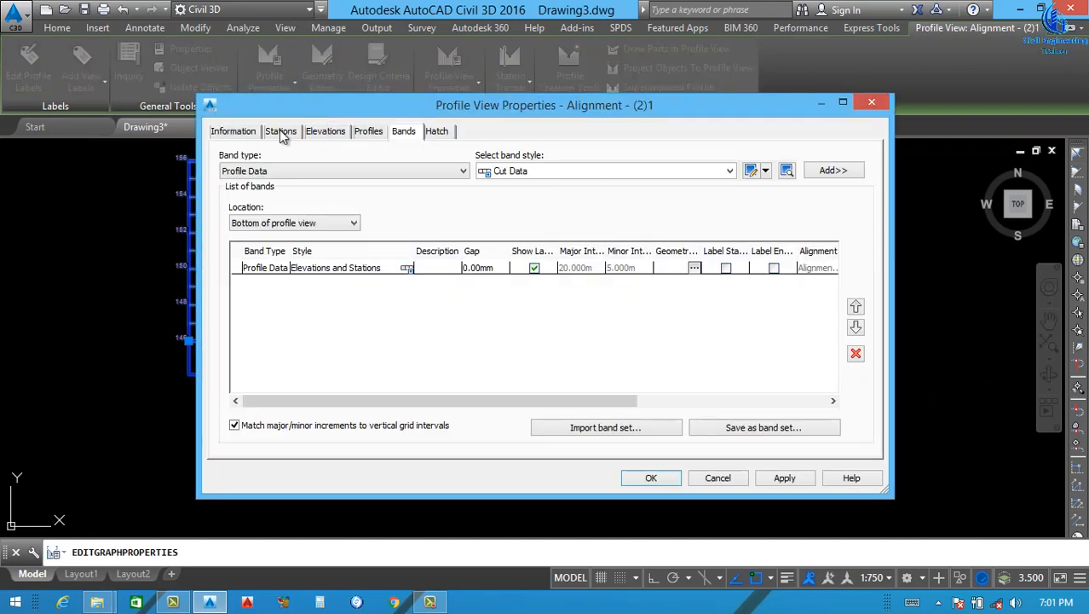
left_click(280, 131)
left_click(266, 281)
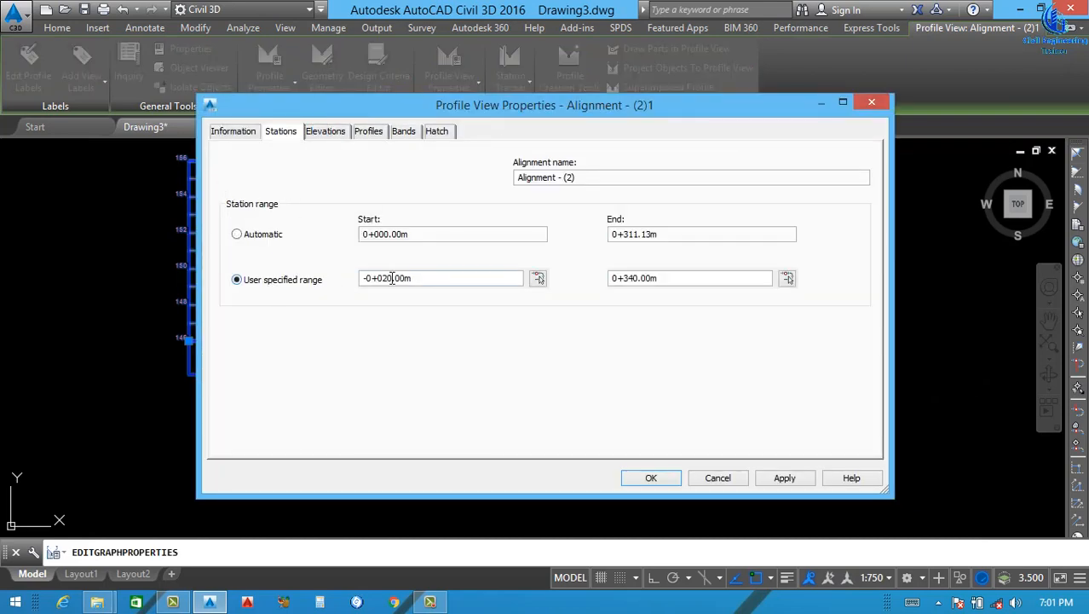
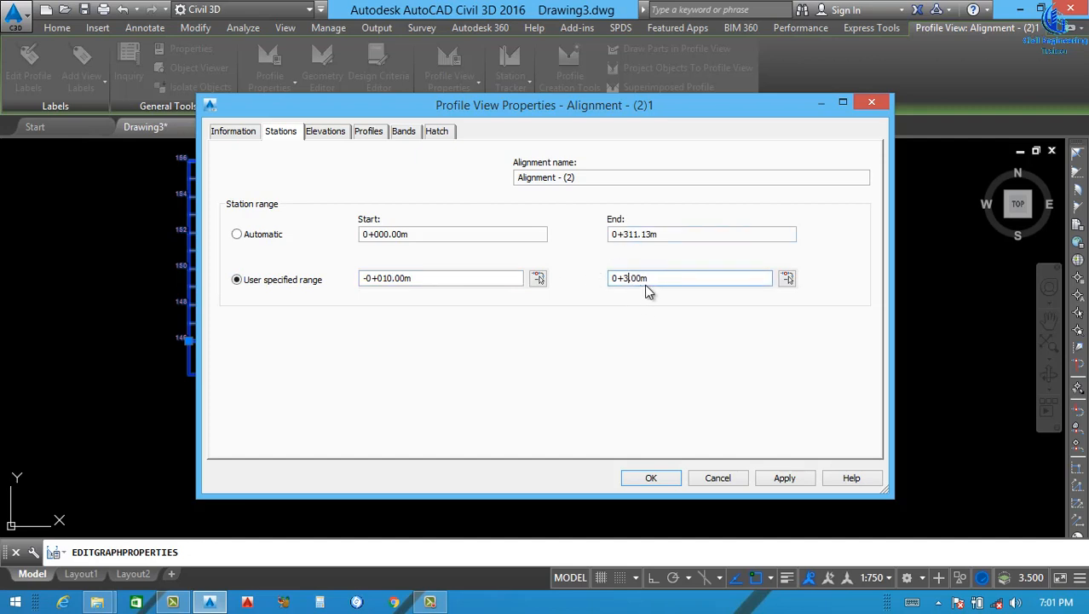
type("15")
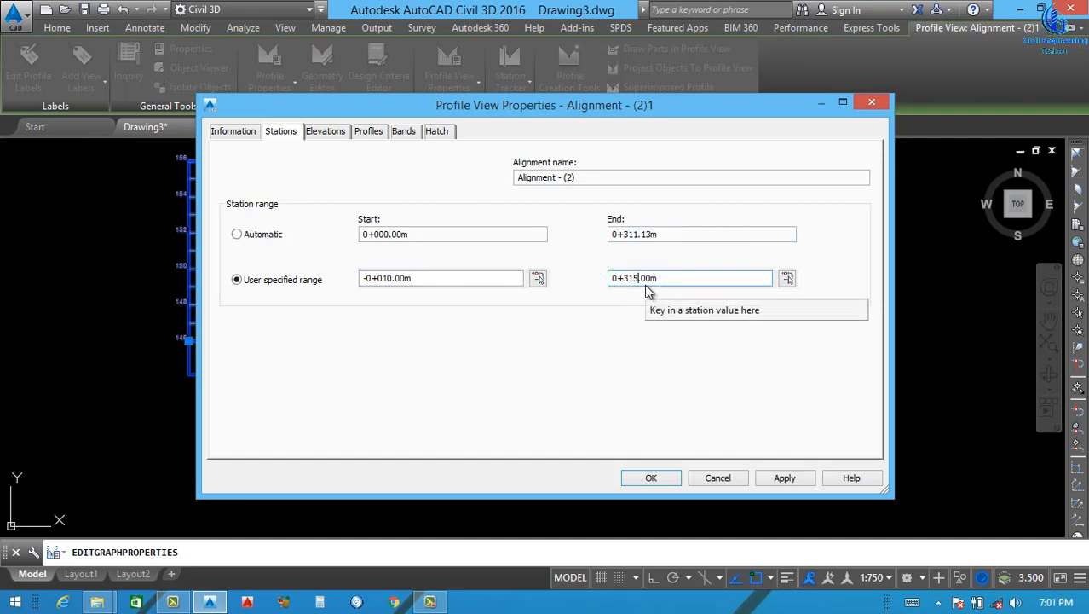
left_click(778, 480)
left_click(650, 478)
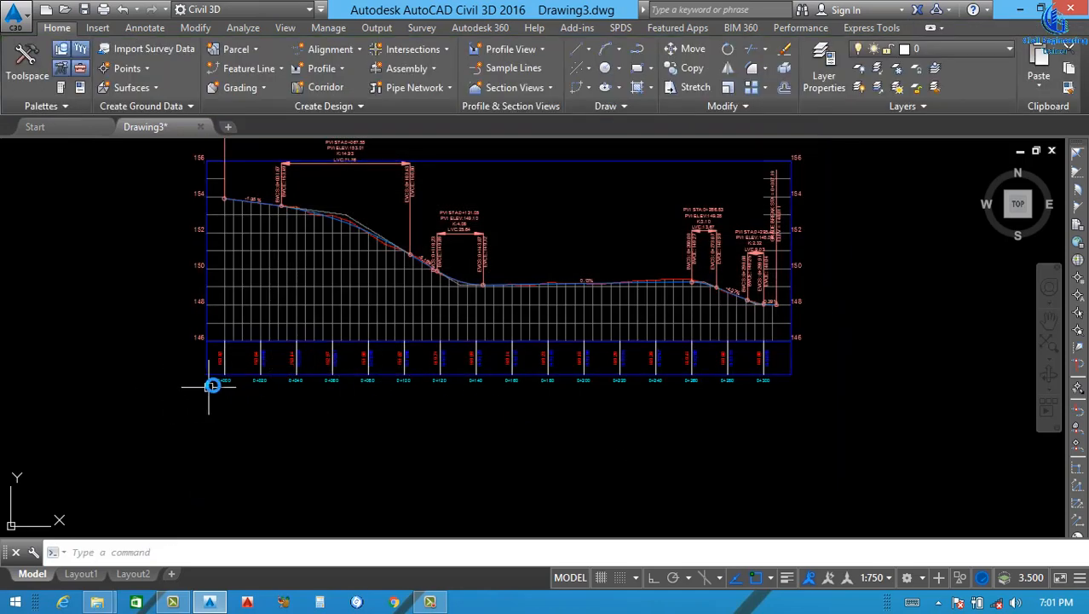
- Examine how closely the P.G.L design profile follows the N.G.L ground line from the start through the first crest curve
scroll(212, 386, "up", 3)
scroll(383, 372, "down", 4)
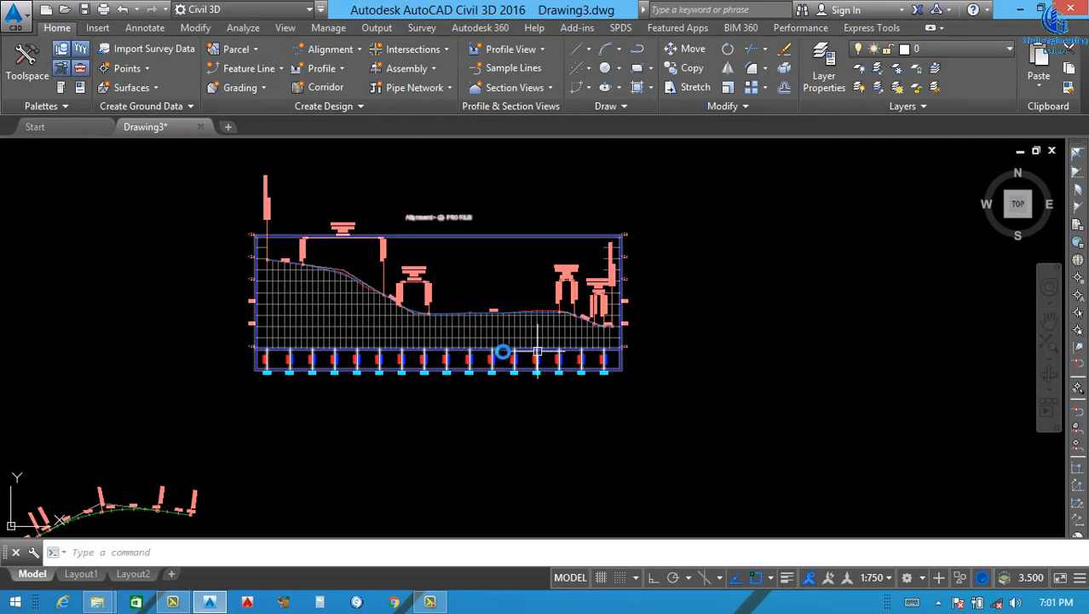
scroll(240, 285, "up", 8)
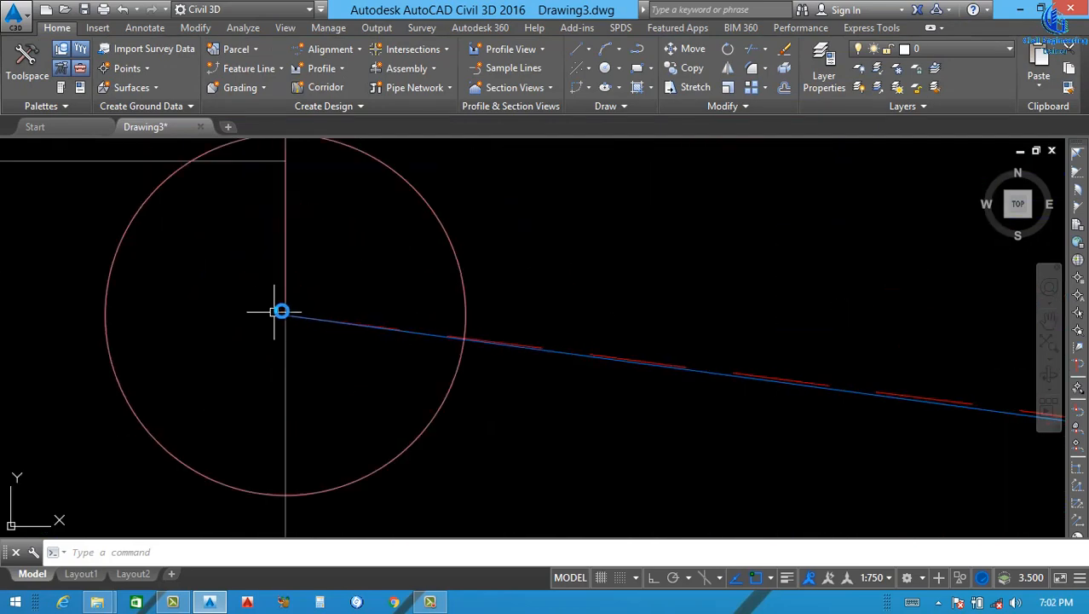
scroll(281, 311, "up", 2)
scroll(281, 311, "down", 10)
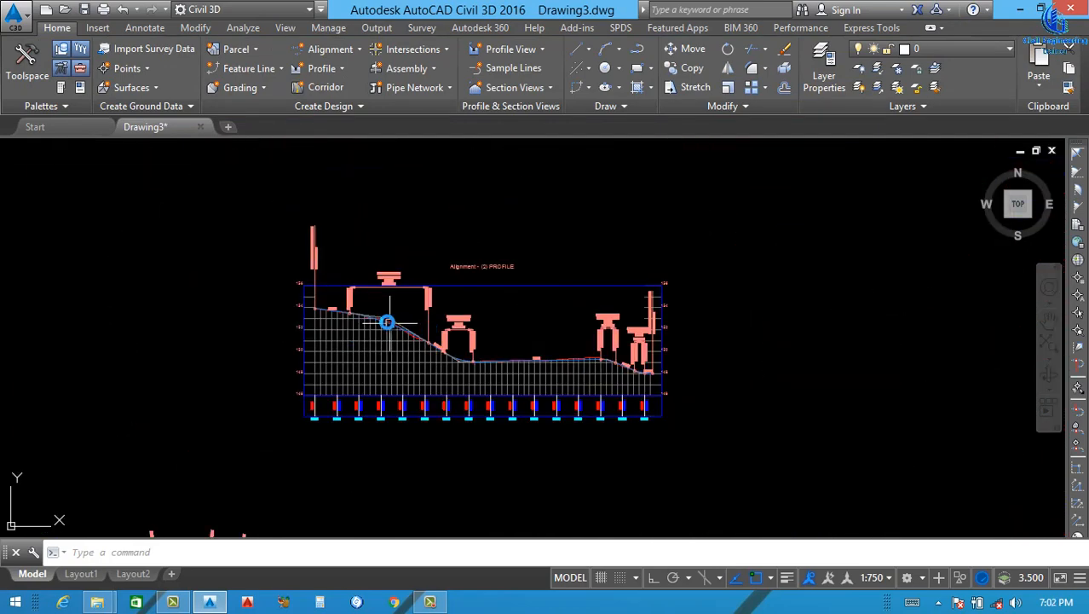
scroll(375, 321, "up", 6)
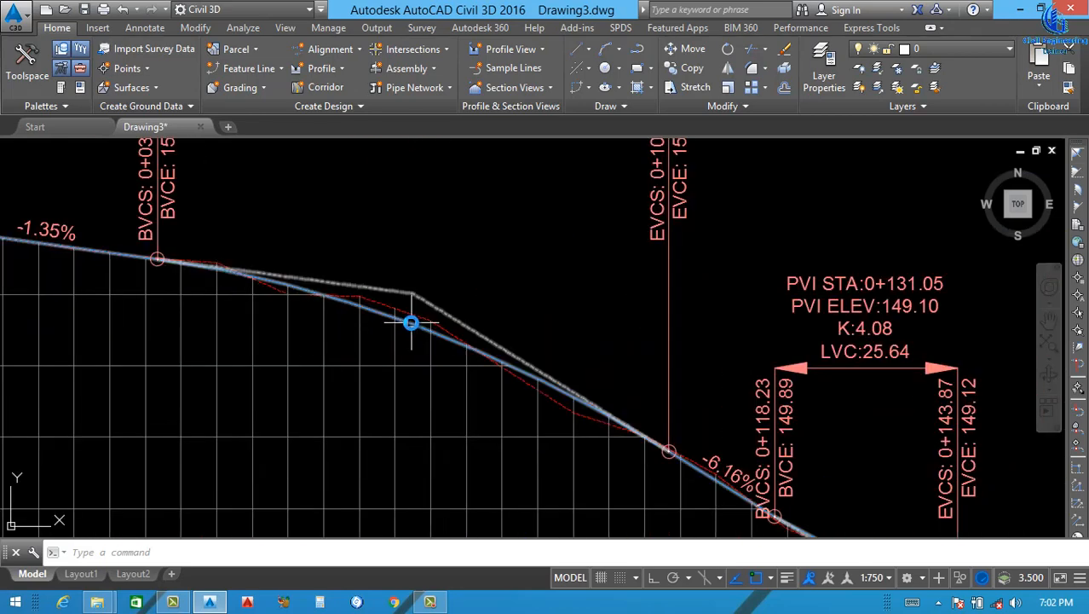
scroll(420, 319, "down", 4)
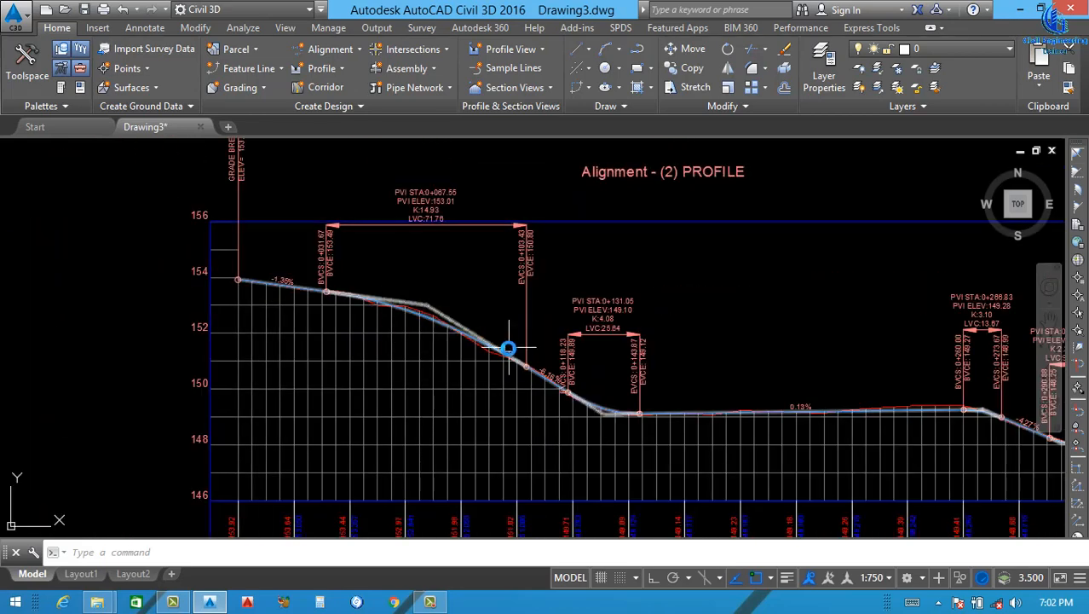
scroll(431, 322, "up", 5)
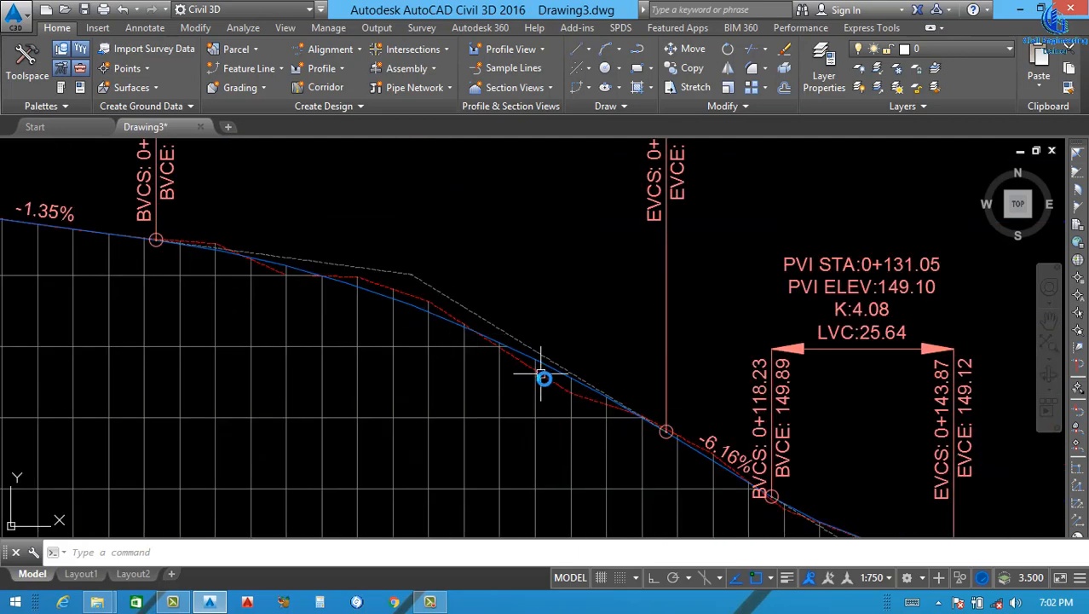
scroll(533, 370, "down", 5)
scroll(630, 399, "down", 4)
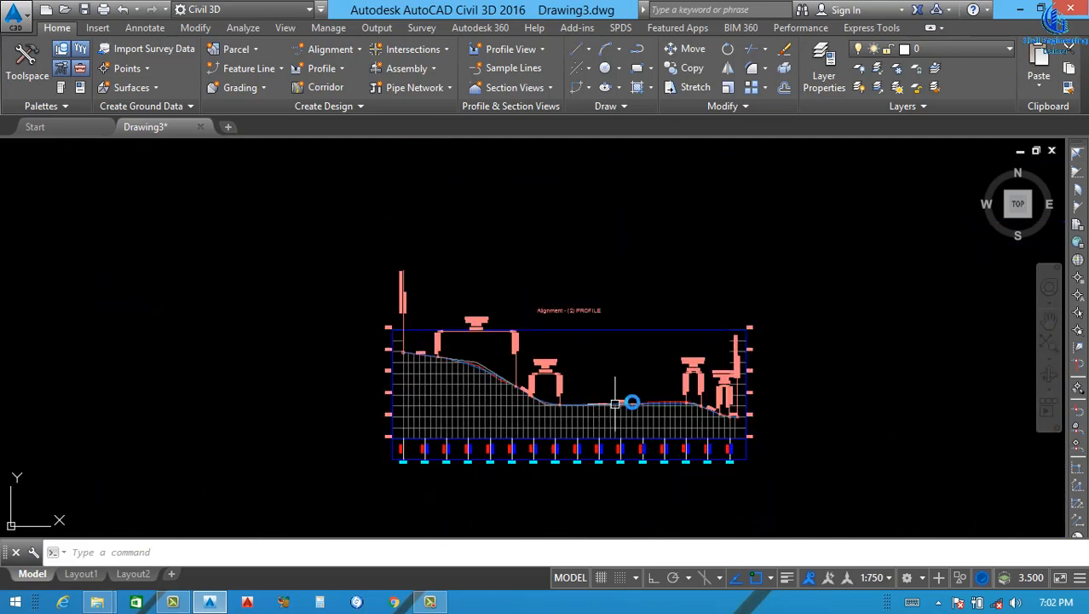
- Move the PVI of the P.G.L profile's second crest curve back to about station 0+250.97 at elevation about 149.42
scroll(693, 408, "up", 4)
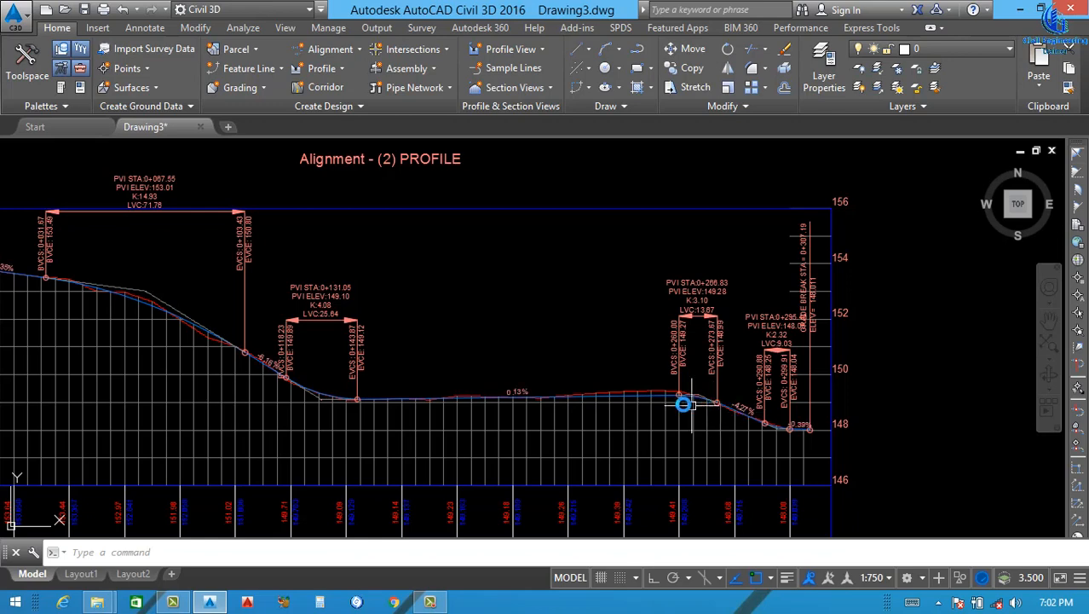
scroll(648, 399, "up", 4)
scroll(801, 390, "up", 6)
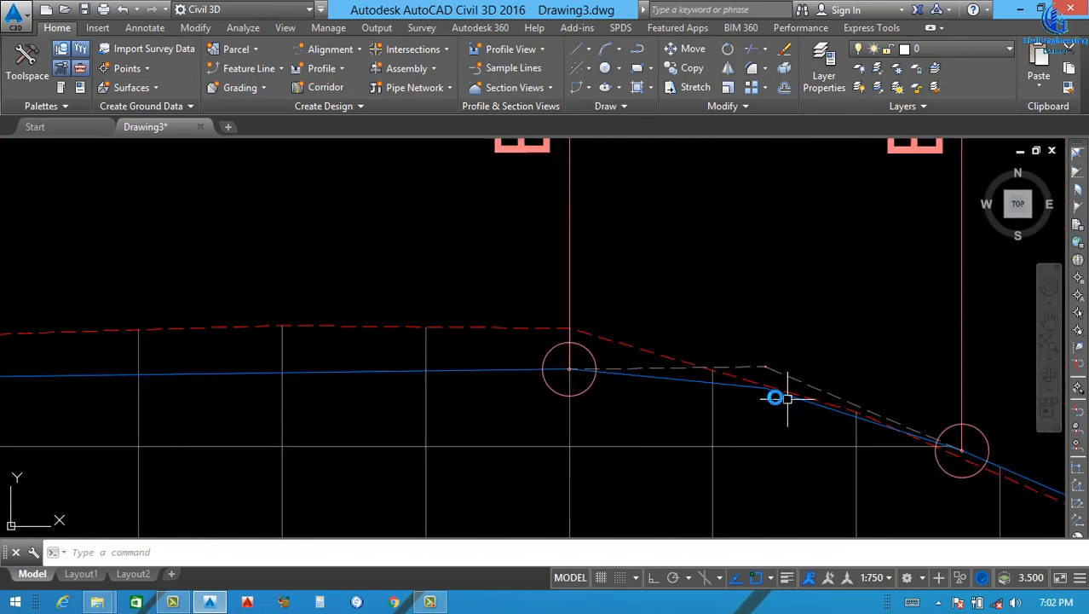
left_click(738, 386)
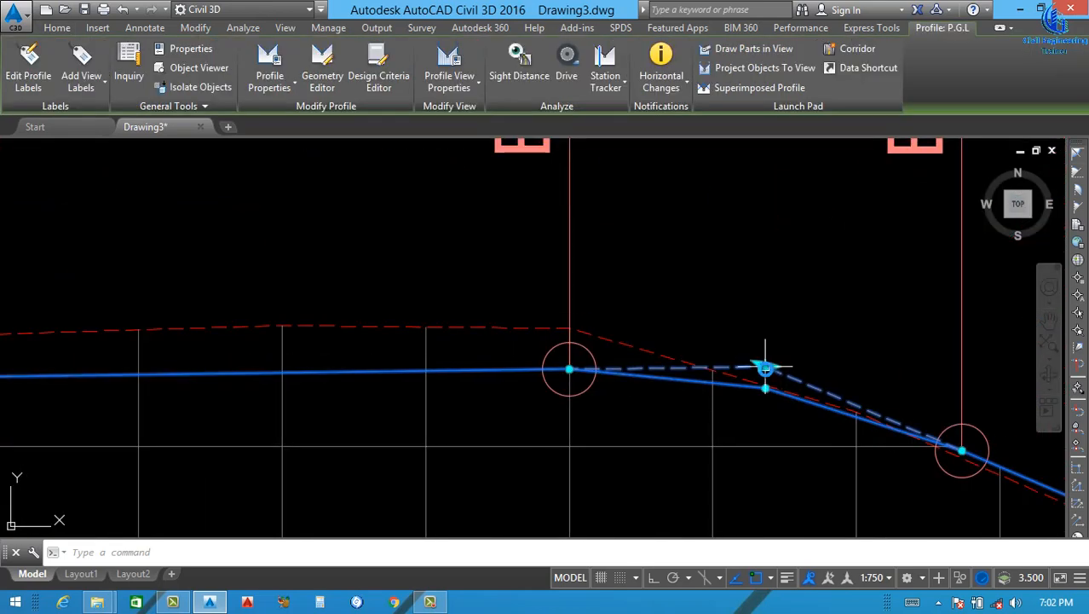
left_click(765, 366)
scroll(771, 384, "down", 2)
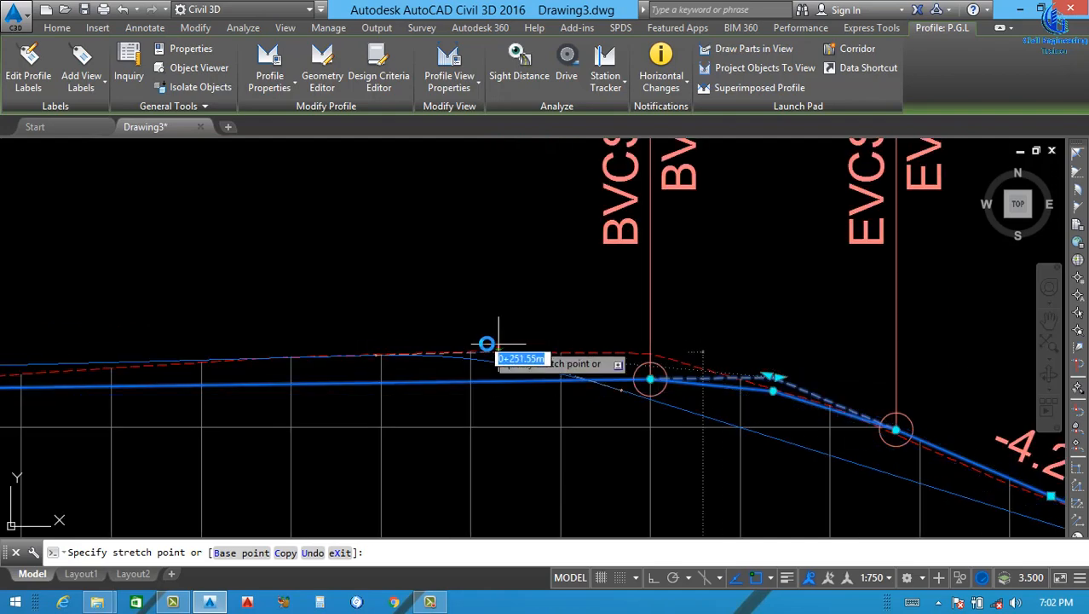
scroll(650, 349, "down", 1)
left_click(649, 349)
scroll(652, 393, "down", 5)
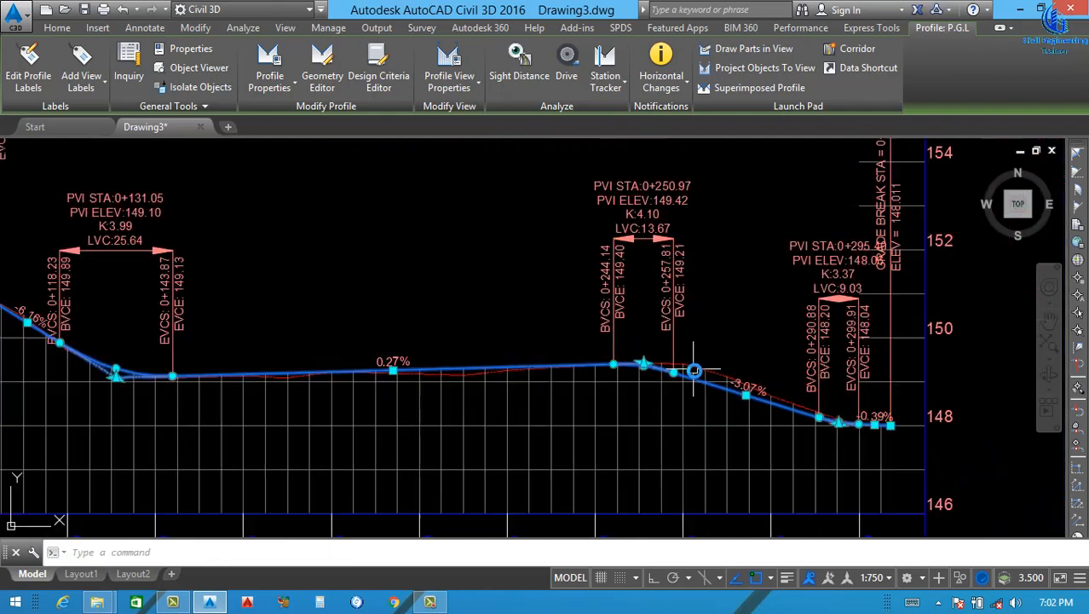
- Move the PVI of the P.G.L profile's first sag curve forward to about station 0+140.18 at elevation about 149.00
left_click(468, 388)
scroll(490, 404, "up", 5)
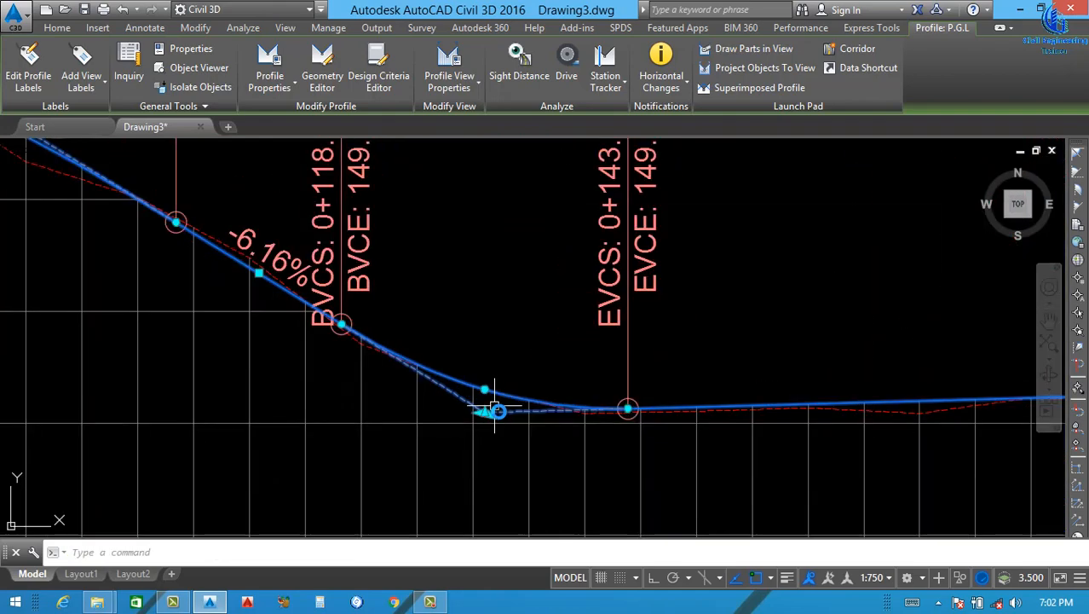
scroll(488, 417, "up", 3)
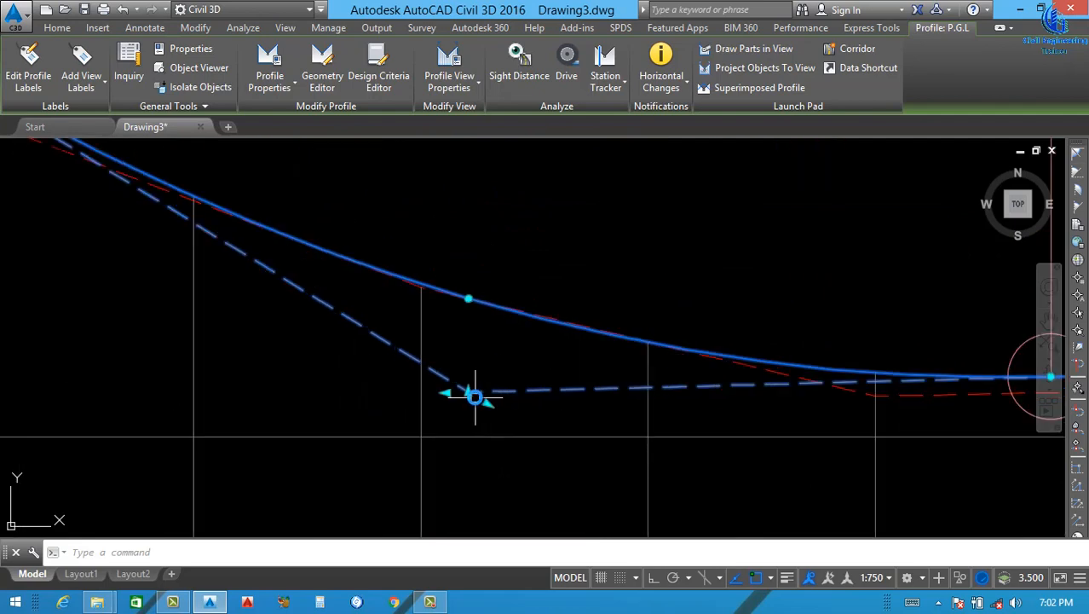
left_click(473, 394)
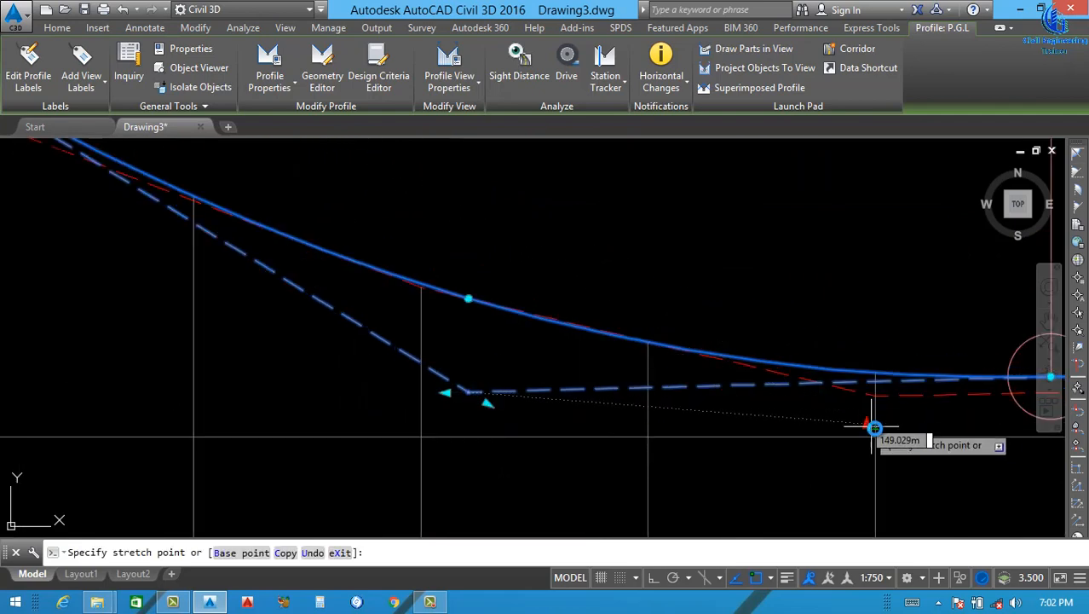
scroll(883, 438, "down", 5)
left_click(607, 382)
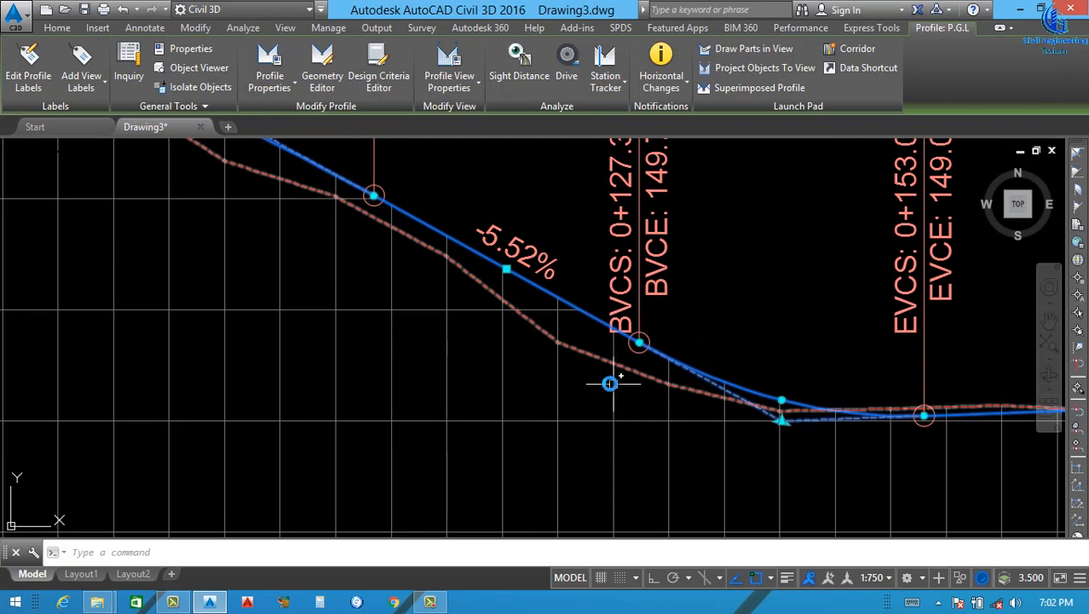
scroll(607, 381, "down", 3)
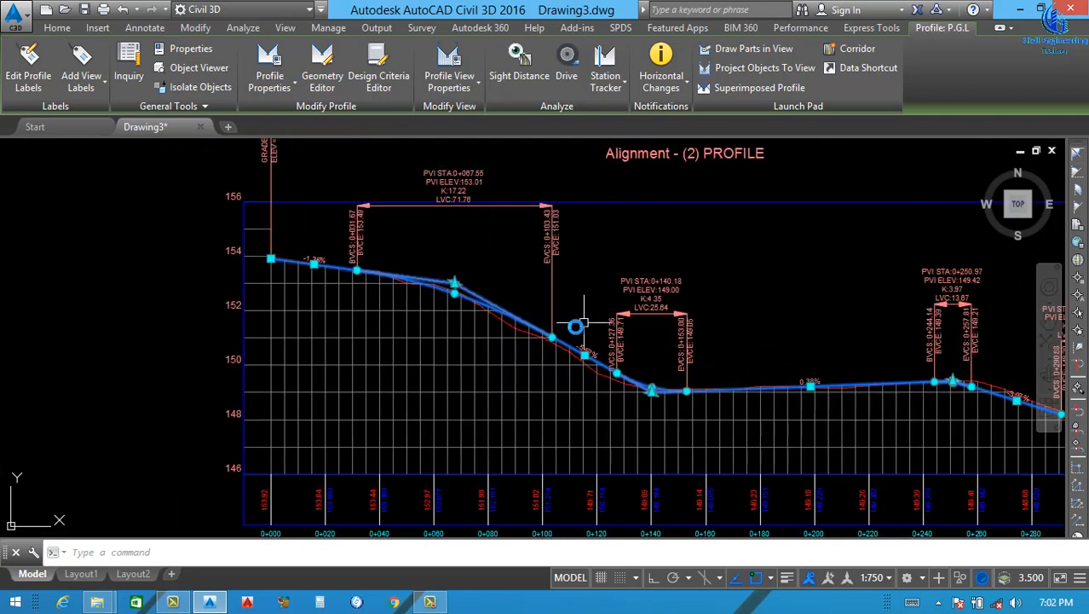
scroll(575, 315, "up", 2)
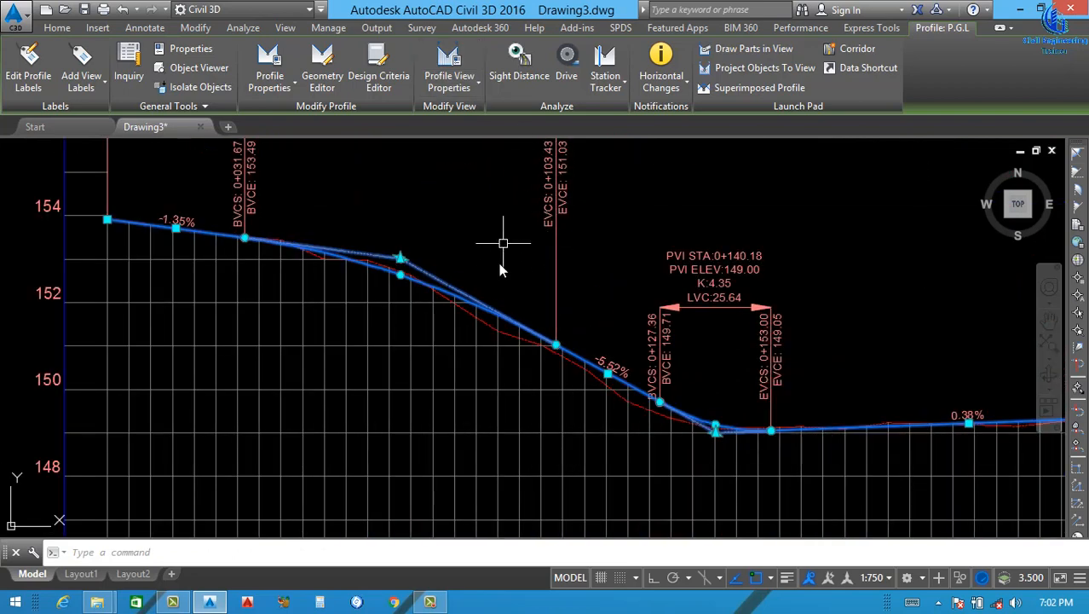
- Open the P.G.L profile's geometry table and set the first crest curve's length to 60 m
key("Escape")
left_click(499, 313)
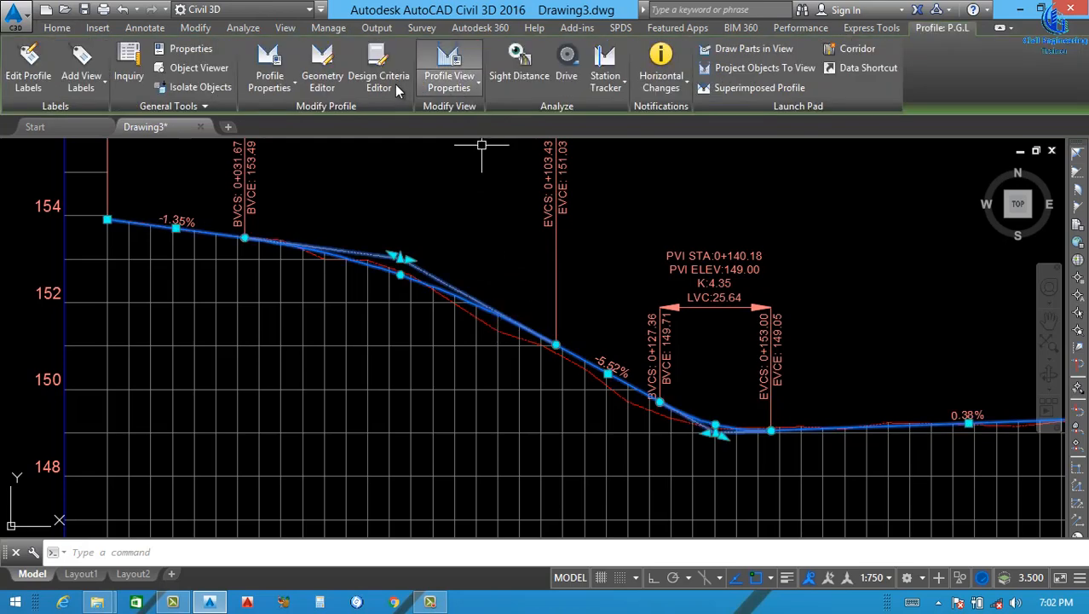
left_click(323, 81)
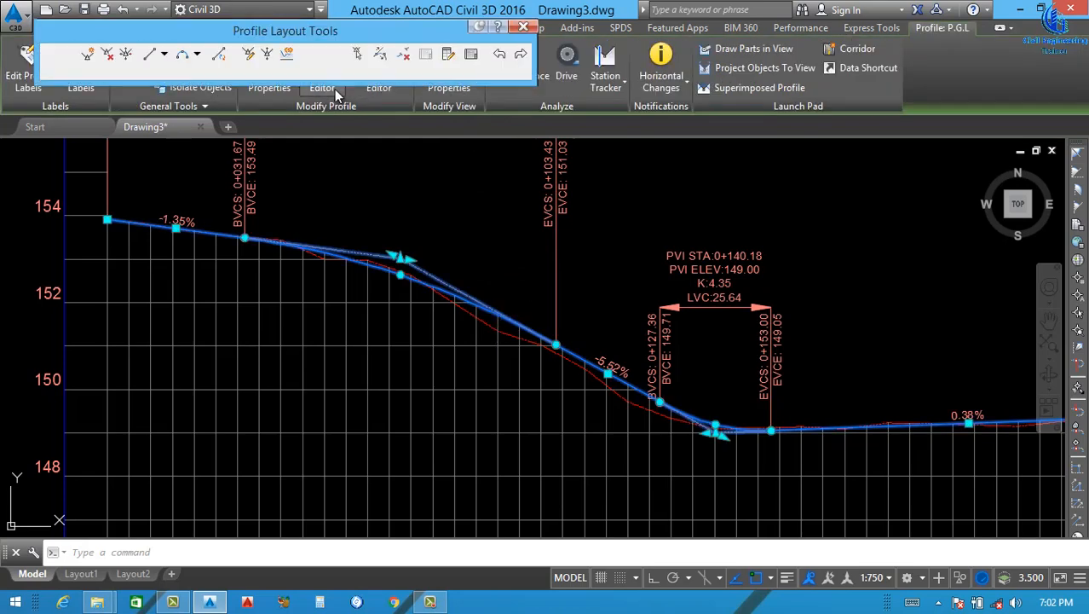
left_click(467, 54)
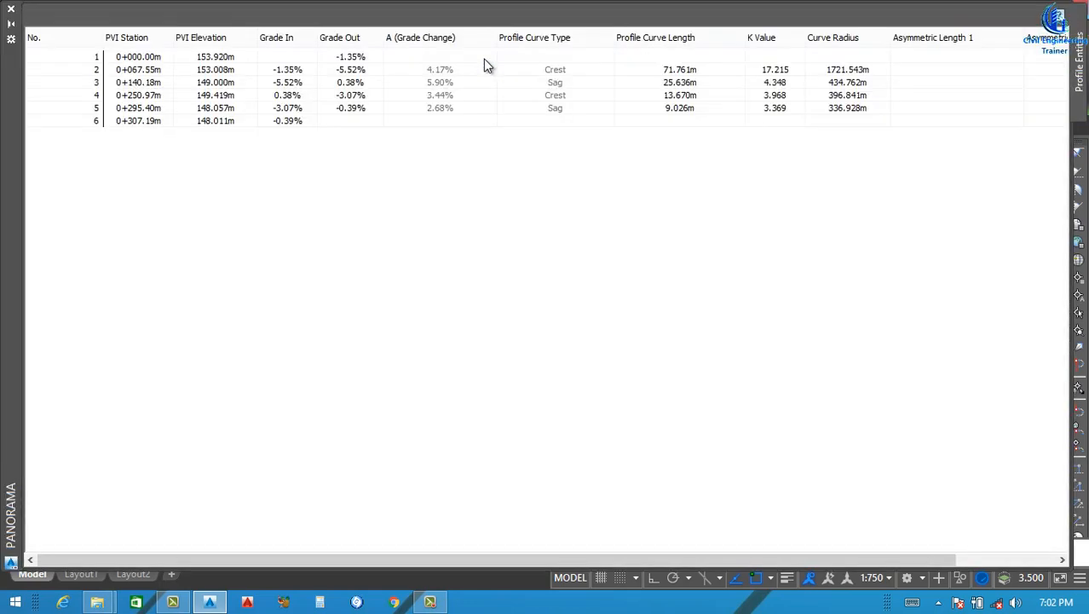
left_click(694, 71)
left_click(695, 71)
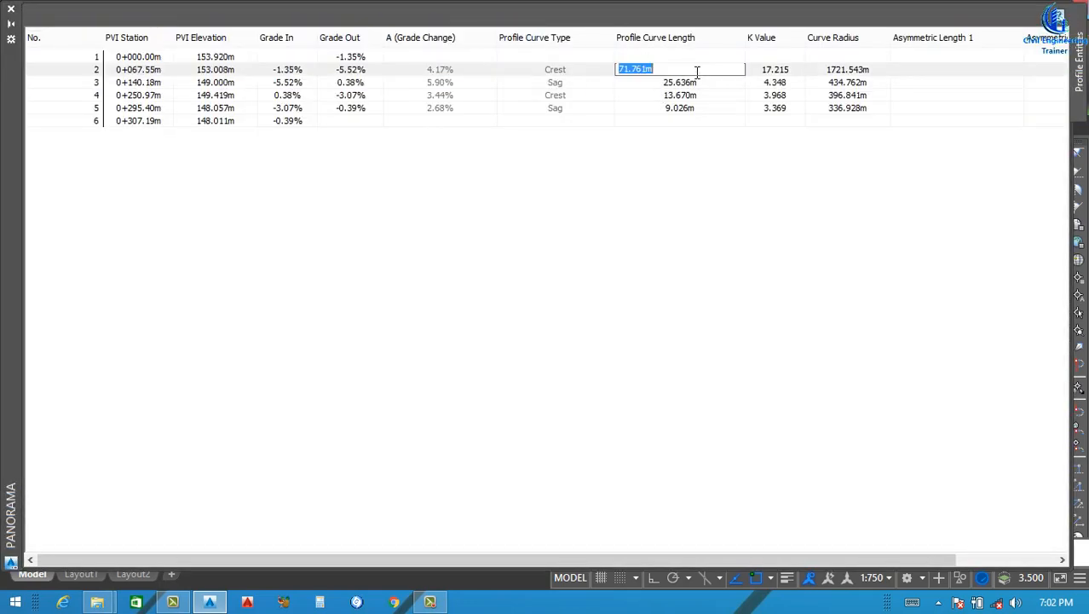
type("60")
key("Return")
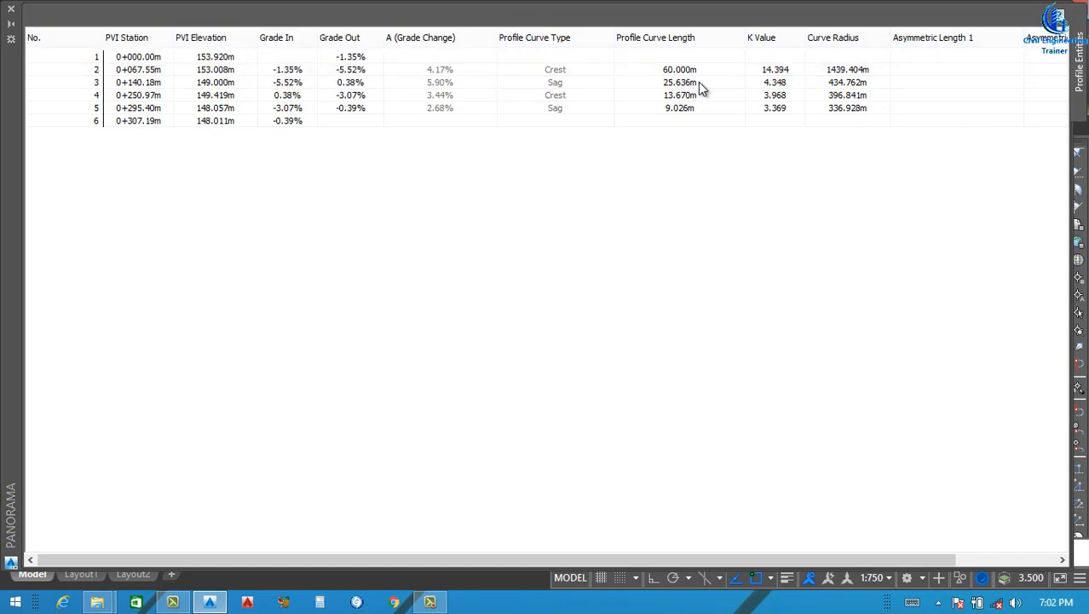
- Set the first sag curve's length to 60 m and the second crest curve's to 40 m, and close the geometry table
double_click(698, 82)
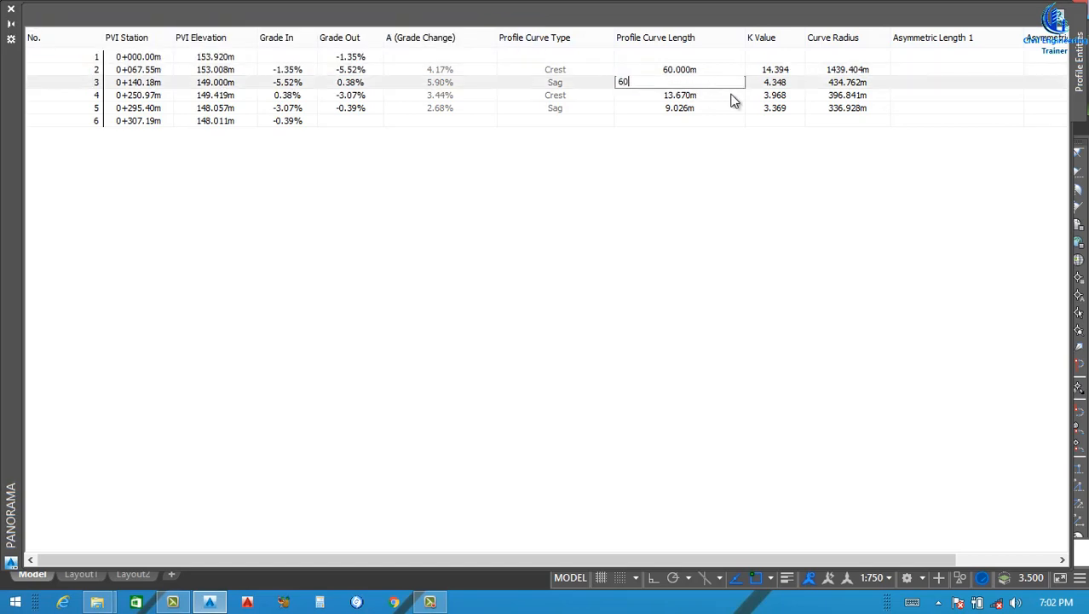
key("Return")
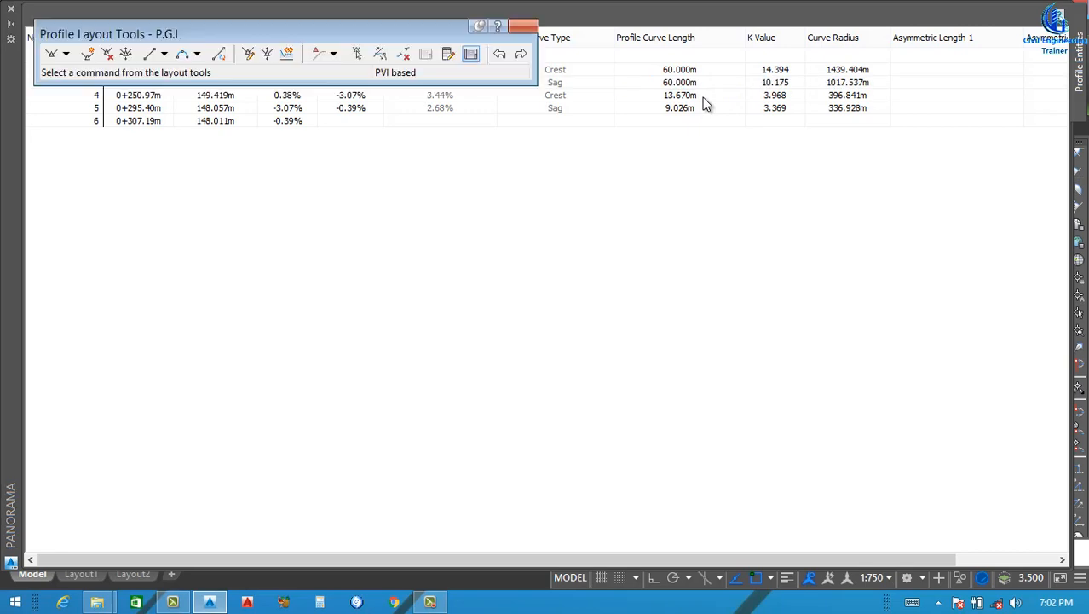
double_click(704, 95)
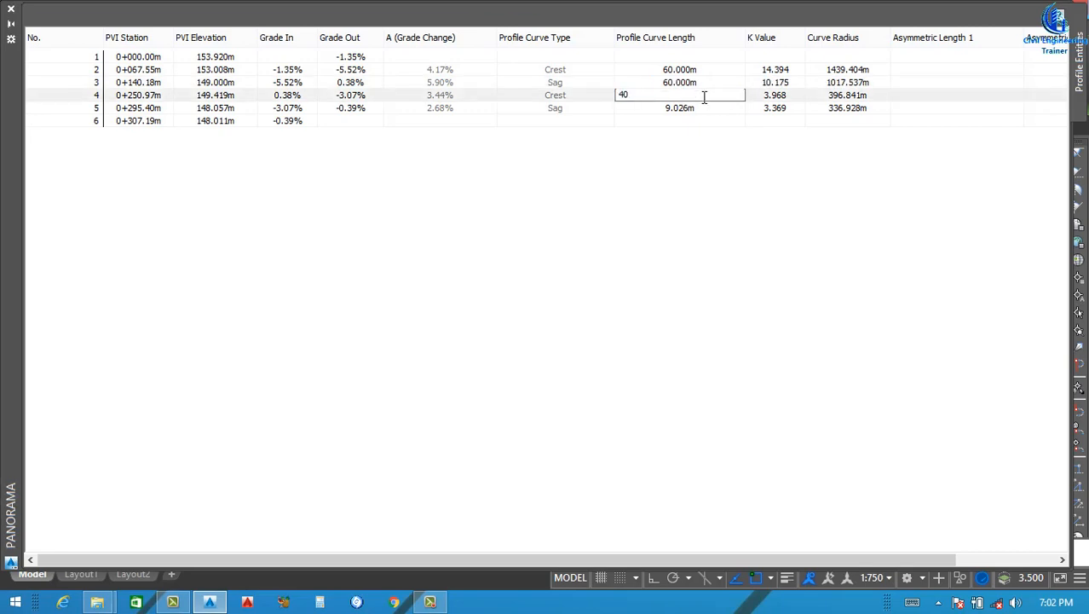
key("Return")
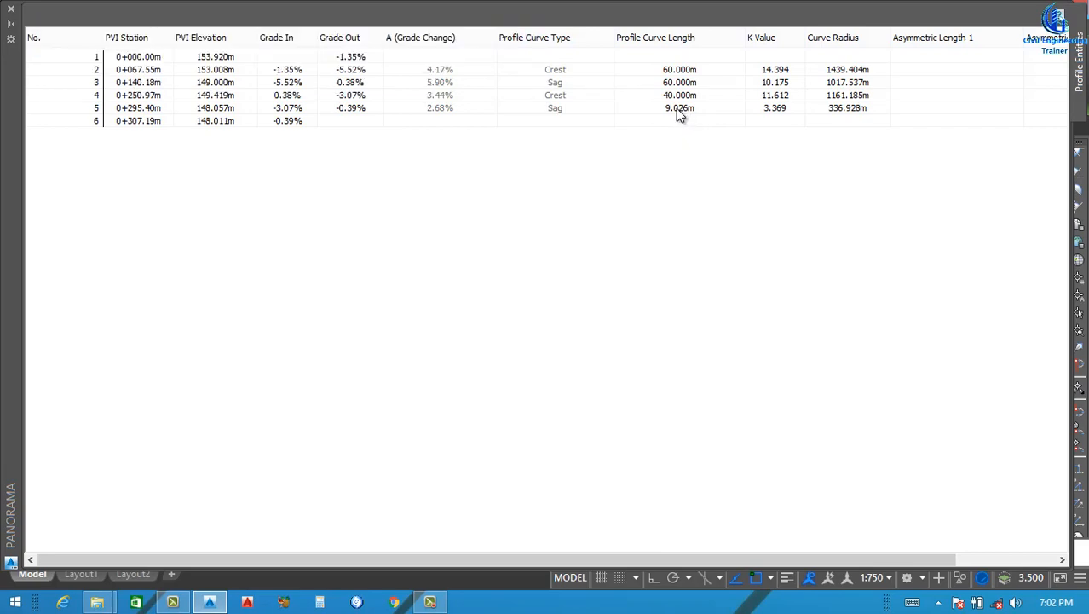
left_click(11, 13)
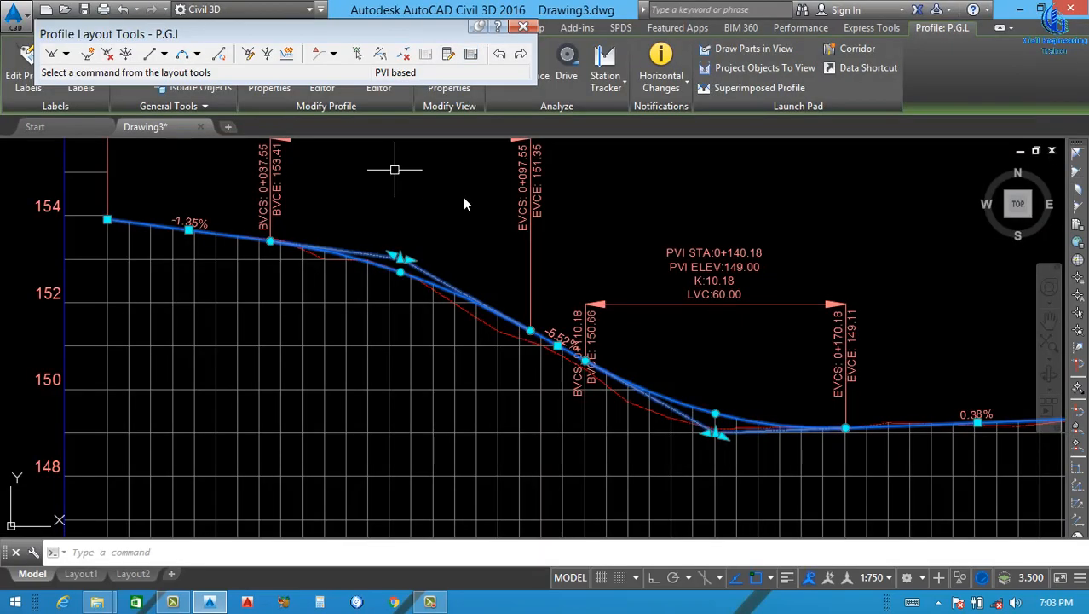
- Delete the PVI of the P.G.L profile's last sag curve, just before the profile's end
scroll(745, 380, "down", 4)
scroll(919, 418, "up", 6)
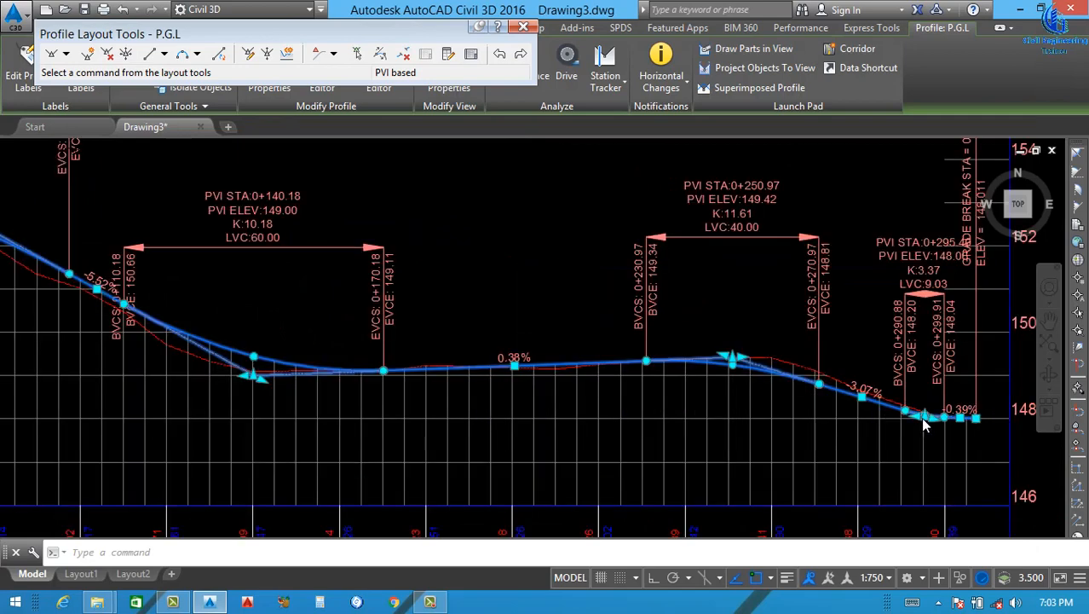
scroll(506, 382, "up", 5)
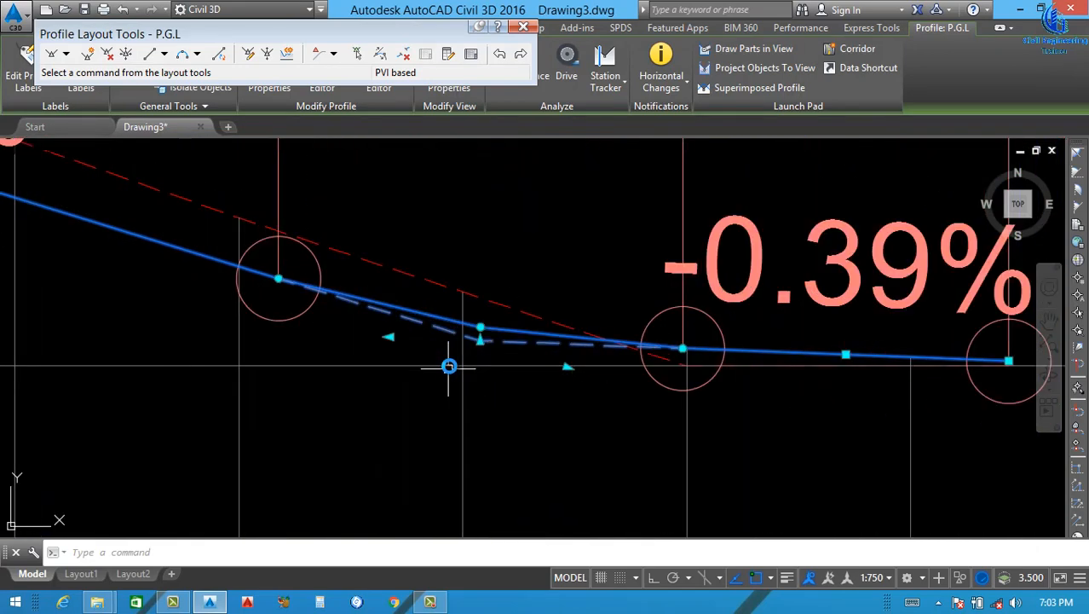
key("Escape")
left_click(505, 338)
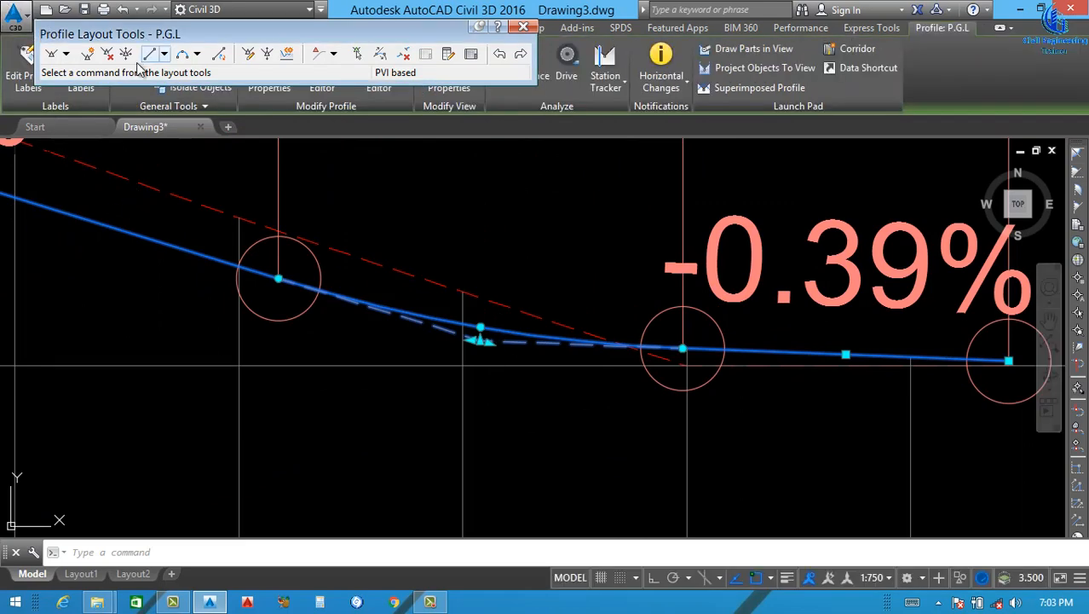
left_click(107, 54)
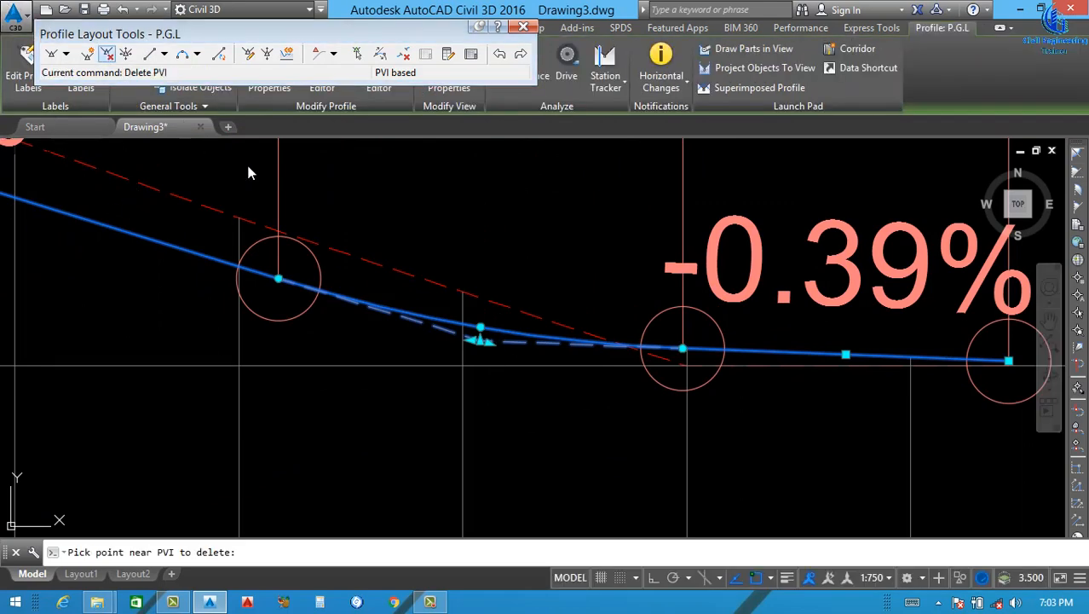
scroll(648, 369, "down", 3)
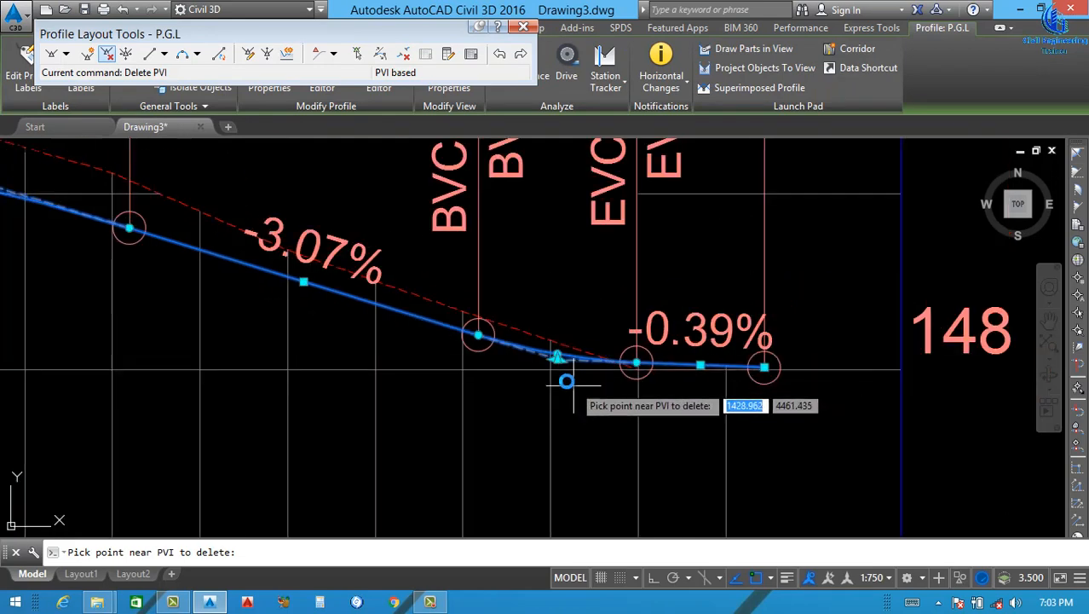
scroll(565, 341, "up", 4)
scroll(565, 340, "up", 5)
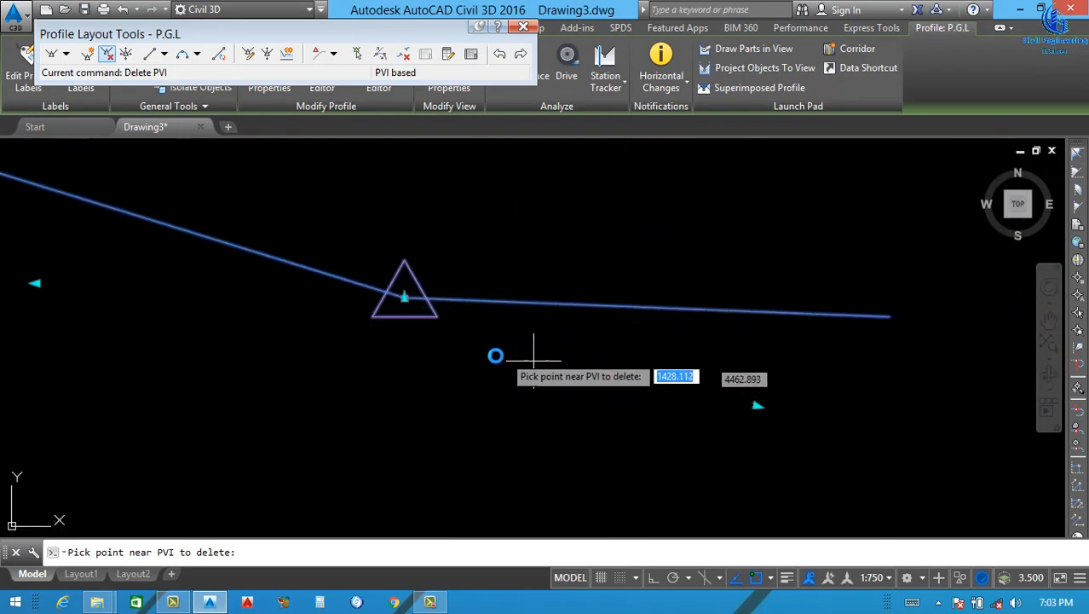
scroll(394, 295, "up", 3)
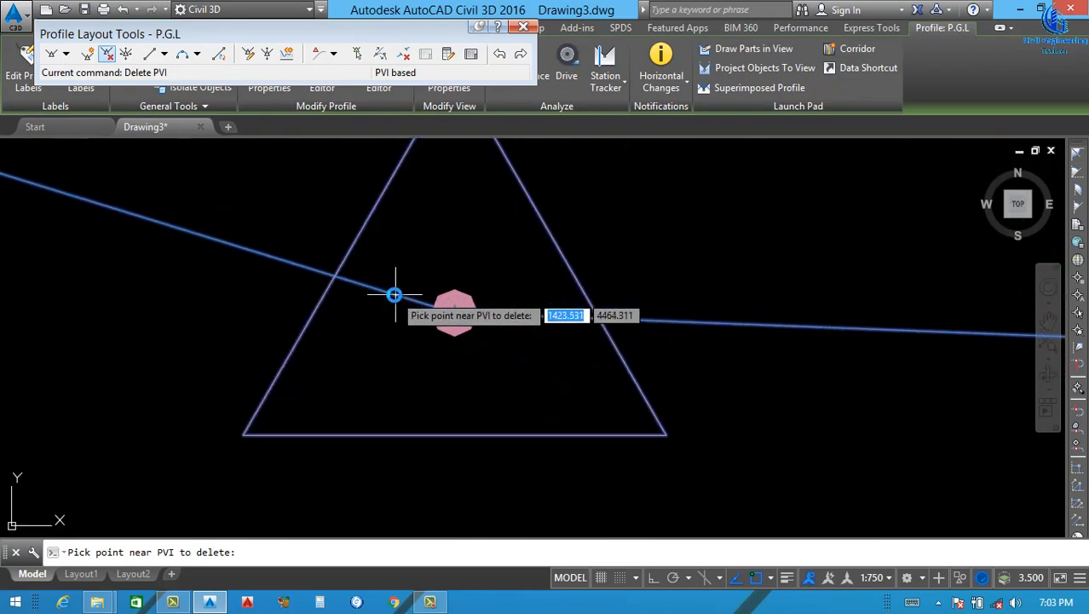
left_click(454, 311)
scroll(635, 355, "down", 3)
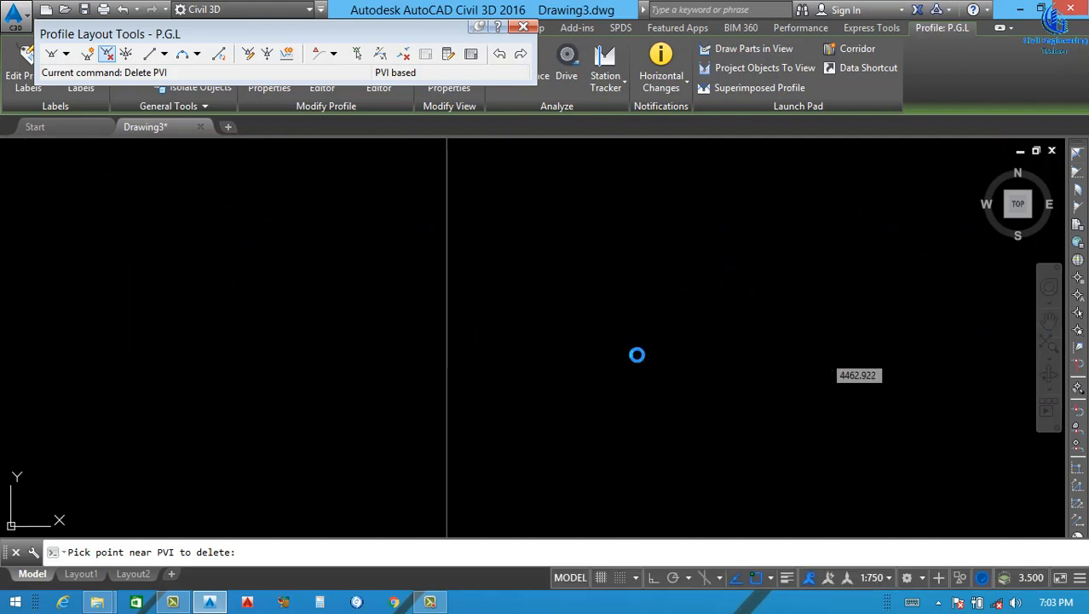
key("Escape")
scroll(637, 354, "down", 2)
scroll(652, 357, "down", 5)
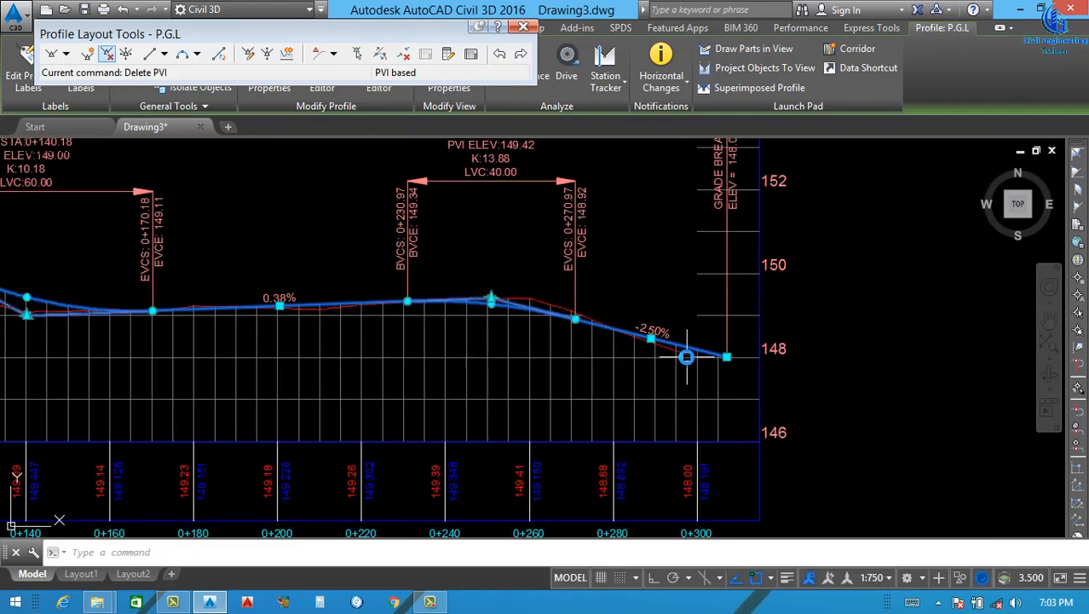
scroll(402, 323, "up", 3)
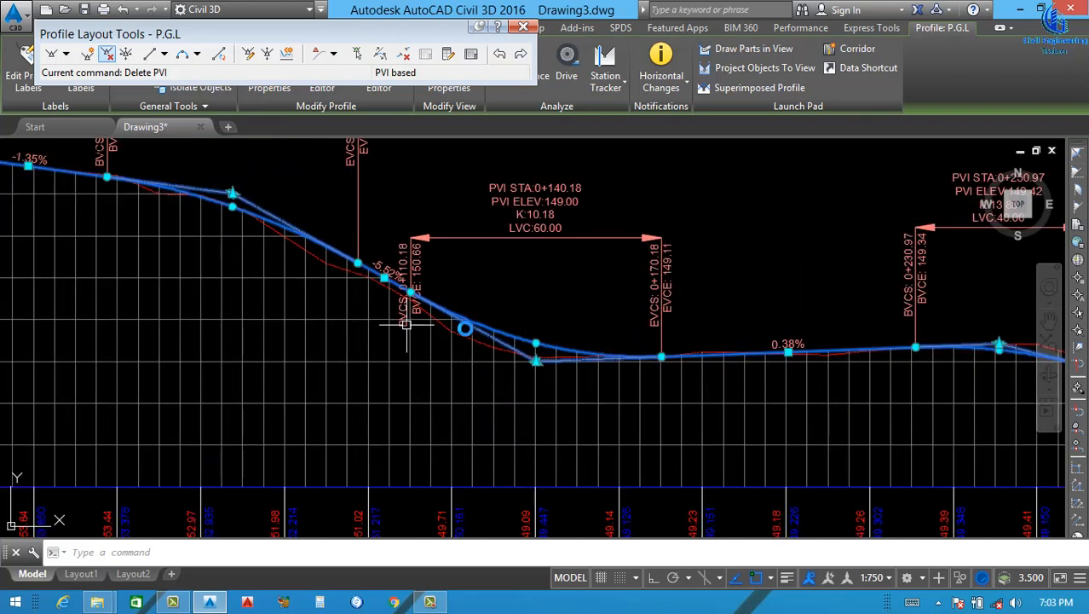
scroll(699, 362, "down", 4)
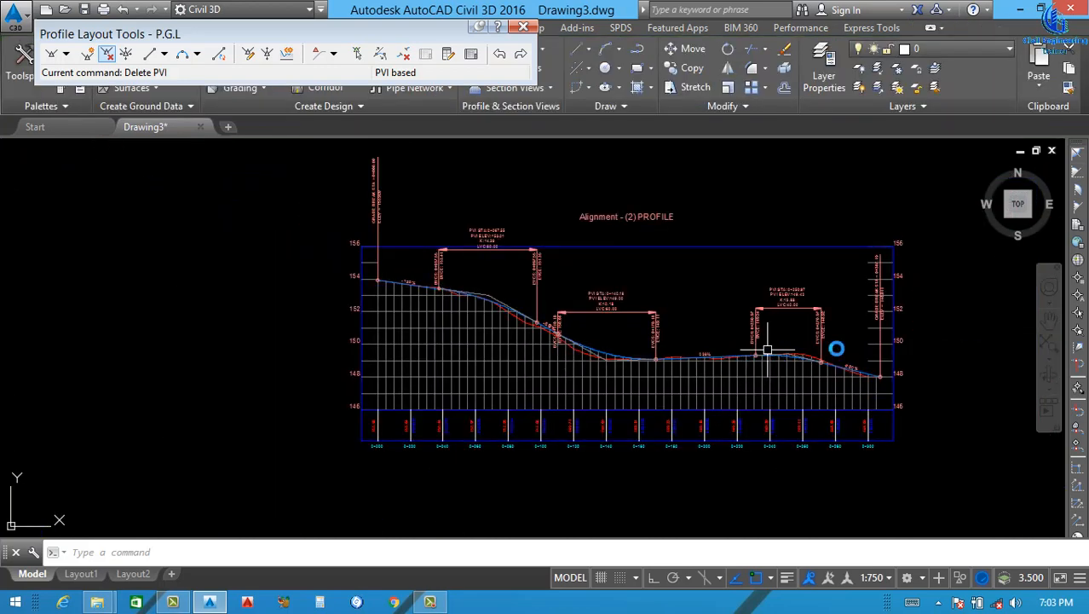
middle_click_drag(668, 397, 624, 399)
scroll(607, 319, "down", 2)
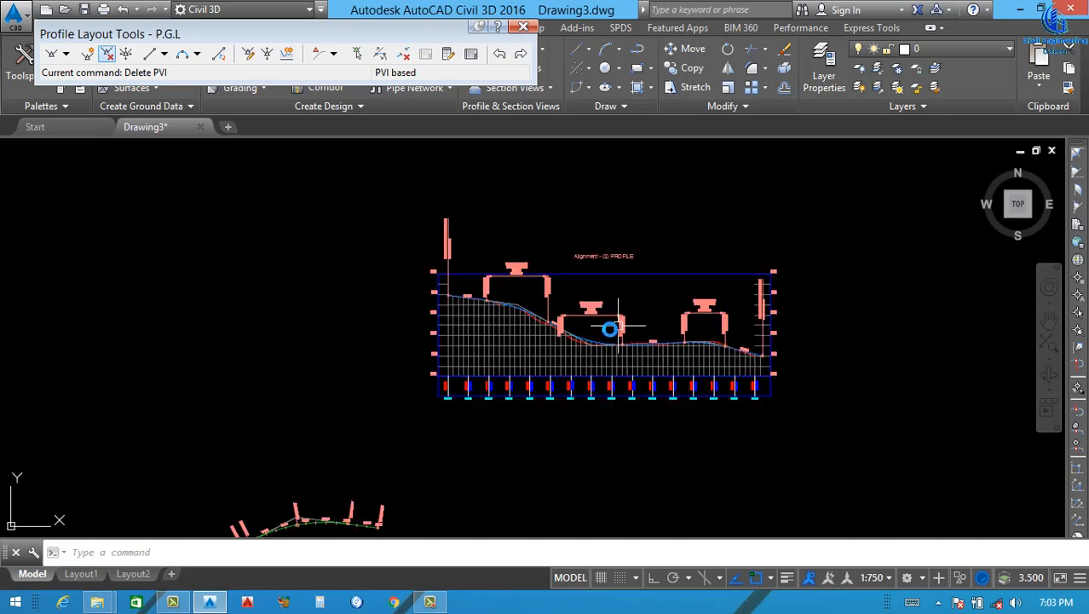